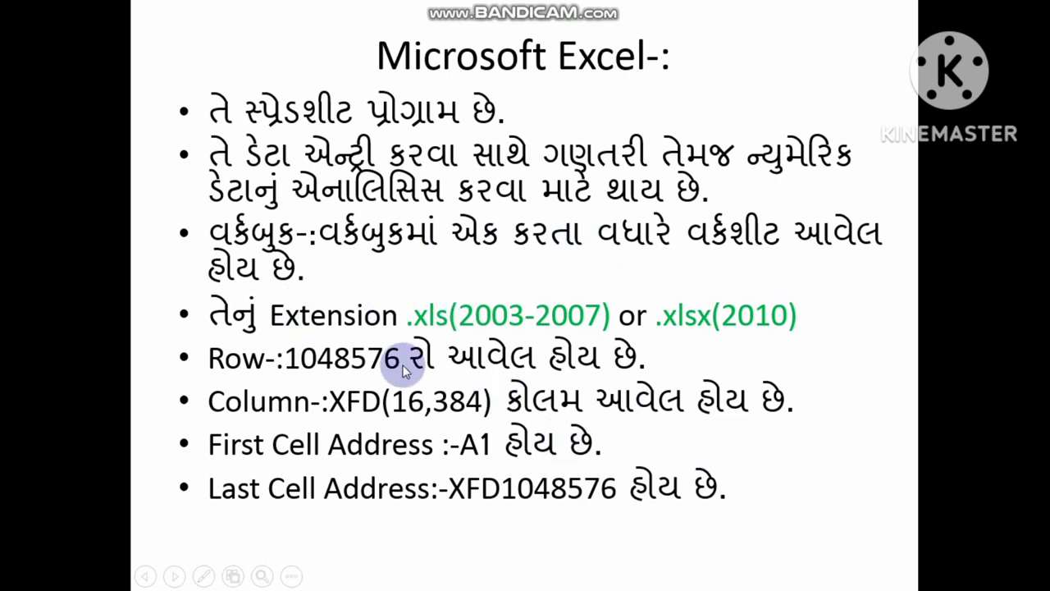
# Alt+Tab from the PowerPoint slide to the blank Excel workbook with Sheet1–Sheet7.
pyautogui.hotkey('alt', 'Tab')
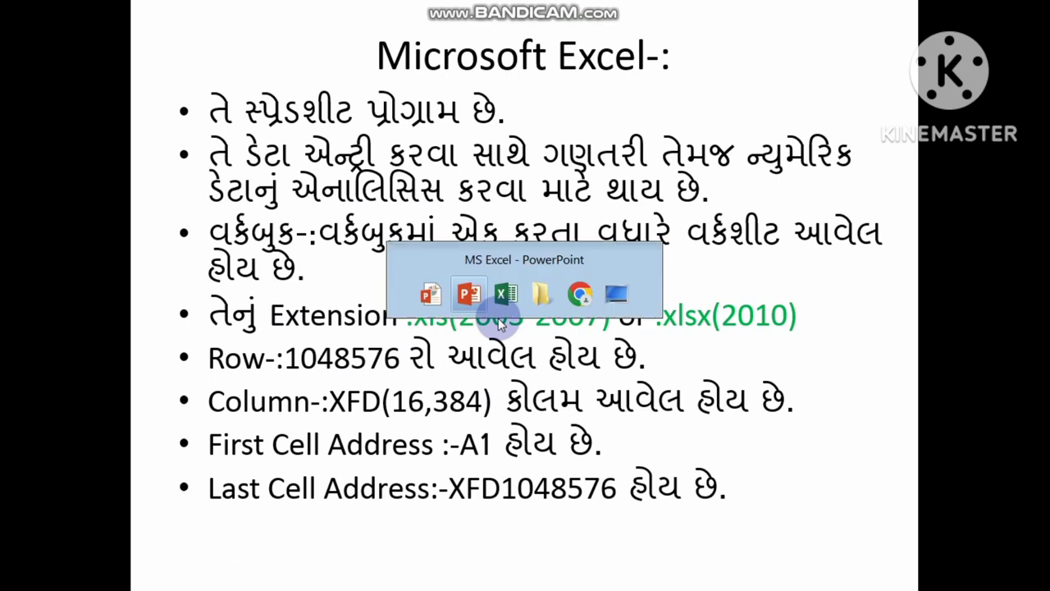
pyautogui.hotkey('alt', 'Tab')
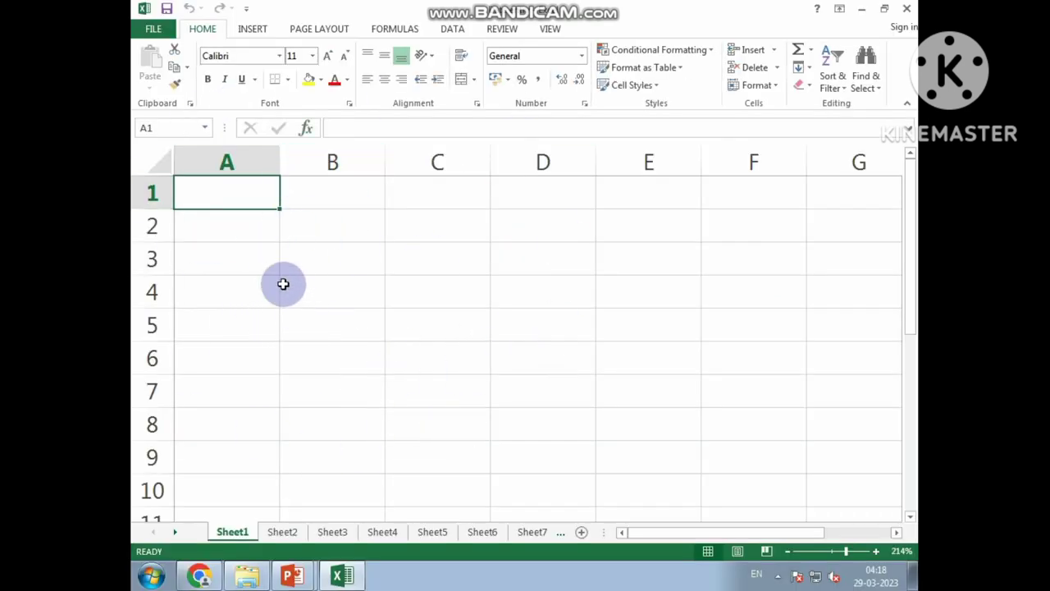
pyautogui.click(228, 250)
pyautogui.click(234, 197)
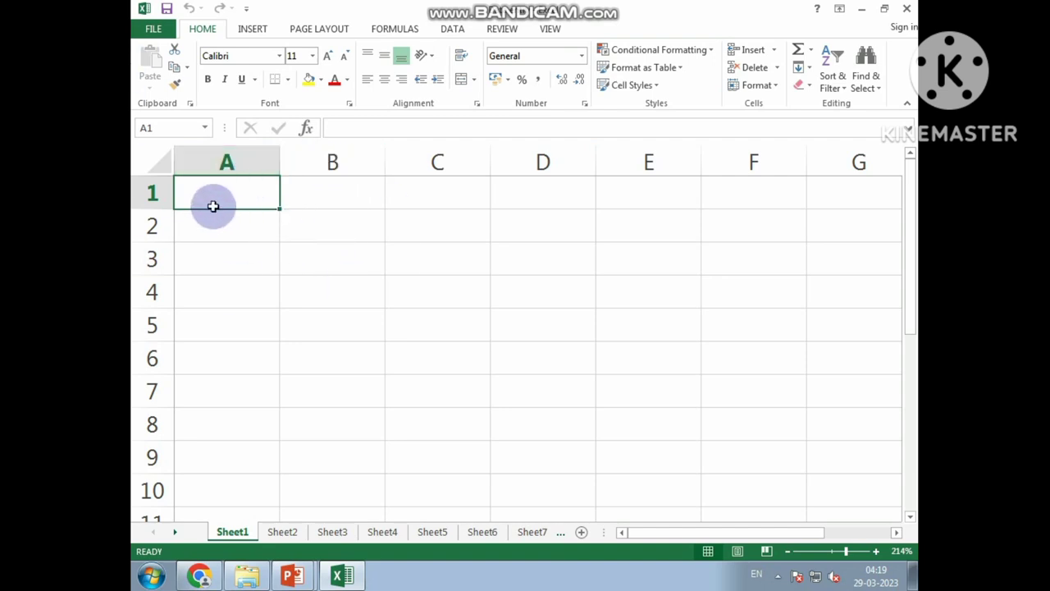
pyautogui.click(174, 128)
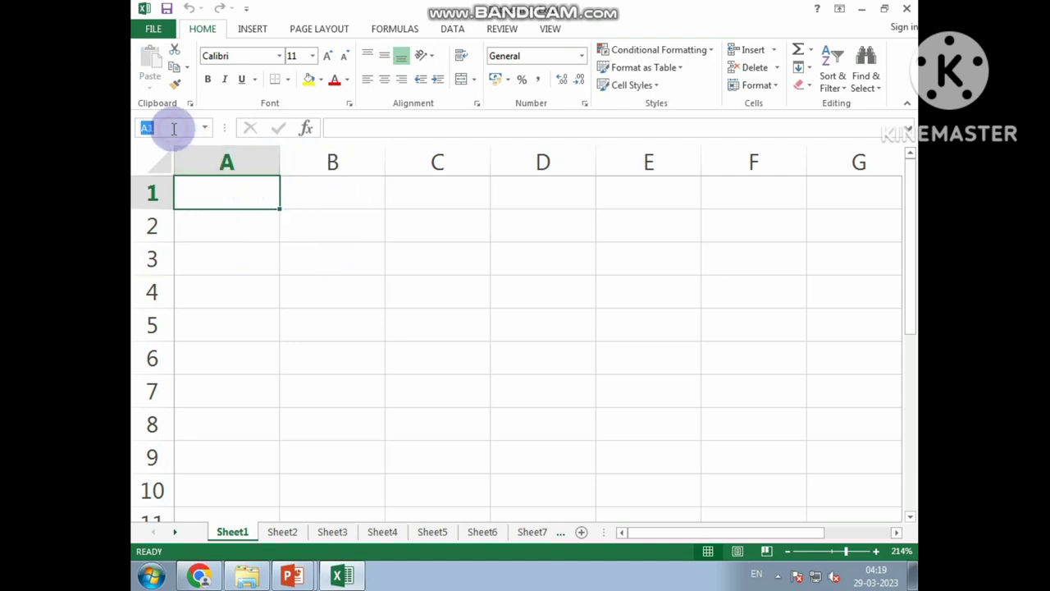
pyautogui.click(152, 129)
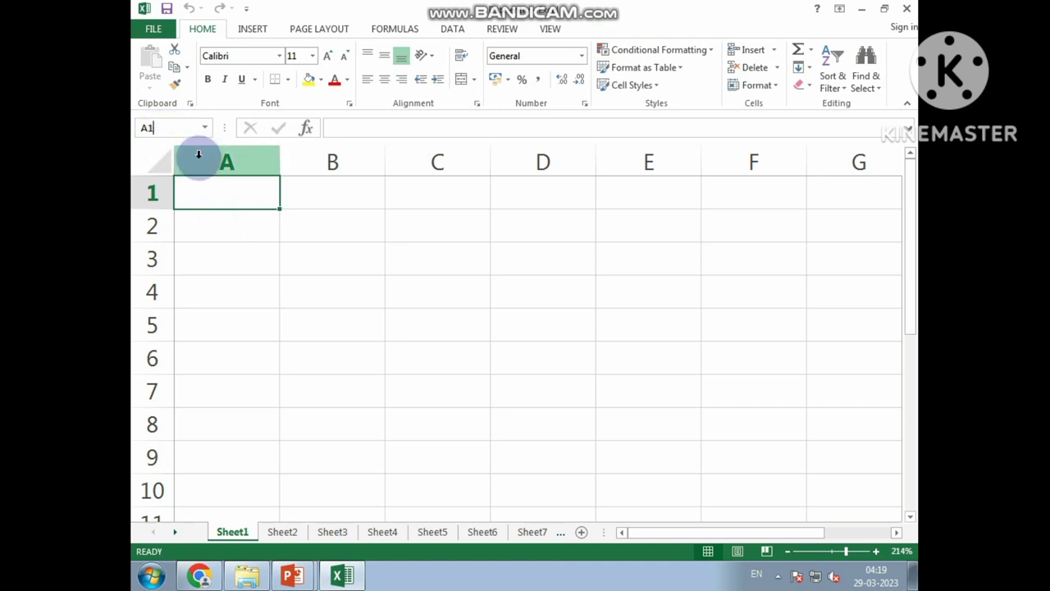
pyautogui.press('BackSpace')
pyautogui.write('1')
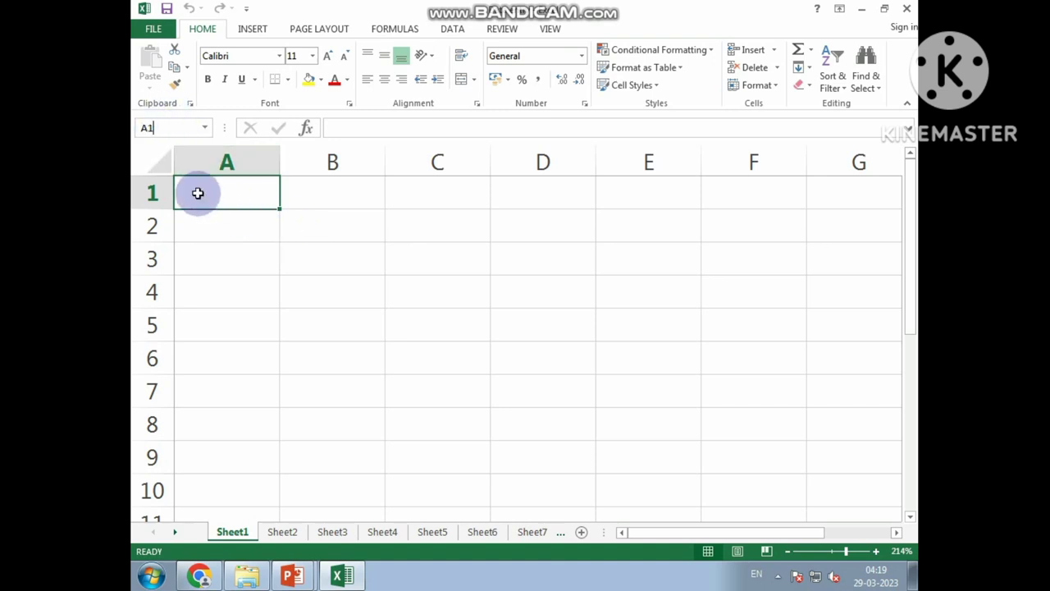
pyautogui.click(345, 300)
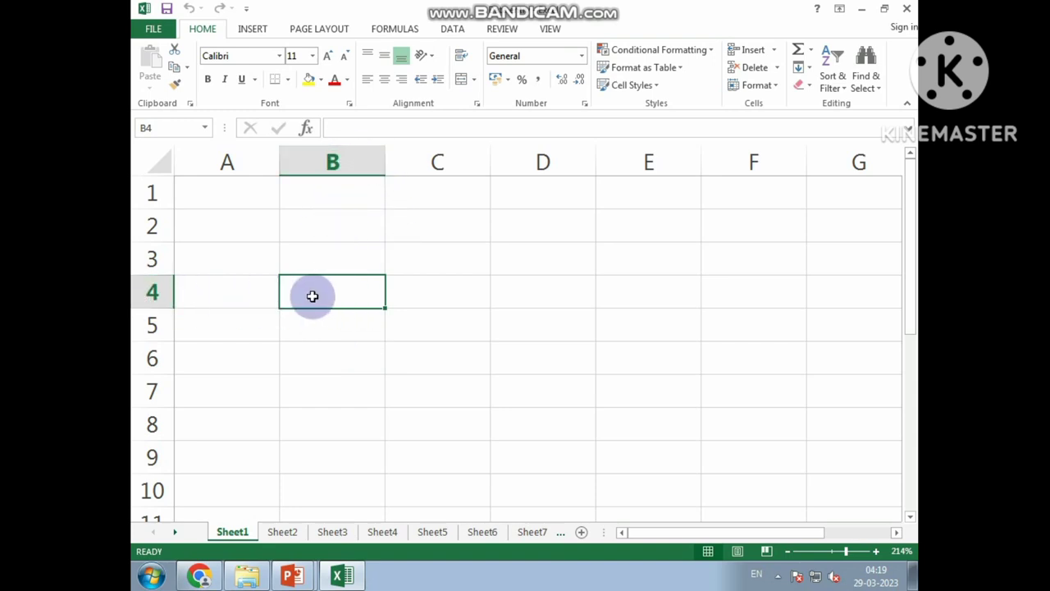
pyautogui.click(553, 356)
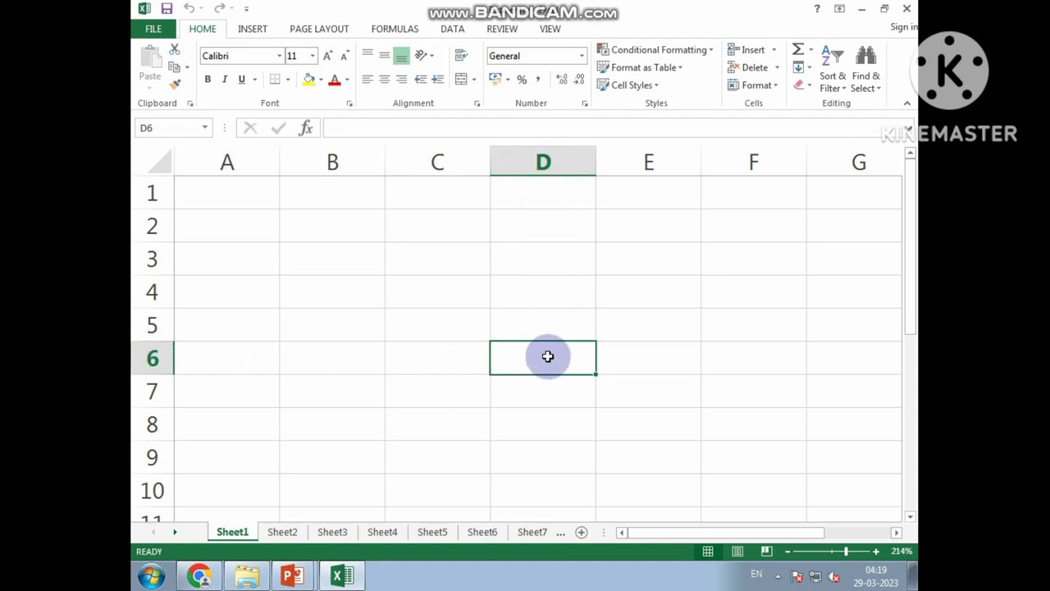
pyautogui.click(394, 302)
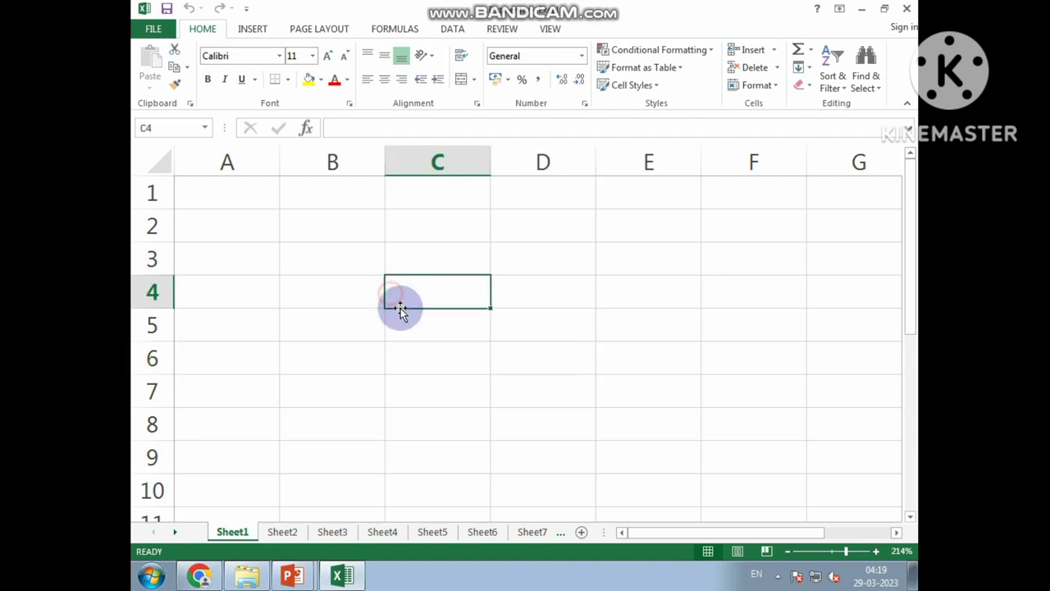
pyautogui.click(344, 294)
pyautogui.click(349, 249)
pyautogui.click(431, 261)
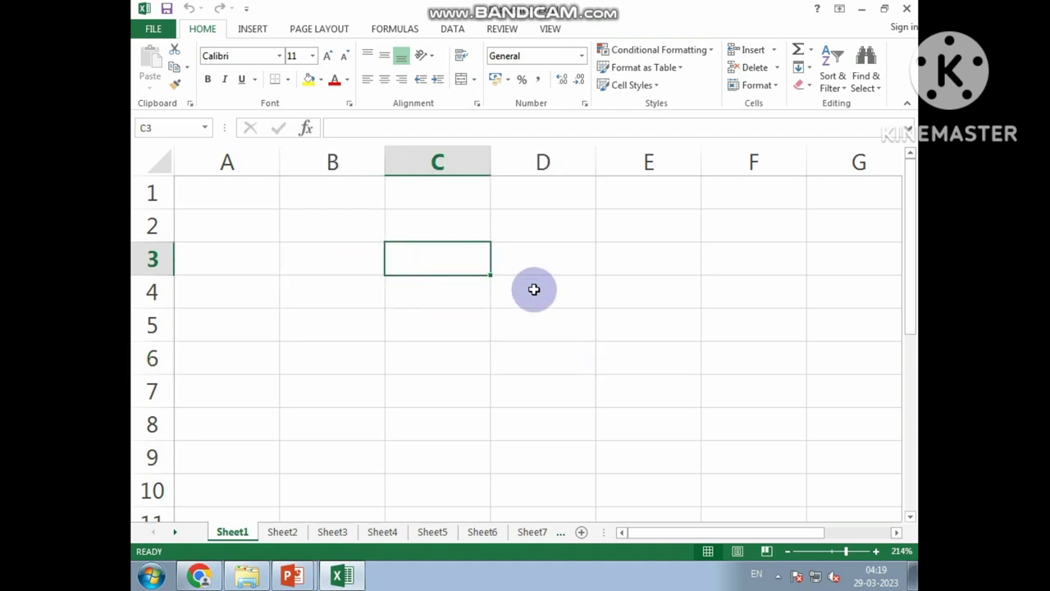
pyautogui.click(503, 252)
pyautogui.click(509, 297)
pyautogui.click(403, 324)
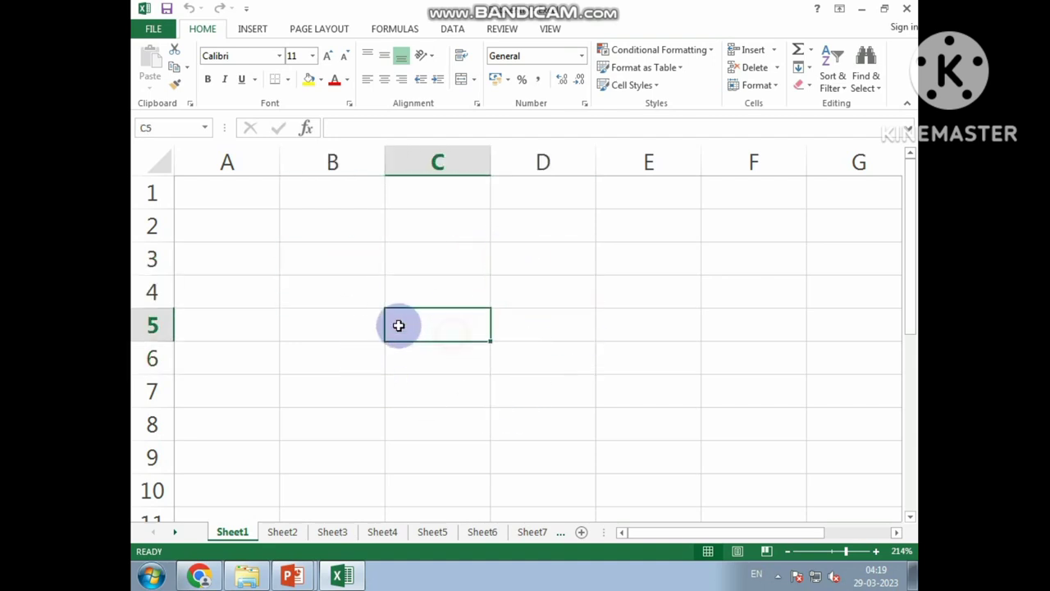
pyautogui.click(562, 263)
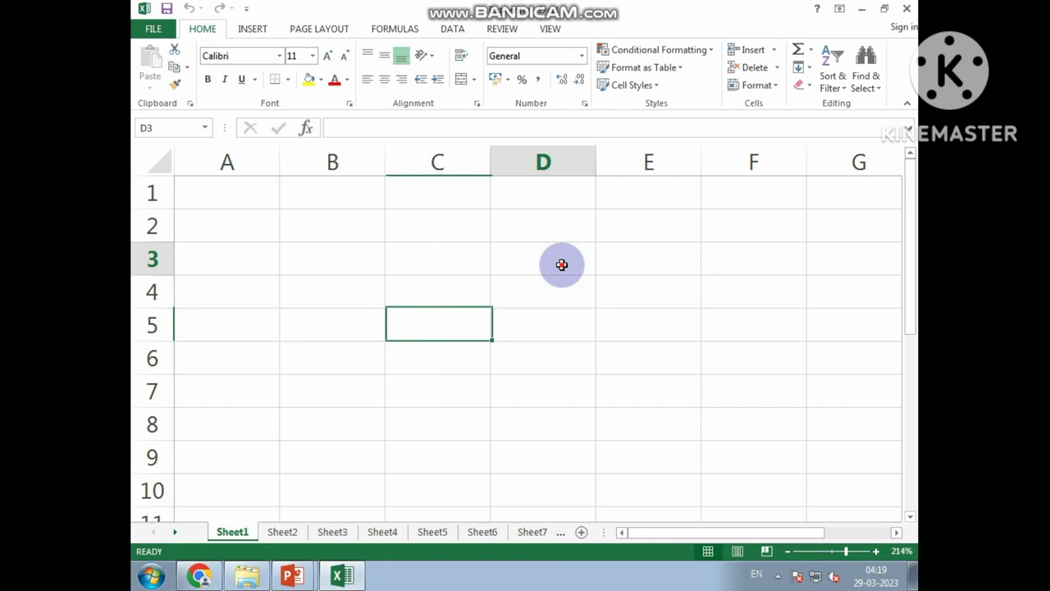
pyautogui.click(655, 248)
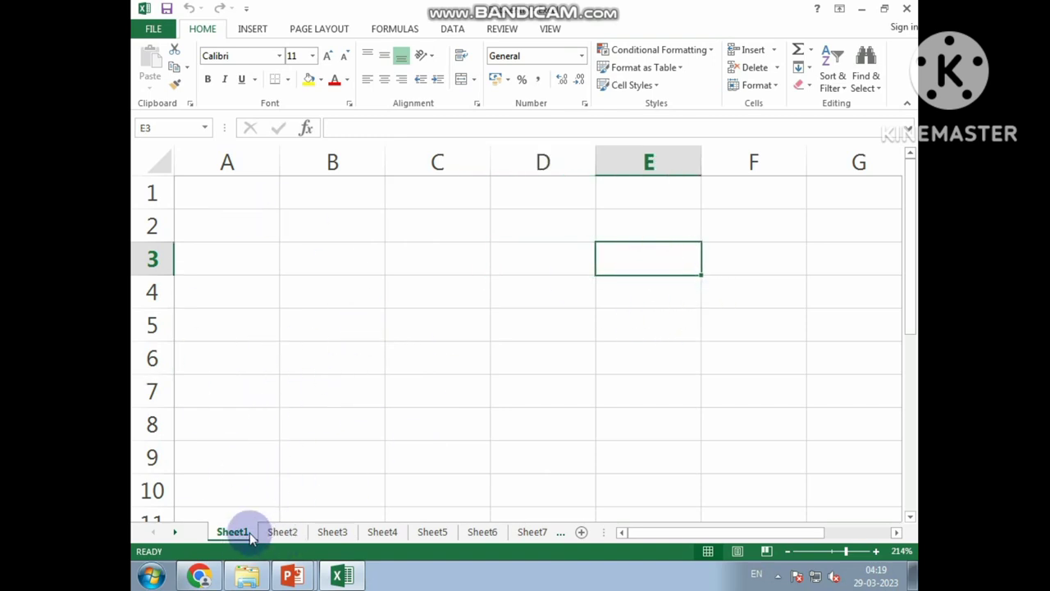
pyautogui.click(296, 535)
pyautogui.click(333, 538)
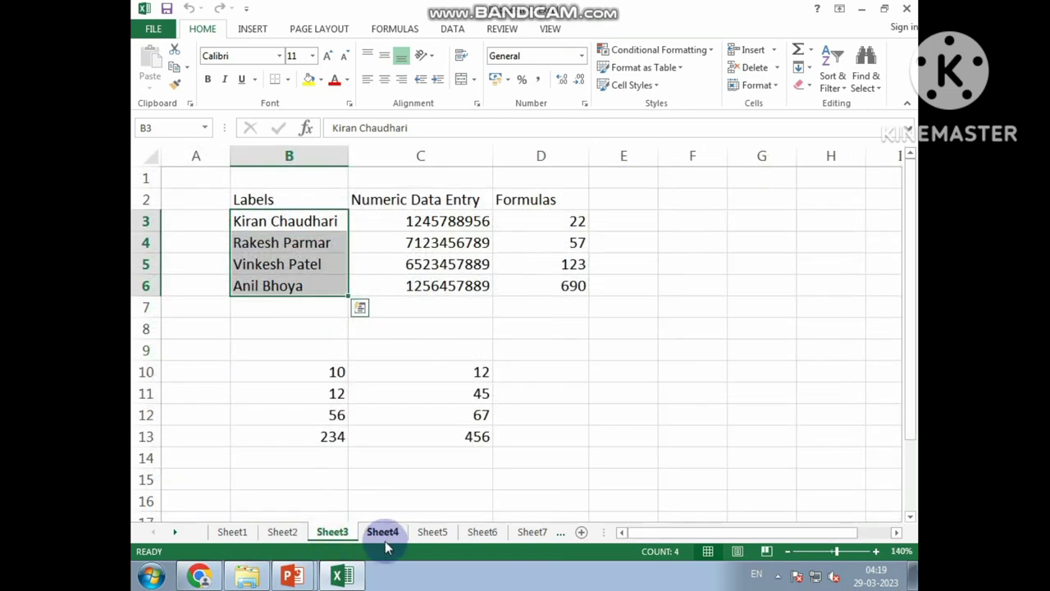
pyautogui.click(387, 542)
pyautogui.click(436, 538)
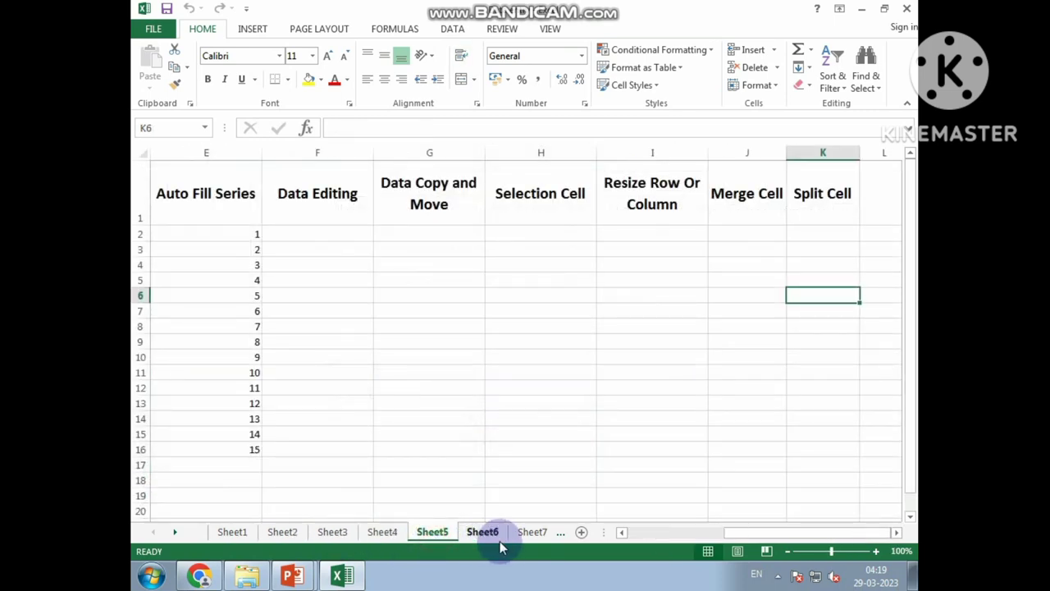
pyautogui.click(232, 533)
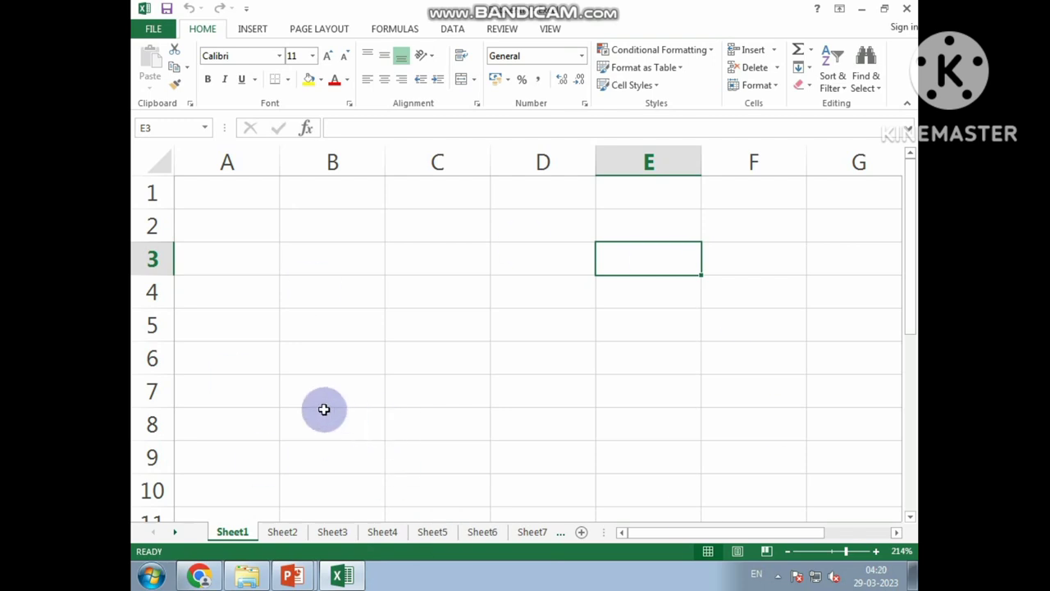
pyautogui.click(281, 530)
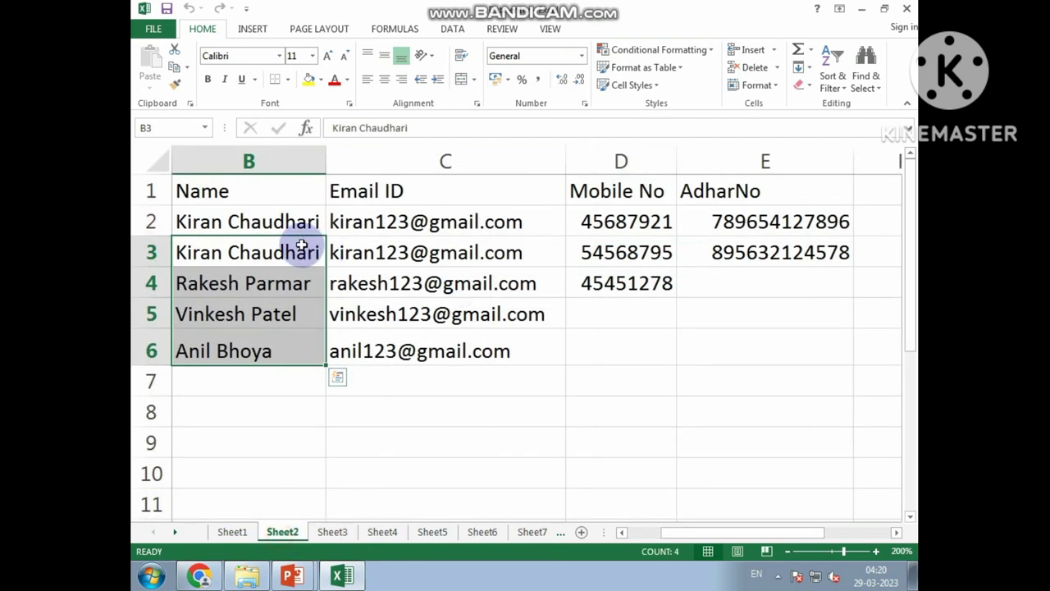
pyautogui.moveTo(677, 532); pyautogui.dragTo(628, 532)
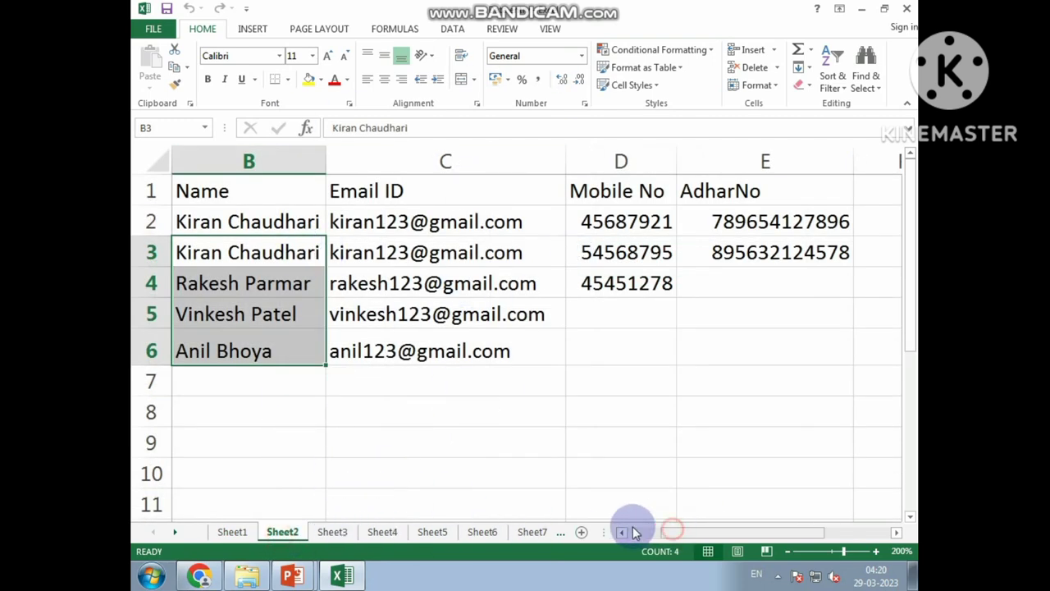
pyautogui.click(551, 415)
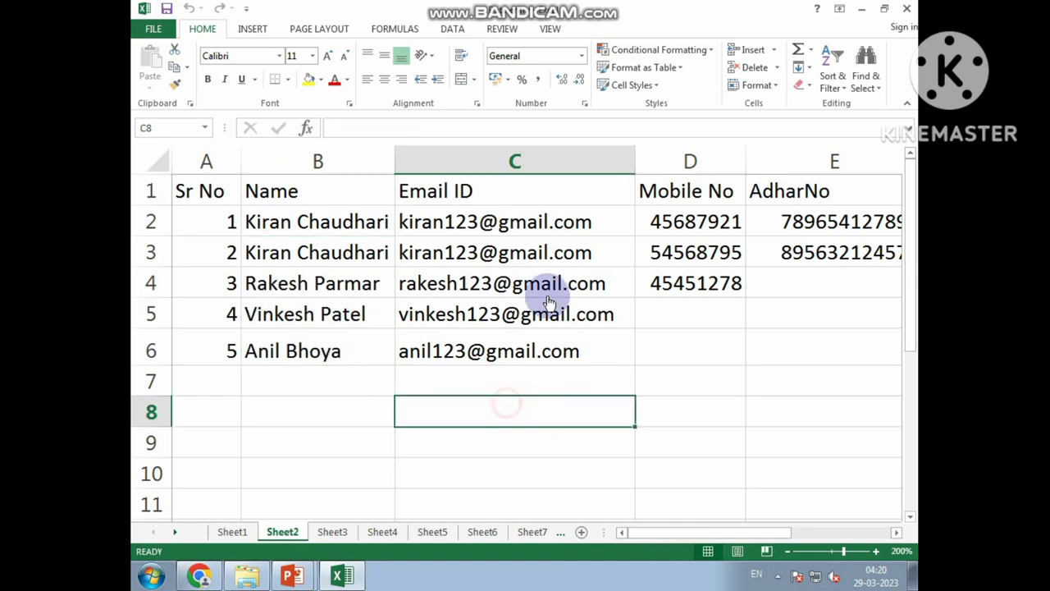
pyautogui.click(310, 210)
pyautogui.click(462, 210)
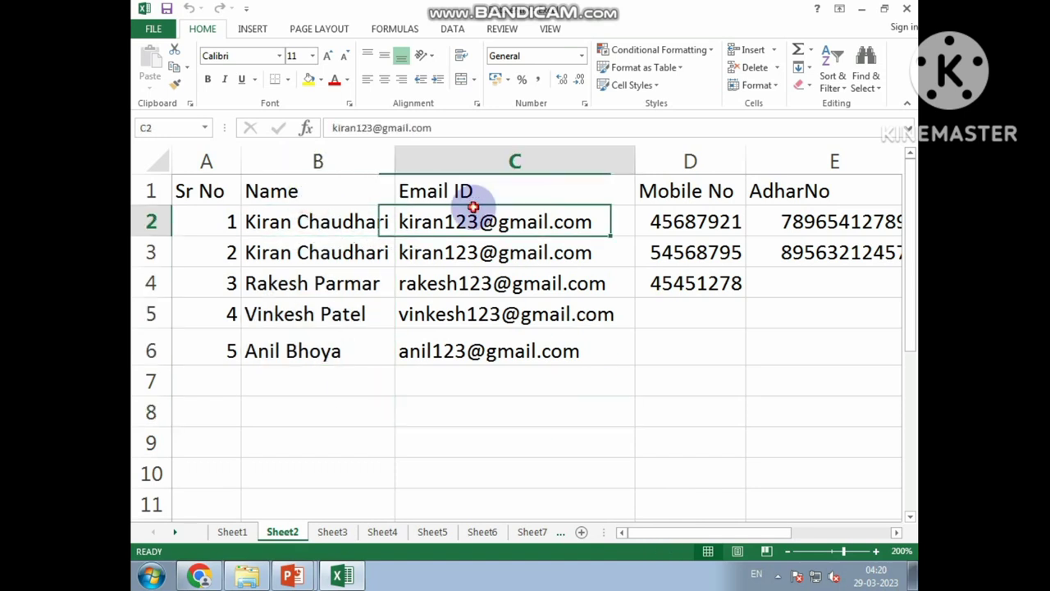
pyautogui.click(532, 201)
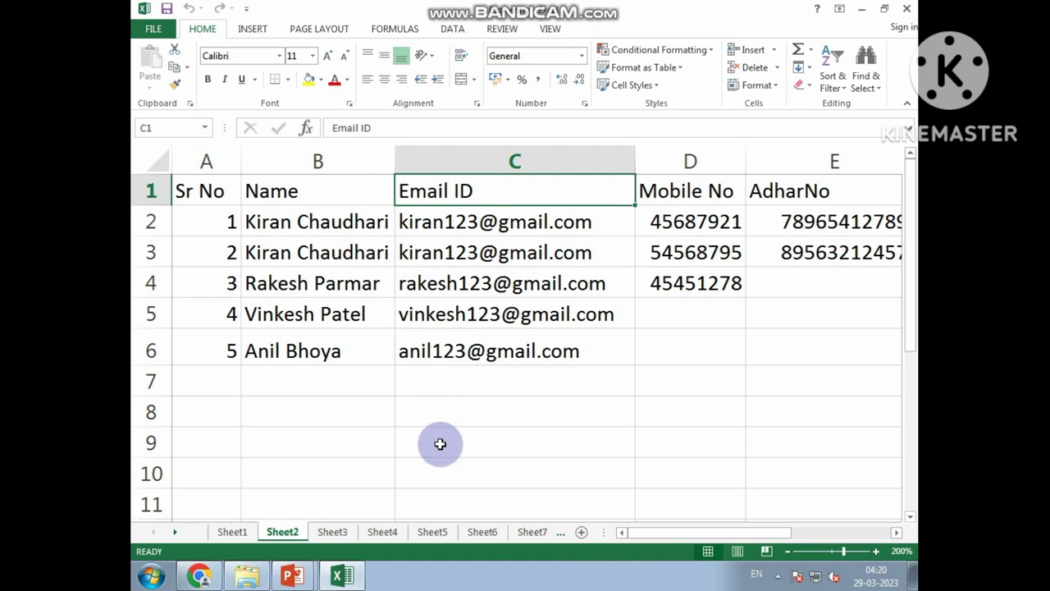
# On Sheet1, jump from A1 to XFD1, back to A1, then to A1048576 and XFD1048576.
pyautogui.click(230, 532)
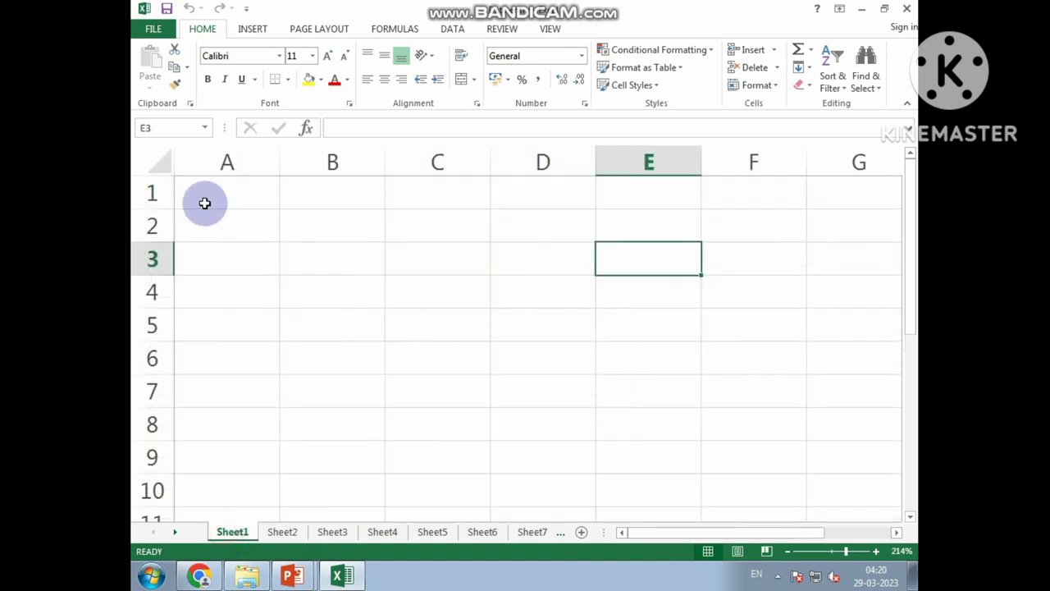
pyautogui.click(215, 194)
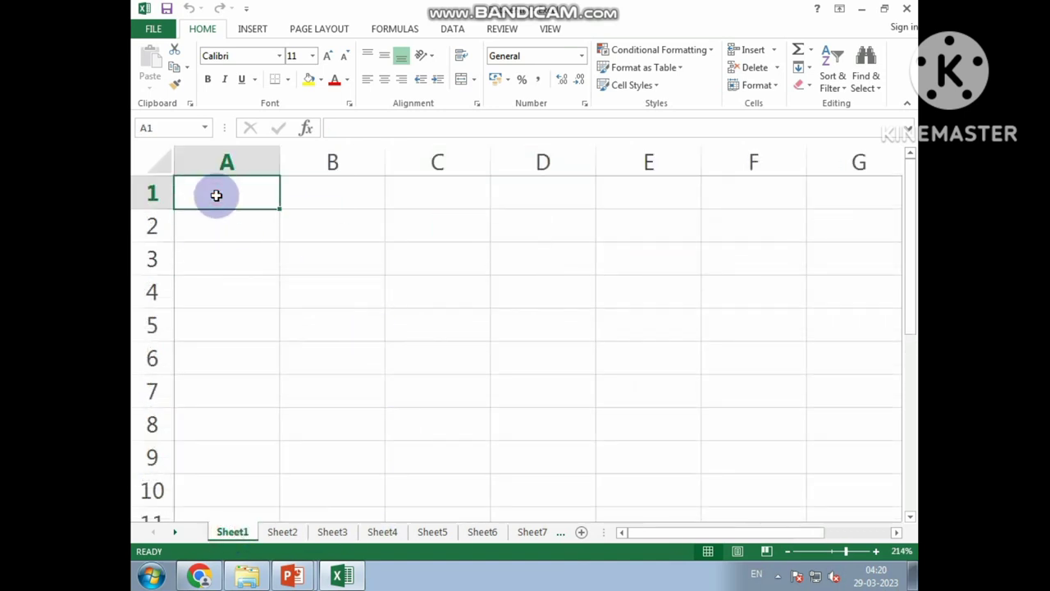
pyautogui.hotkey('ctrl', 'Right')
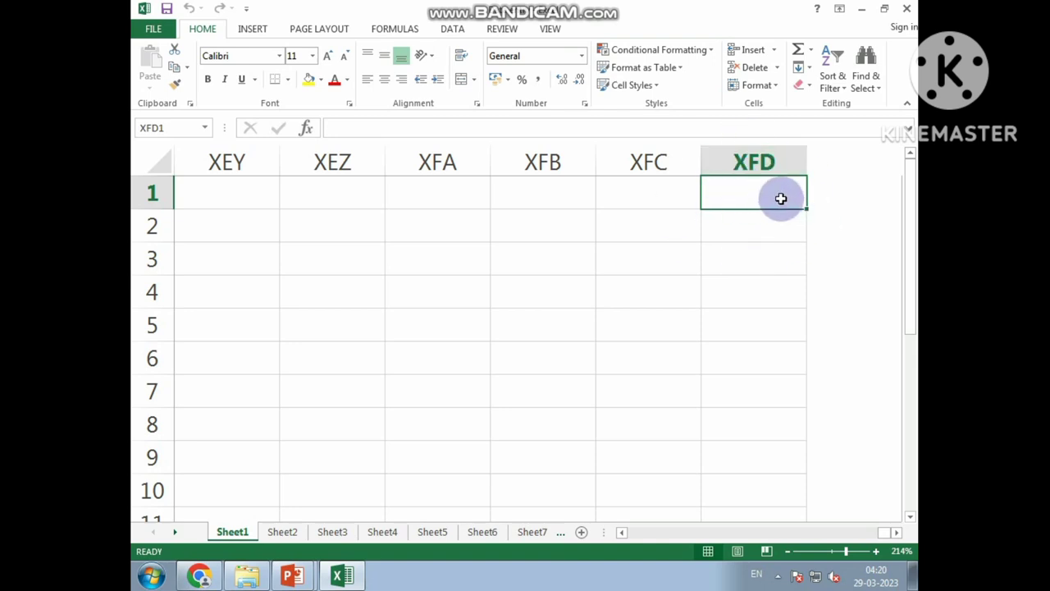
pyautogui.hotkey('ctrl', 'Left')
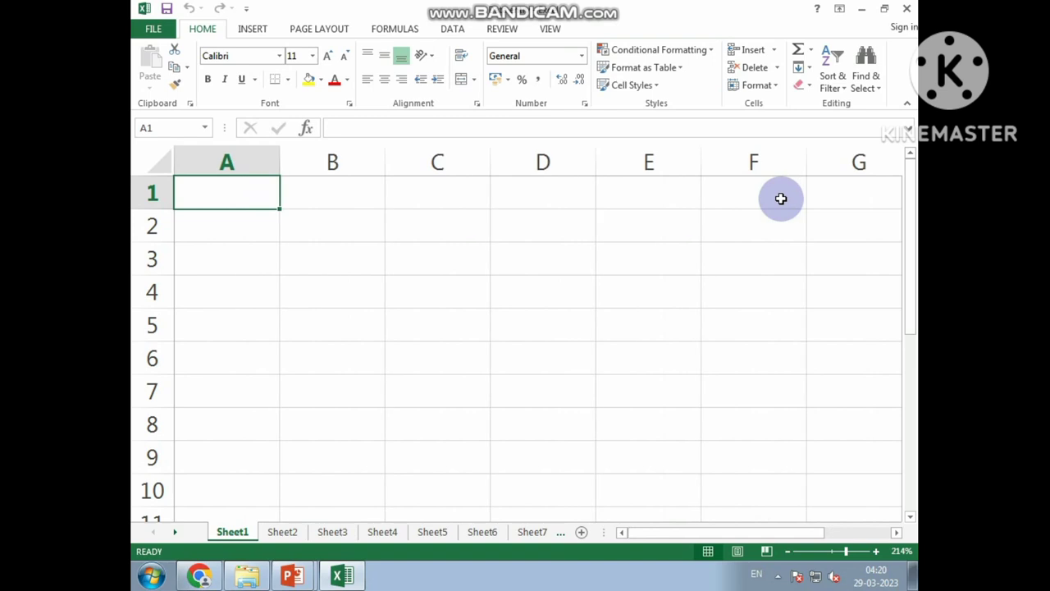
pyautogui.hotkey('ctrl', 'Down')
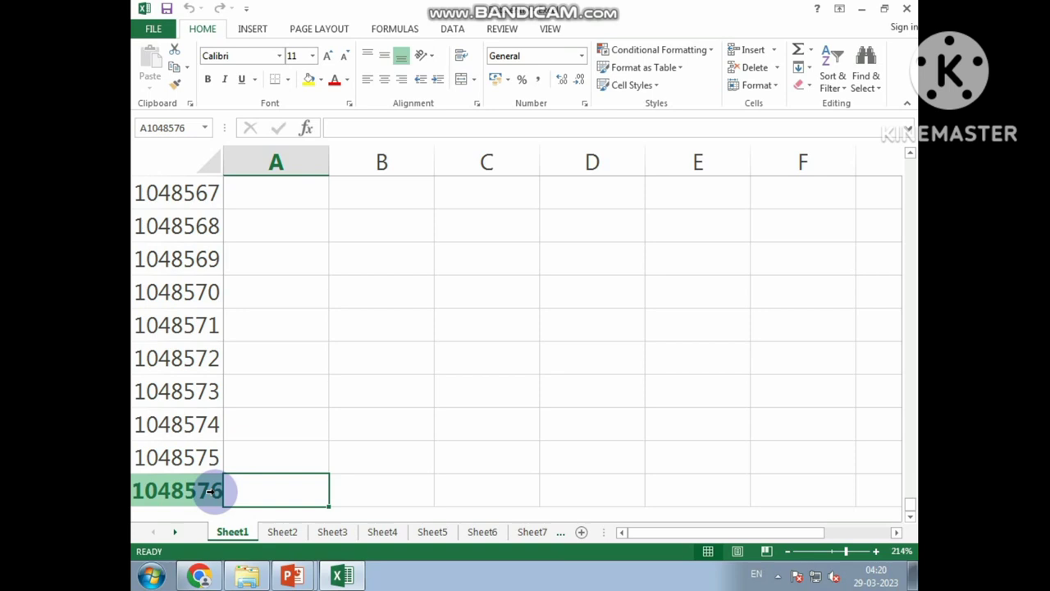
pyautogui.hotkey('ctrl', 'Right')
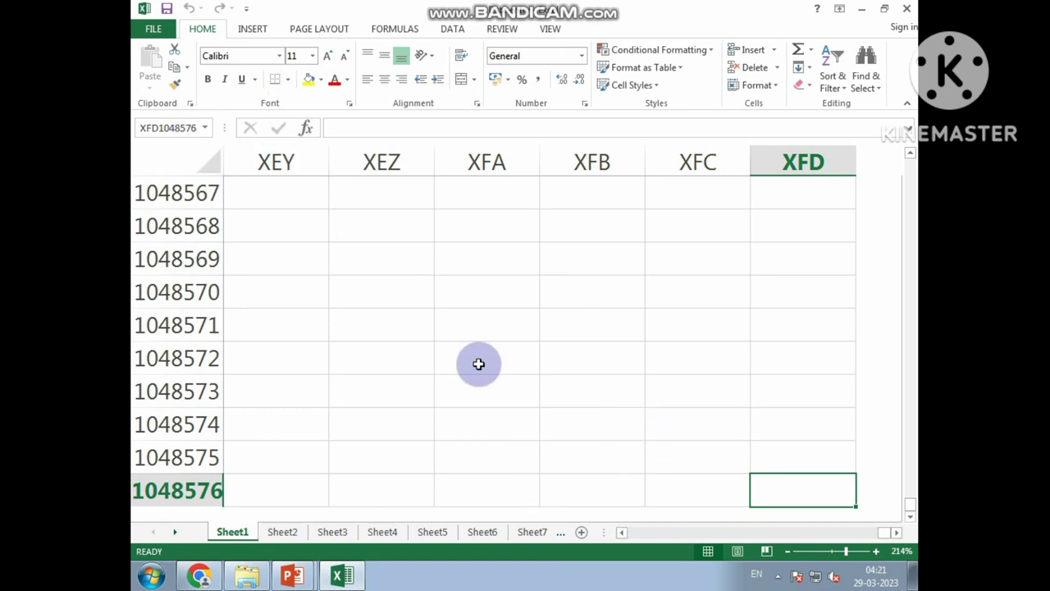
# Open the Properties dialog of the Function workbook file.
pyautogui.click(591, 18)
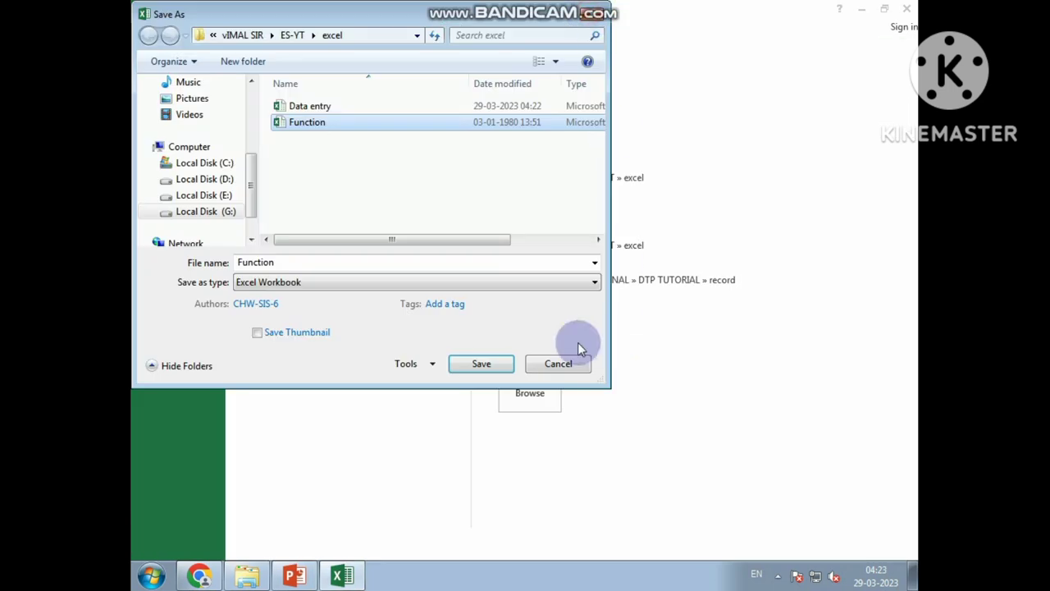
pyautogui.rightClick(305, 124)
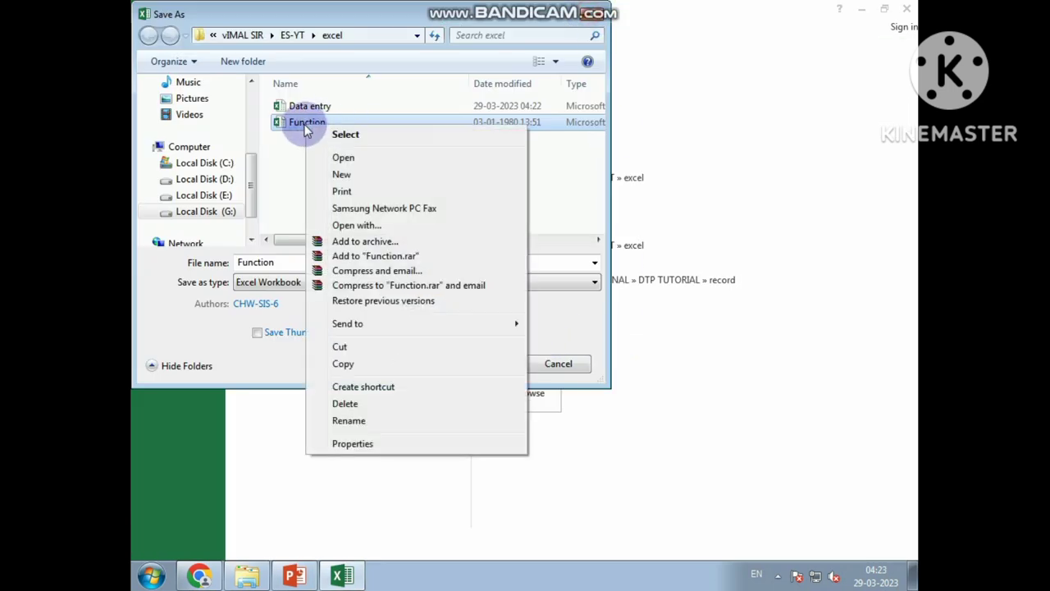
pyautogui.click(355, 443)
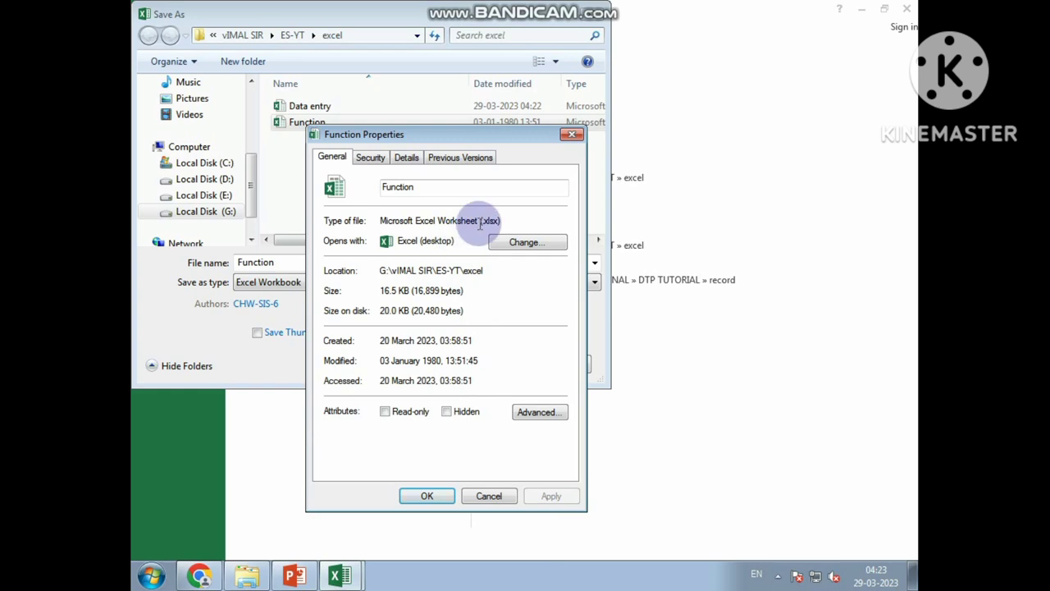
# Highlight the .xlsx extension in the Type of file line, Microsoft Excel Worksheet.
pyautogui.moveTo(481, 222); pyautogui.dragTo(506, 222)
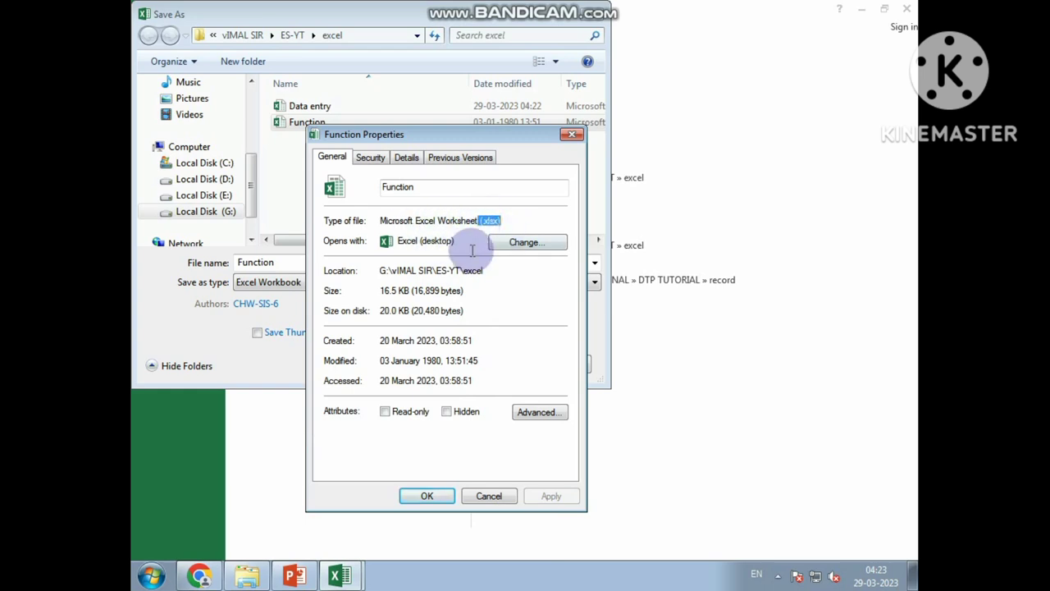
pyautogui.click(501, 245)
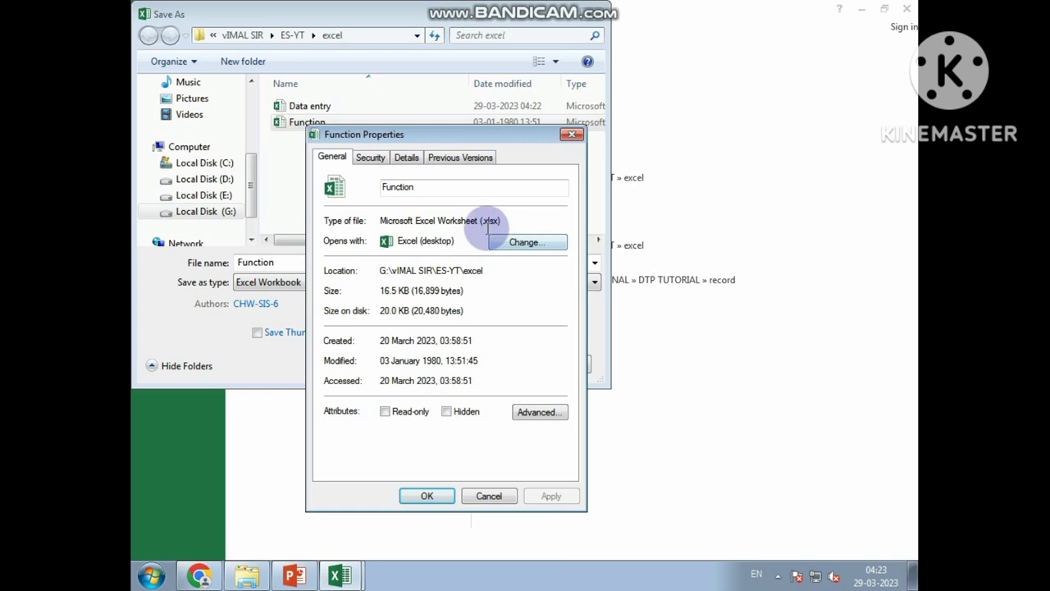
pyautogui.moveTo(482, 221); pyautogui.dragTo(507, 222)
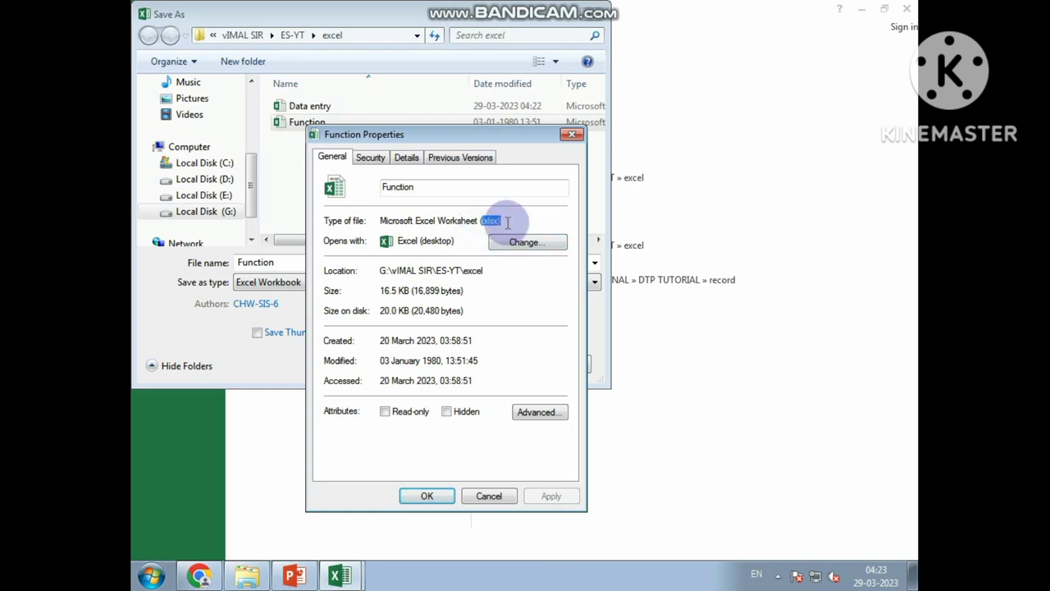
pyautogui.click(477, 229)
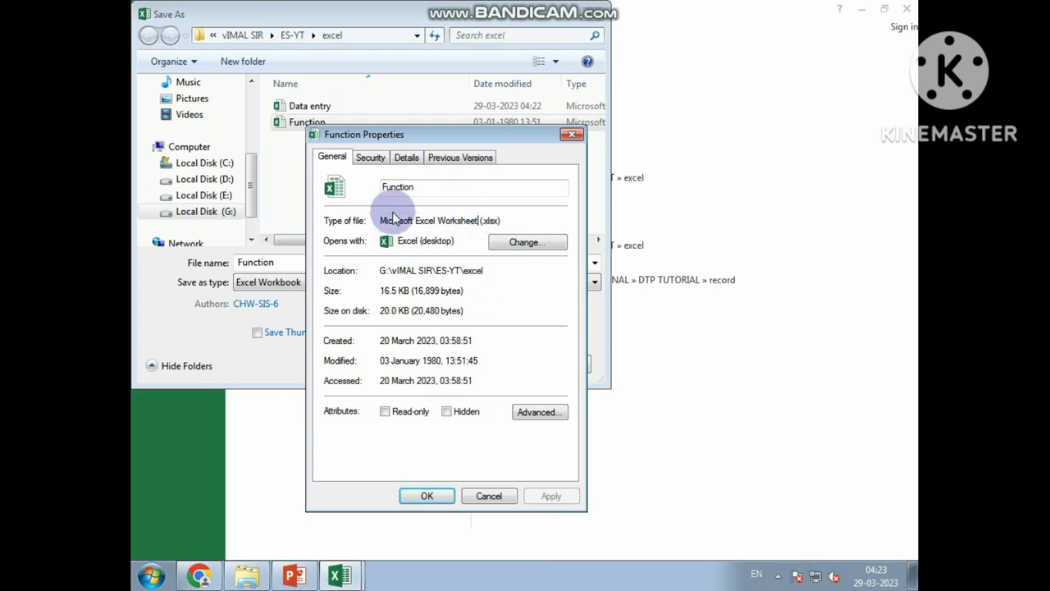
pyautogui.doubleClick(490, 220)
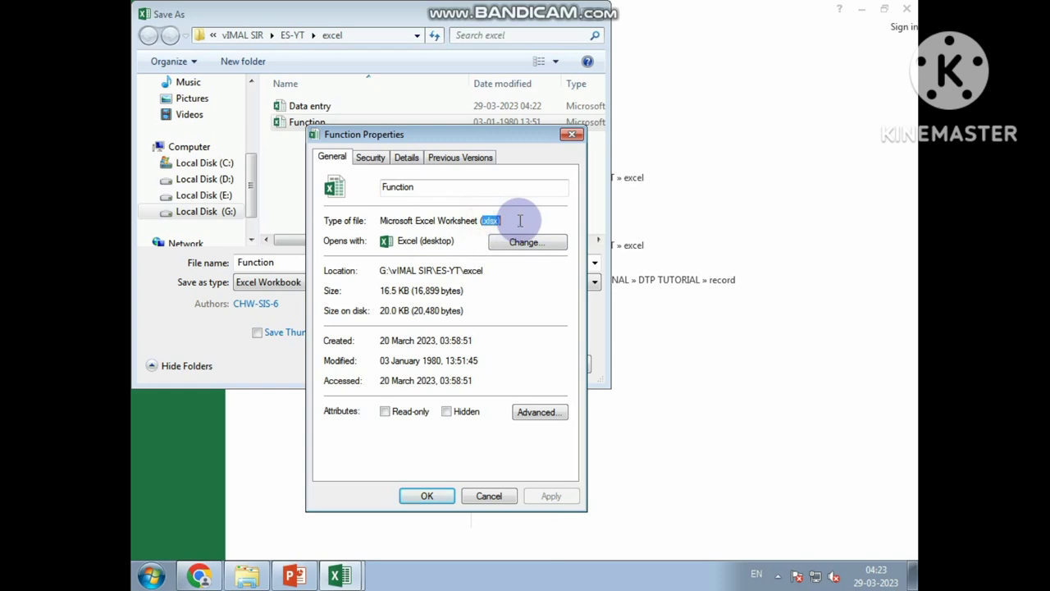
pyautogui.doubleClick(491, 220)
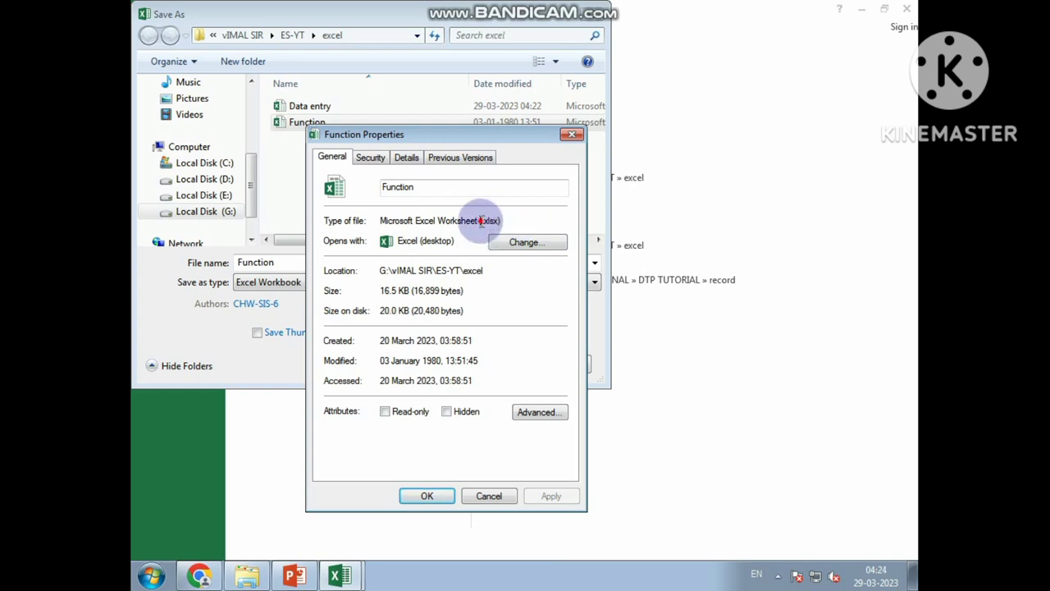
pyautogui.doubleClick(491, 221)
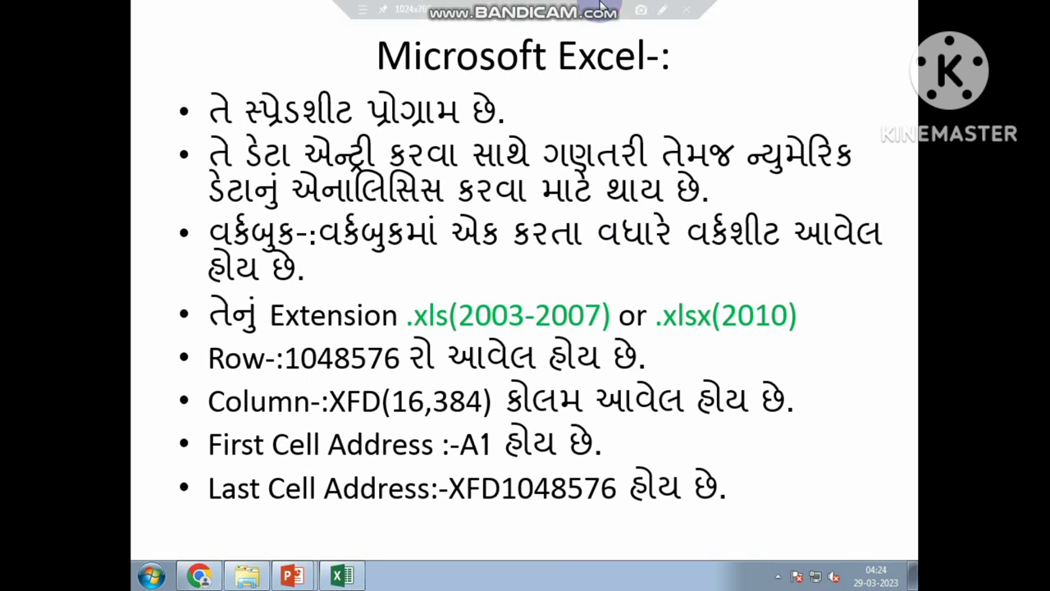
# Show the Excel Basic Info slide on cell, row, column and worksheet, then return to Excel.
pyautogui.click(876, 301)
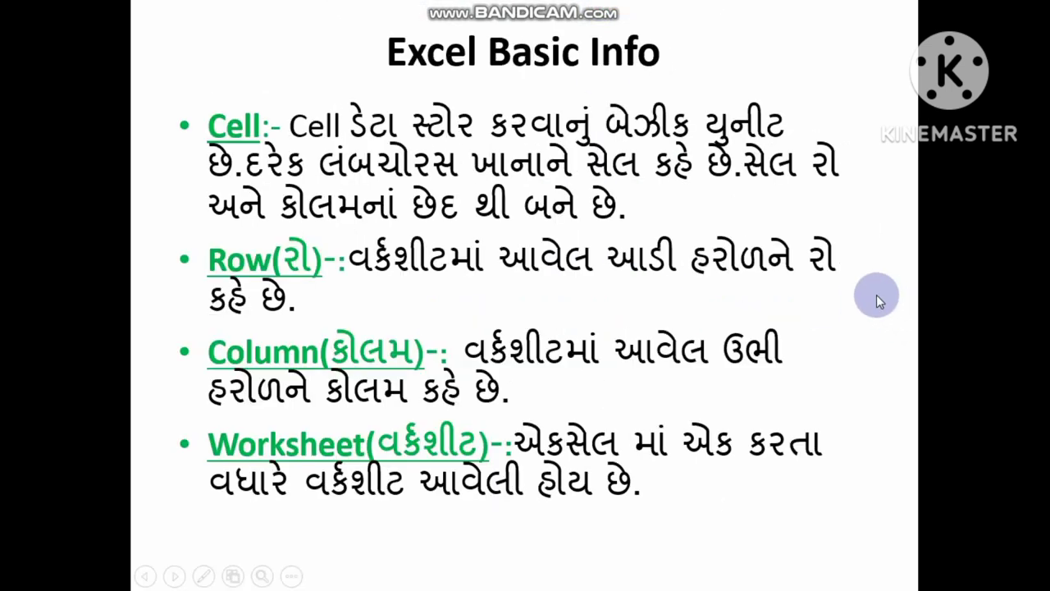
pyautogui.click(565, 280)
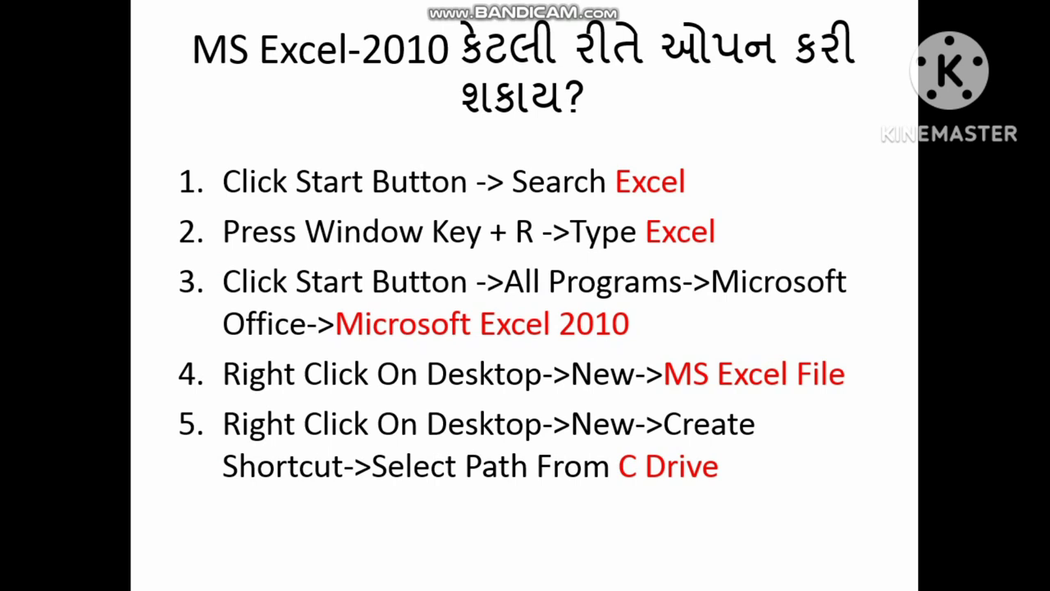
pyautogui.press('Left')
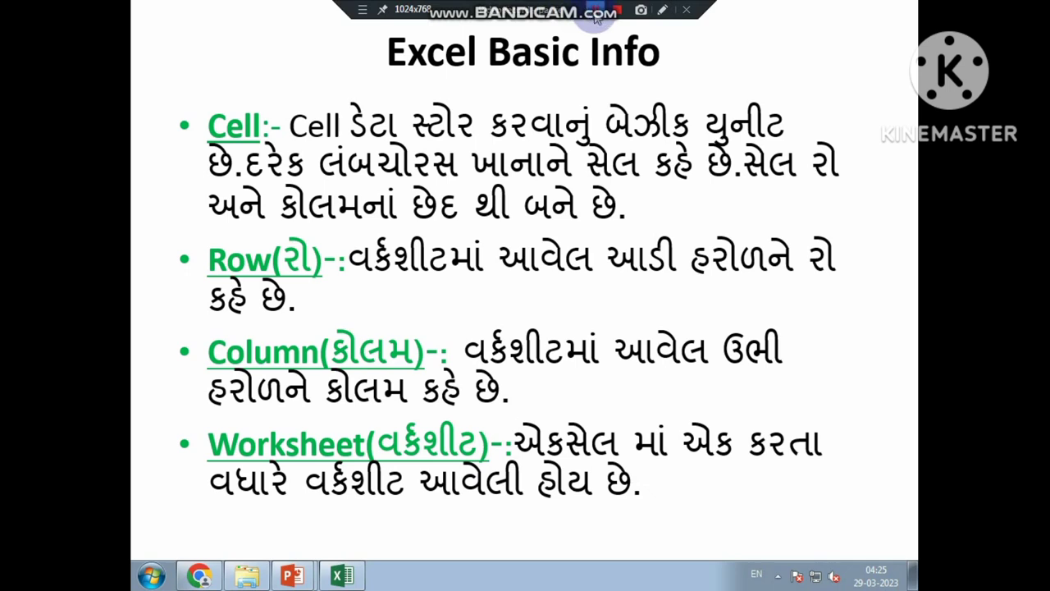
pyautogui.hotkey('alt', 'Tab')
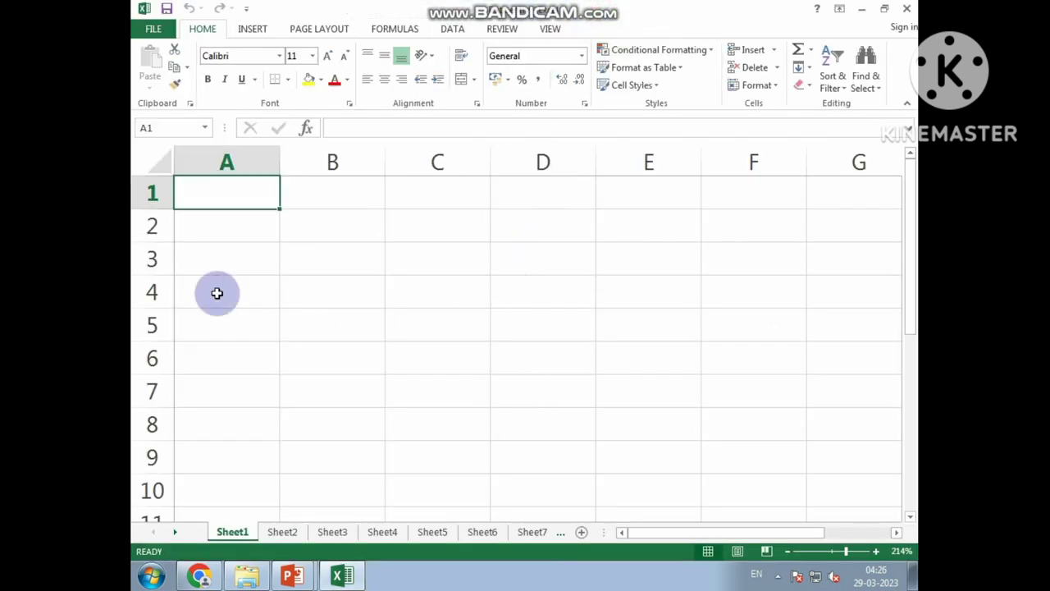
pyautogui.click(319, 228)
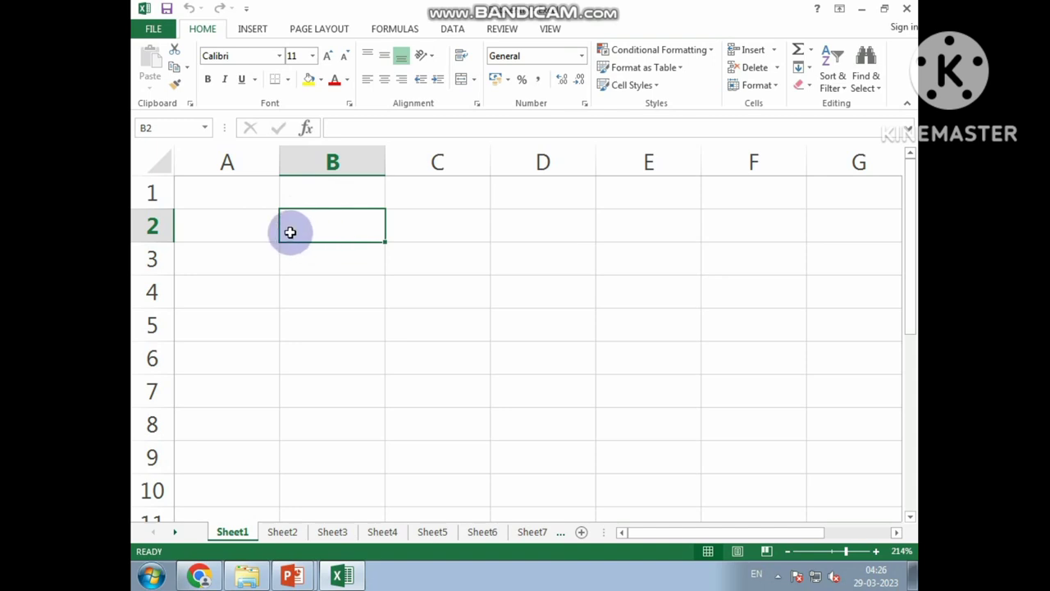
pyautogui.click(225, 195)
pyautogui.click(362, 203)
pyautogui.click(450, 204)
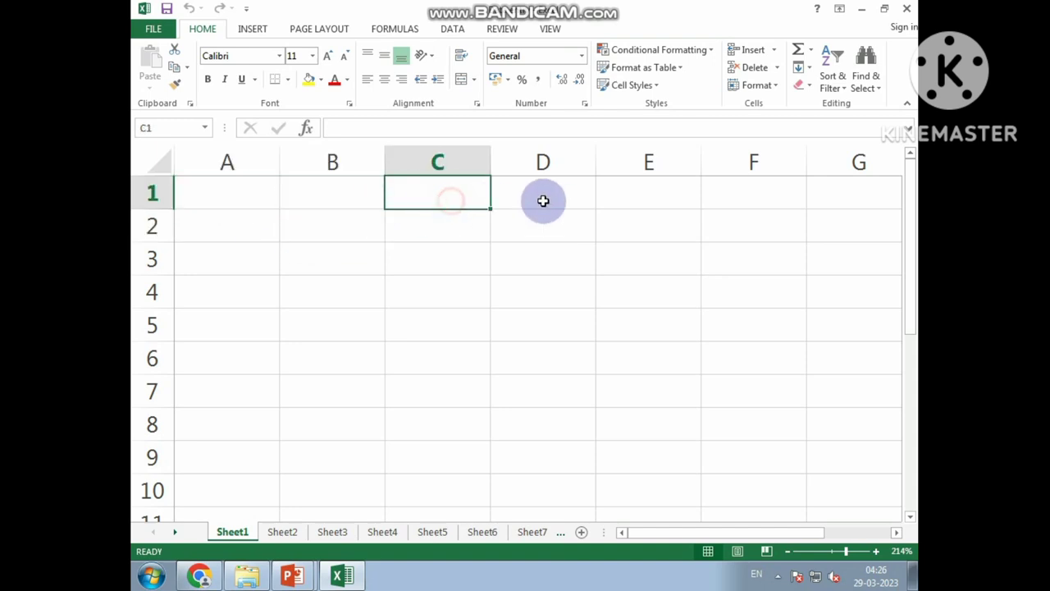
pyautogui.click(546, 227)
pyautogui.click(640, 201)
pyautogui.click(646, 234)
pyautogui.click(534, 260)
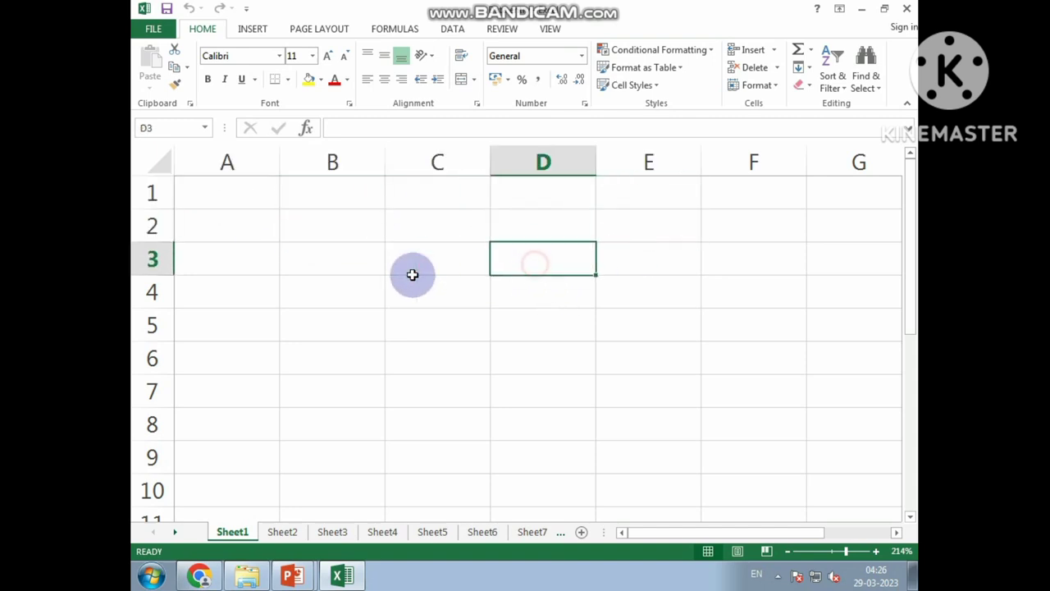
pyautogui.click(410, 262)
pyautogui.click(347, 298)
pyautogui.click(428, 305)
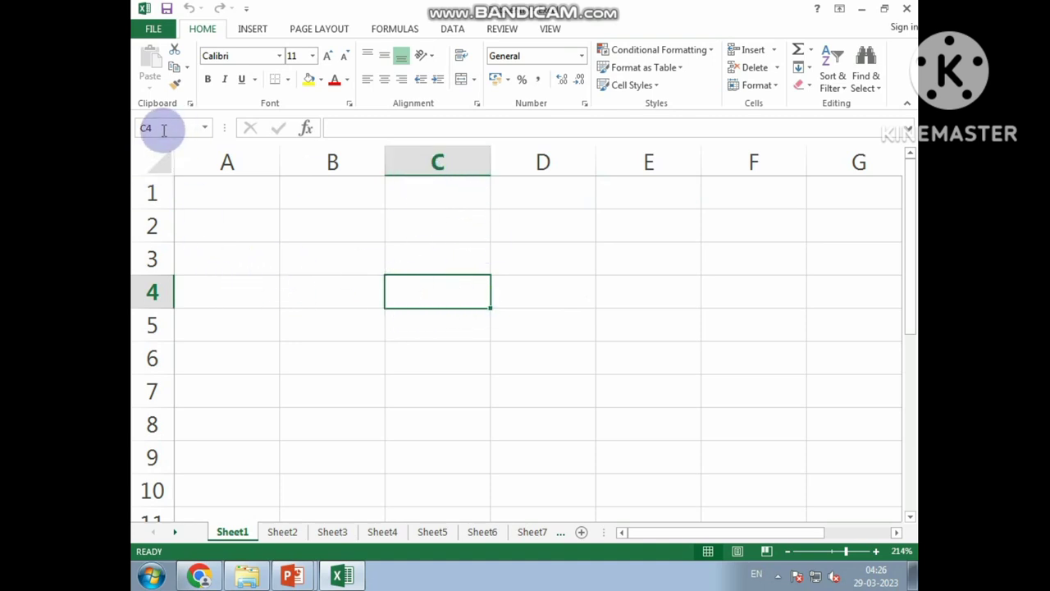
pyautogui.click(227, 163)
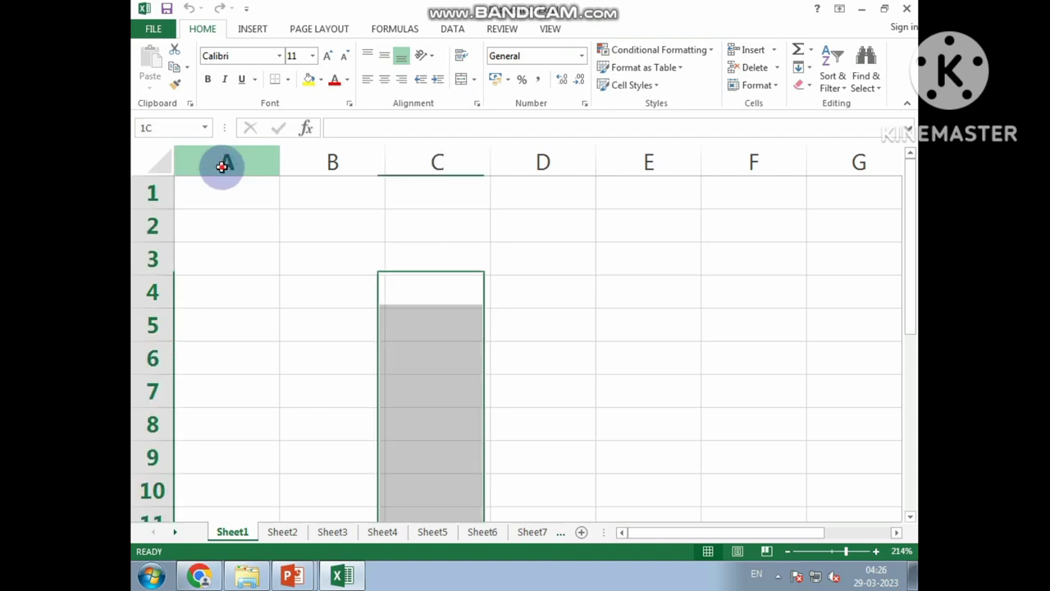
pyautogui.click(326, 162)
pyautogui.click(424, 161)
pyautogui.click(509, 162)
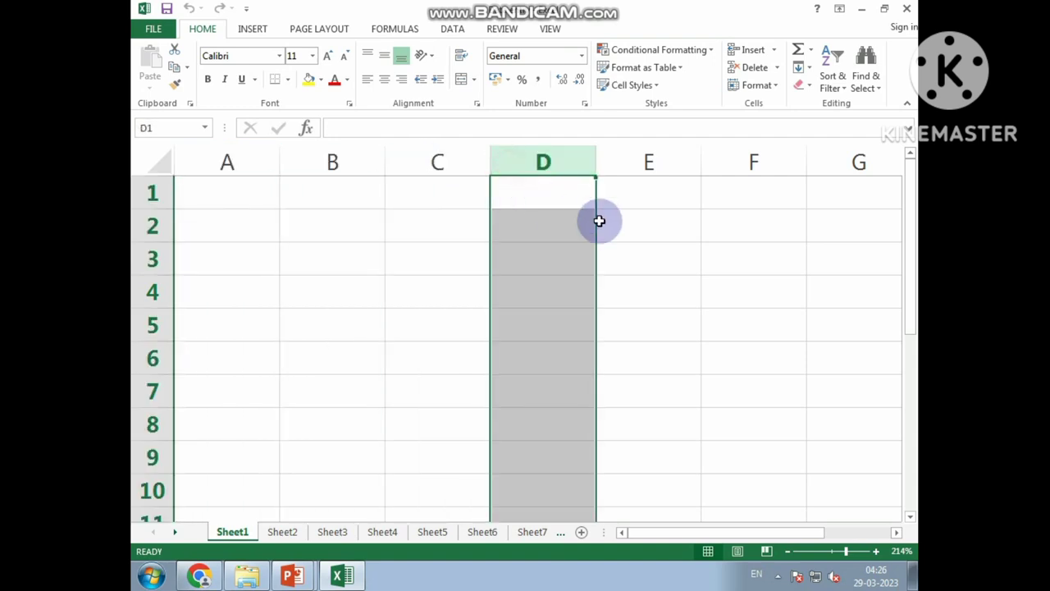
pyautogui.click(141, 197)
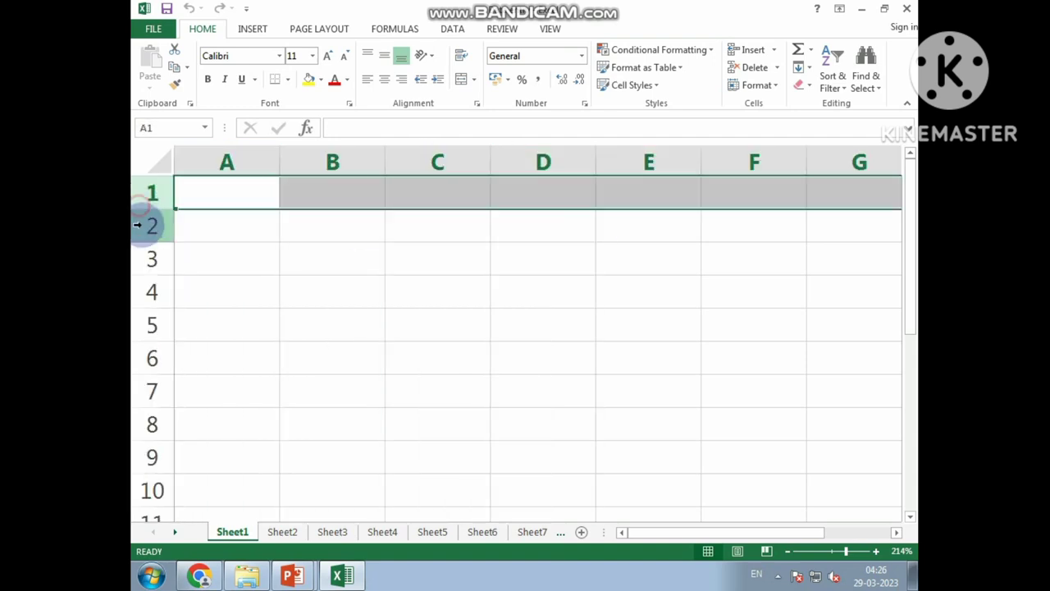
pyautogui.click(141, 225)
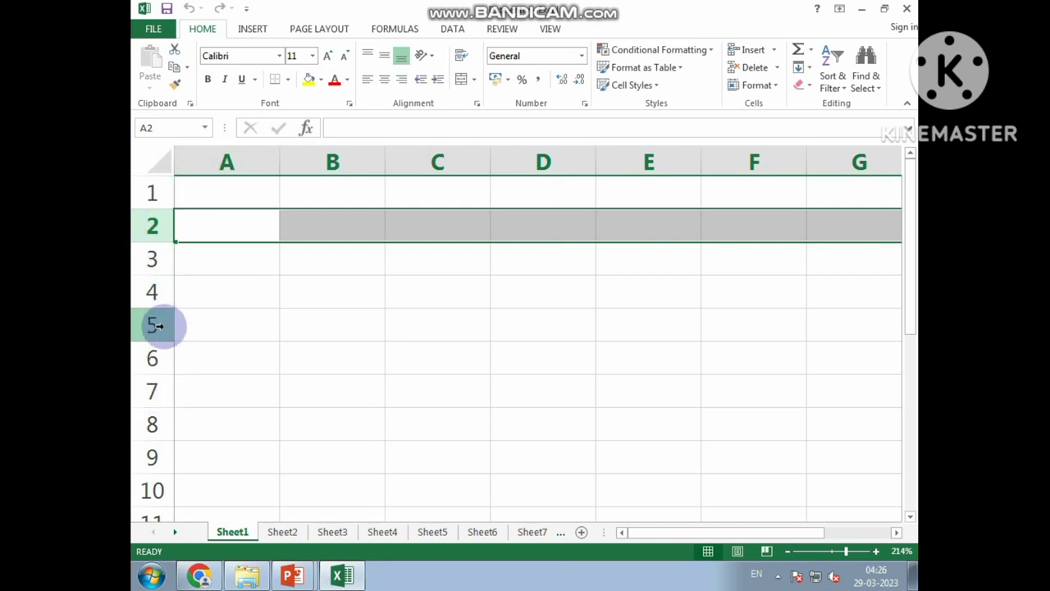
pyautogui.click(253, 159)
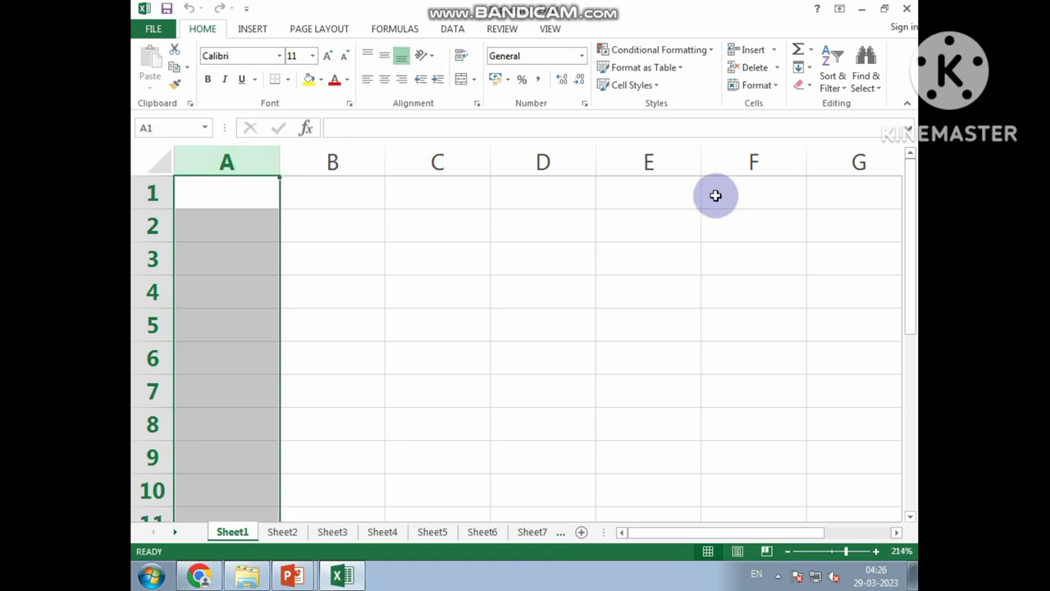
pyautogui.click(492, 239)
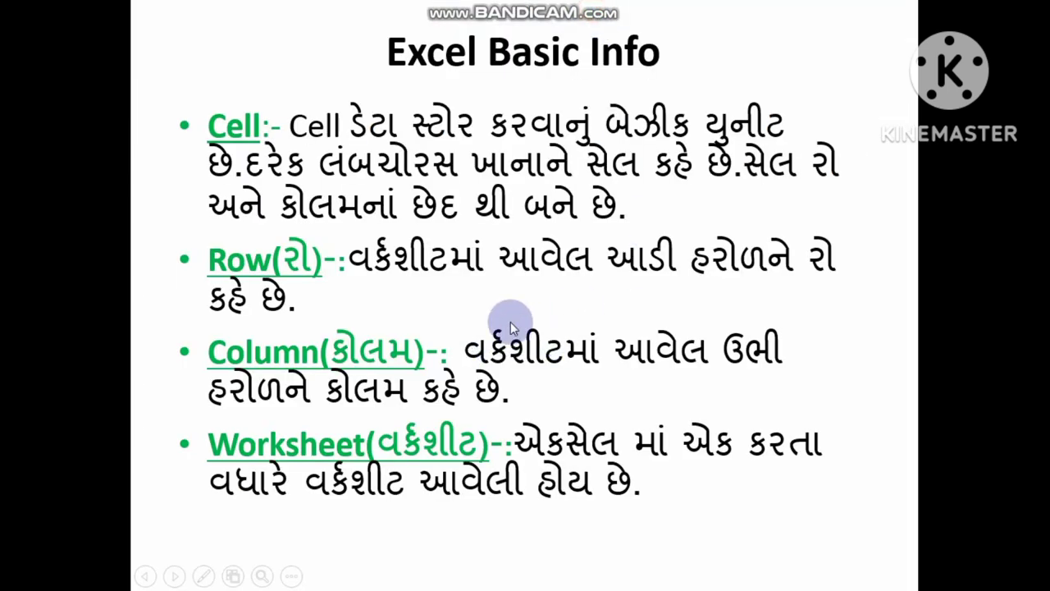
# Advance one slide to the five methods of opening MS Excel-2010.
pyautogui.click(607, 300)
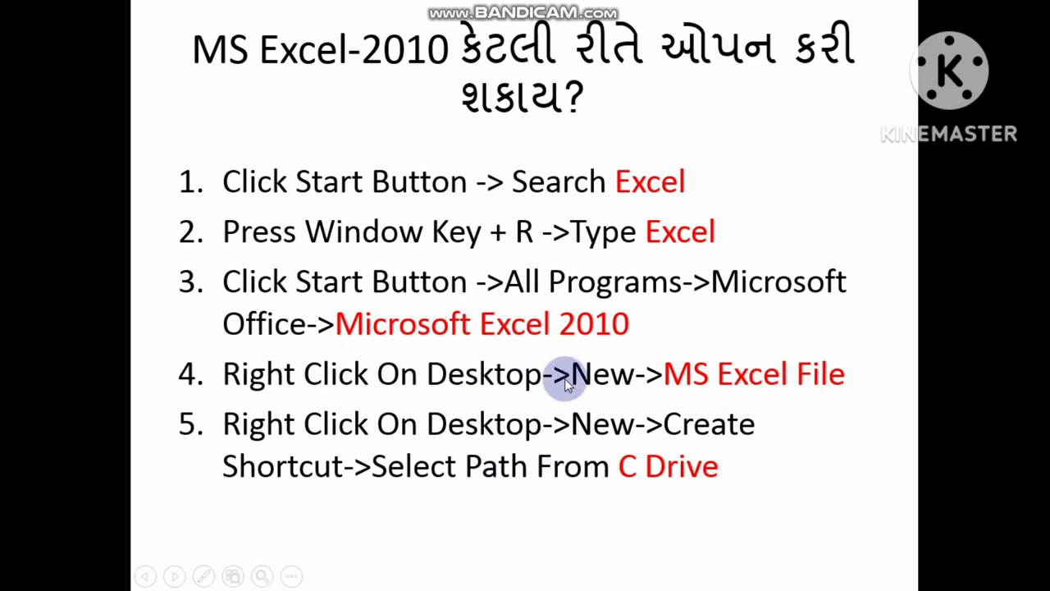
# Reach the Excel Tab And Ribbon slide with the Home, Insert and Page Layout ribbons.
pyautogui.click(487, 393)
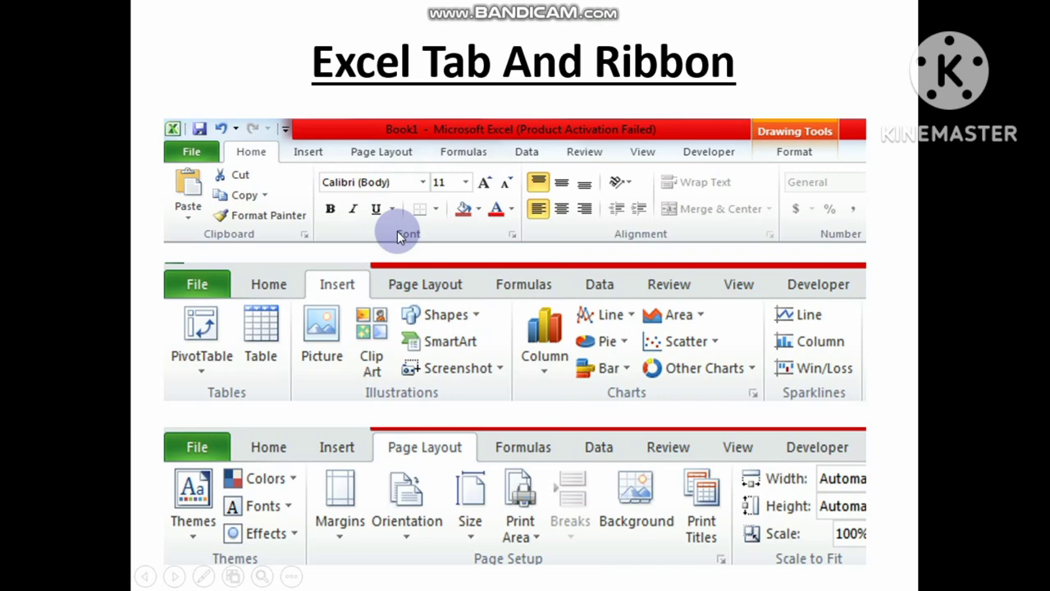
pyautogui.press('pageup')
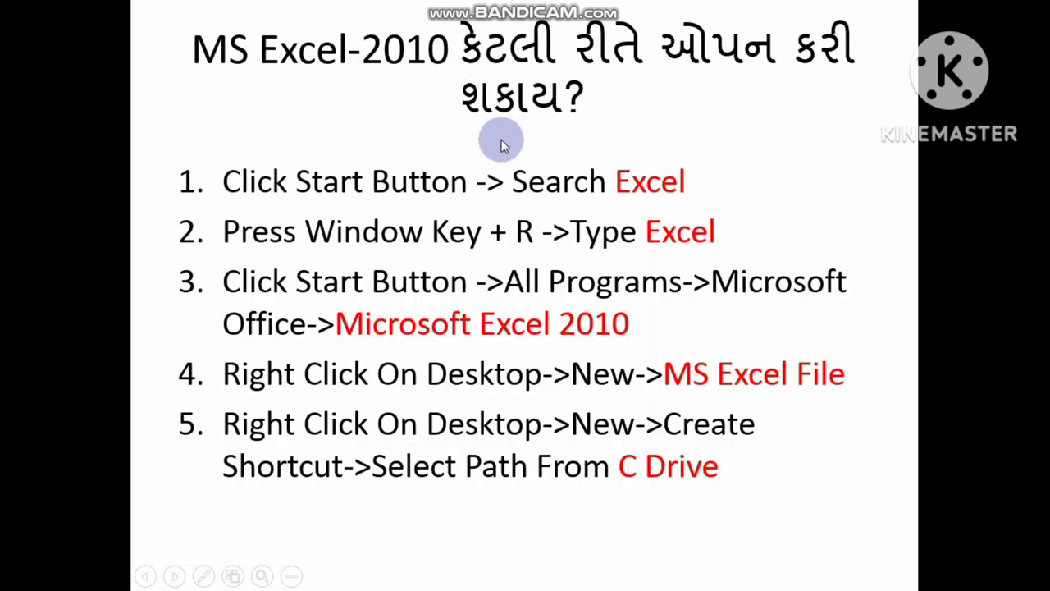
pyautogui.click(525, 172)
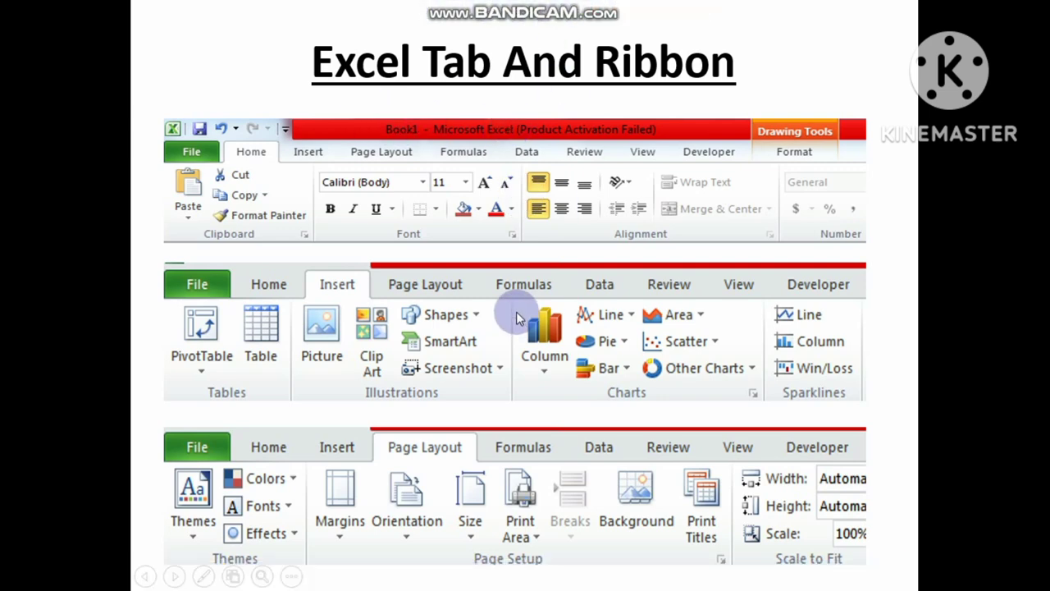
# Show the Data Types In Excel slide, then switch to Excel's Sheet3 data-entry table.
pyautogui.click(525, 427)
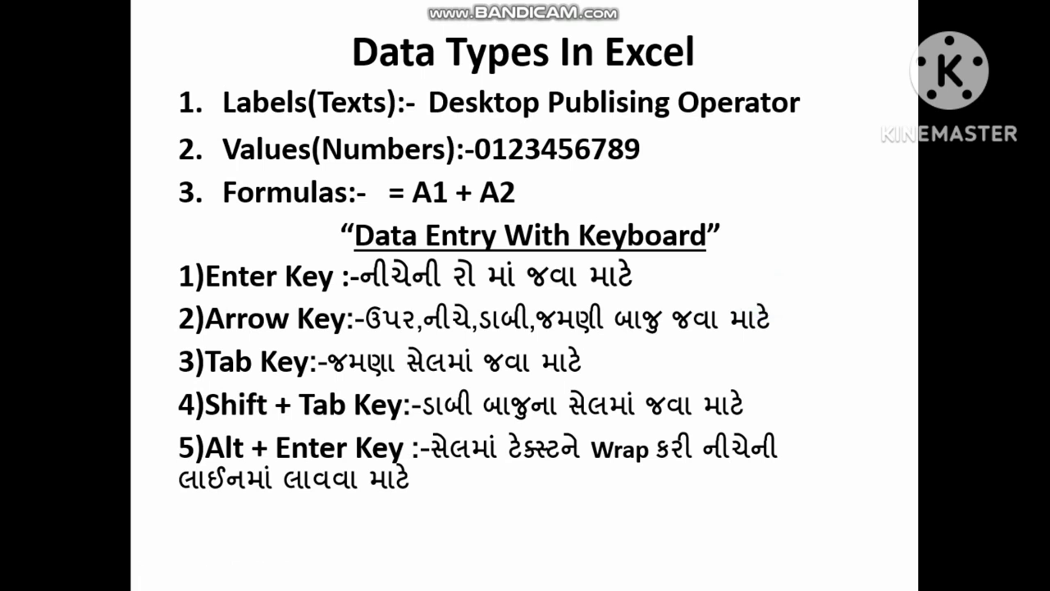
pyautogui.hotkey('alt', 'Tab')
pyautogui.hotkey('alt', 'Tab')
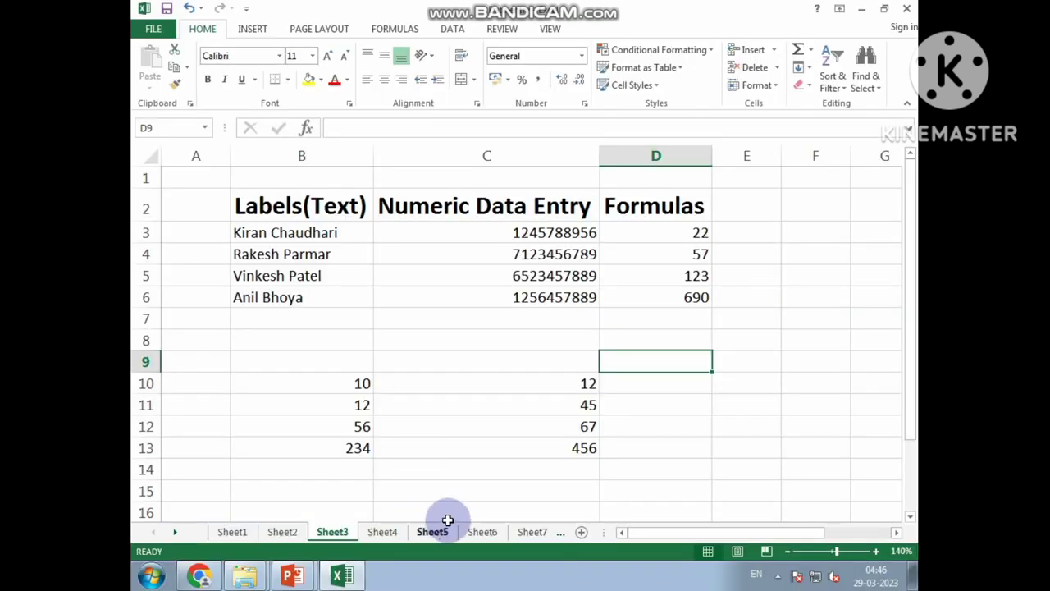
pyautogui.click(289, 207)
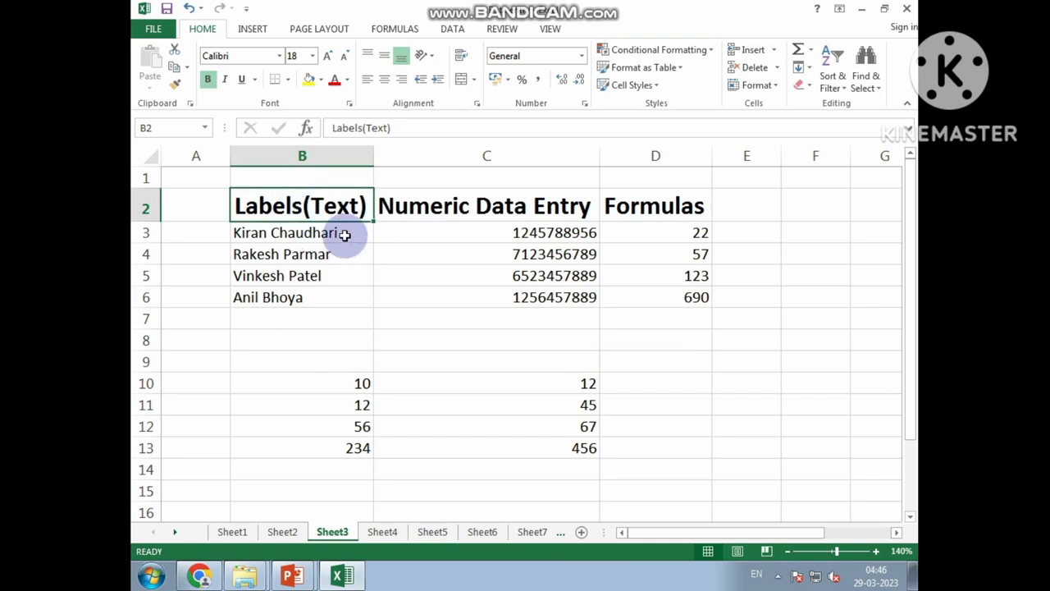
pyautogui.click(440, 206)
pyautogui.click(633, 206)
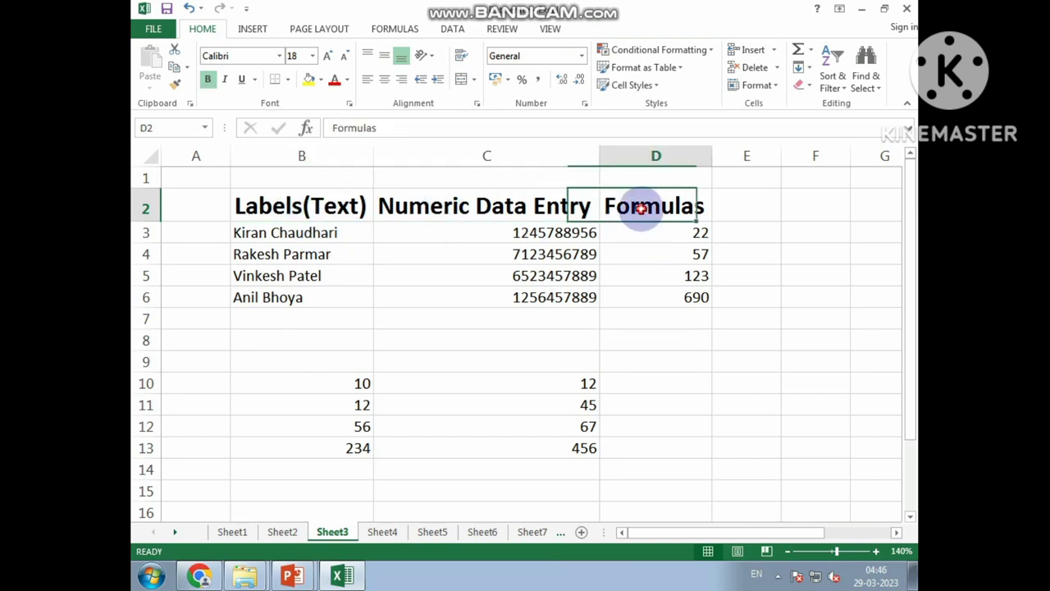
pyautogui.click(293, 209)
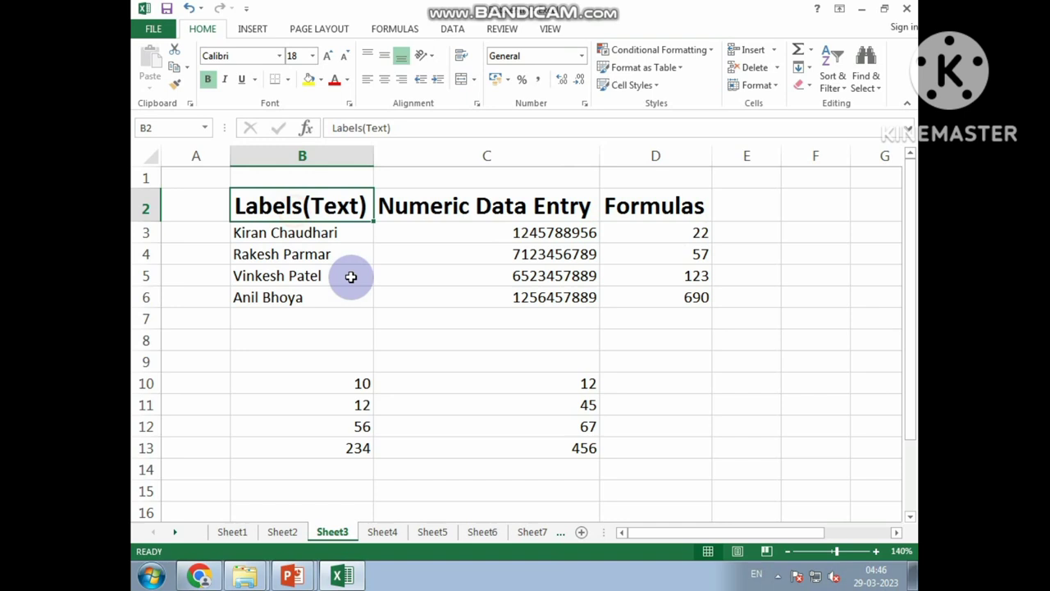
pyautogui.click(277, 234)
pyautogui.click(282, 255)
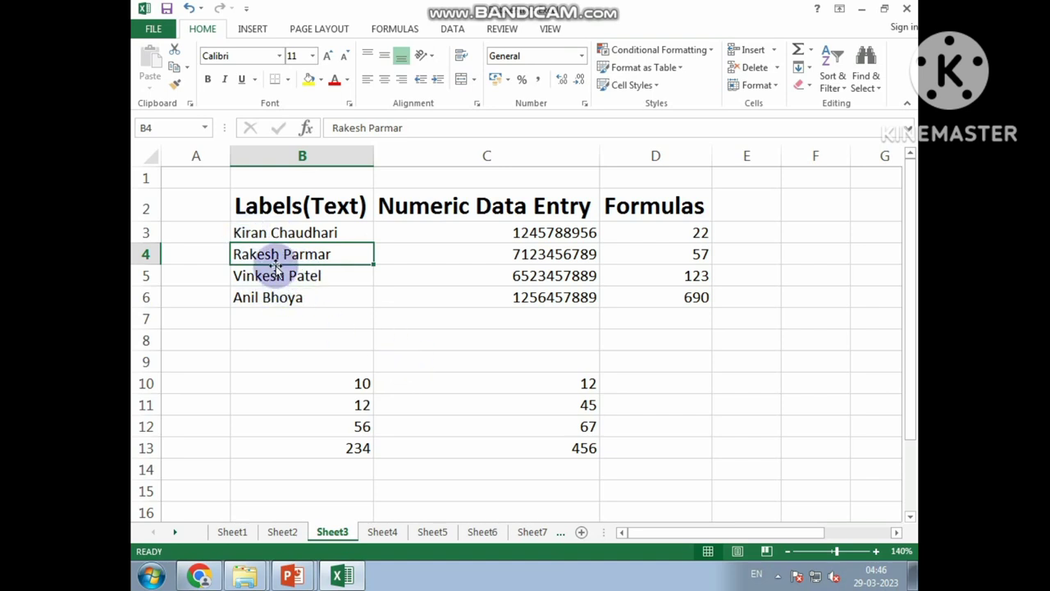
pyautogui.click(246, 232)
pyautogui.click(277, 254)
pyautogui.click(276, 274)
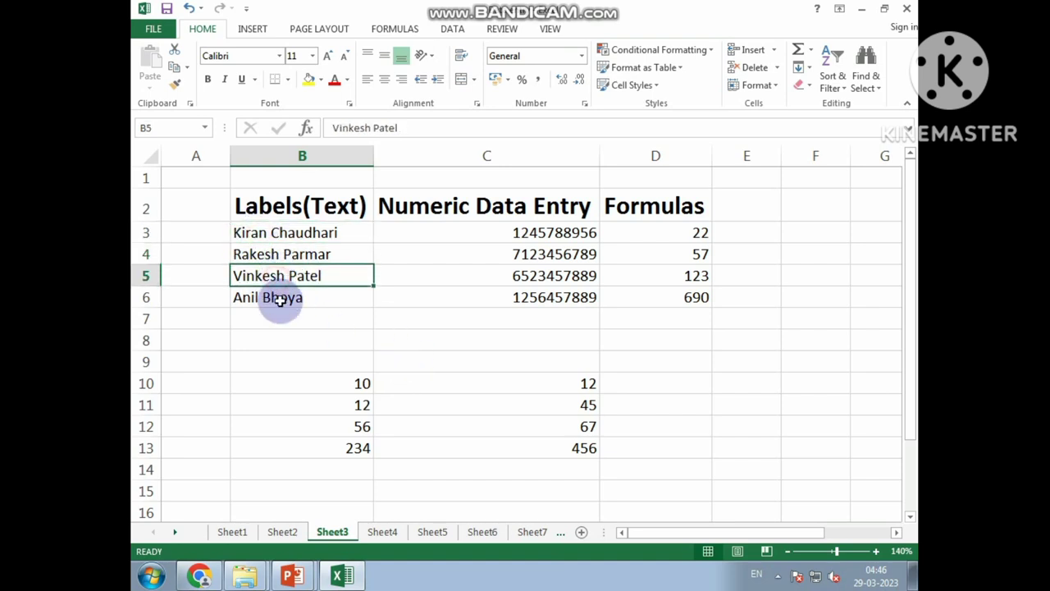
pyautogui.click(277, 301)
pyautogui.click(414, 209)
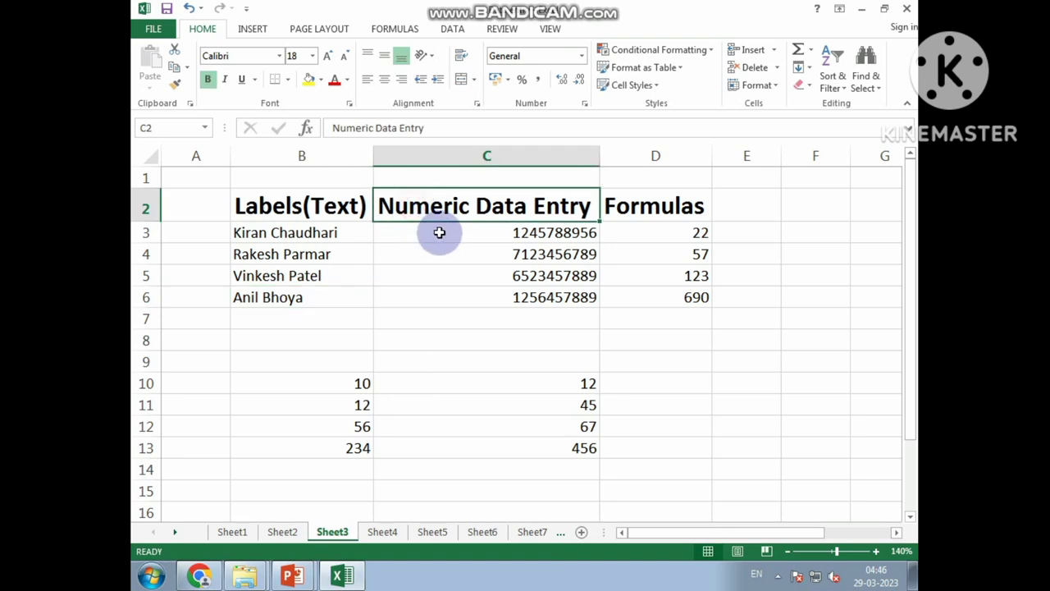
pyautogui.click(447, 233)
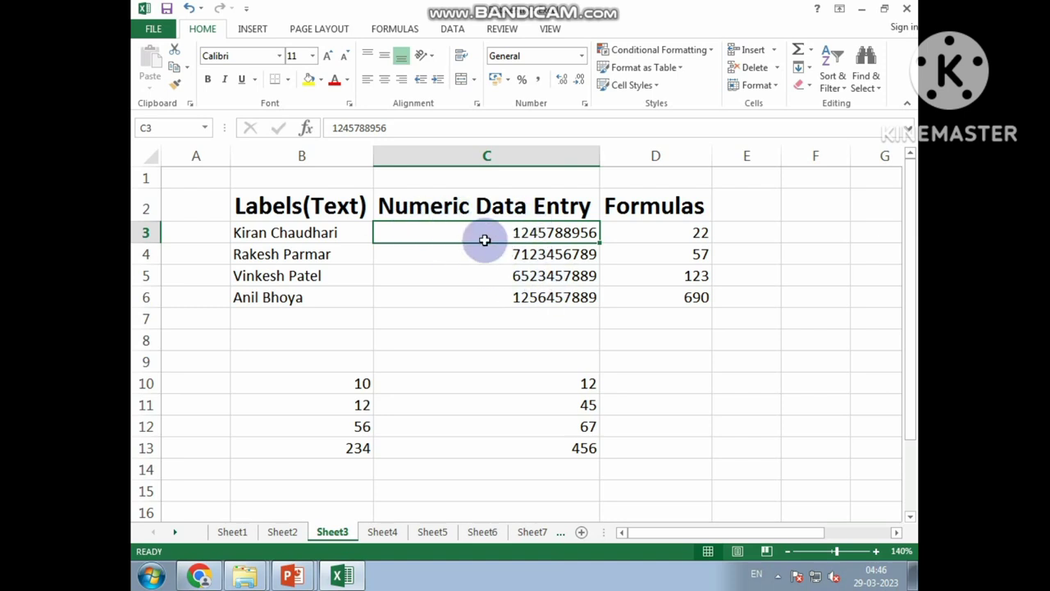
# Display D3's formula =B10 + C10 and exit edit mode, leaving the value 22.
pyautogui.doubleClick(644, 233)
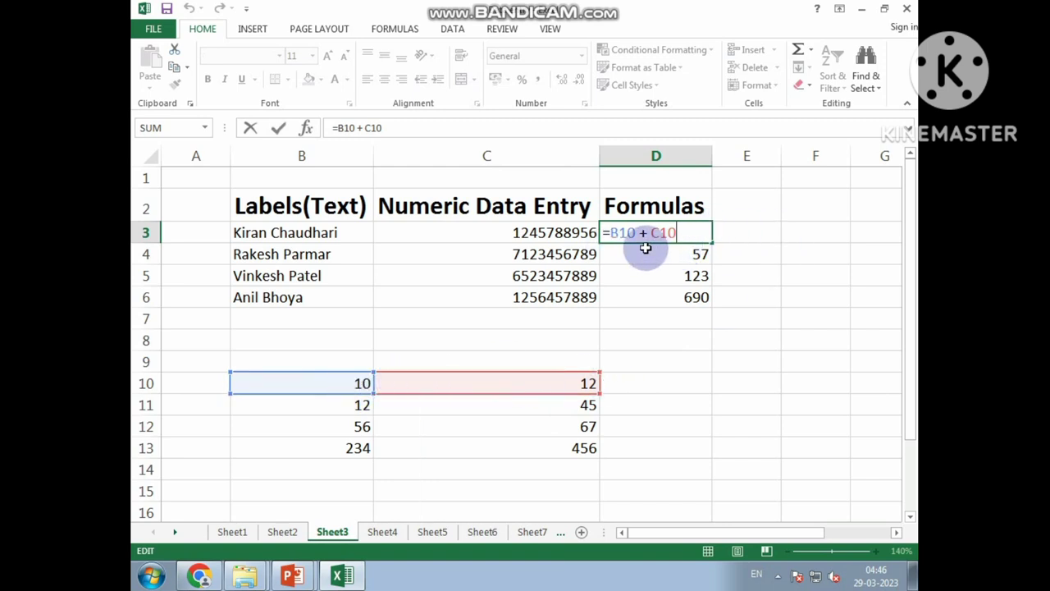
pyautogui.click(646, 250)
pyautogui.click(686, 233)
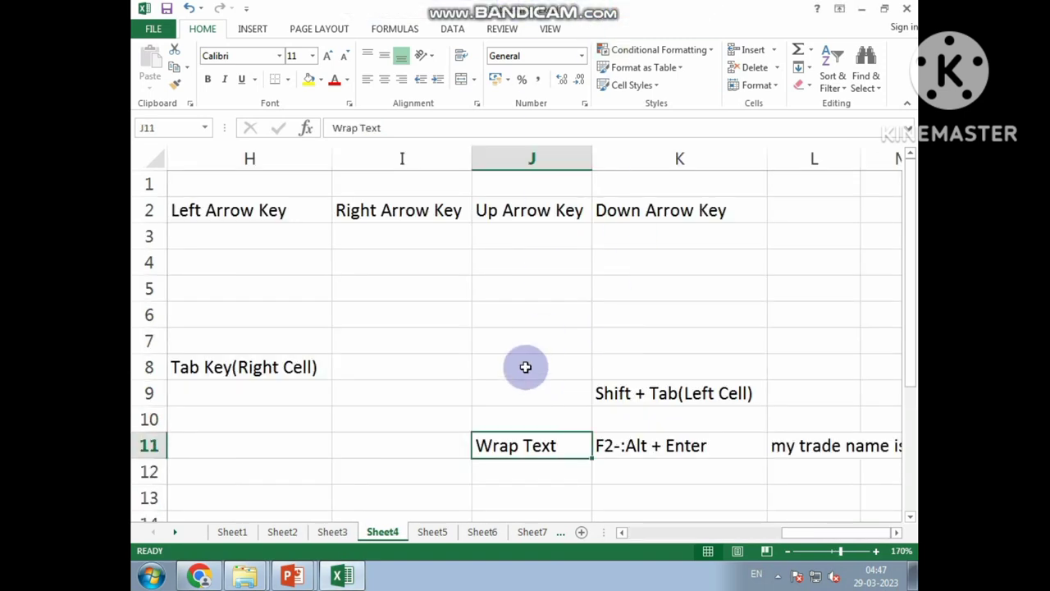
pyautogui.moveTo(694, 534)
pyautogui.mouseDown()
pyautogui.moveTo(801, 531)
pyautogui.moveTo(810, 543)
pyautogui.mouseUp()
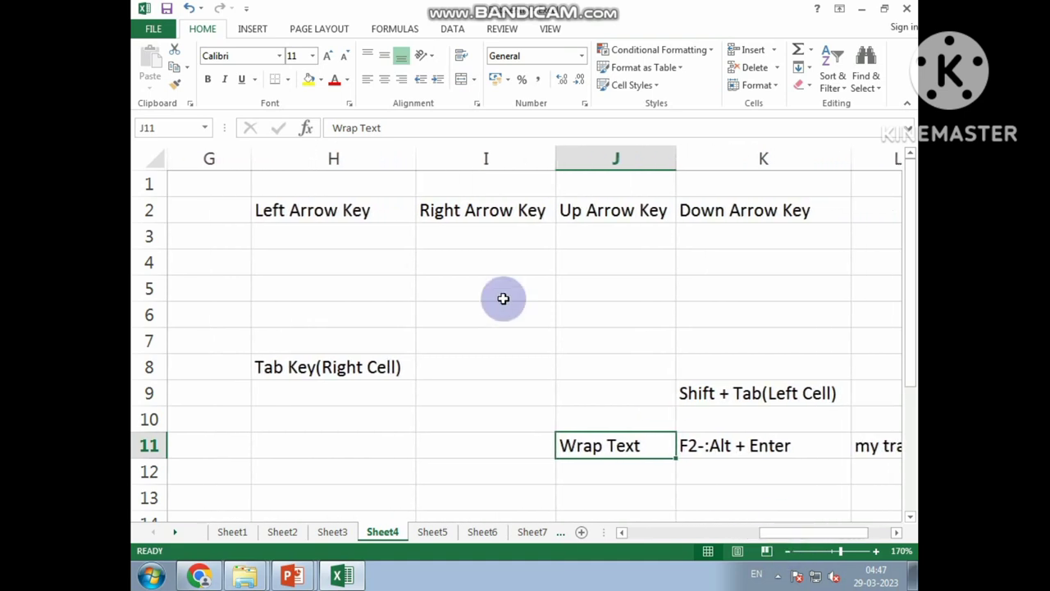
pyautogui.click(382, 260)
pyautogui.press('Right')
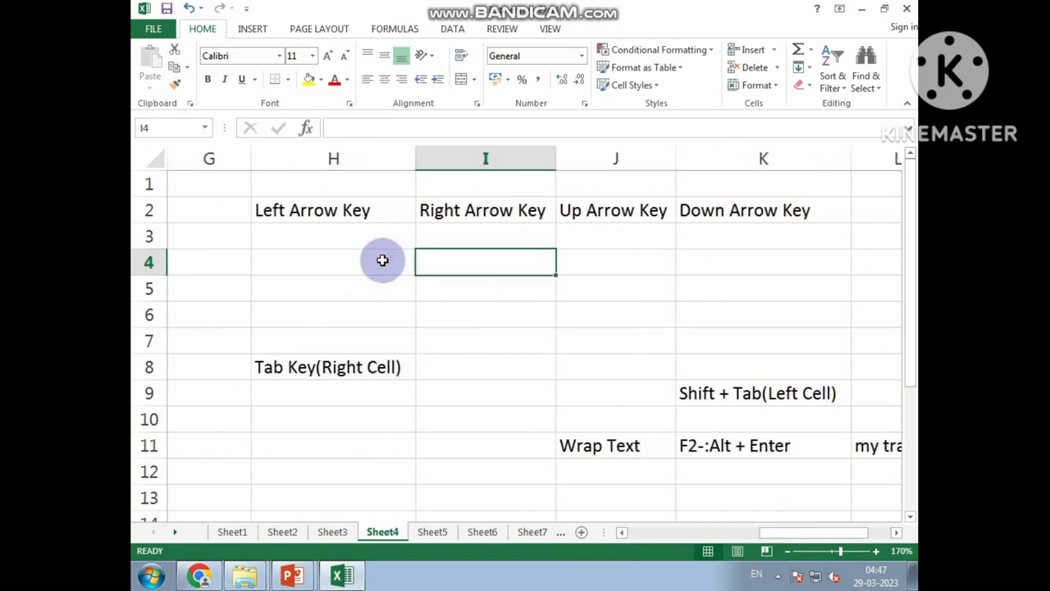
pyautogui.press('Right')
pyautogui.press('Right')
pyautogui.press('Left')
pyautogui.press('Left')
pyautogui.press('Up')
pyautogui.press('Down')
pyautogui.press('Down')
pyautogui.press('Down')
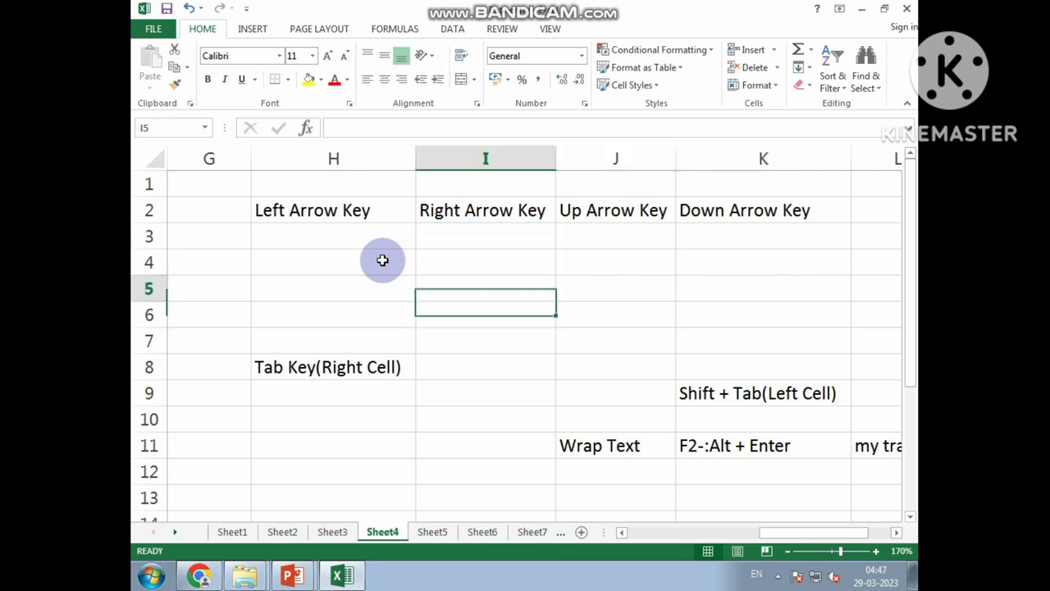
pyautogui.press('Up')
pyautogui.press('Up')
pyautogui.press('Up')
pyautogui.press('Left')
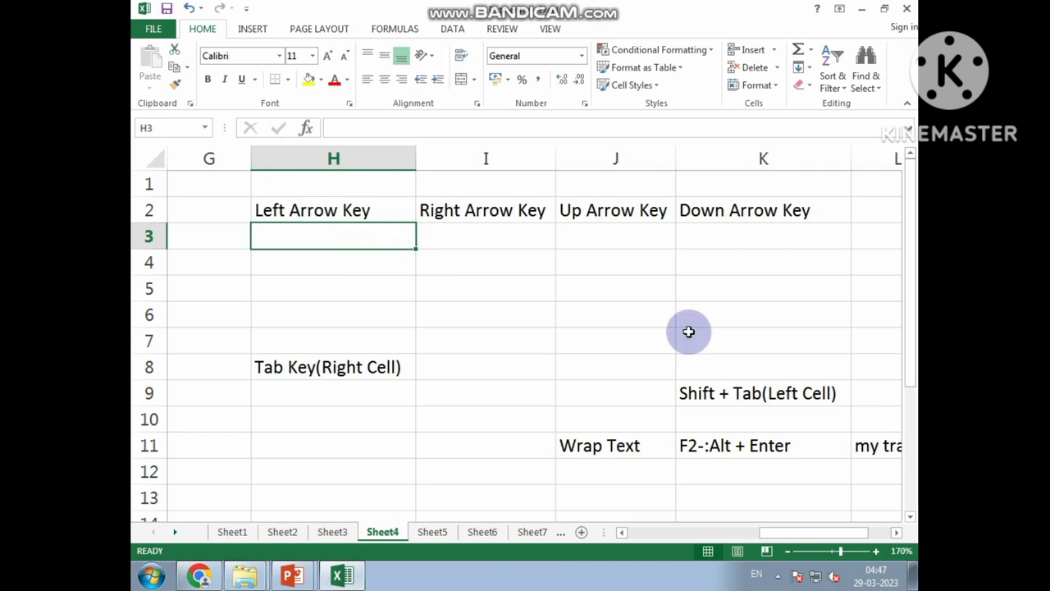
pyautogui.click(304, 214)
pyautogui.click(461, 211)
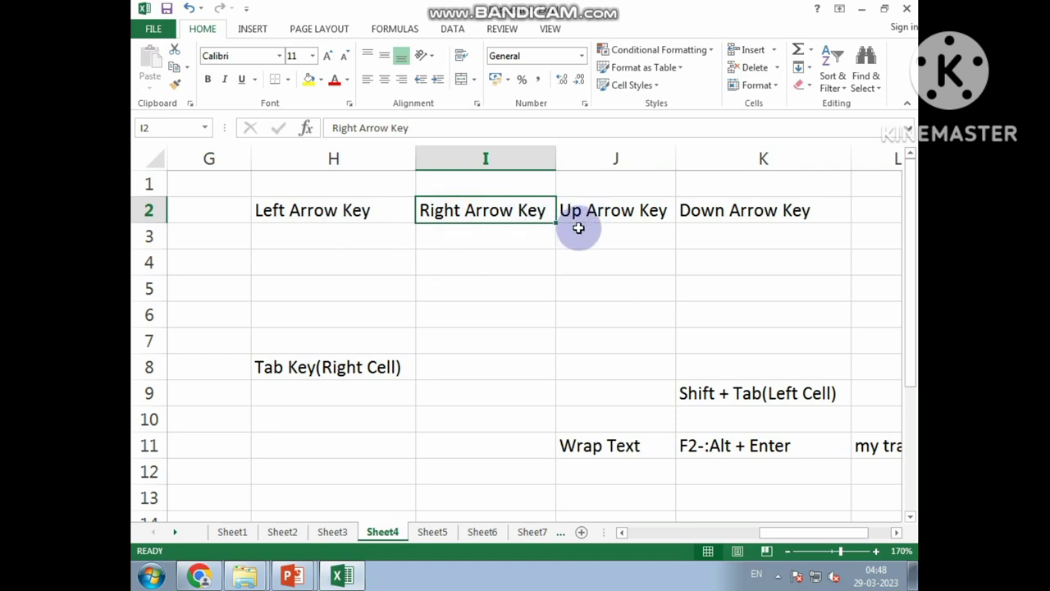
pyautogui.click(720, 216)
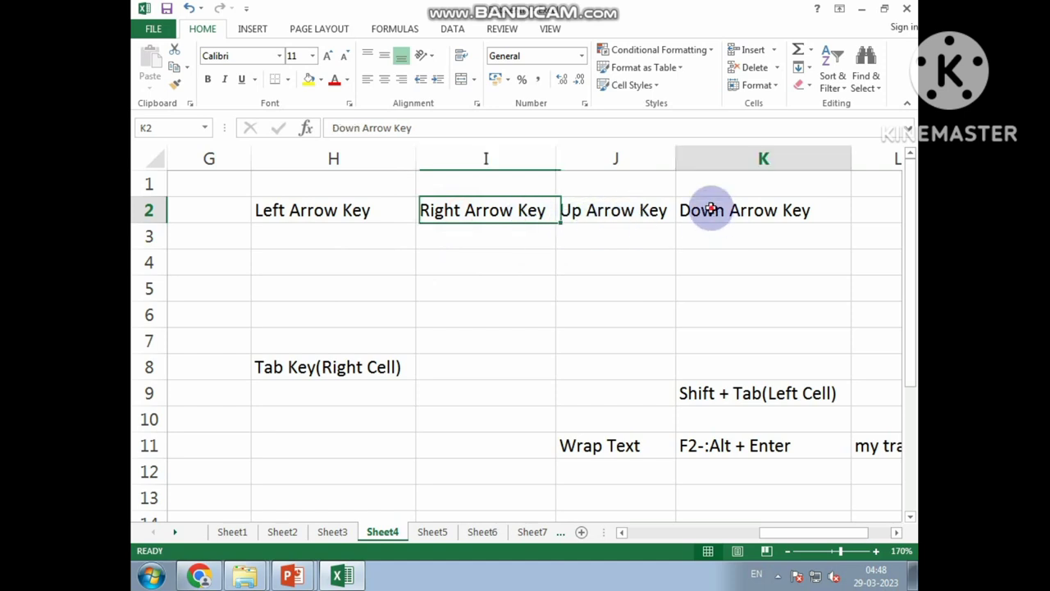
pyautogui.click(347, 212)
pyautogui.click(352, 241)
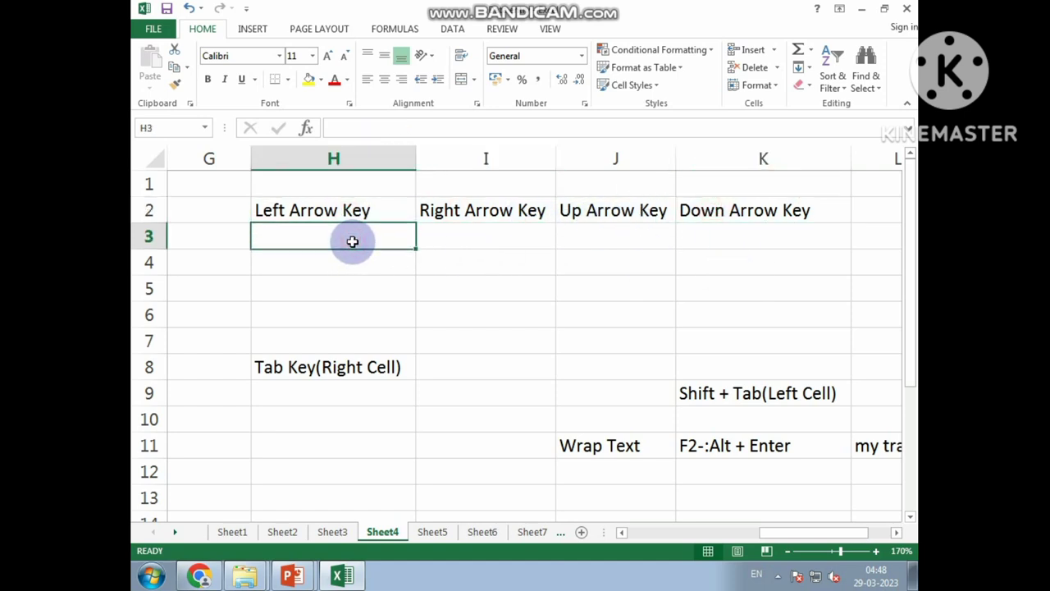
pyautogui.press('Left')
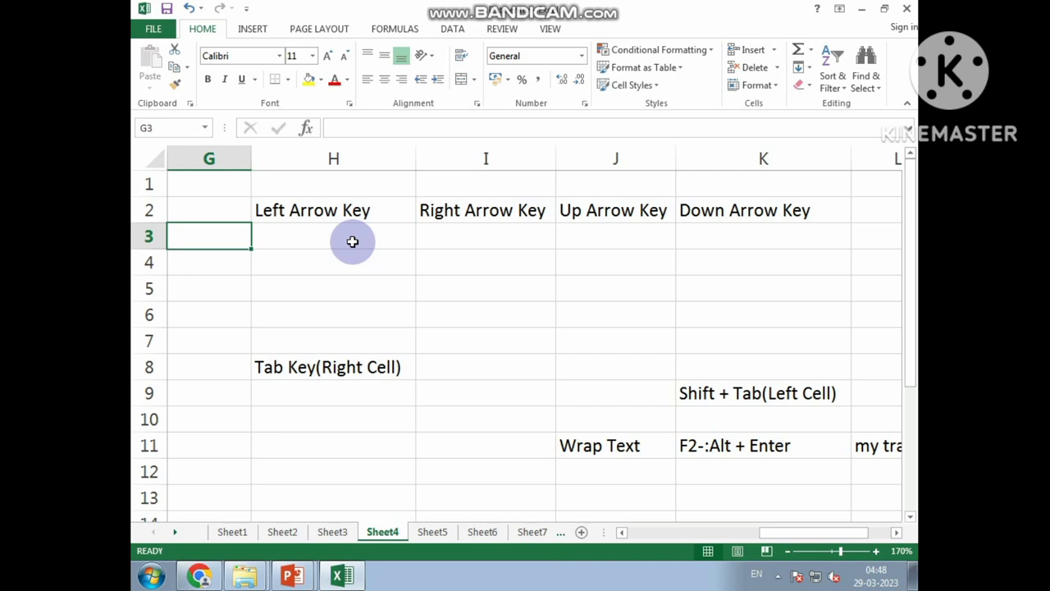
pyautogui.press('Left')
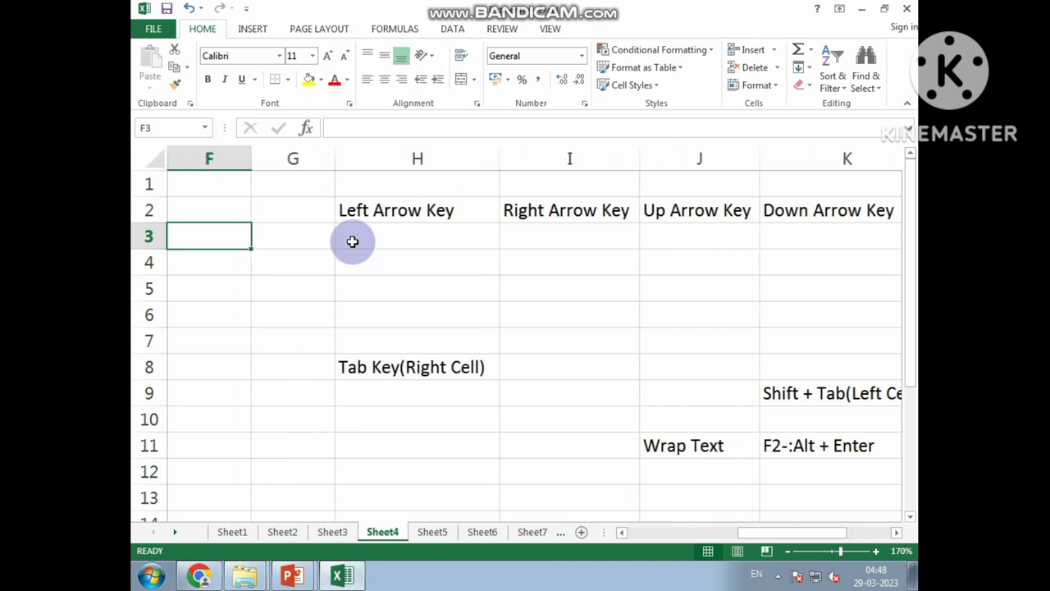
pyautogui.press('Left')
pyautogui.press('Right')
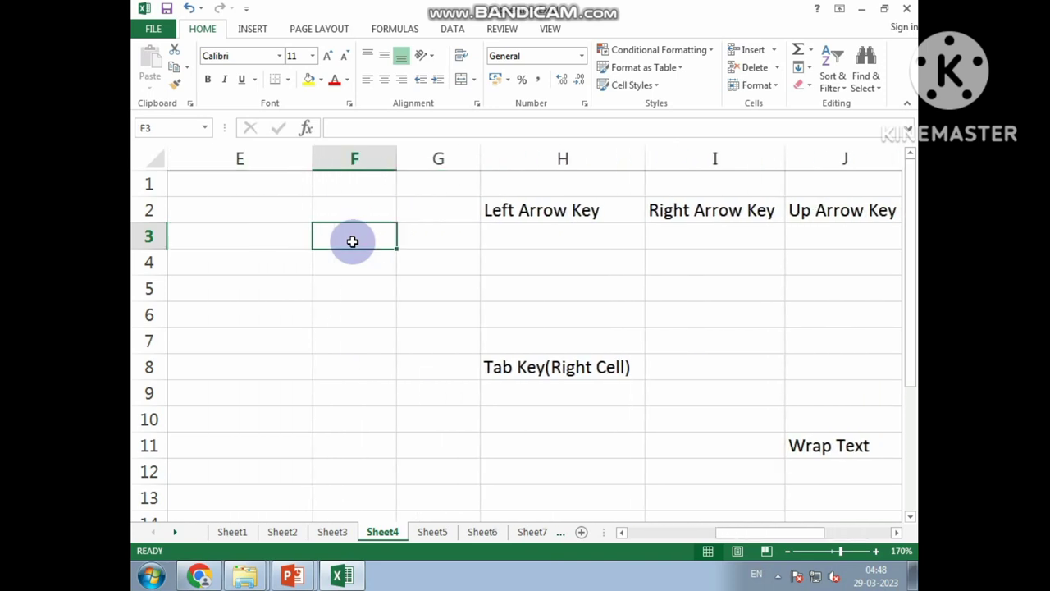
pyautogui.press('Right')
pyautogui.press('Right')
pyautogui.press('Right')
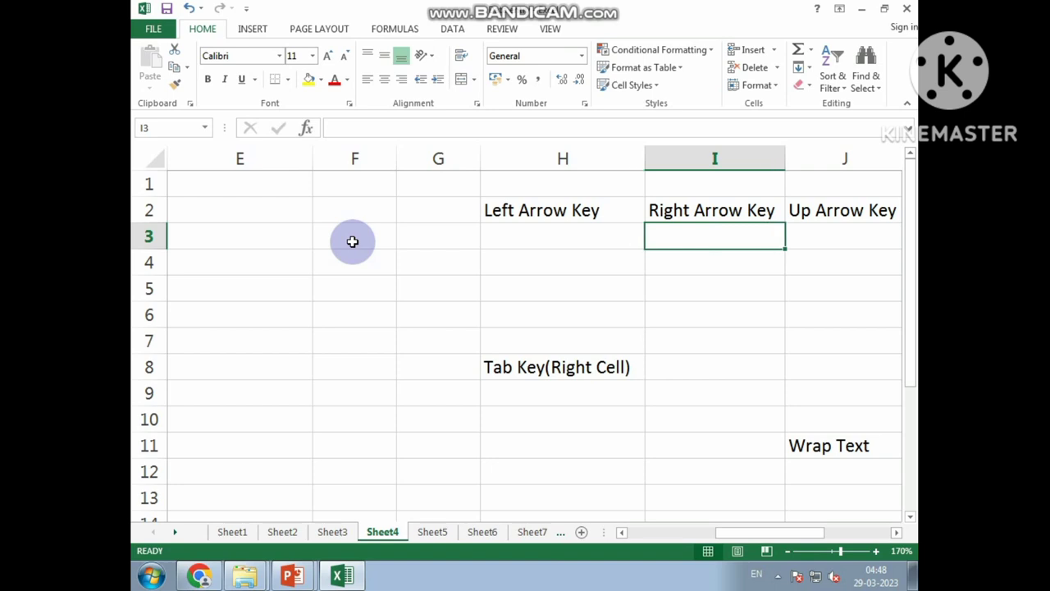
pyautogui.press('Right')
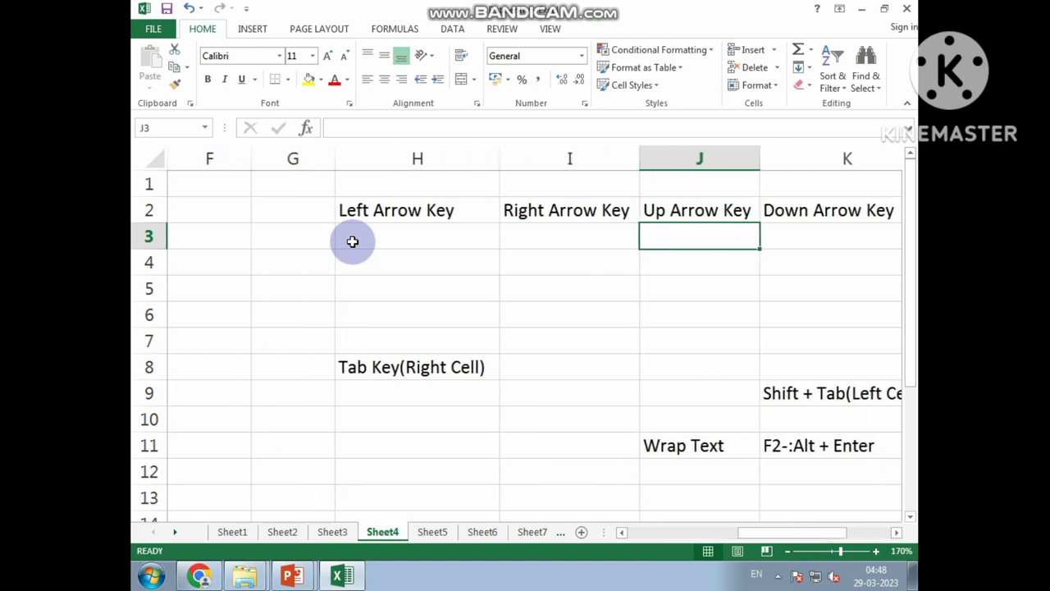
pyautogui.press('Right')
pyautogui.press('Right')
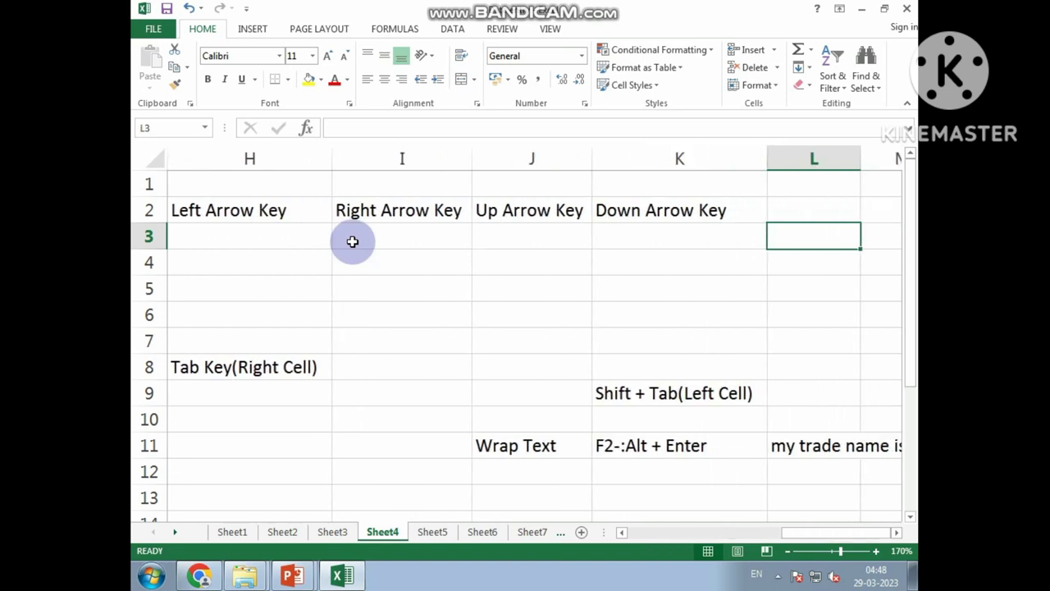
pyautogui.press('Left')
pyautogui.press('Right')
pyautogui.press('Right')
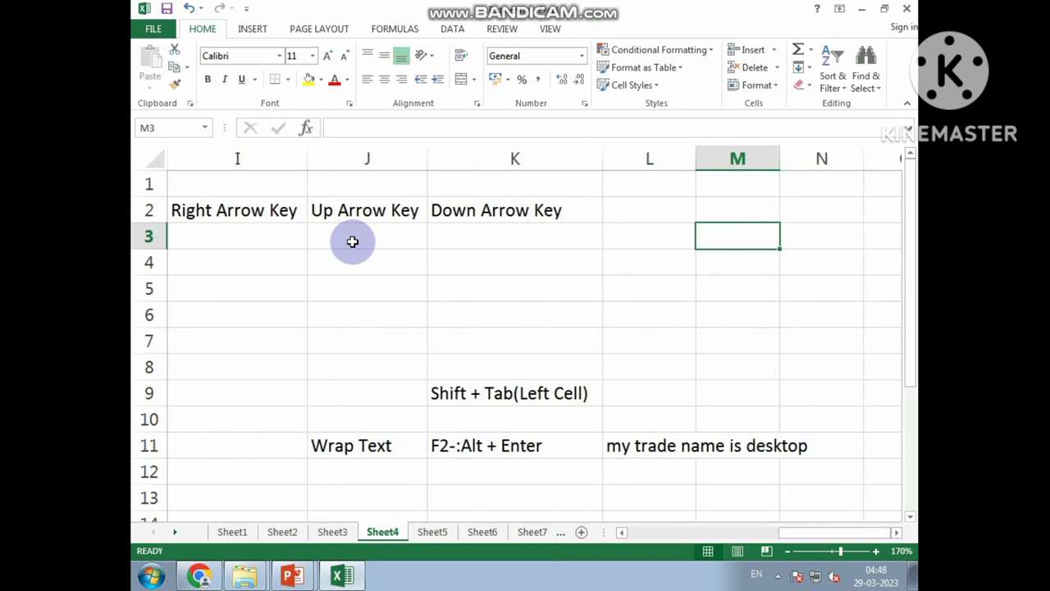
pyautogui.press('Left')
pyautogui.press('Left')
pyautogui.press('Left')
pyautogui.press('Left')
pyautogui.press('Left')
pyautogui.press('Right')
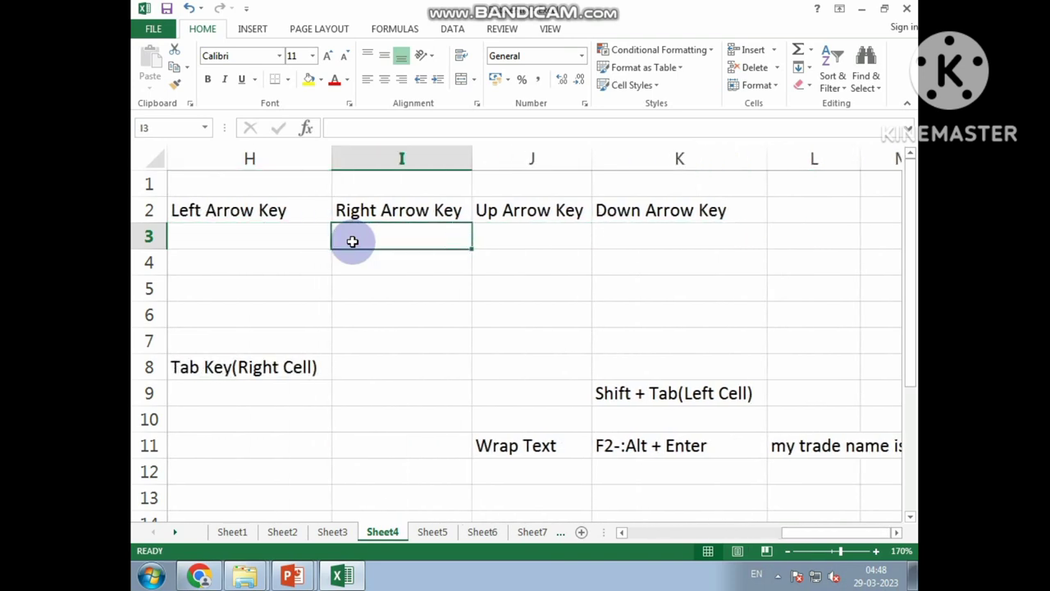
pyautogui.press('Right')
pyautogui.press('Right')
pyautogui.press('Left')
pyautogui.press('Down')
pyautogui.press('Down')
pyautogui.press('Down')
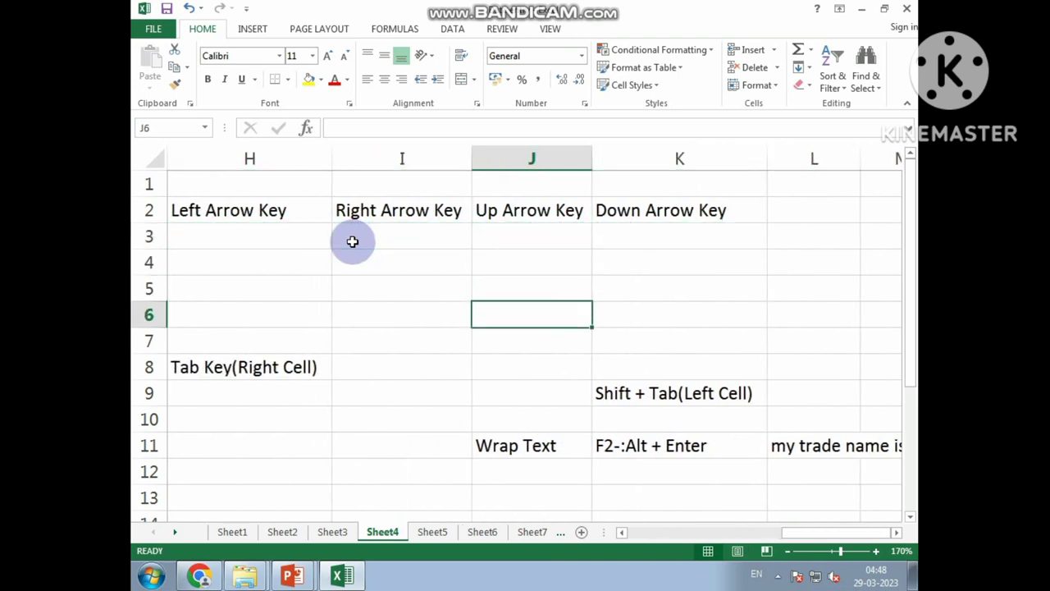
pyautogui.press('Down')
pyautogui.press('Down')
pyautogui.press('Up')
pyautogui.press('Up')
pyautogui.press('Up')
pyautogui.press('Up')
pyautogui.press('Up')
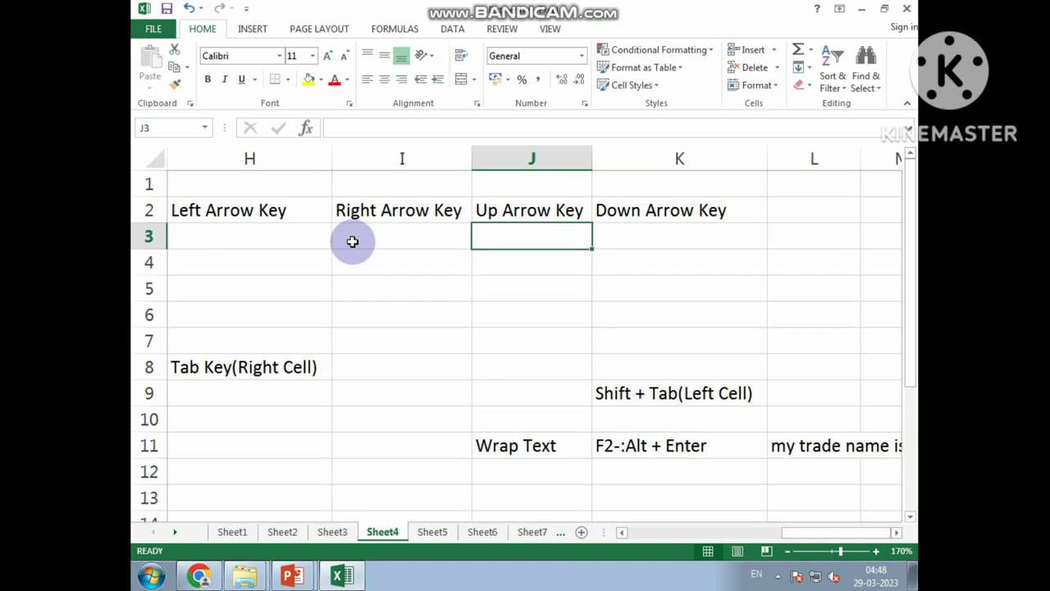
pyautogui.press('Right')
pyautogui.press('Down')
pyautogui.press('Down')
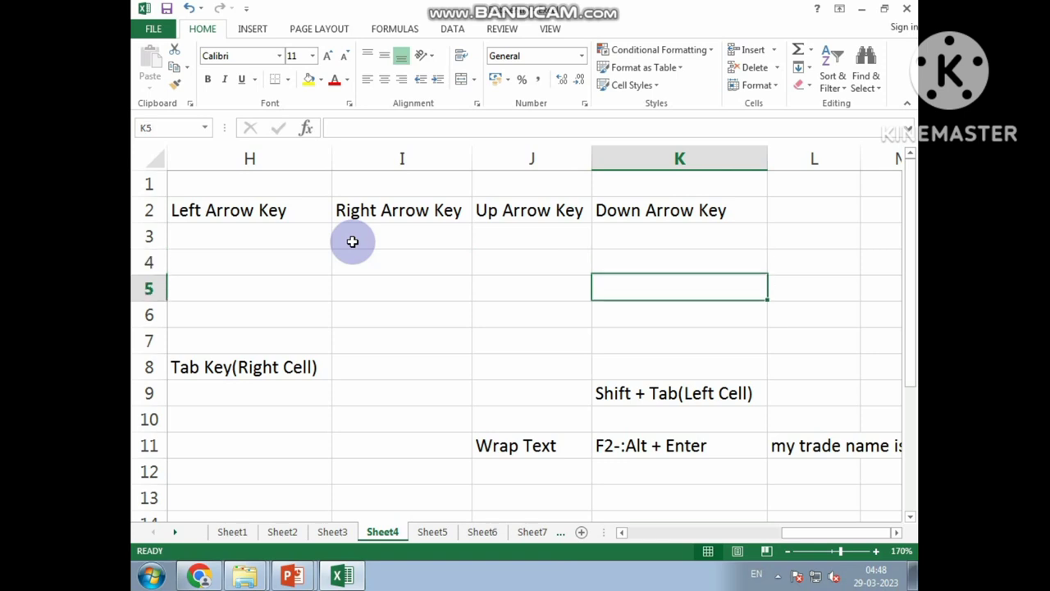
pyautogui.press('Down')
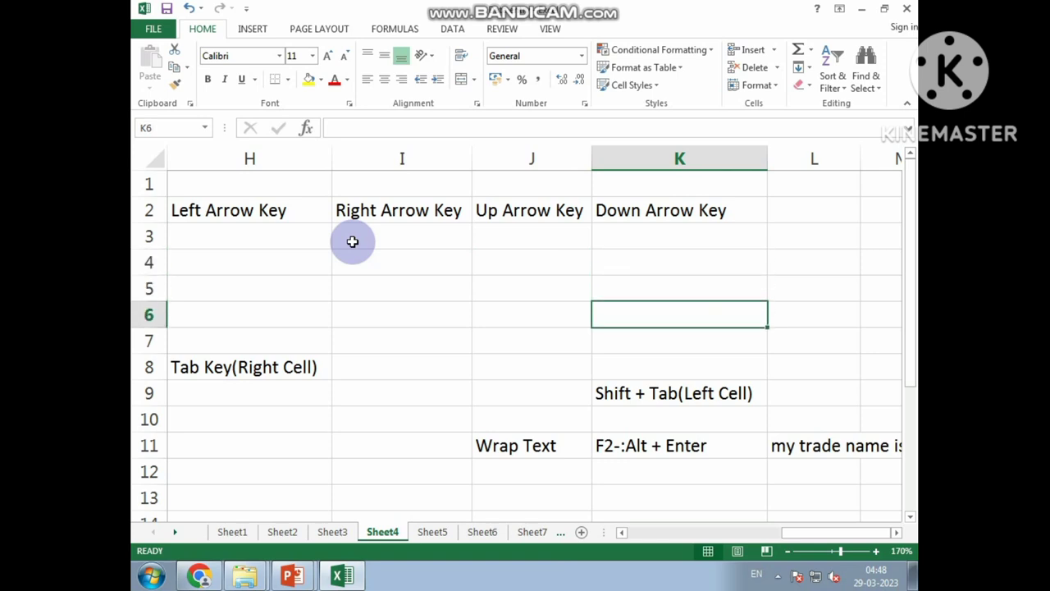
pyautogui.press('Down')
pyautogui.press('Up')
pyautogui.press('Up')
pyautogui.press('Down')
pyautogui.press('Down')
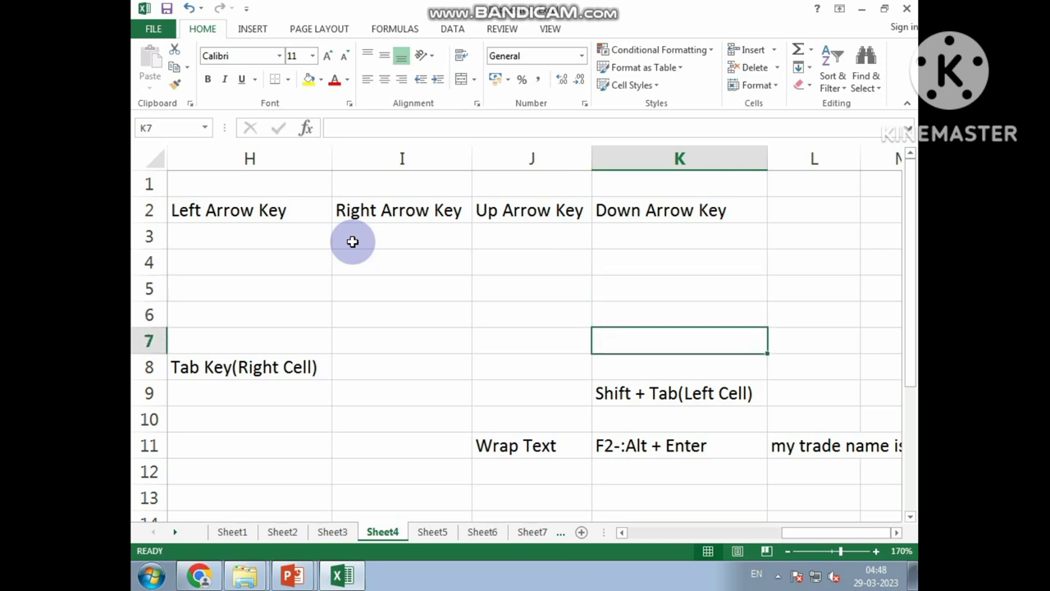
pyautogui.press('Down')
pyautogui.press('Left')
pyautogui.press('Left')
pyautogui.press('Left')
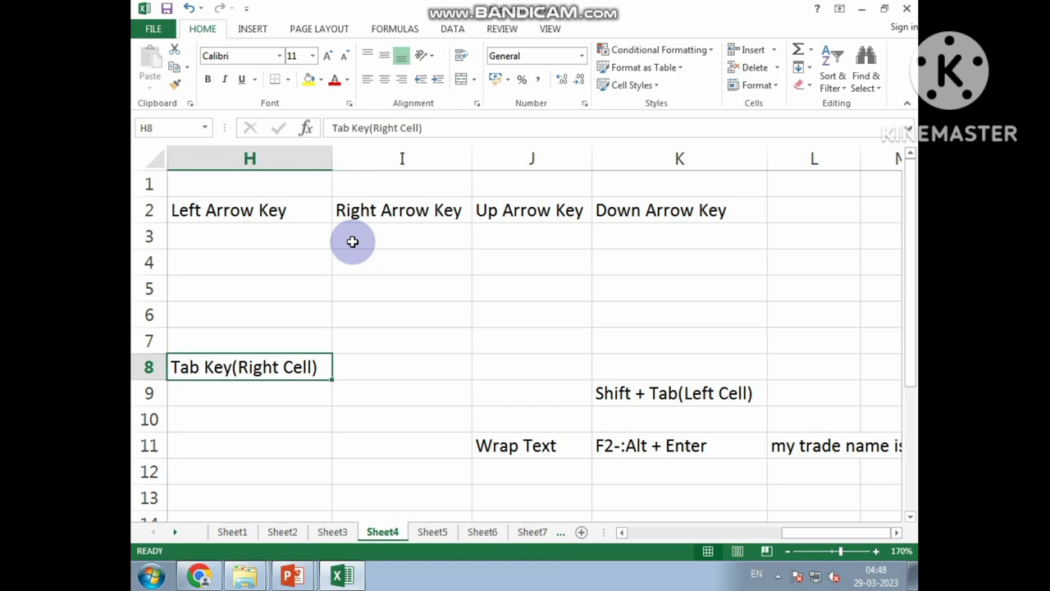
pyautogui.press('Tab')
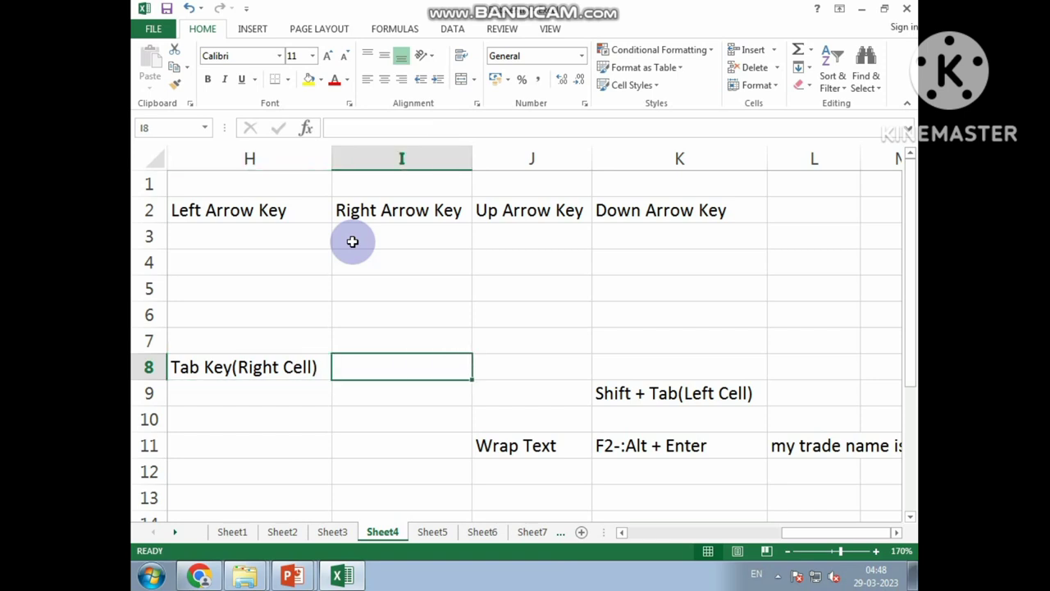
pyautogui.press('Tab')
pyautogui.press('Tab')
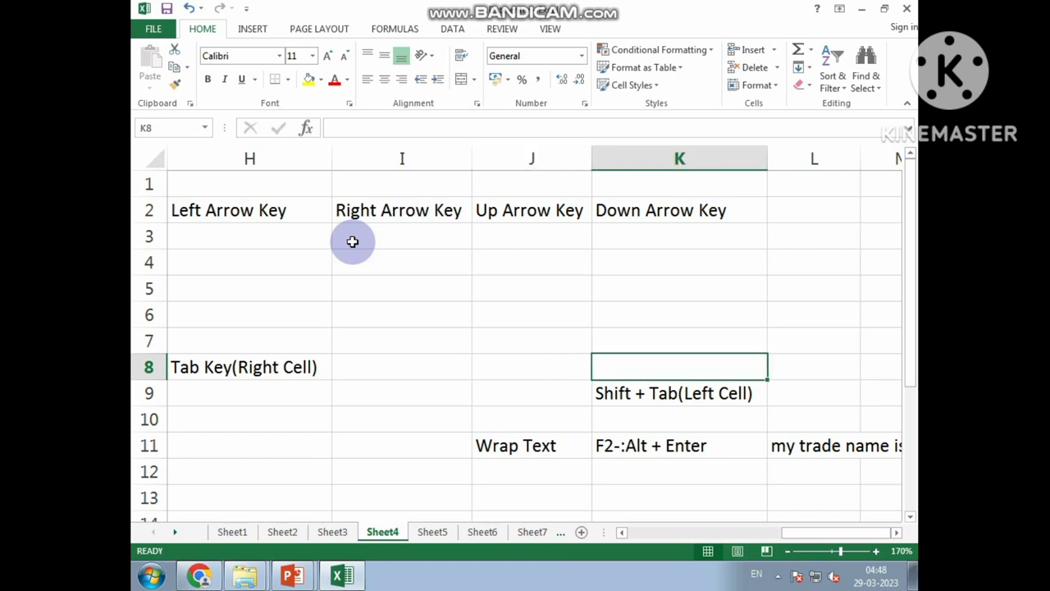
pyautogui.press('Tab')
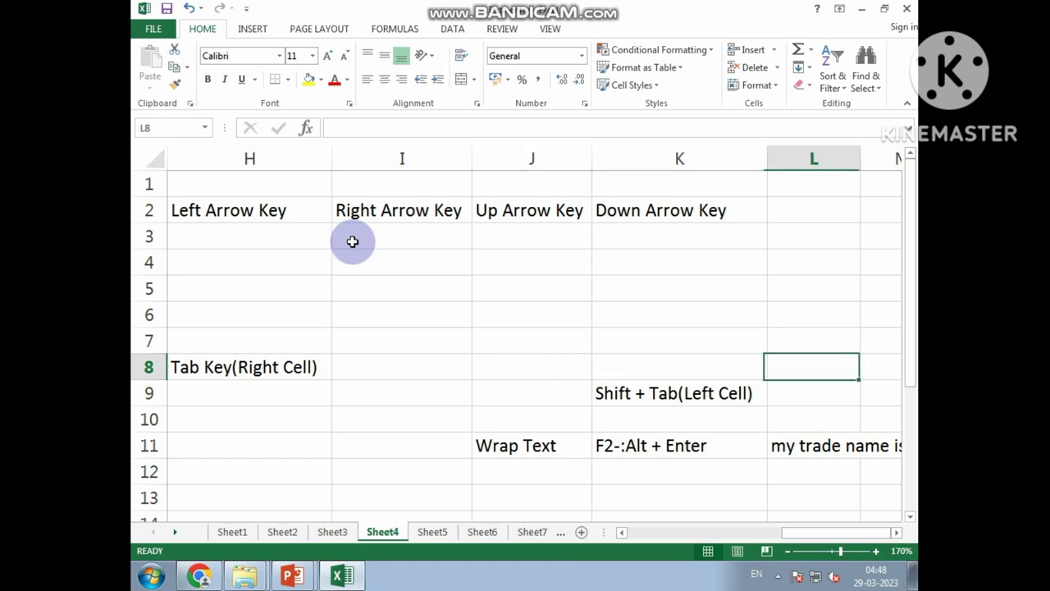
pyautogui.press('Tab')
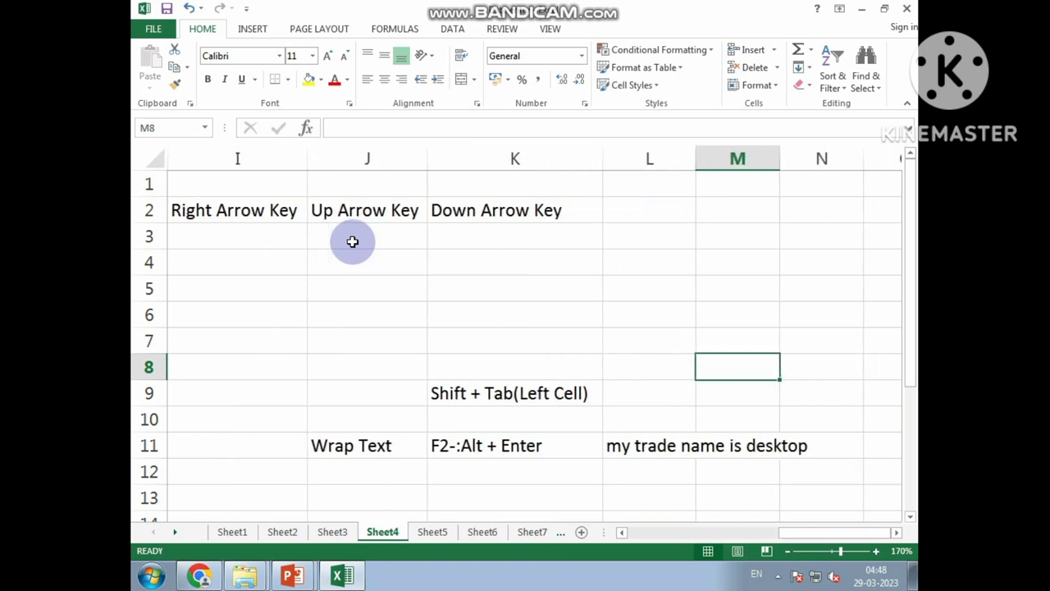
pyautogui.hotkey('shift', 'Tab')
pyautogui.hotkey('shift', 'Tab')
pyautogui.press('Down')
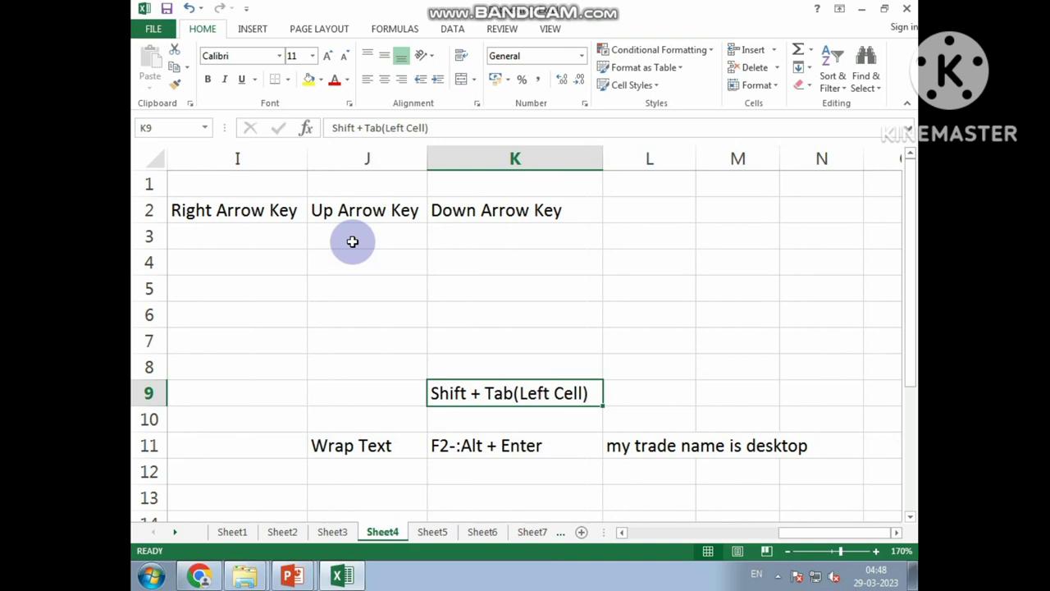
pyautogui.hotkey('shift', 'Tab')
pyautogui.hotkey('shift', 'Tab')
pyautogui.press('Tab')
pyautogui.press('Tab')
pyautogui.press('Left')
pyautogui.press('Left')
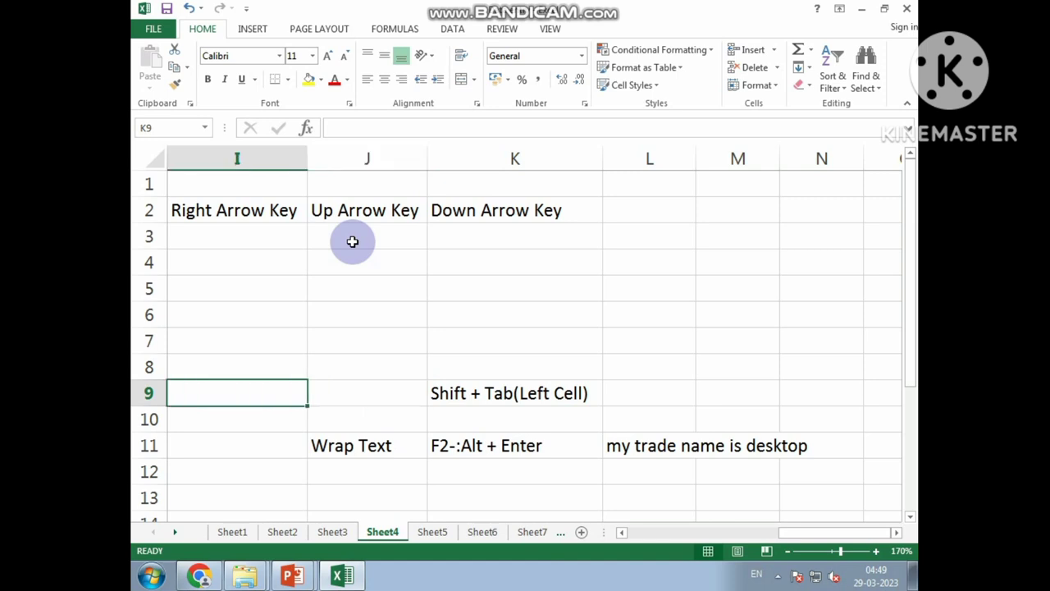
pyautogui.press('Left')
pyautogui.press('Left')
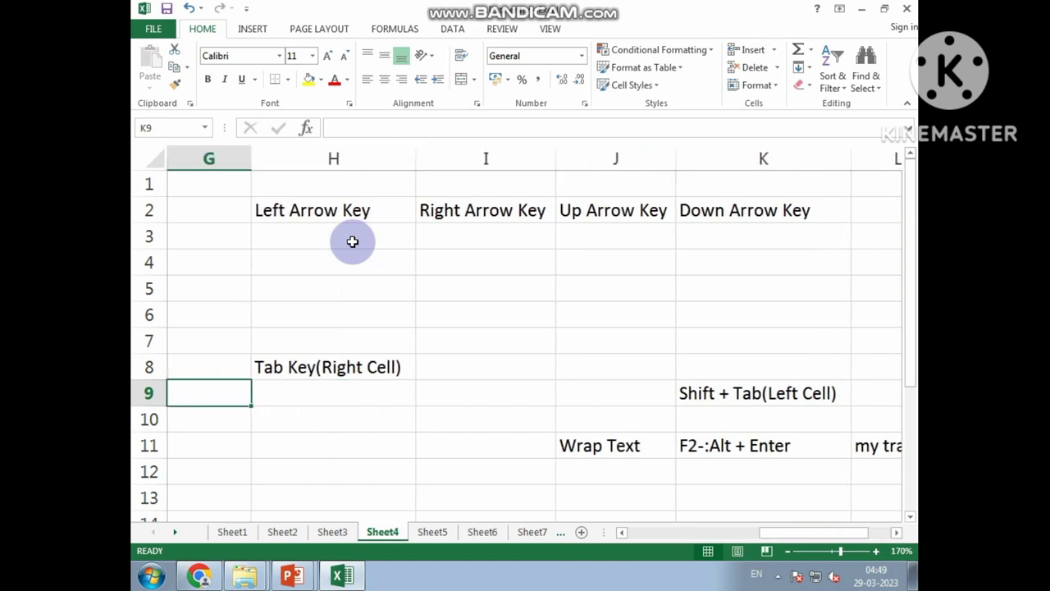
pyautogui.press('Left')
pyautogui.press('Left')
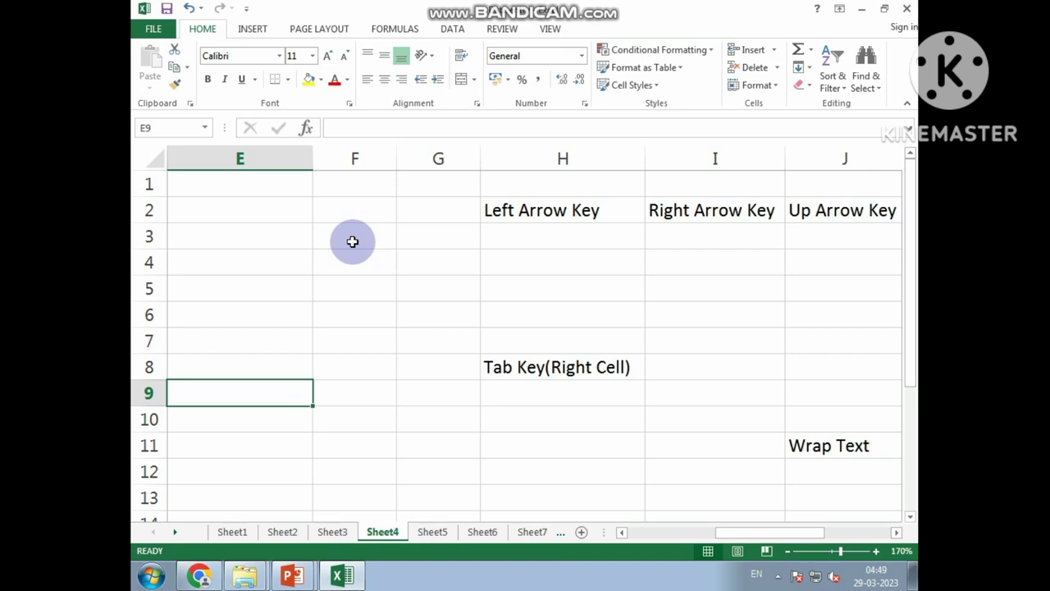
pyautogui.press('Right')
pyautogui.press('Right')
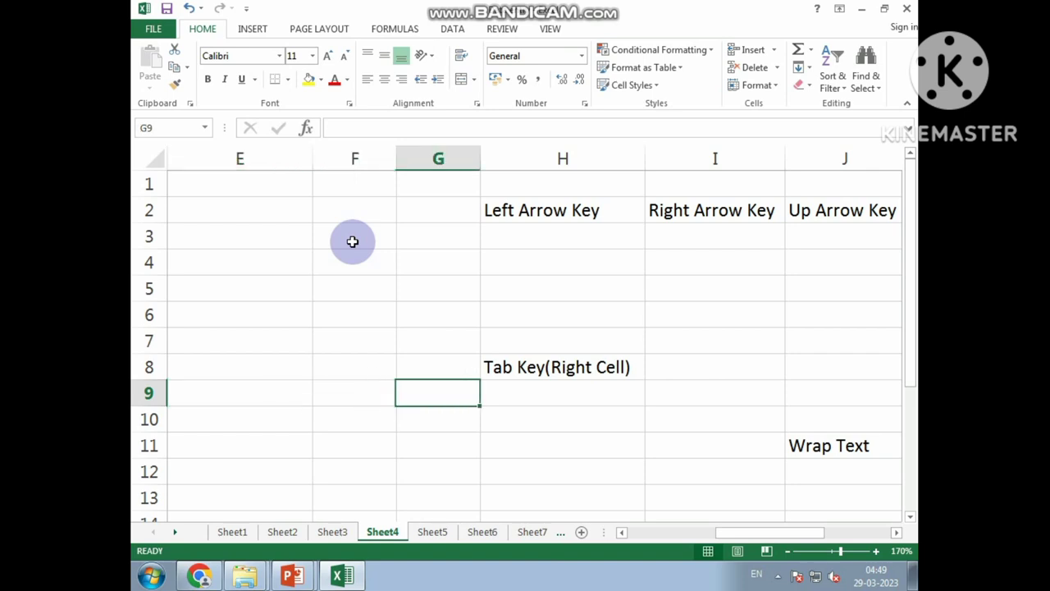
pyautogui.press('Right')
pyautogui.press('Right')
pyautogui.press('Right')
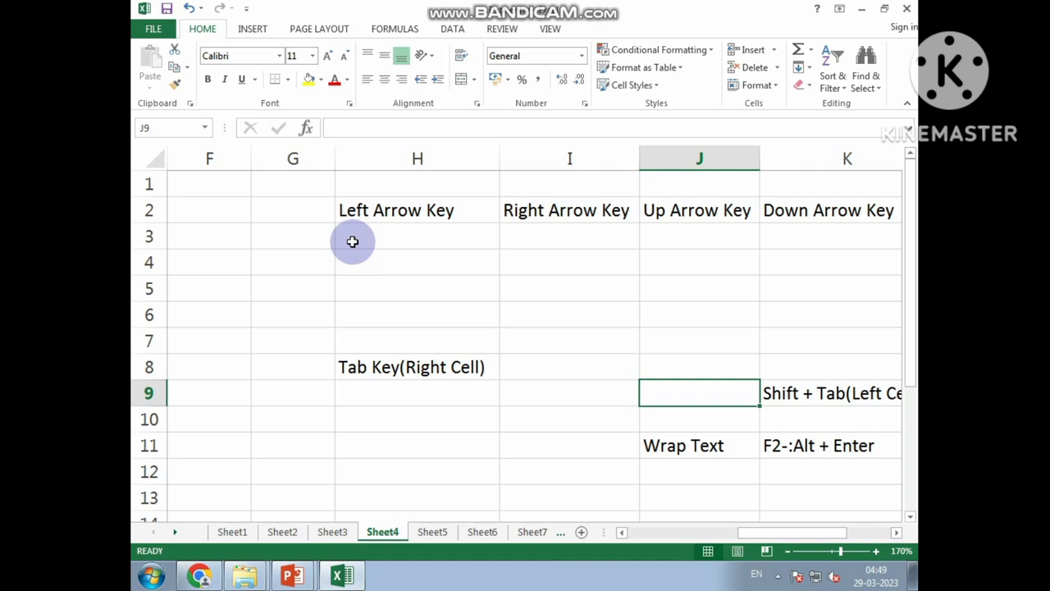
pyautogui.press('Down')
pyautogui.press('Down')
pyautogui.press('Right')
# Retype cell L11 on Sheet4 as 'My Trade Name Is'.
pyautogui.press('Right')
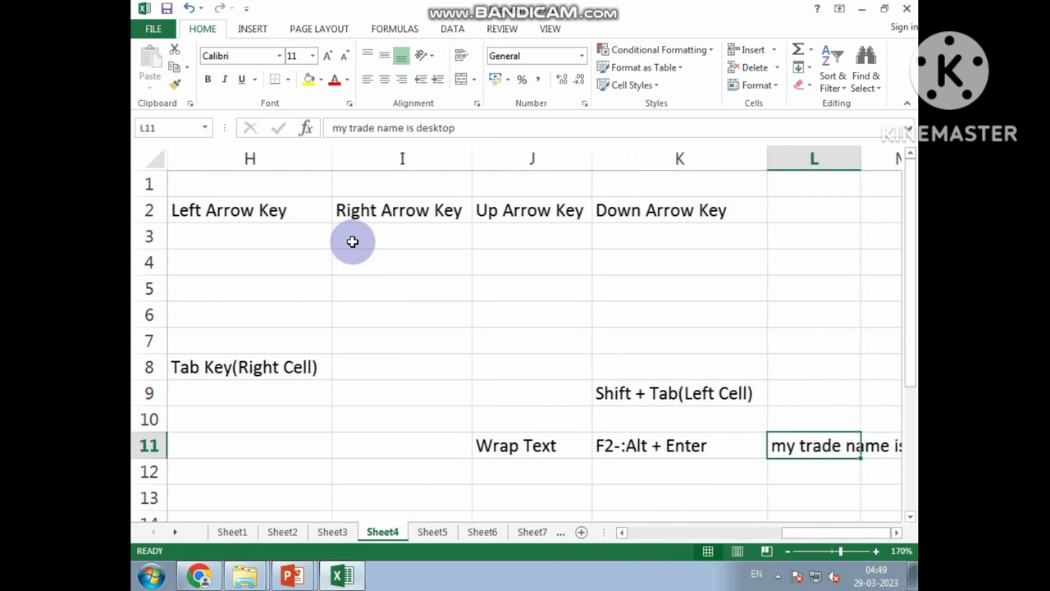
pyautogui.press('Right')
pyautogui.press('Left')
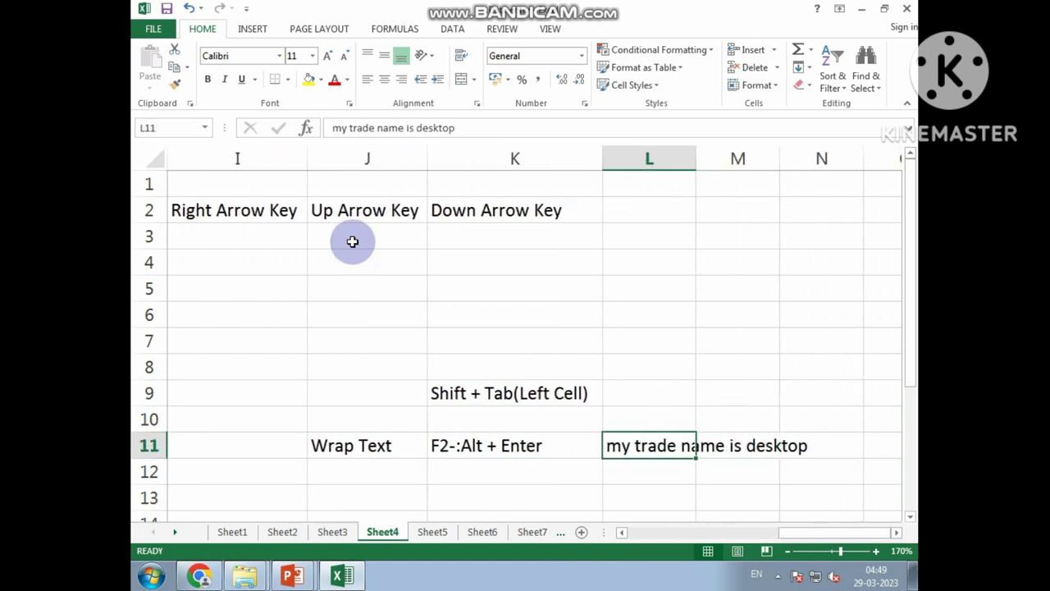
pyautogui.press('Delete')
pyautogui.write('M')
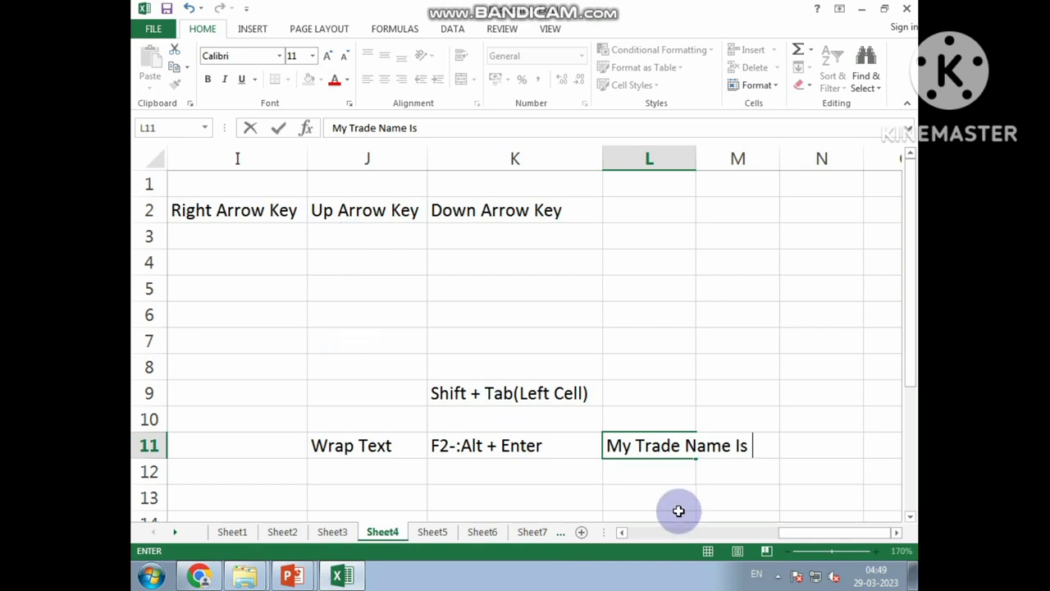
pyautogui.click(659, 479)
pyautogui.click(648, 446)
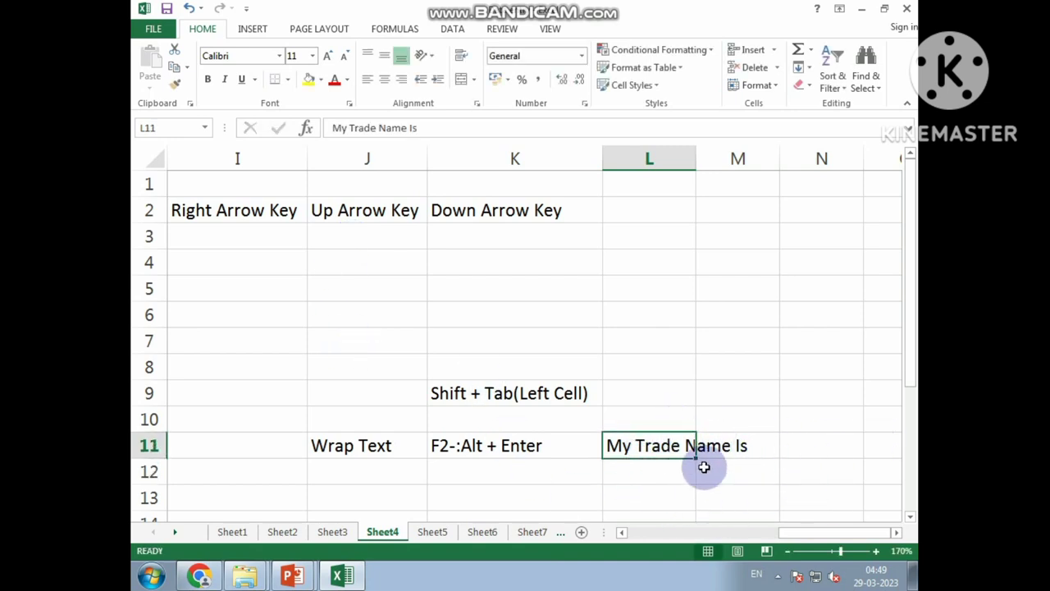
pyautogui.click(668, 474)
pyautogui.click(692, 450)
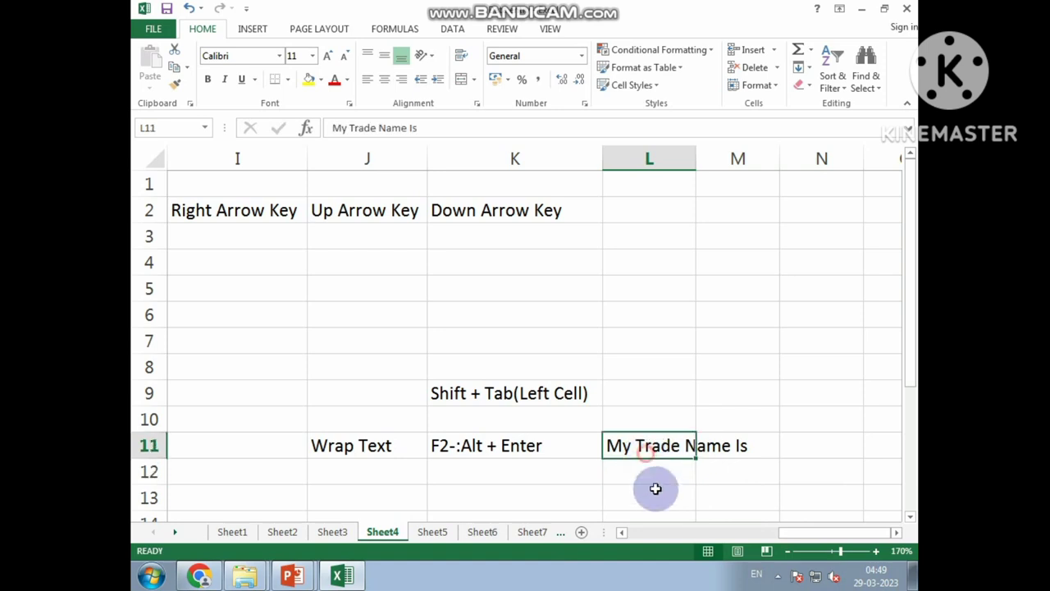
pyautogui.click(741, 445)
pyautogui.click(628, 473)
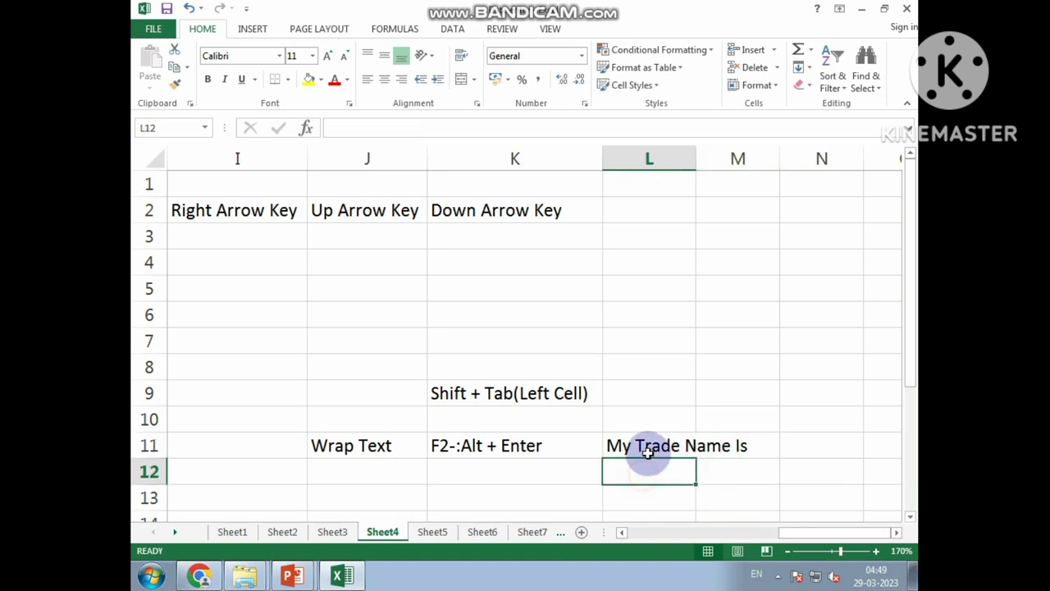
pyautogui.click(644, 450)
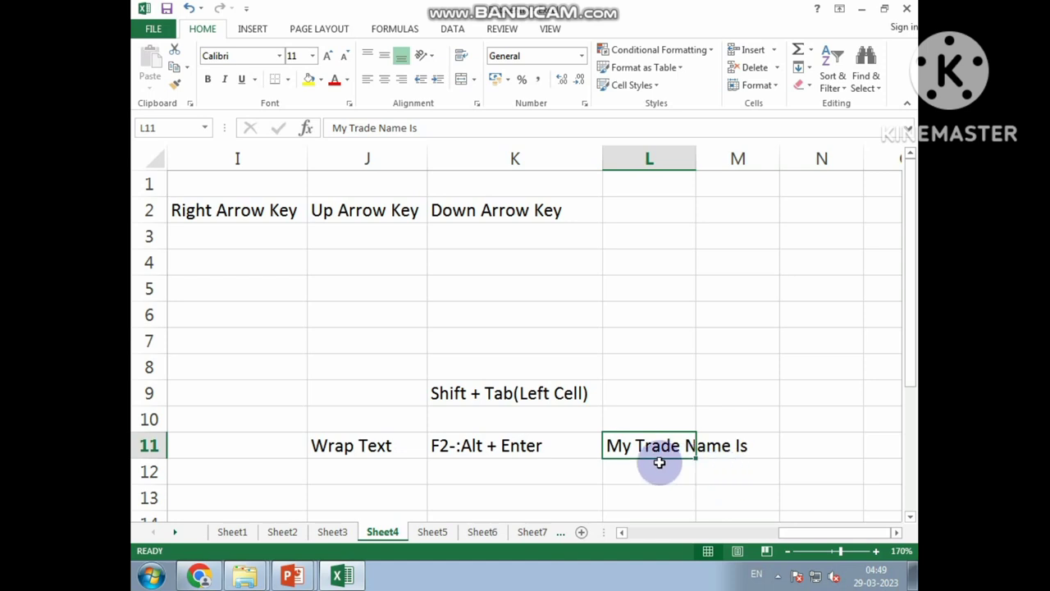
# Break L11's text onto two lines with Alt+Enter, making row 11 taller.
pyautogui.press('F2')
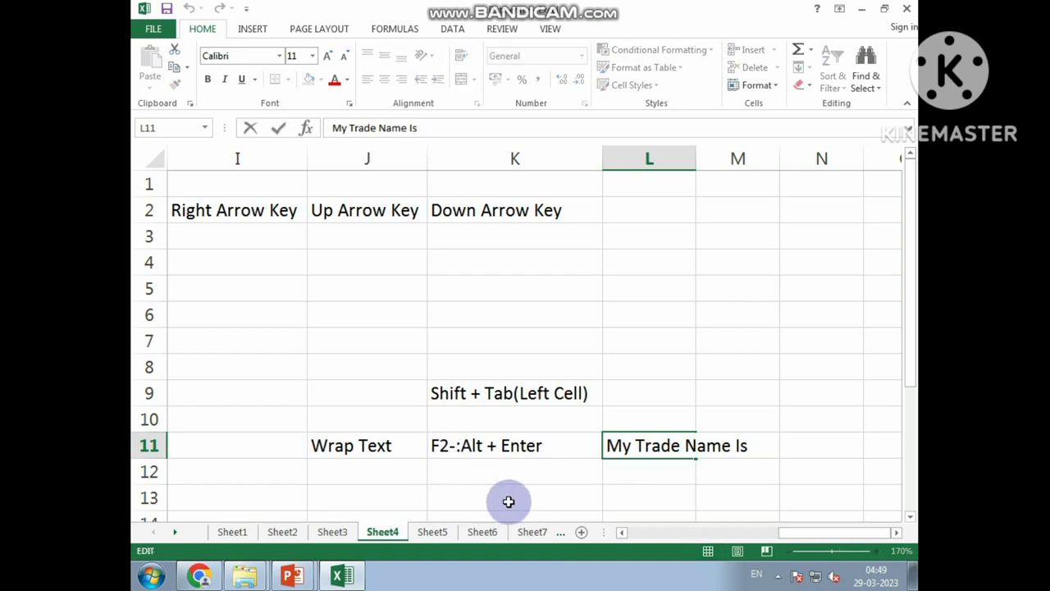
pyautogui.hotkey('alt', 'Return')
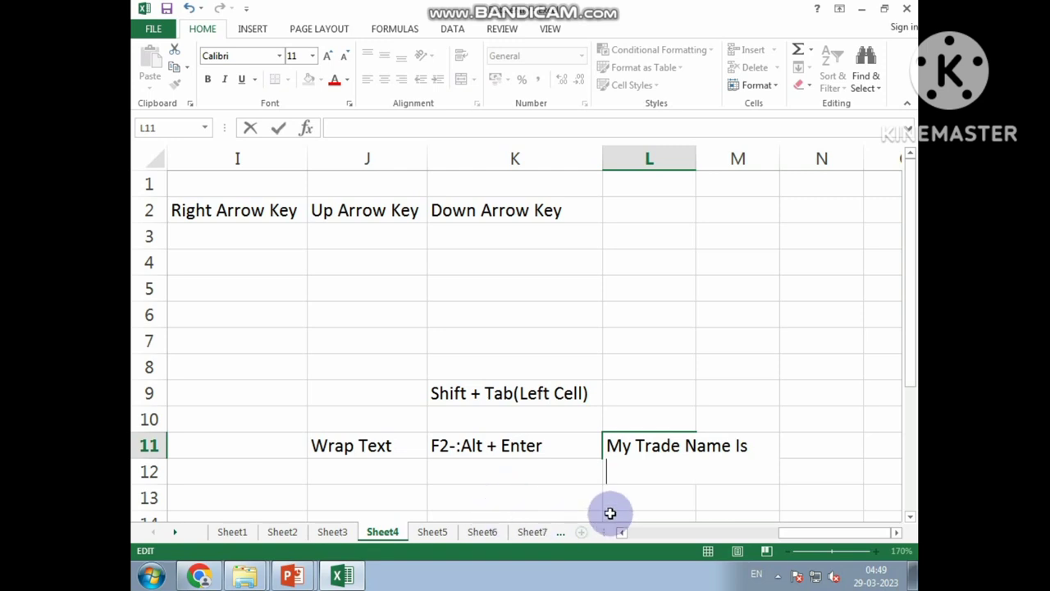
pyautogui.click(648, 493)
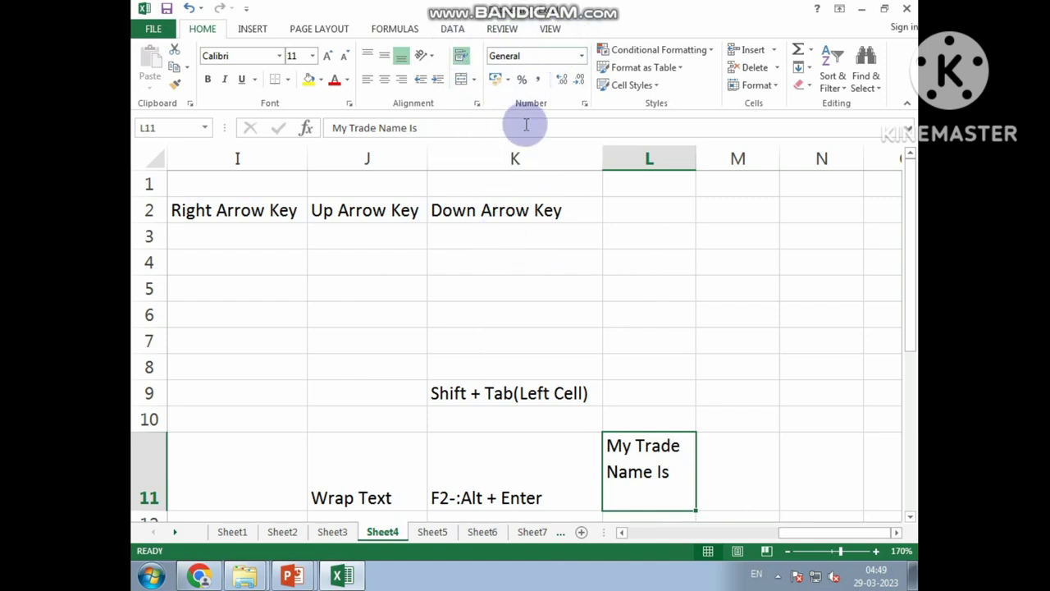
pyautogui.click(563, 6)
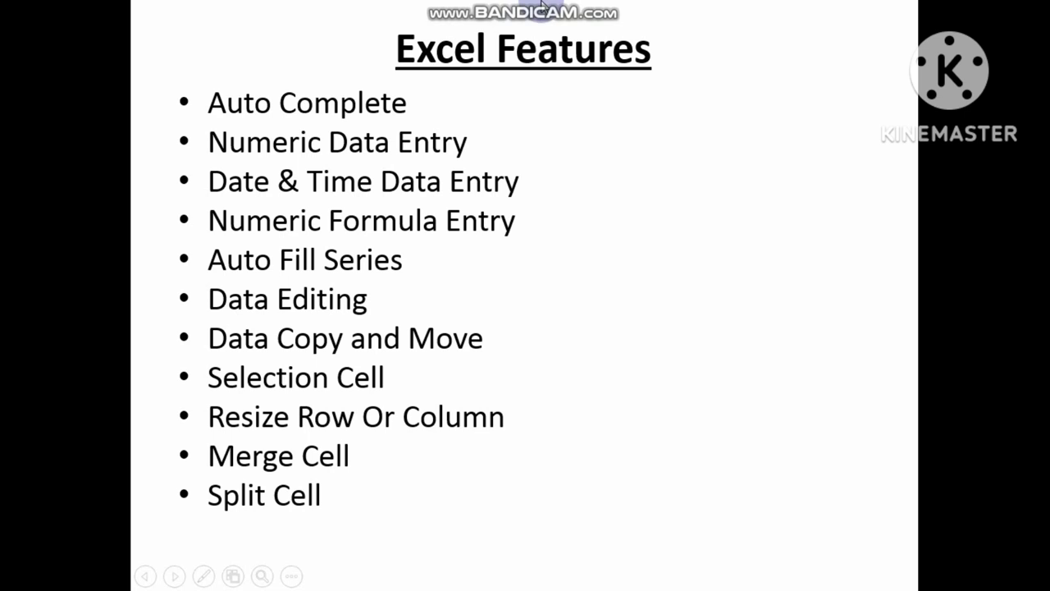
# Leave the Excel Features slide for Excel's Sheet5 with the Auto Fill Series examples.
pyautogui.hotkey('alt', 'Tab')
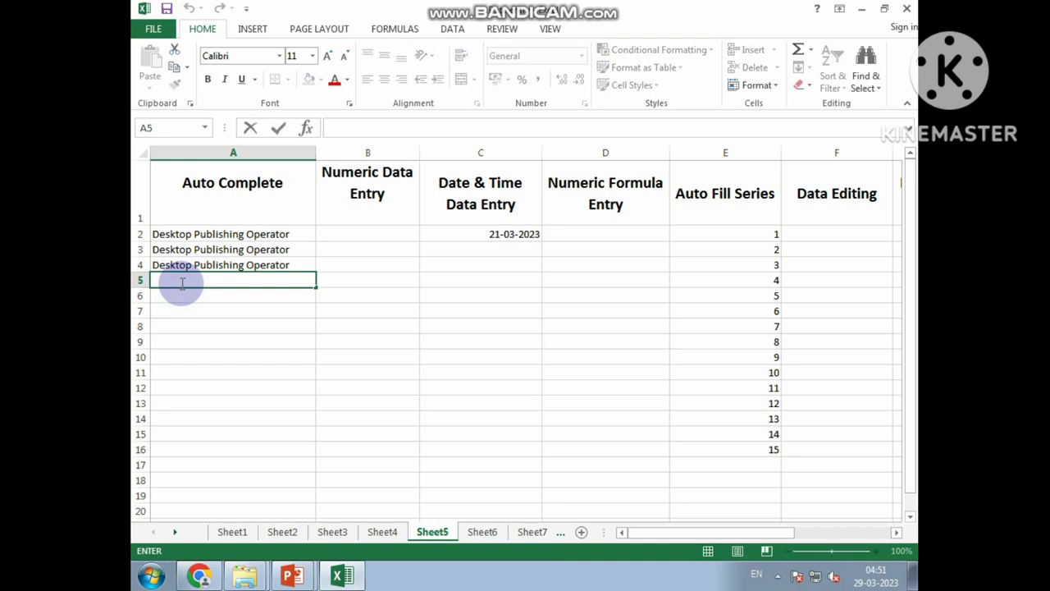
# Fill A5 with the AutoComplete suggestion Desktop Publishing Operator by typing D.
pyautogui.write('Desktop Publishing Operator')
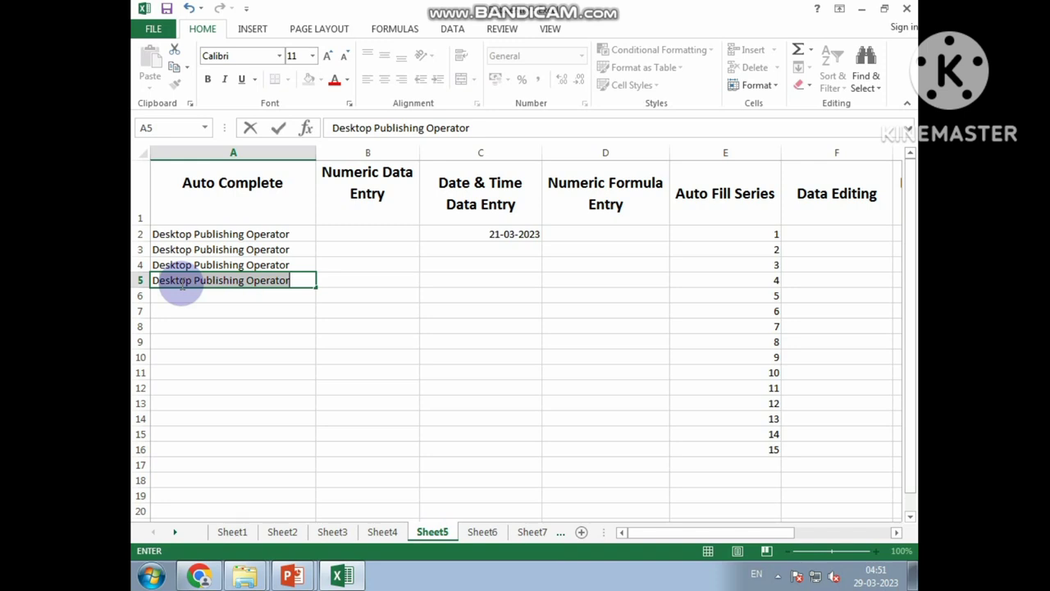
pyautogui.click(296, 279)
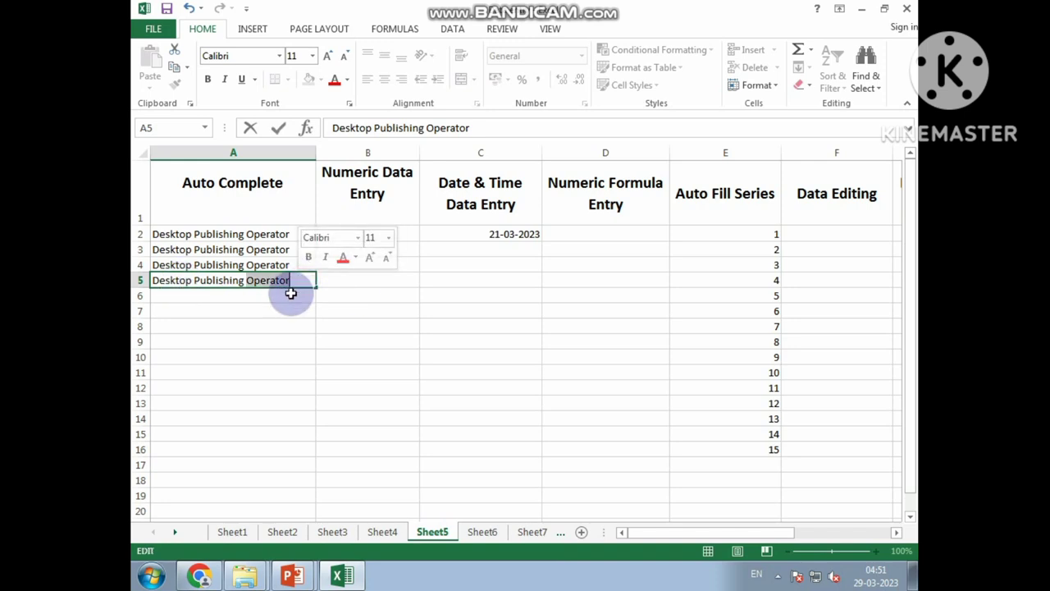
pyautogui.click(289, 290)
pyautogui.click(288, 283)
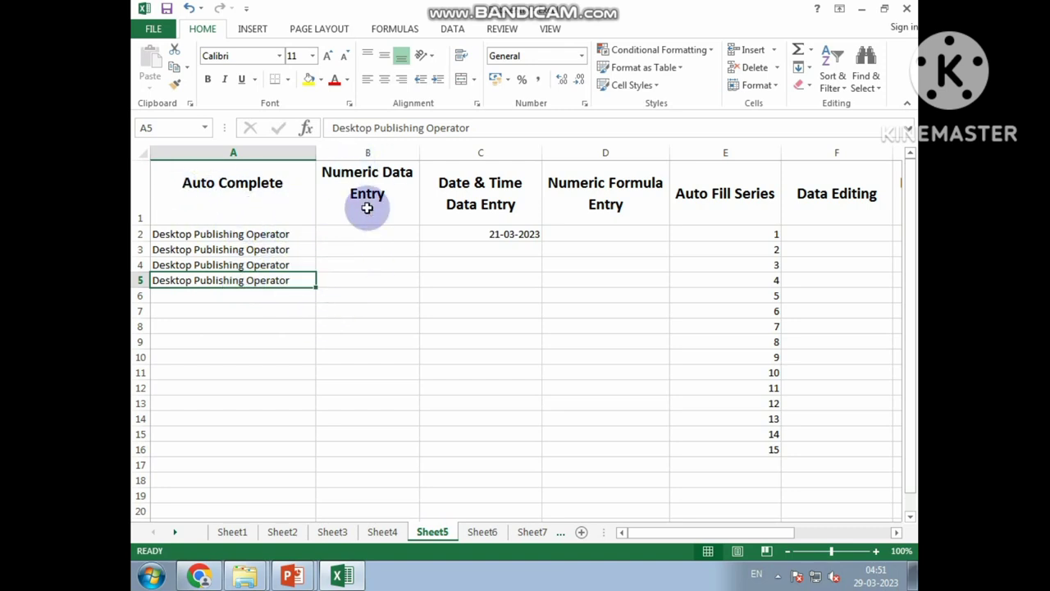
pyautogui.click(357, 237)
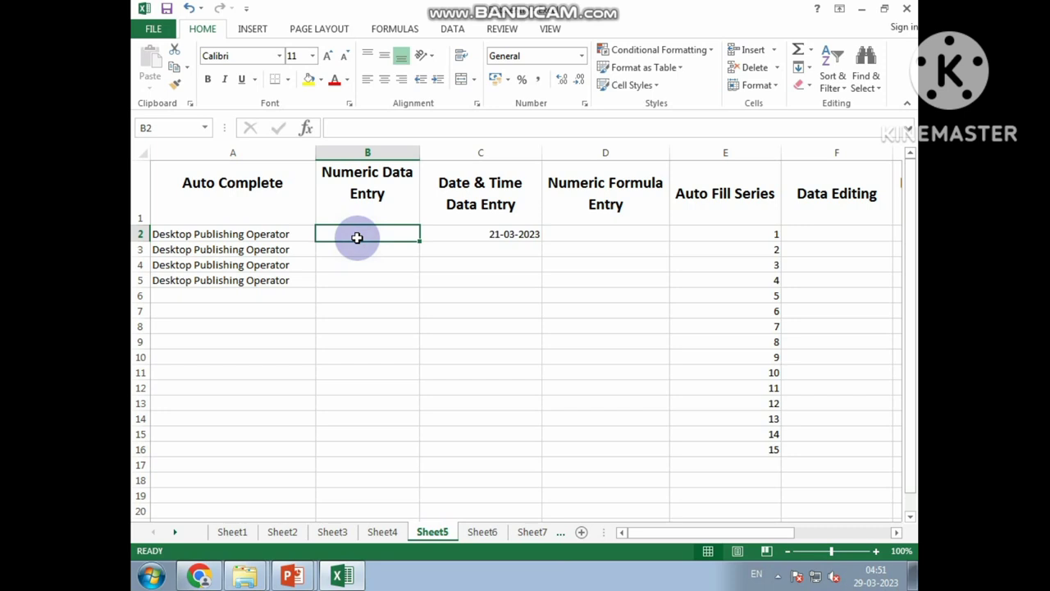
# Enter 12345678, 1204450, 4564 and 45445755 into B2 through B5.
pyautogui.write('1')
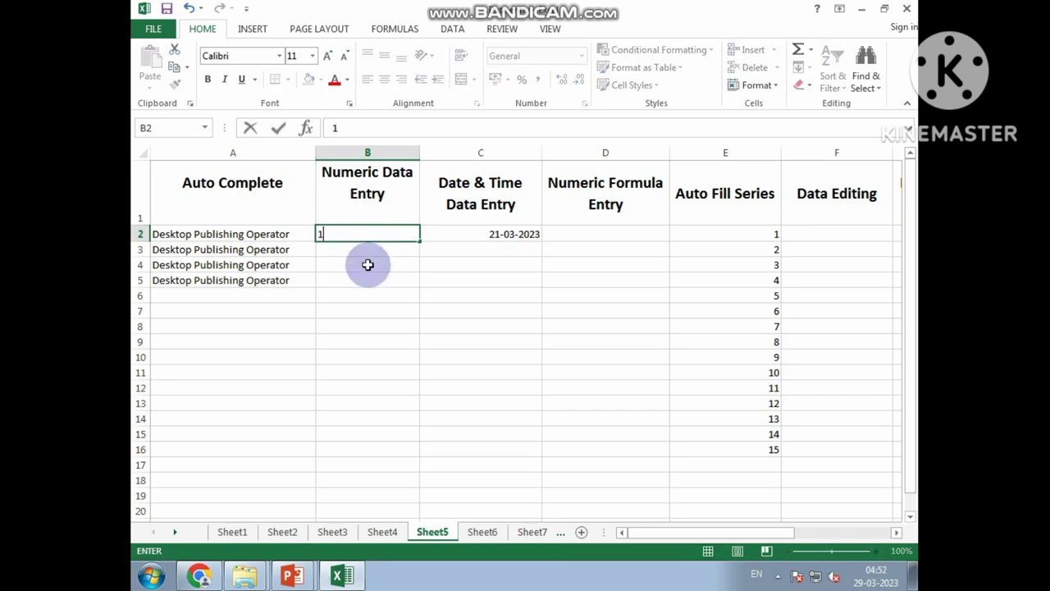
pyautogui.write('34567')
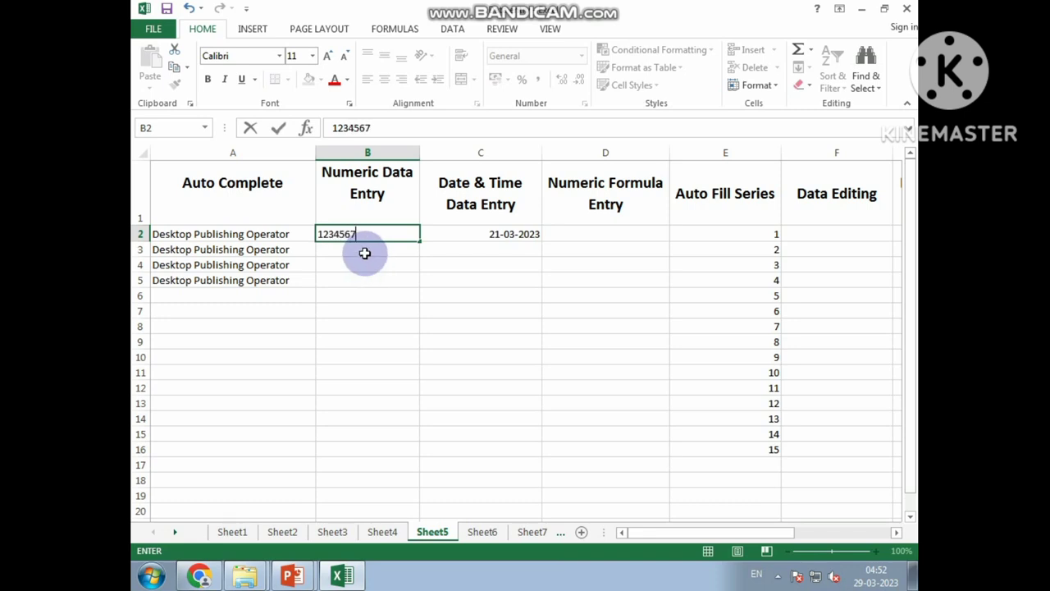
pyautogui.write('8')
pyautogui.press('Return')
pyautogui.write('1204450')
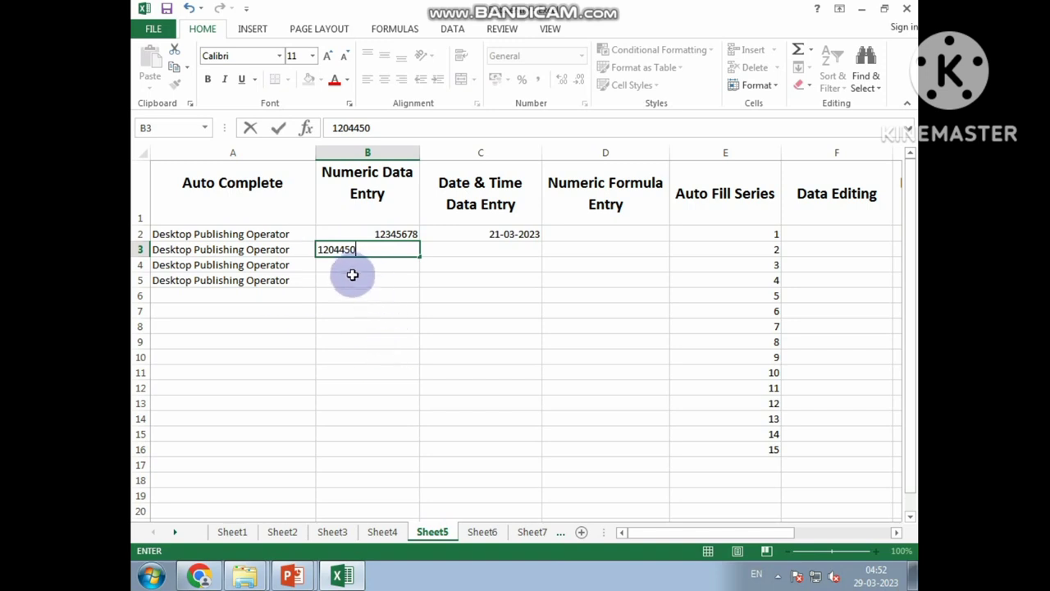
pyautogui.click(352, 276)
pyautogui.click(337, 264)
pyautogui.write('45')
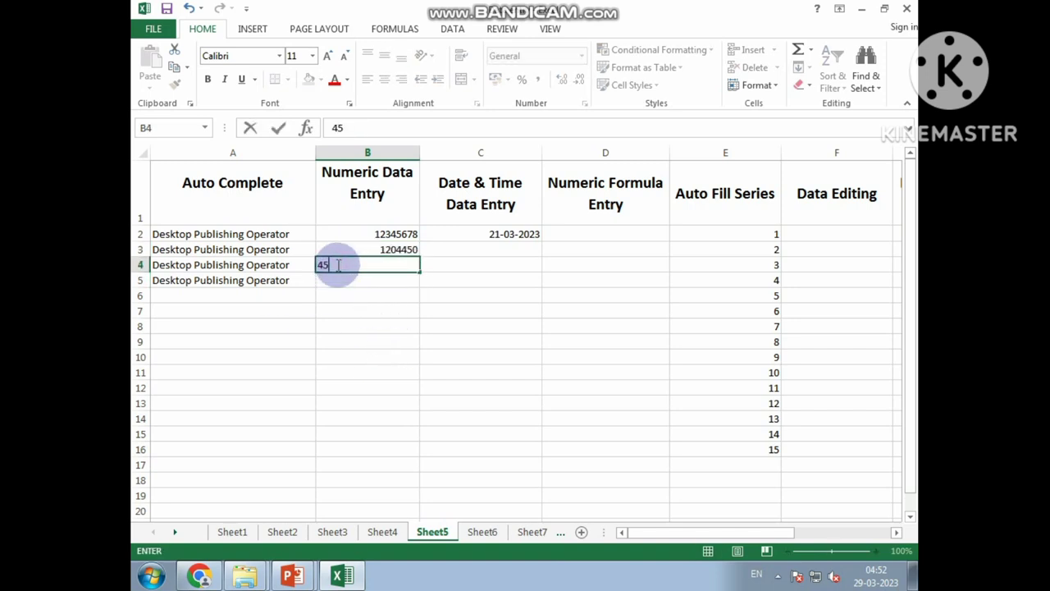
pyautogui.write('64')
pyautogui.click(352, 279)
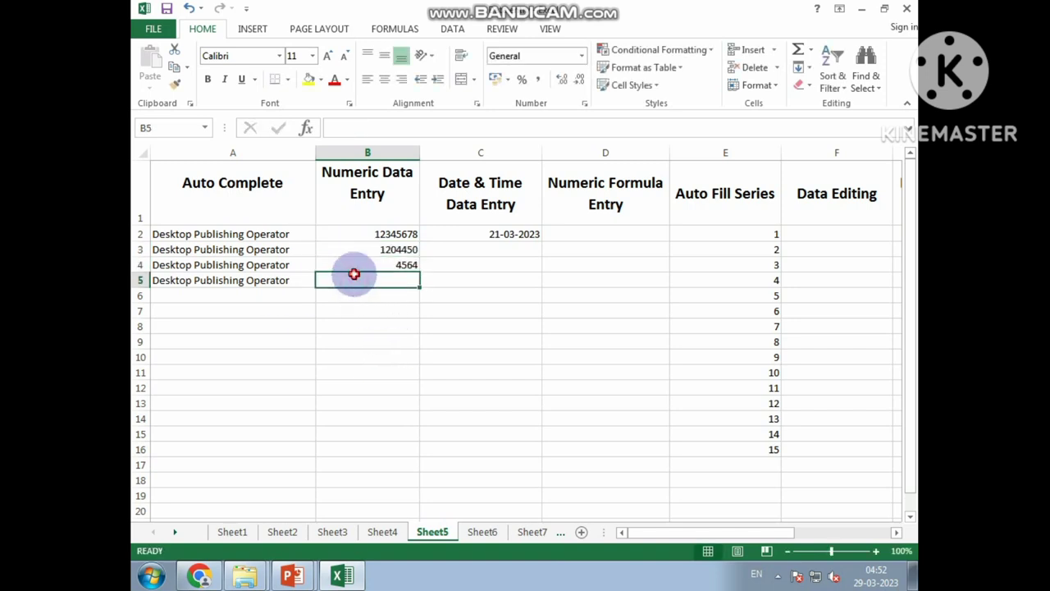
pyautogui.write('45445755')
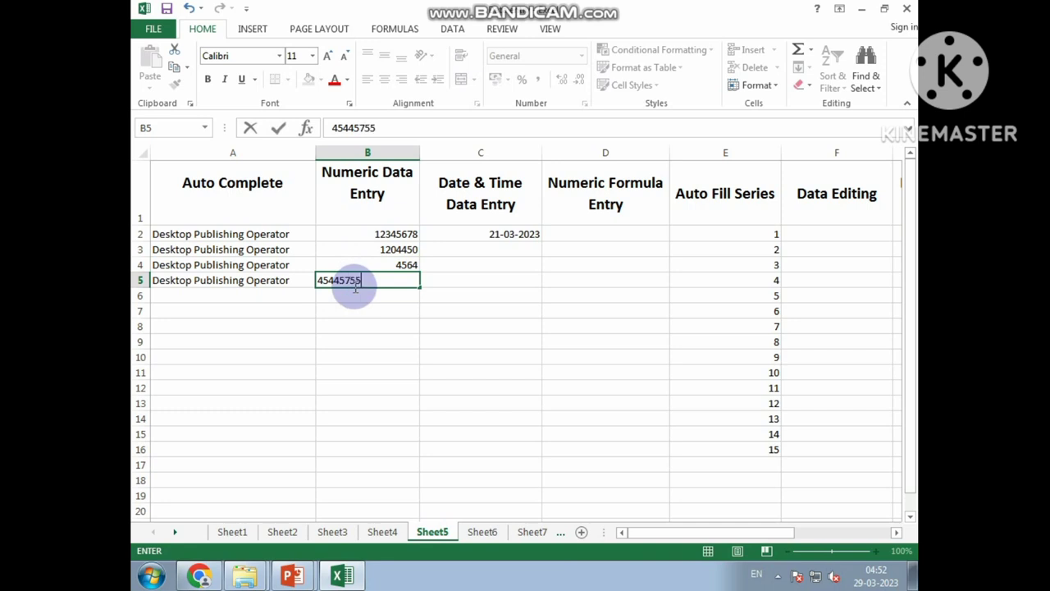
pyautogui.click(354, 289)
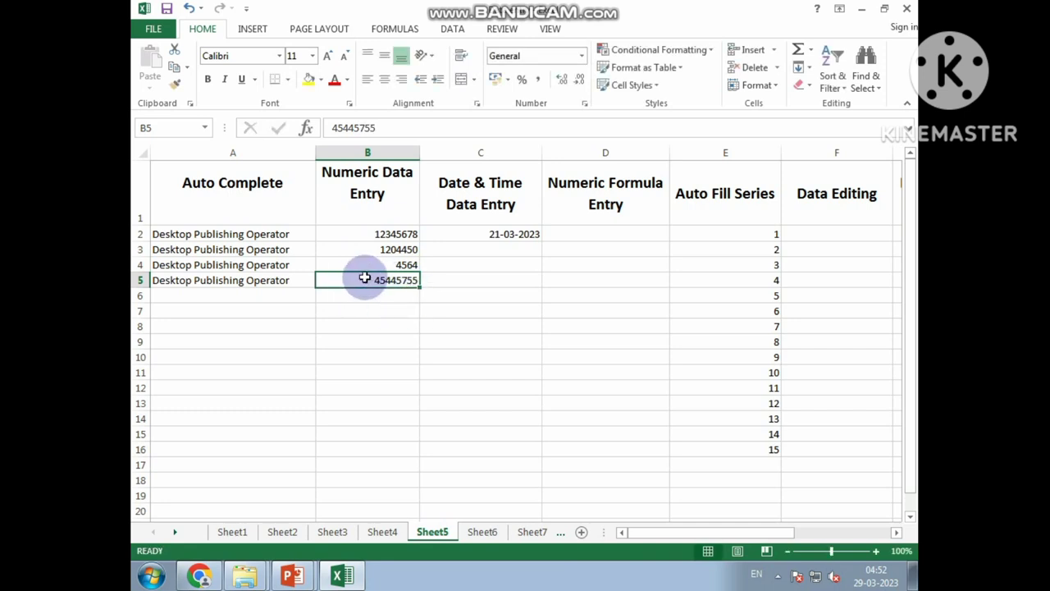
# Select B2:B5 to review the right-aligned numbers.
pyautogui.click(348, 267)
pyautogui.moveTo(346, 236); pyautogui.dragTo(355, 279)
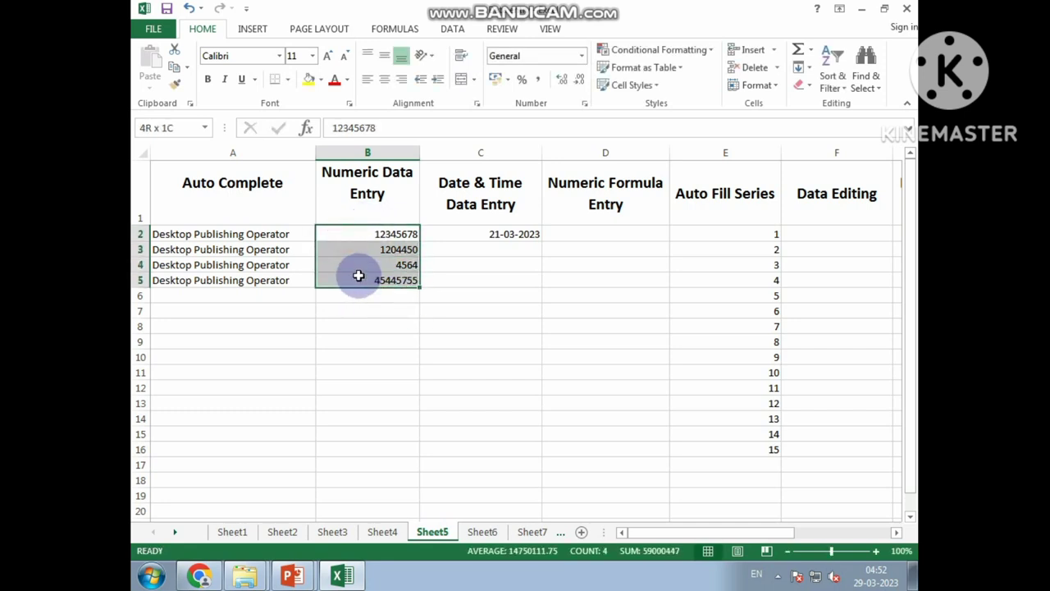
pyautogui.click(353, 280)
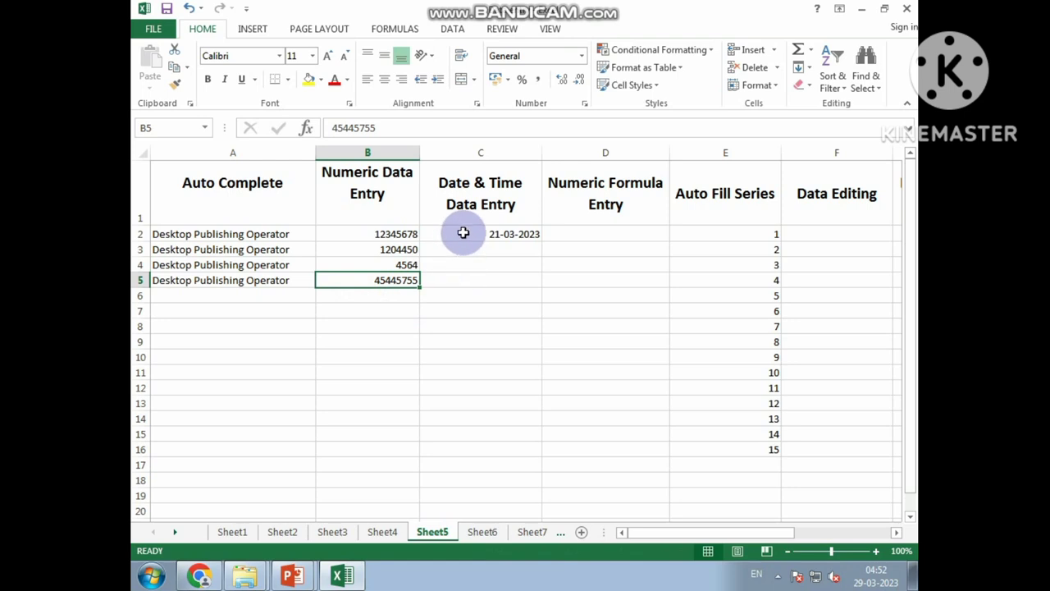
pyautogui.click(466, 235)
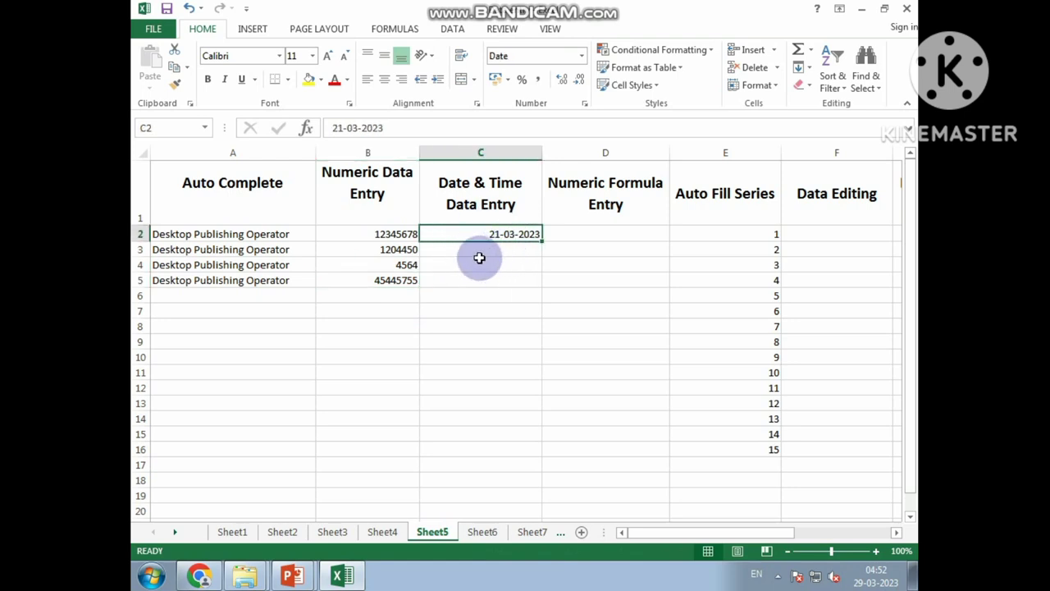
# Enter the date 29-03-2023 in C3, below 21-03-2023.
pyautogui.click(479, 248)
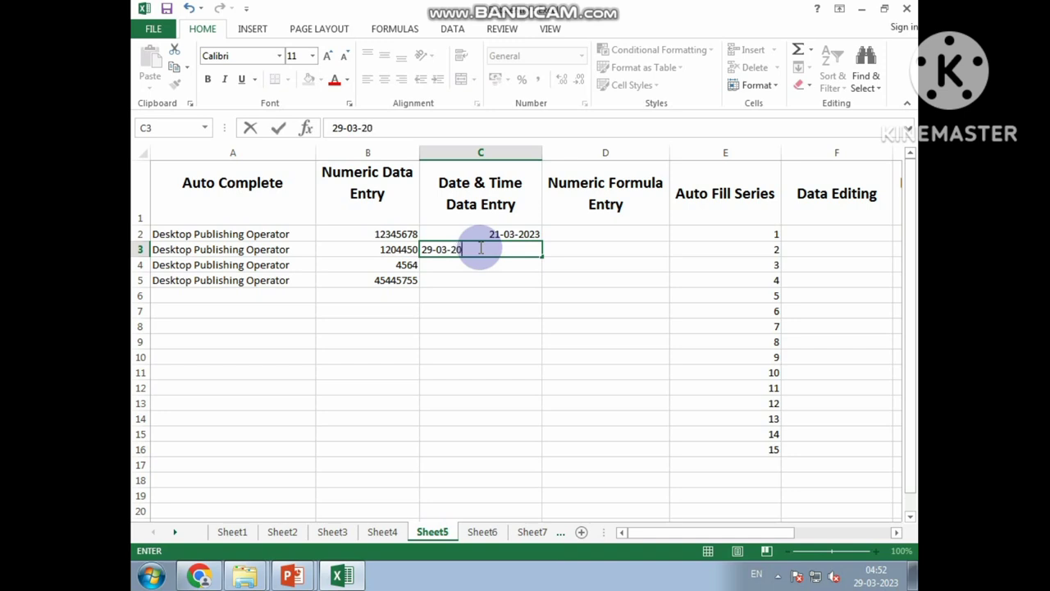
pyautogui.click(479, 264)
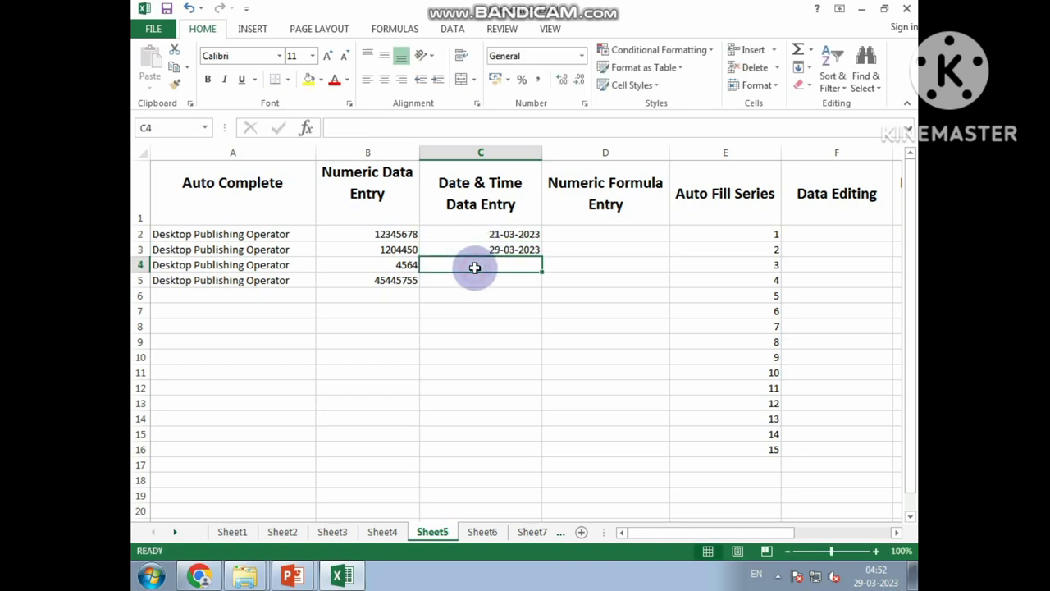
pyautogui.click(477, 253)
pyautogui.click(492, 265)
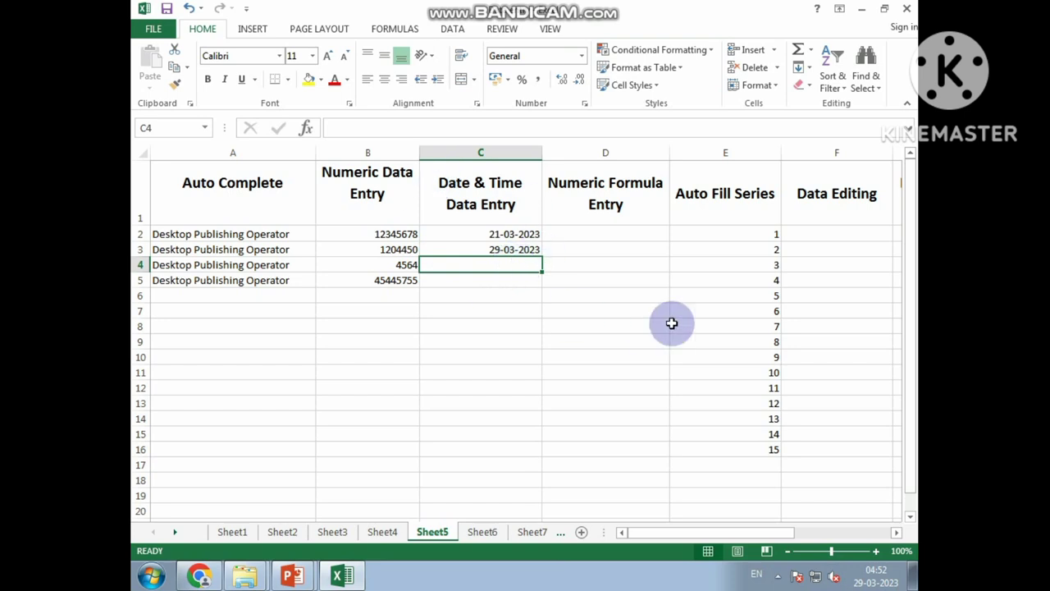
# Enter =10+10 in D2 and =20+50 in D3, showing 20 and 70.
pyautogui.click(581, 238)
pyautogui.doubleClick(582, 237)
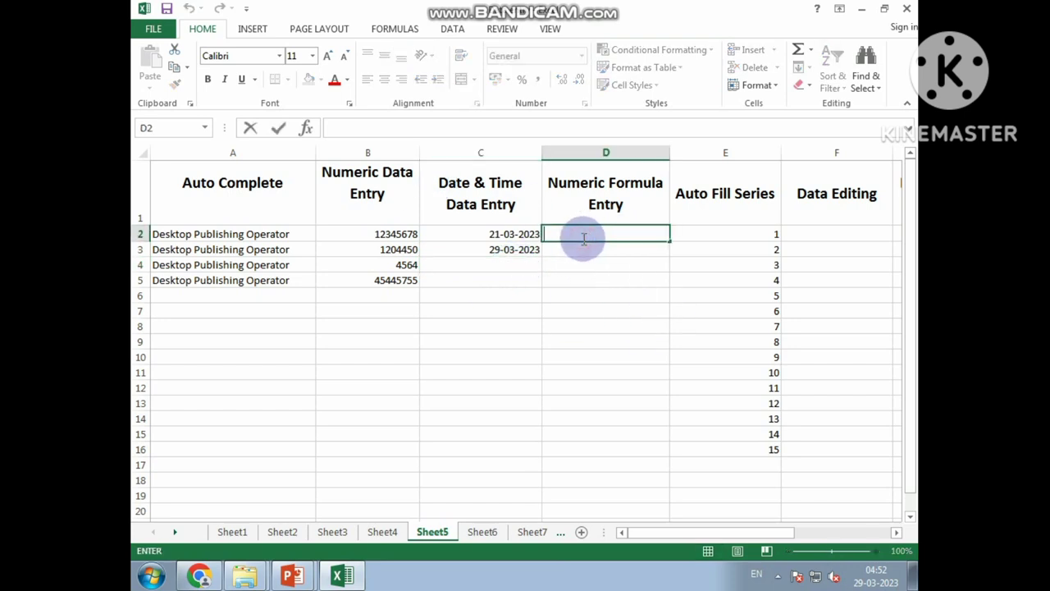
pyautogui.write('=10+10')
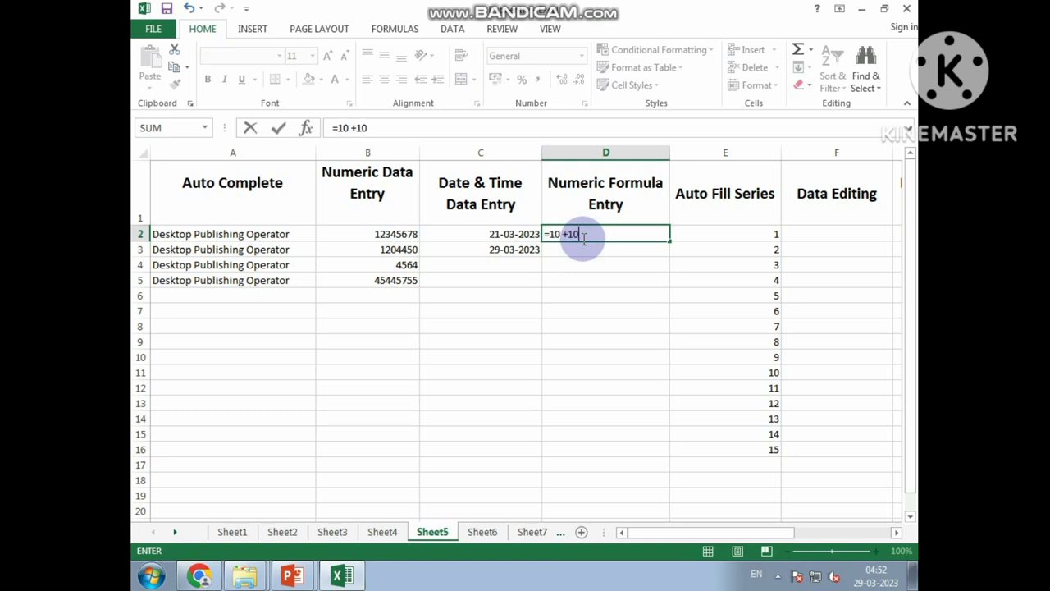
pyautogui.press('Return')
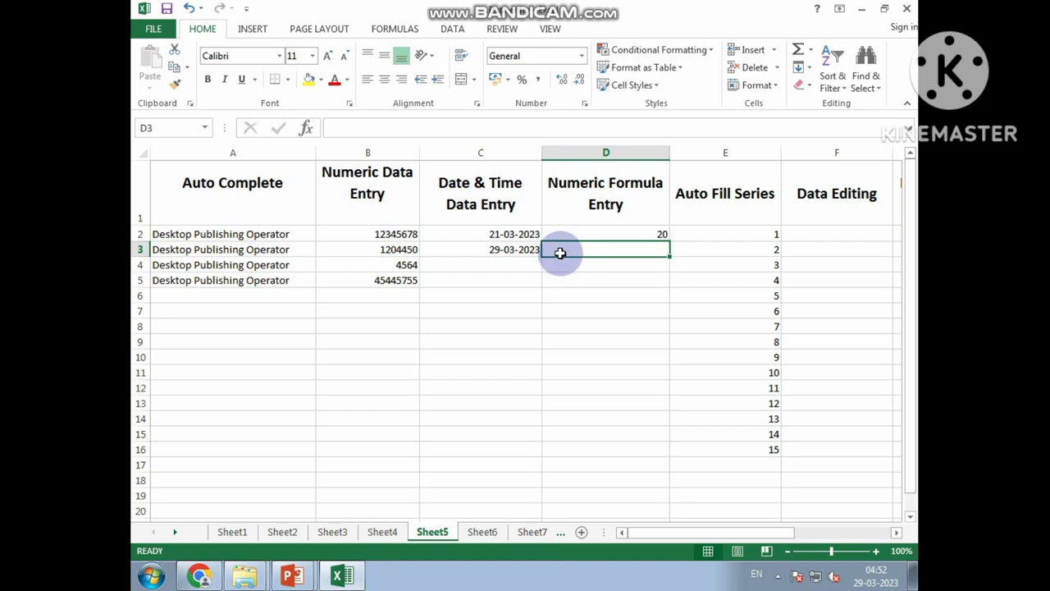
pyautogui.doubleClick(561, 253)
pyautogui.write('=')
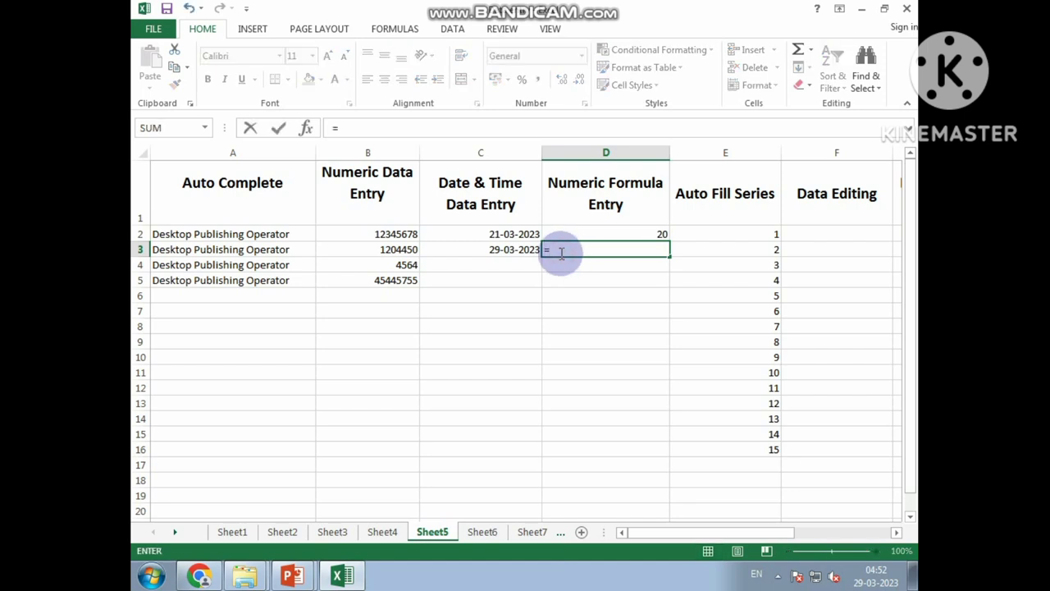
pyautogui.write('20+50')
pyautogui.press('Return')
pyautogui.click(606, 258)
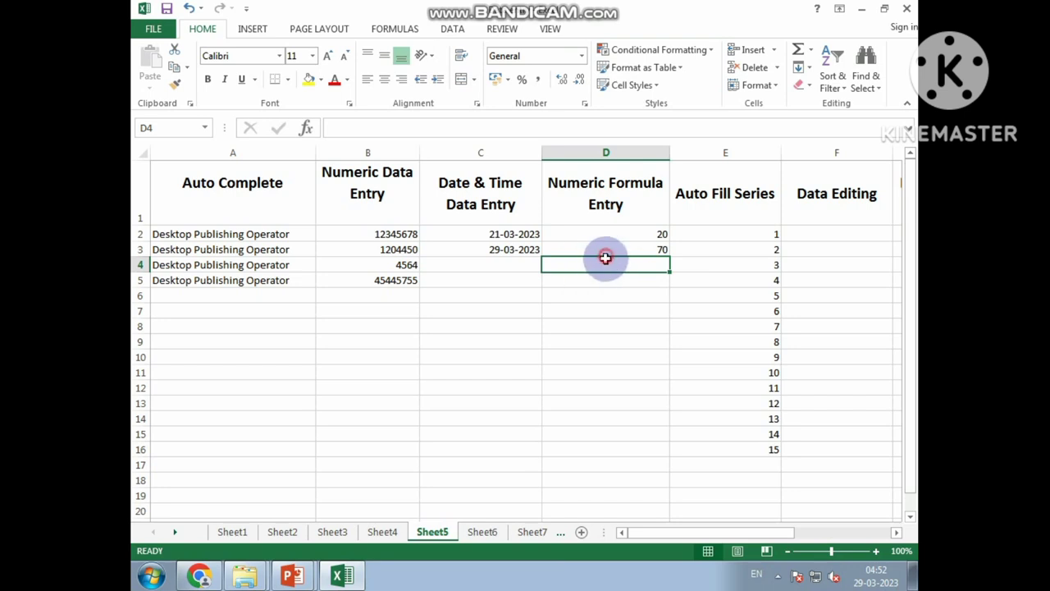
# Clear the existing series numbers from E2:E16.
pyautogui.moveTo(602, 234); pyautogui.dragTo(645, 283)
pyautogui.click(711, 267)
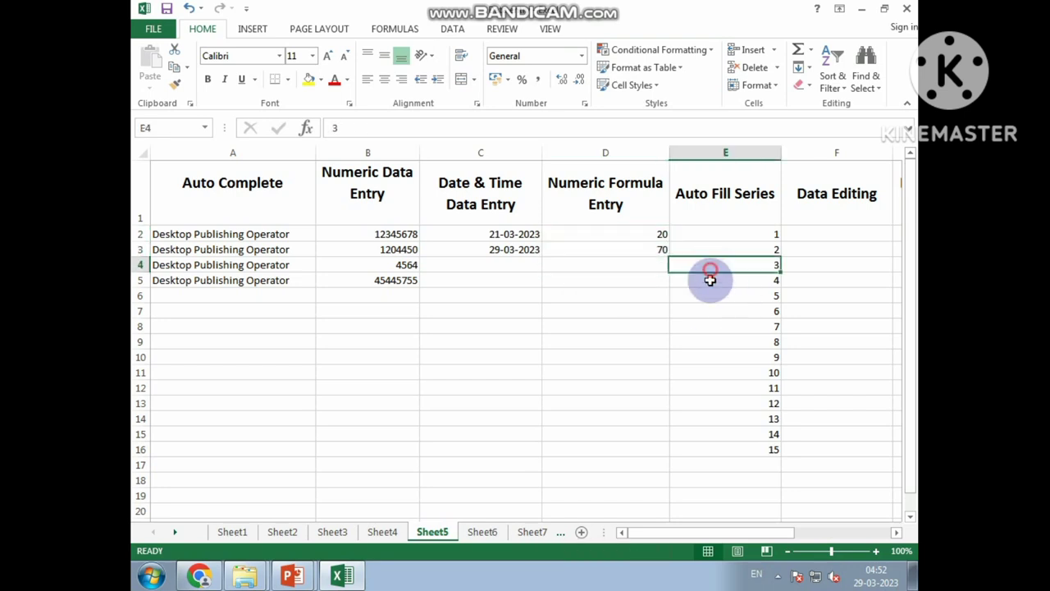
pyautogui.click(733, 233)
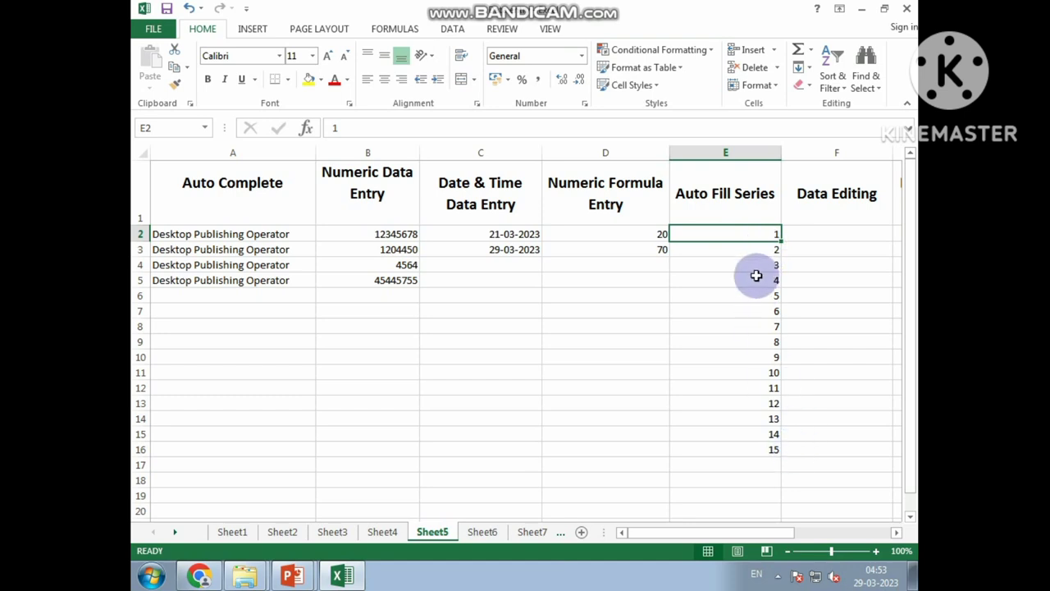
pyautogui.moveTo(731, 234); pyautogui.dragTo(743, 451)
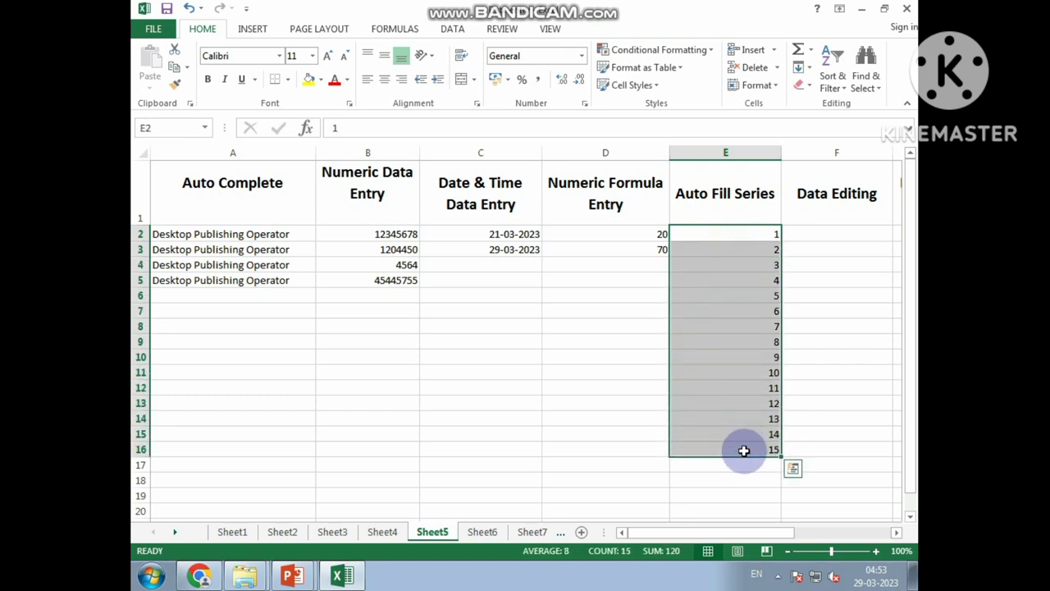
pyautogui.press('Delete')
# Type 1 and 2 in E2:E3 and auto-fill the series down to row 20.
pyautogui.click(744, 232)
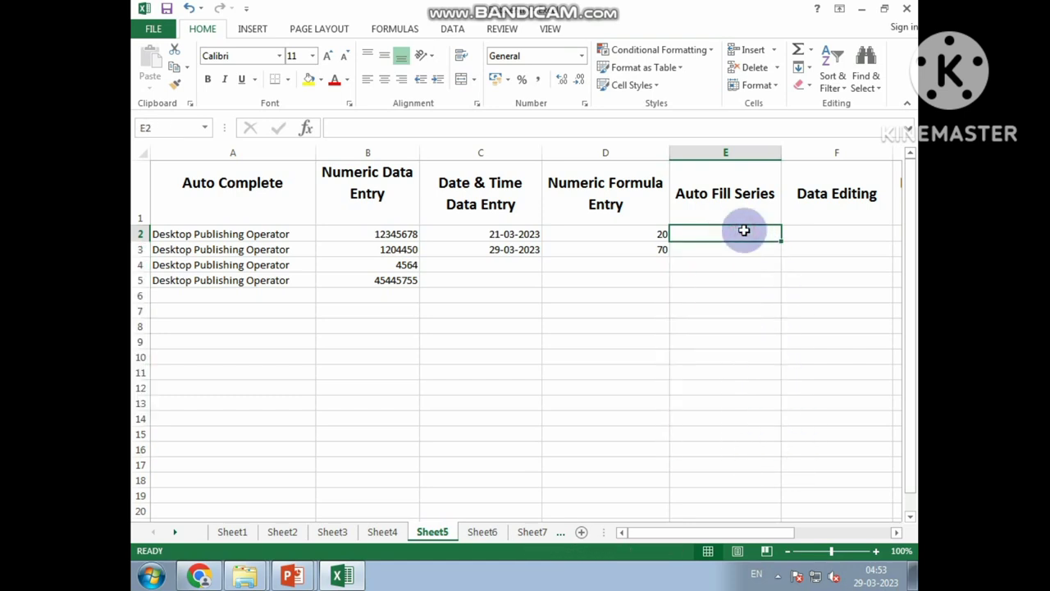
pyautogui.write('1')
pyautogui.click(741, 248)
pyautogui.write('2')
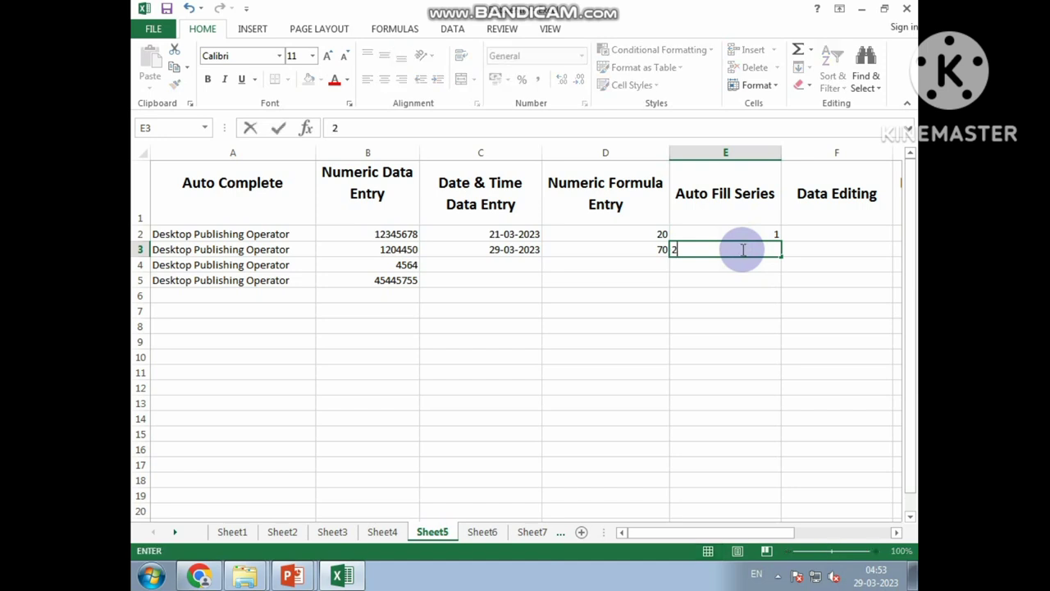
pyautogui.click(765, 297)
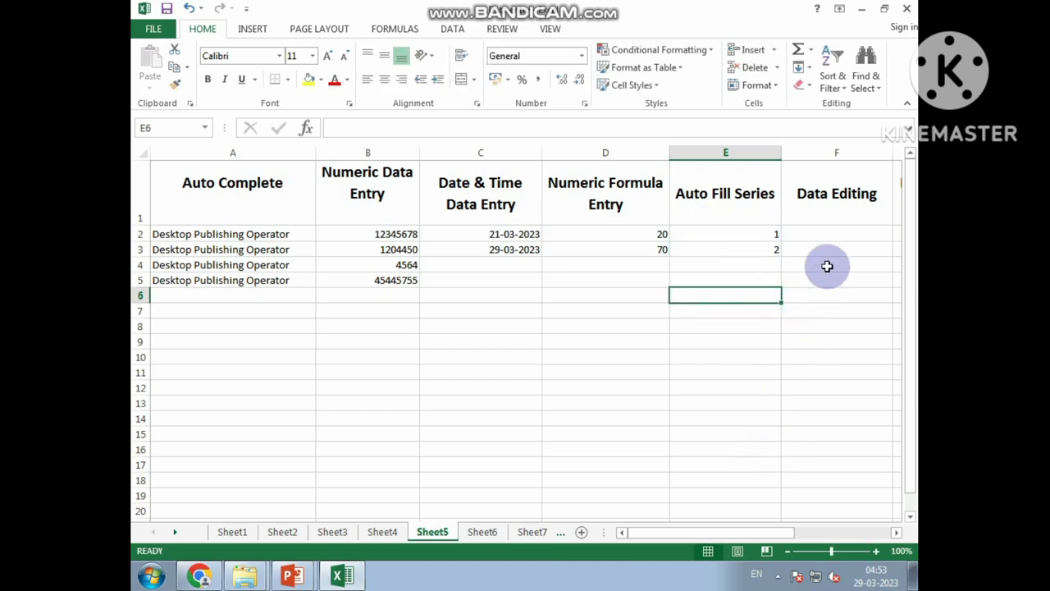
pyautogui.moveTo(755, 234); pyautogui.dragTo(751, 249)
pyautogui.click(751, 297)
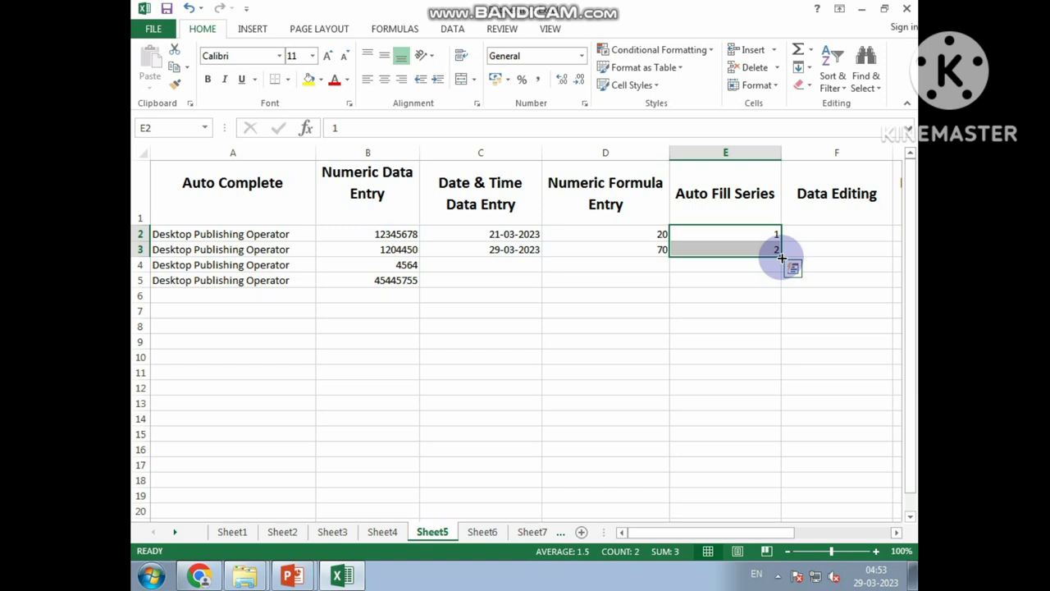
pyautogui.moveTo(781, 258); pyautogui.dragTo(778, 513)
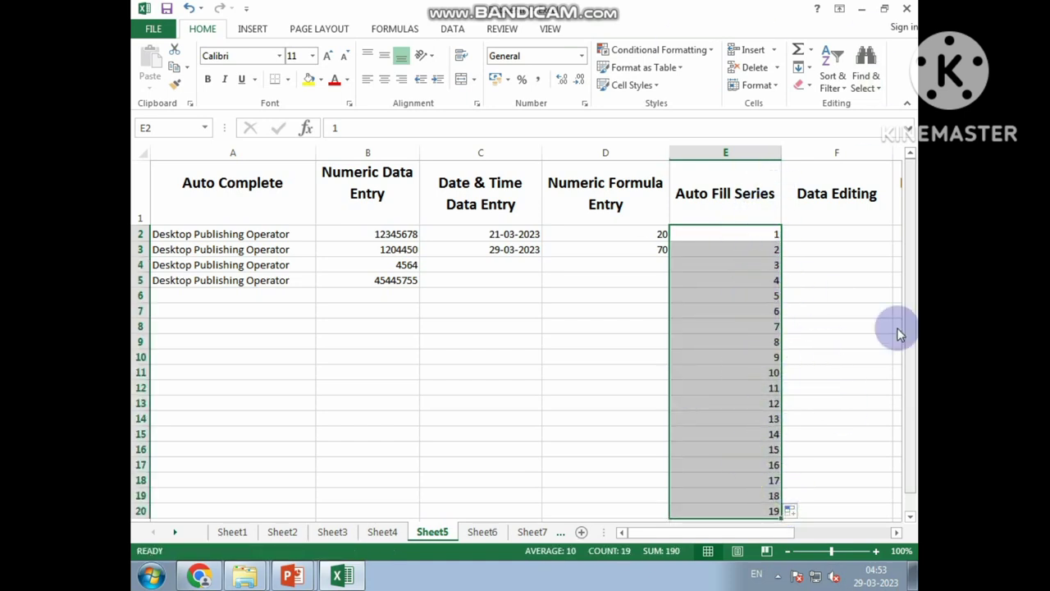
# Enter 12345 in F2, then edit it in the cell to 123456.
pyautogui.click(897, 532)
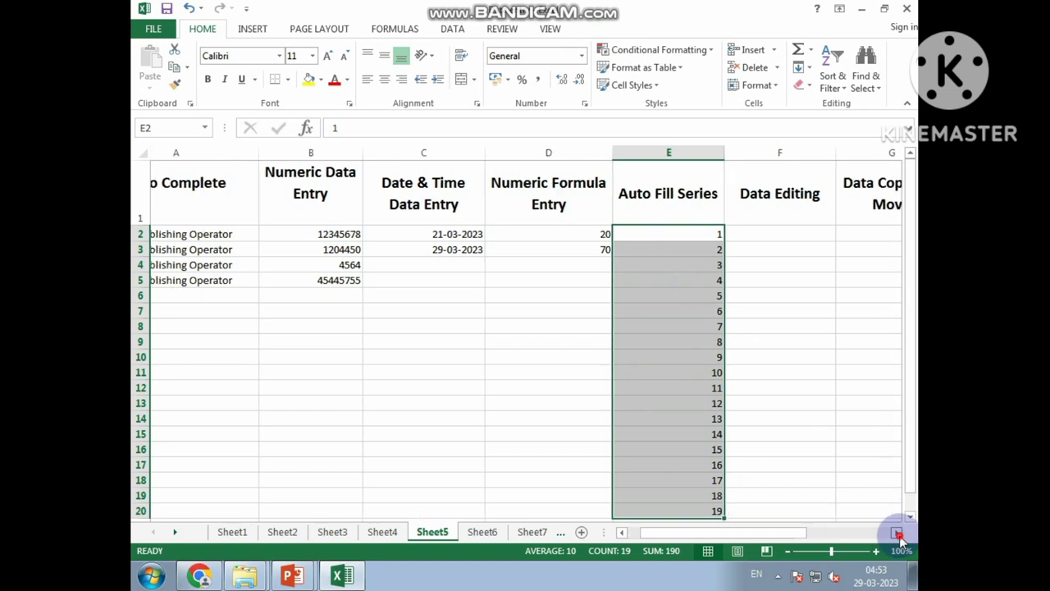
pyautogui.click(662, 236)
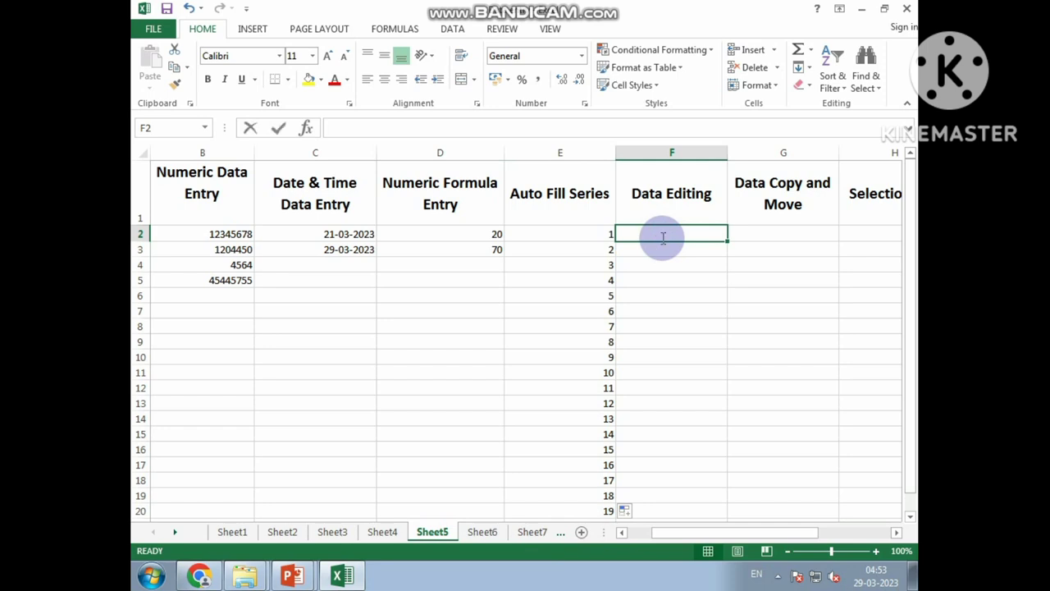
pyautogui.write('12345')
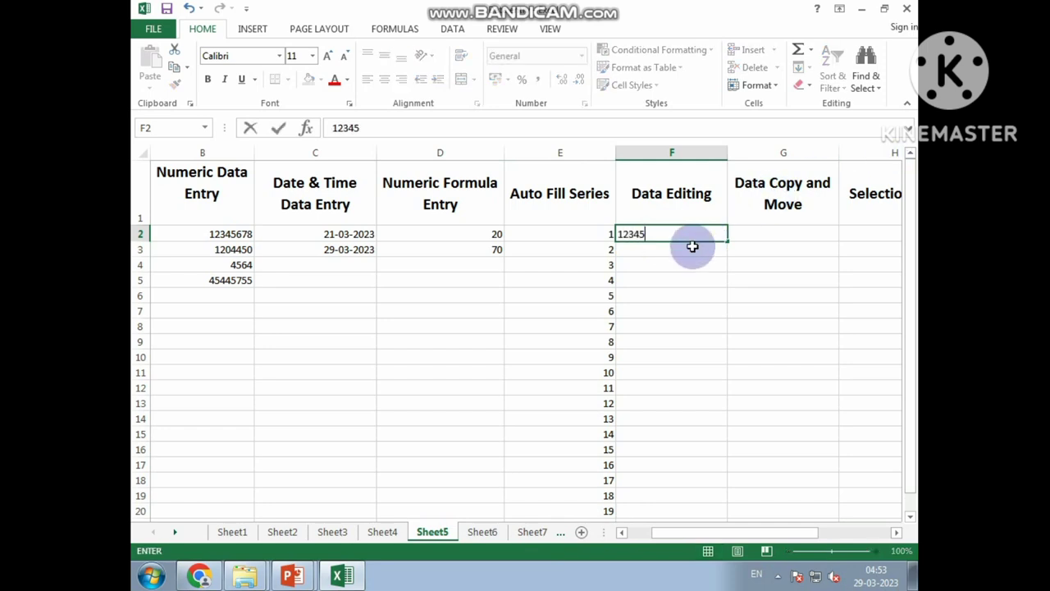
pyautogui.press('Return')
pyautogui.click(671, 235)
pyautogui.doubleClick(680, 235)
pyautogui.click(687, 261)
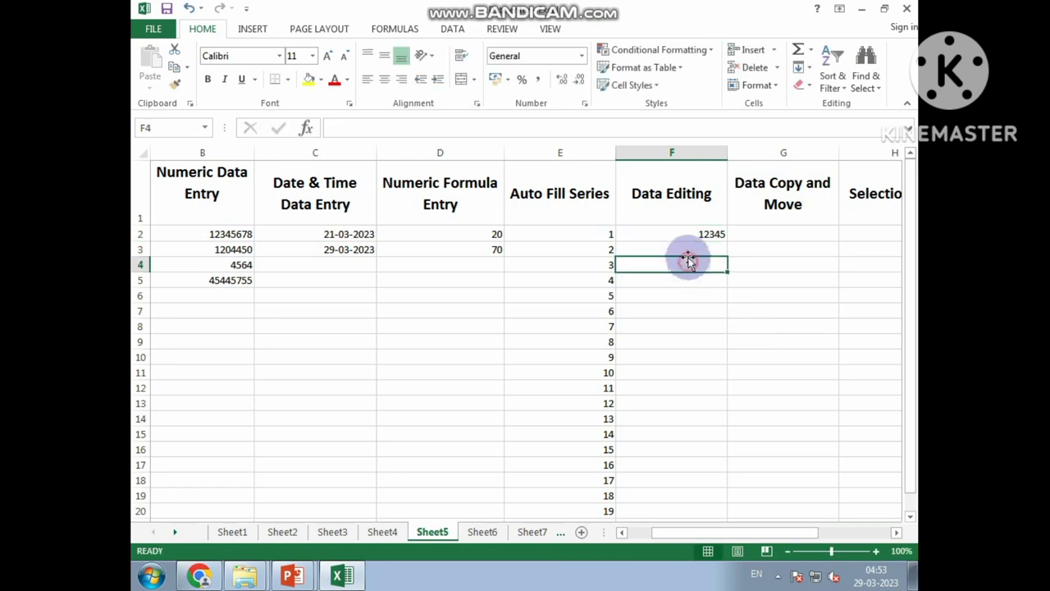
pyautogui.click(680, 241)
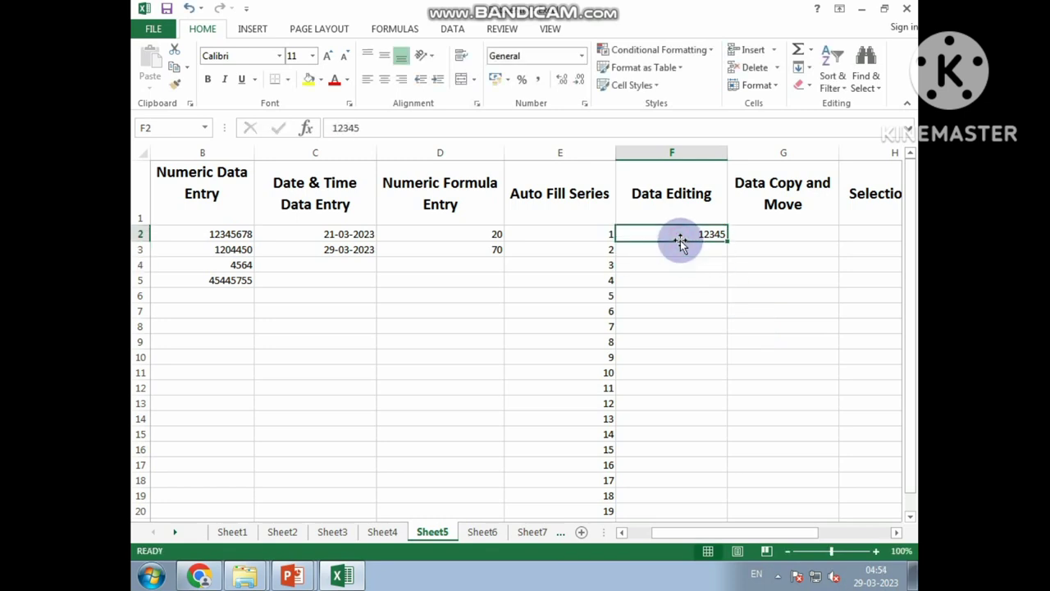
pyautogui.doubleClick(681, 240)
pyautogui.write('6')
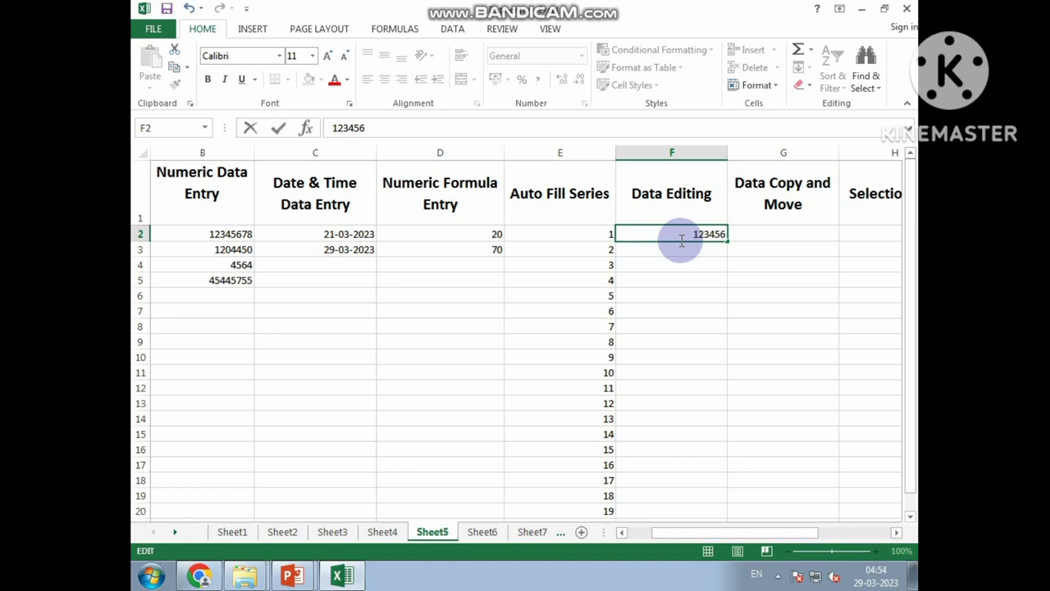
pyautogui.click(681, 251)
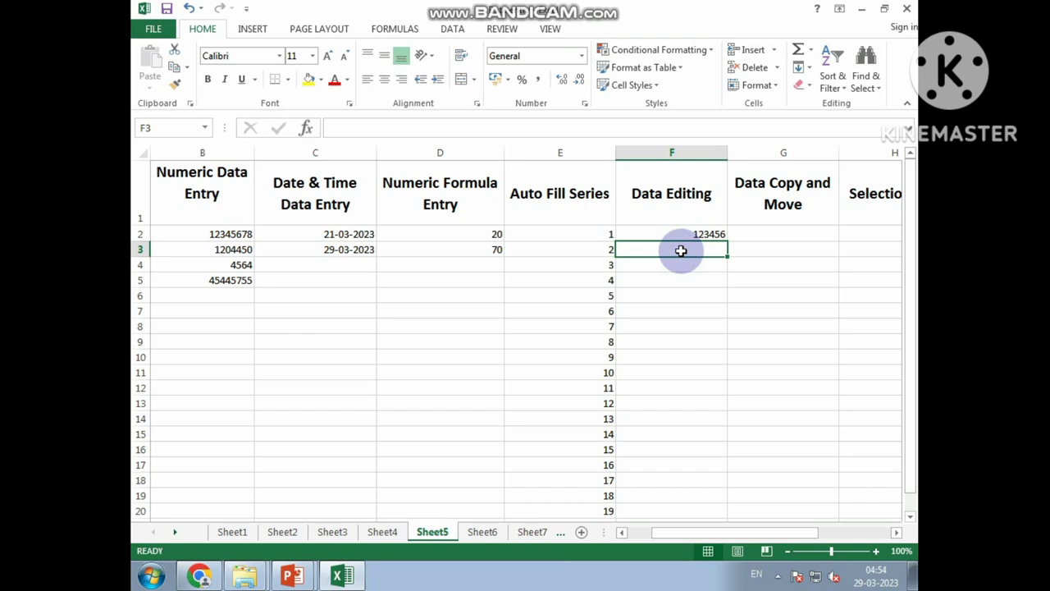
# Enter Smalla in F3 and correct it to Small using F2 edit mode.
pyautogui.write('Smalla')
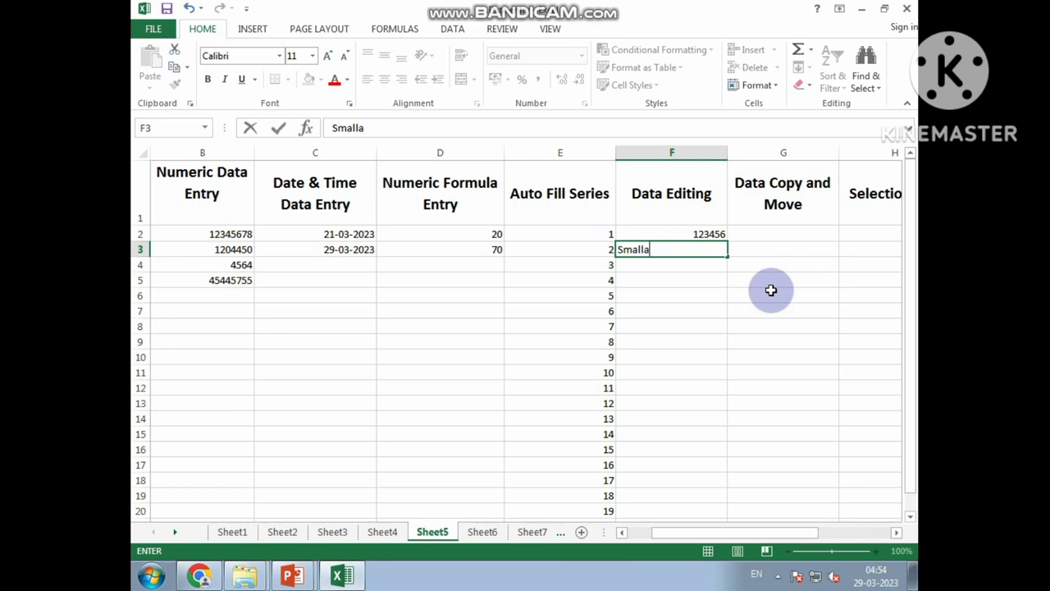
pyautogui.click(678, 308)
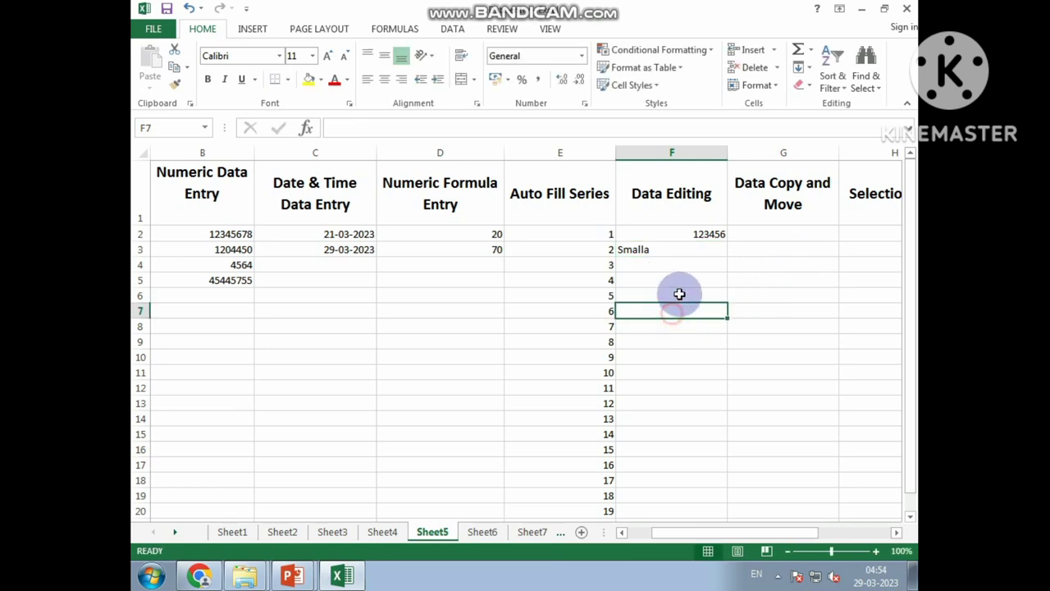
pyautogui.click(656, 264)
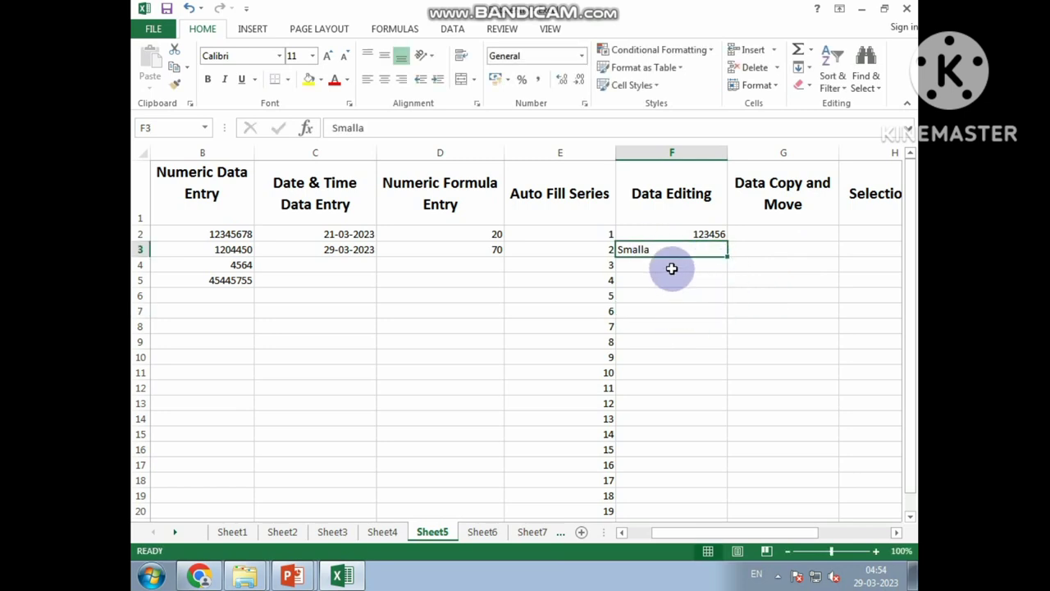
pyautogui.press('F2')
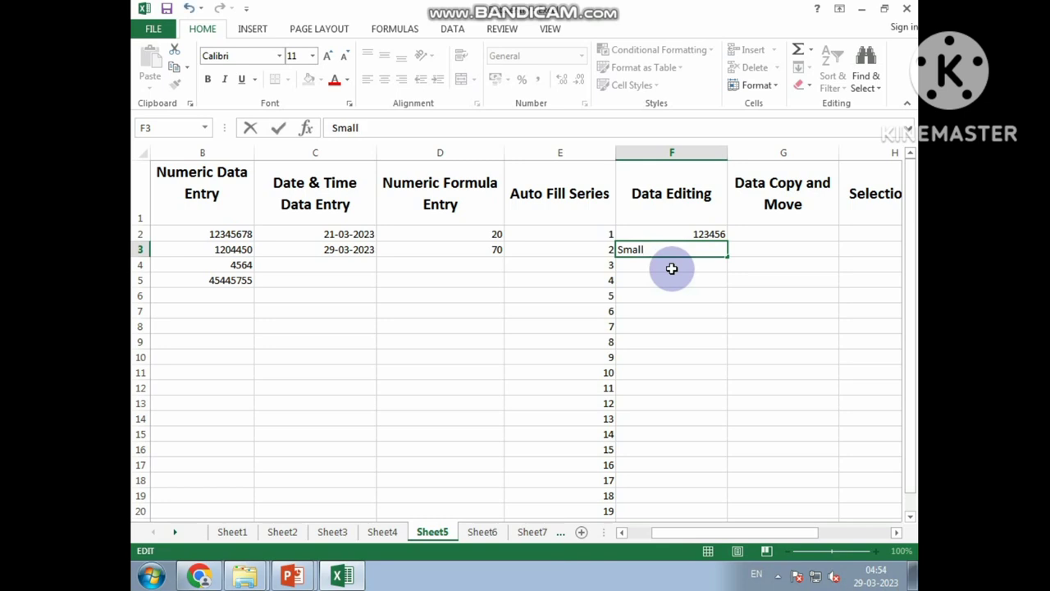
pyautogui.click(664, 265)
pyautogui.click(663, 249)
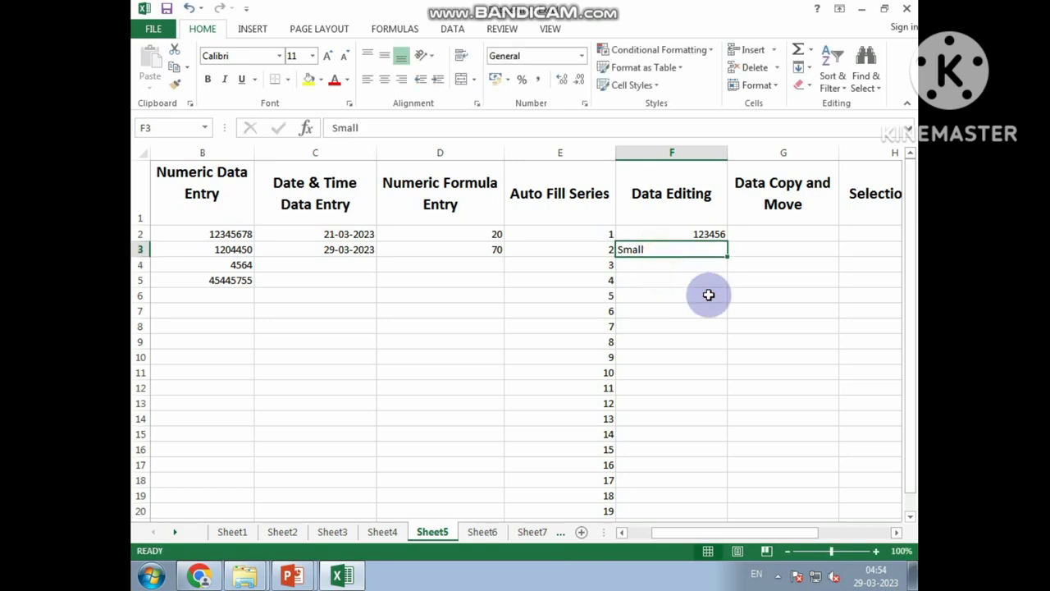
pyautogui.click(759, 235)
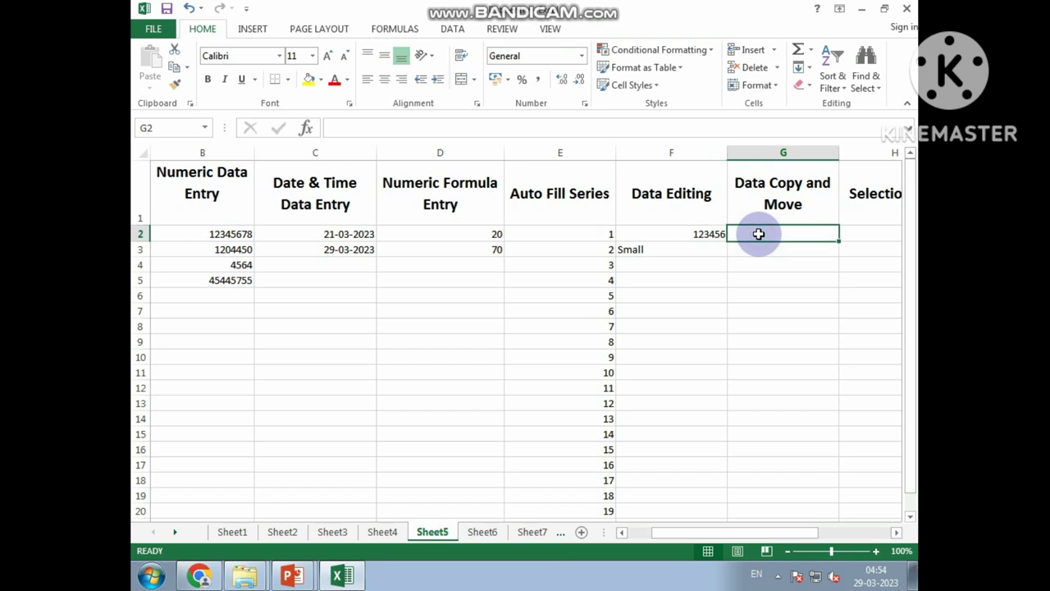
# Type three names into G2 through G4.
pyautogui.write('Sachin')
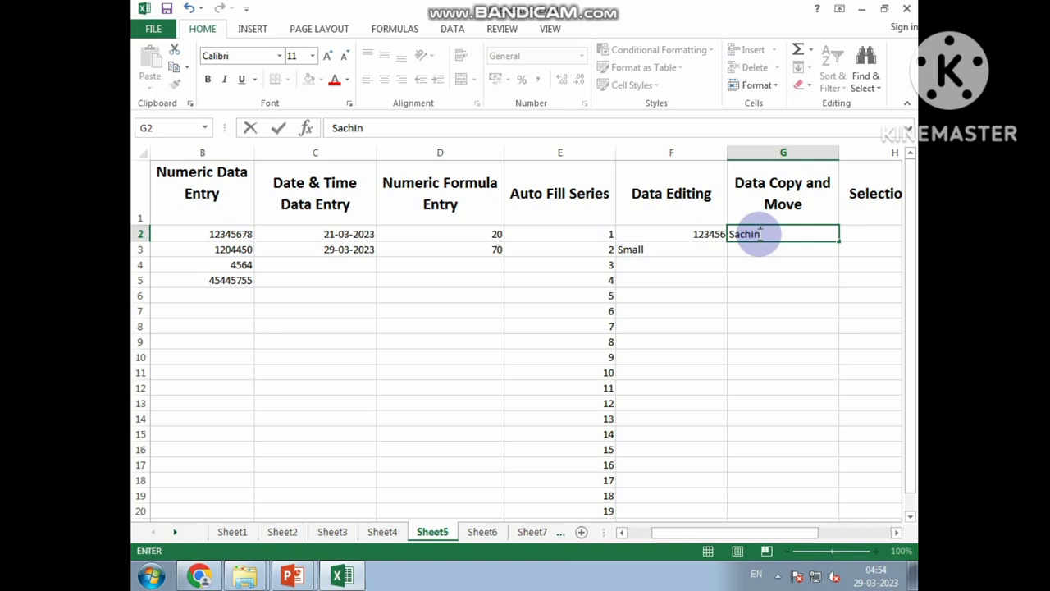
pyautogui.click(750, 251)
pyautogui.write('Sachin')
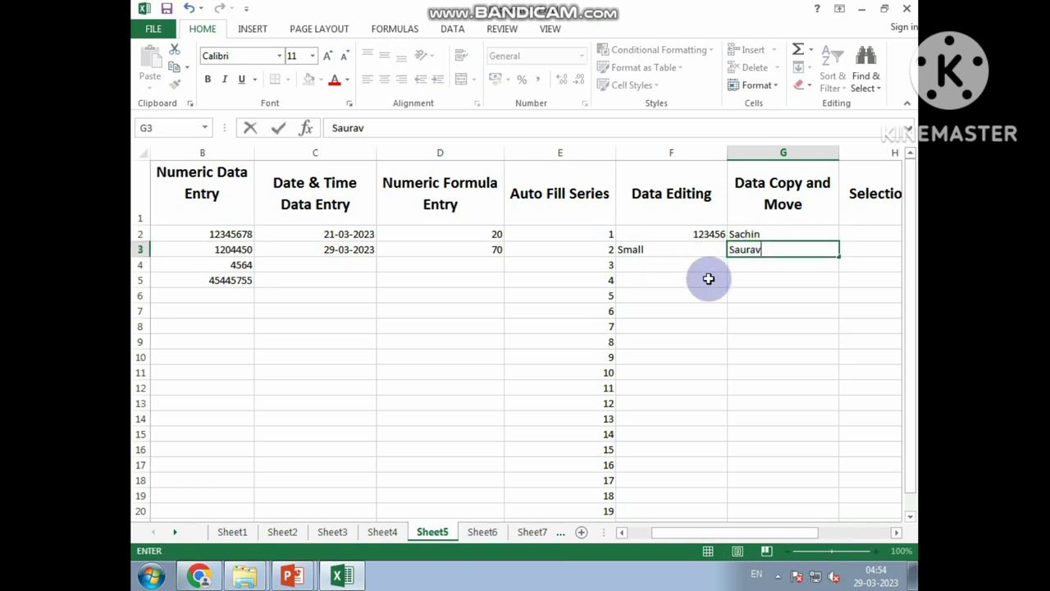
pyautogui.click(739, 266)
pyautogui.write('Virendra')
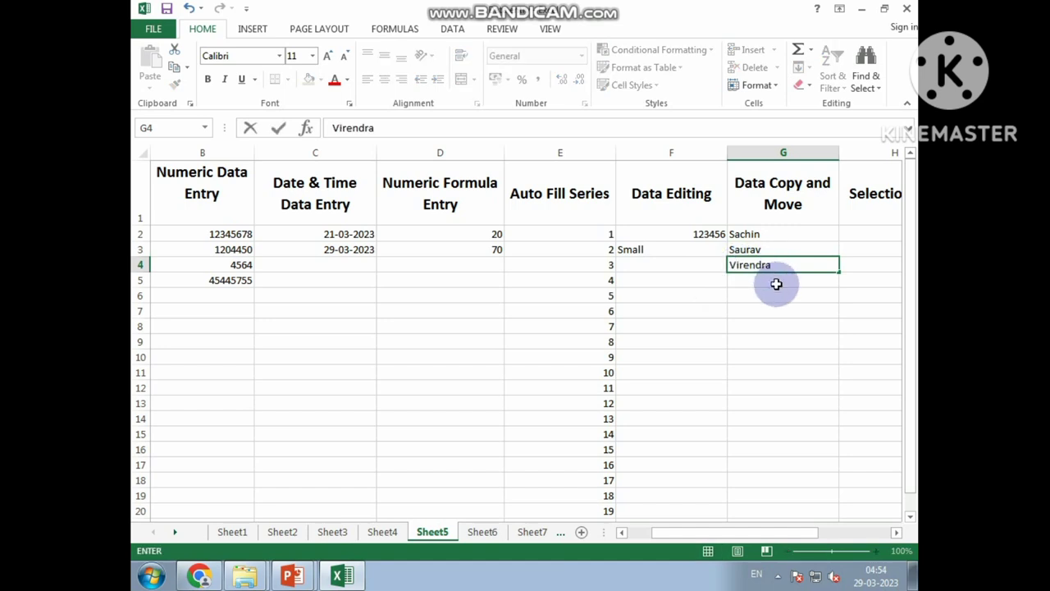
pyautogui.press('Return')
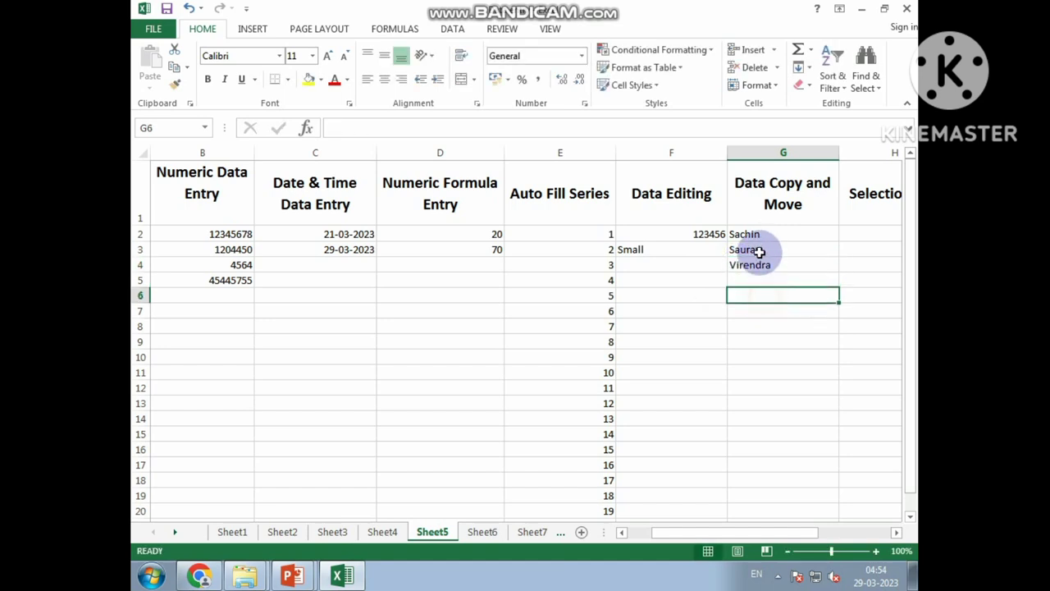
# Copy G2 into G7 and copy G2:G4 into G10:G12.
pyautogui.click(750, 234)
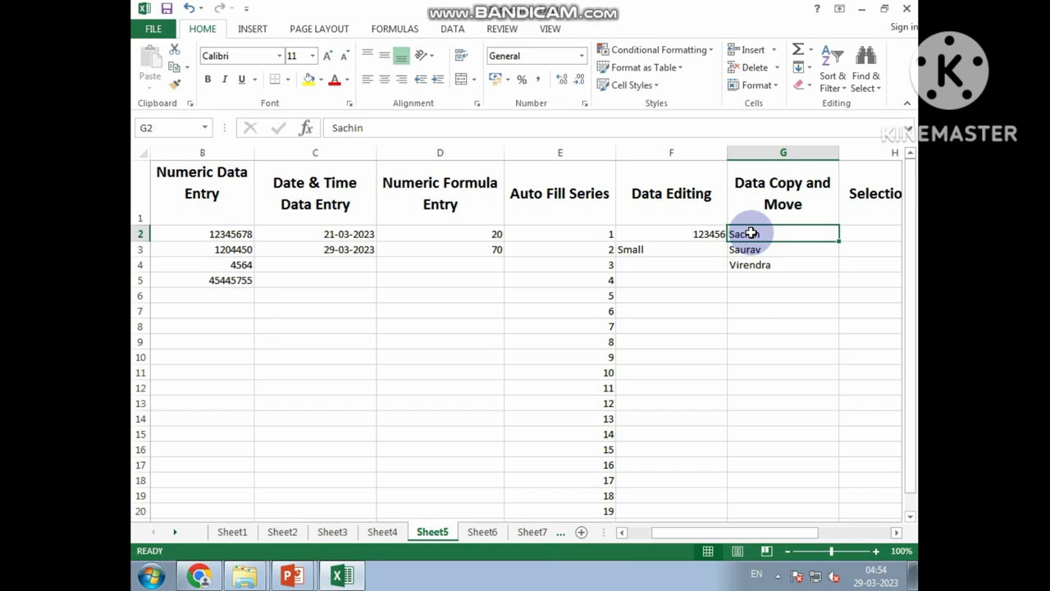
pyautogui.rightClick(751, 234)
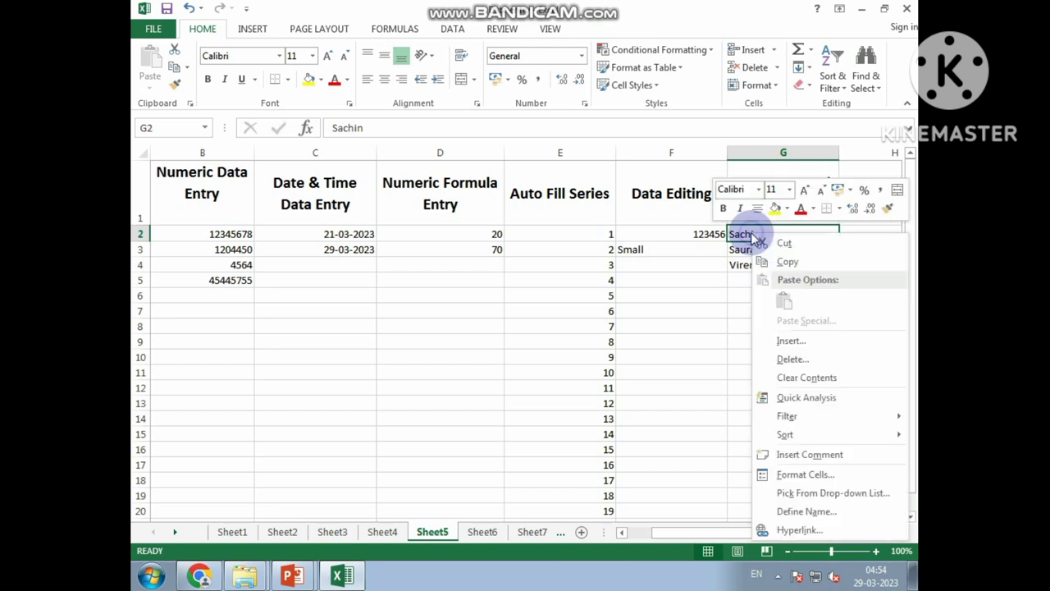
pyautogui.click(788, 262)
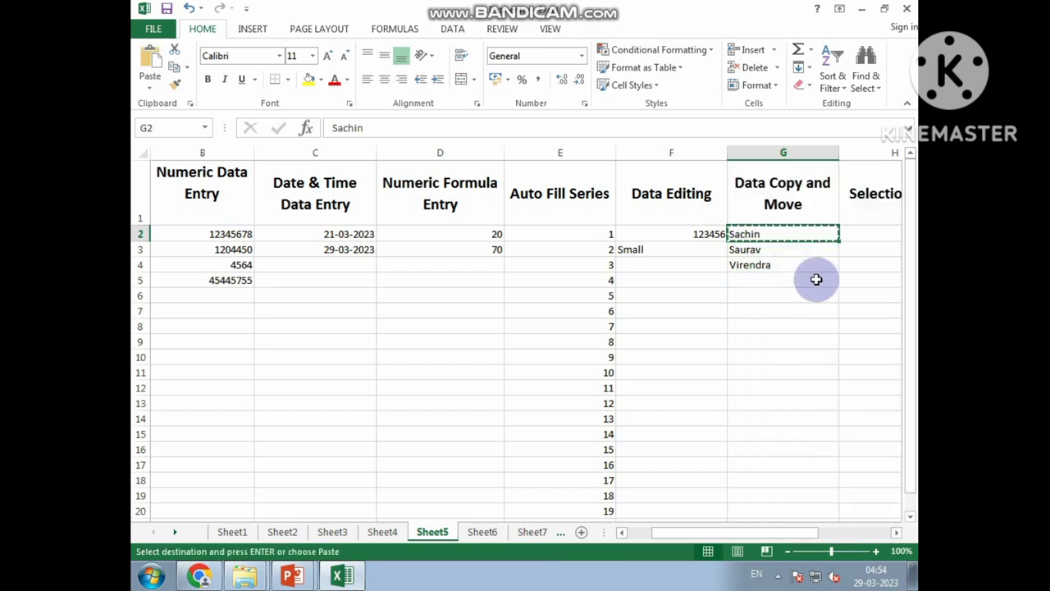
pyautogui.click(763, 307)
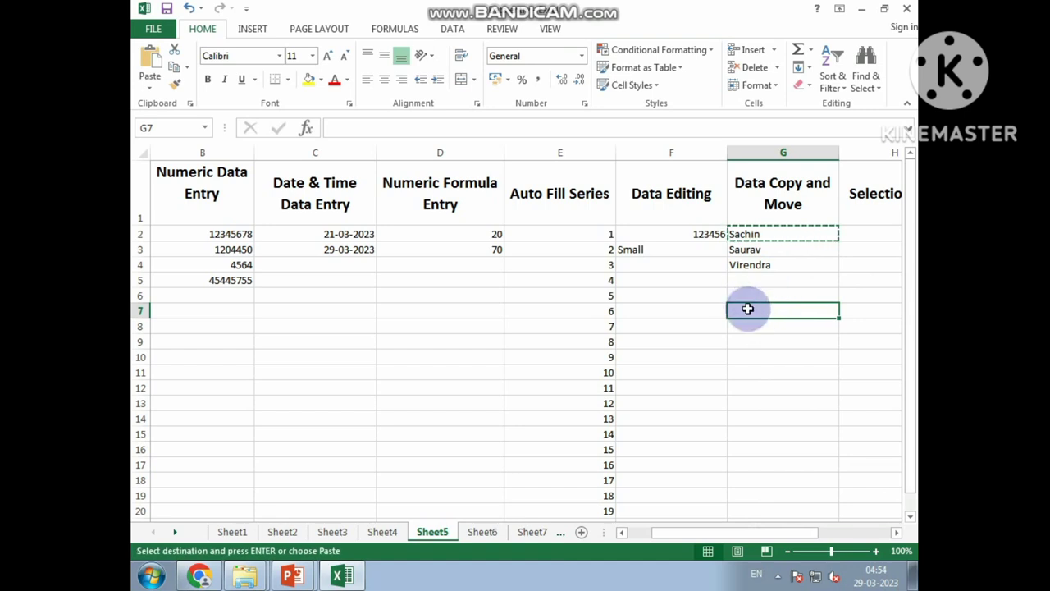
pyautogui.hotkey('ctrl', 'v')
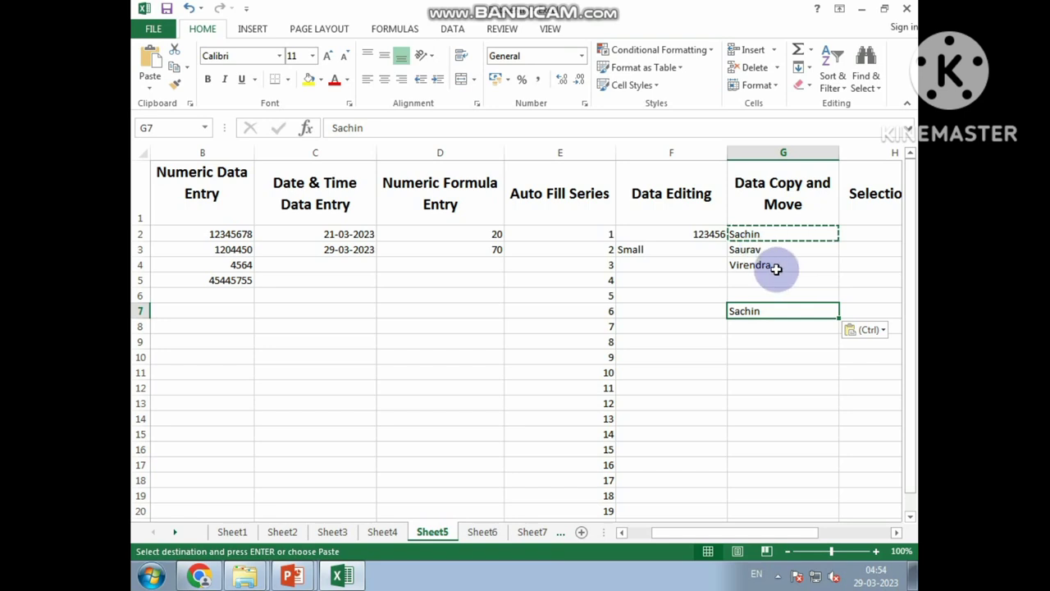
pyautogui.click(776, 268)
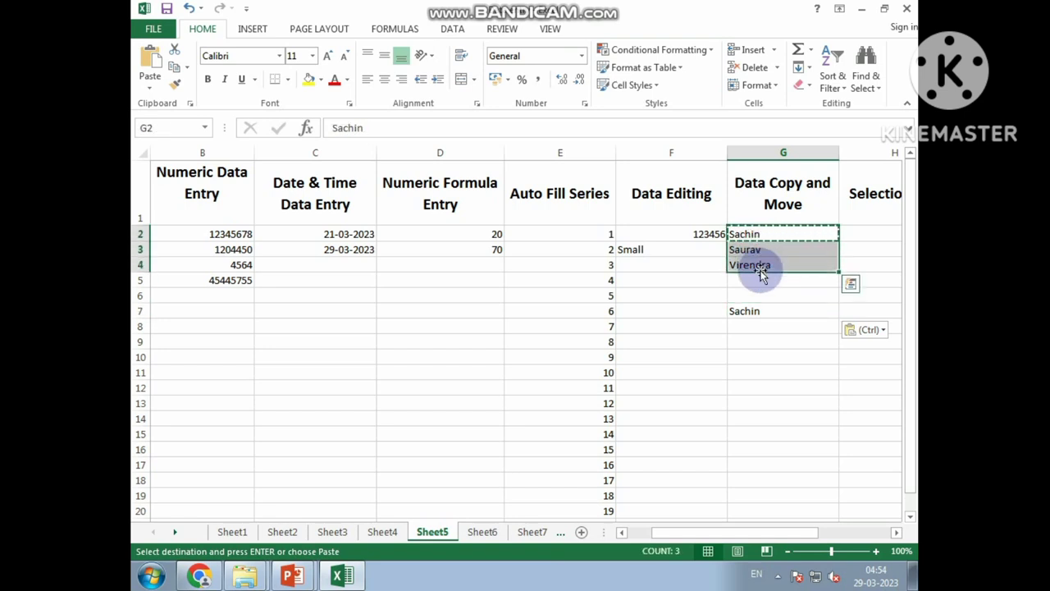
pyautogui.click(776, 353)
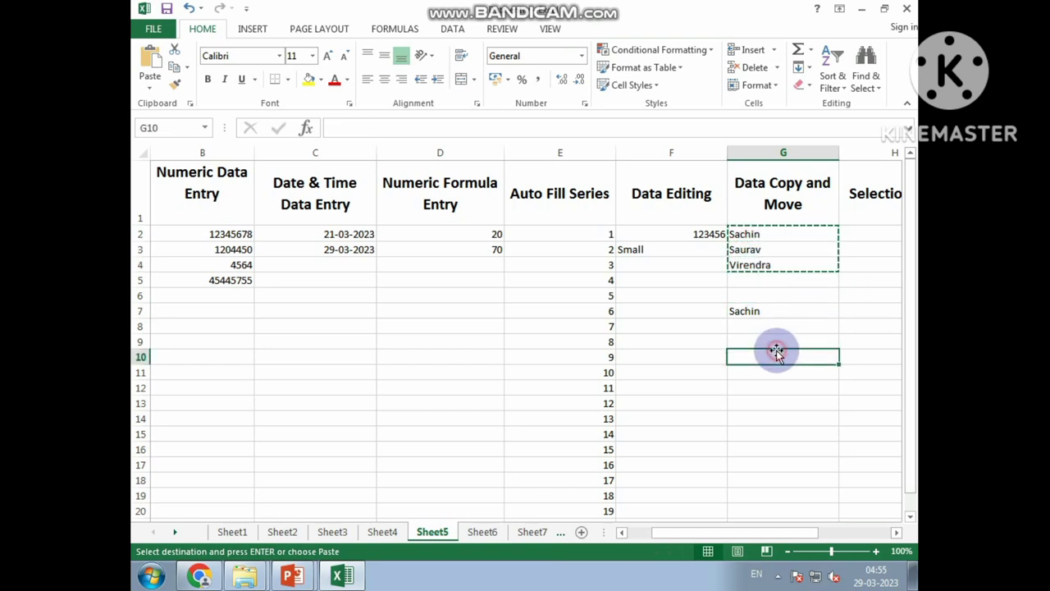
pyautogui.hotkey('ctrl', 'v')
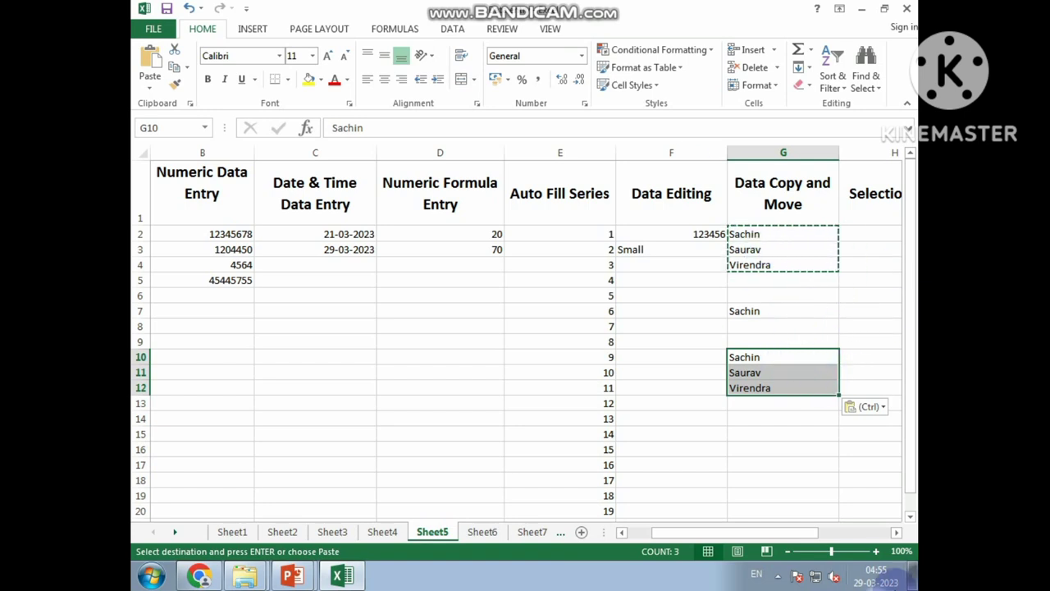
# Cut the name from G2 and paste it into G9.
pyautogui.click(761, 238)
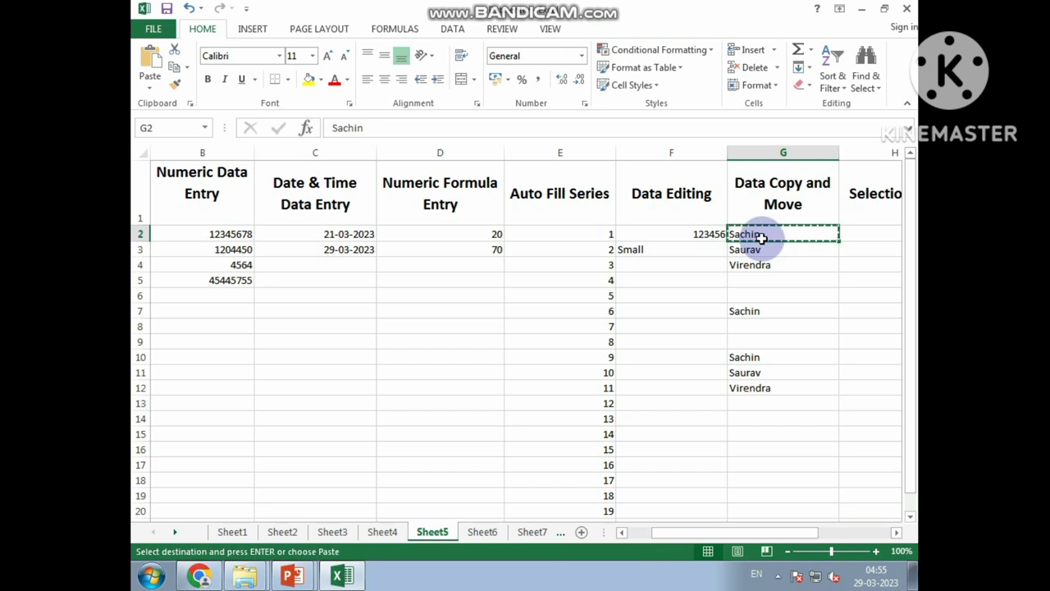
pyautogui.click(751, 338)
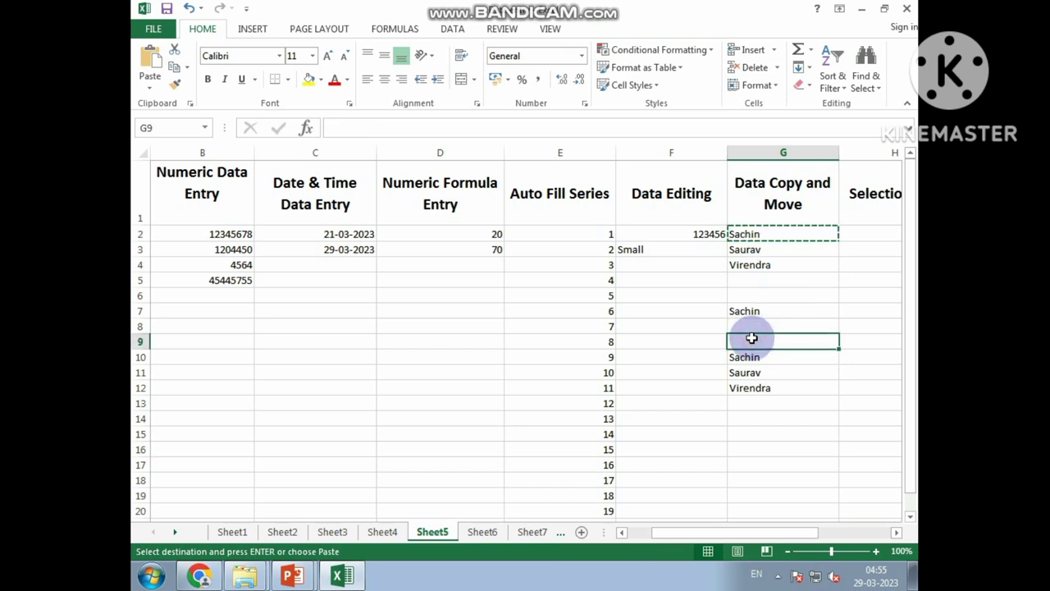
pyautogui.hotkey('ctrl', 'v')
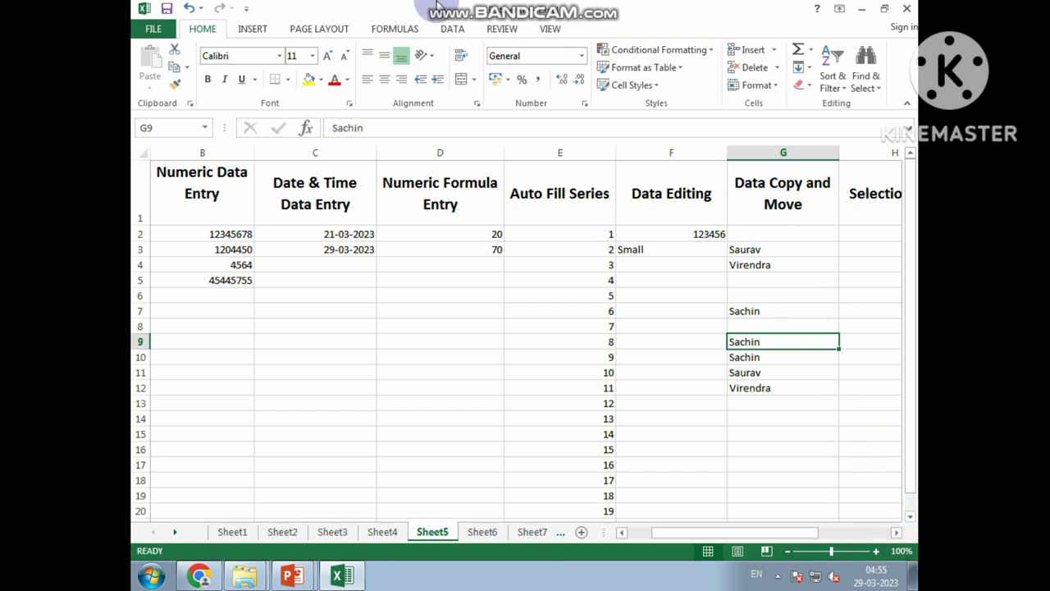
pyautogui.click(895, 532)
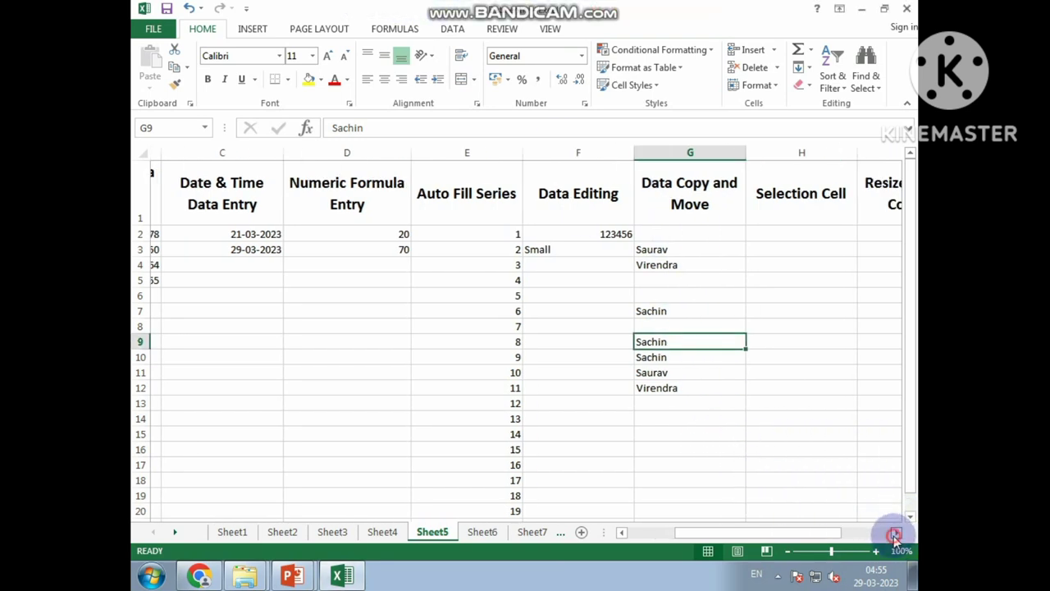
pyautogui.click(895, 534)
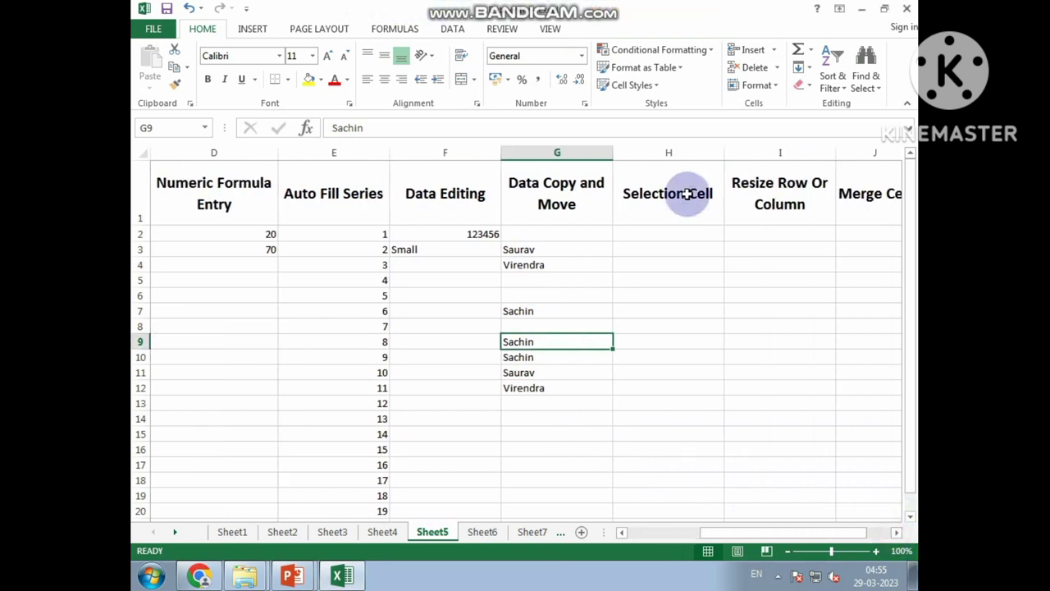
pyautogui.click(661, 250)
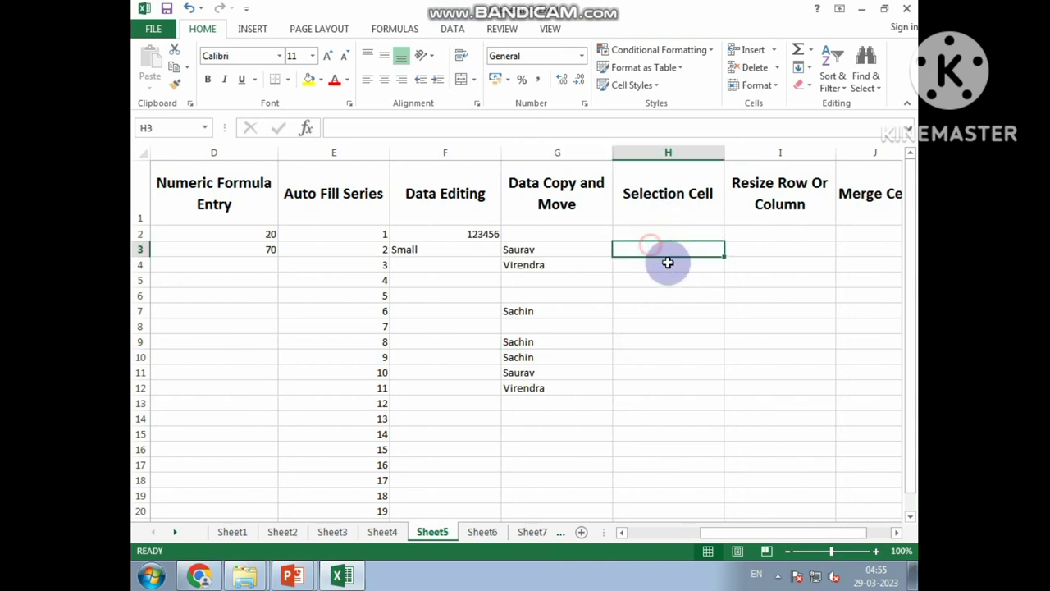
pyautogui.click(634, 232)
pyautogui.click(664, 262)
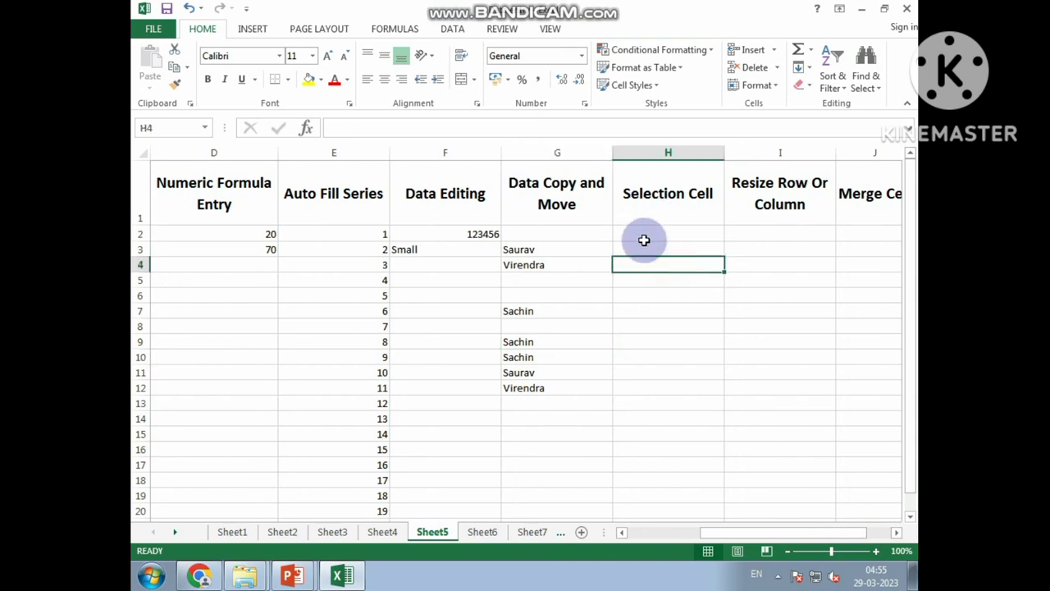
pyautogui.click(638, 235)
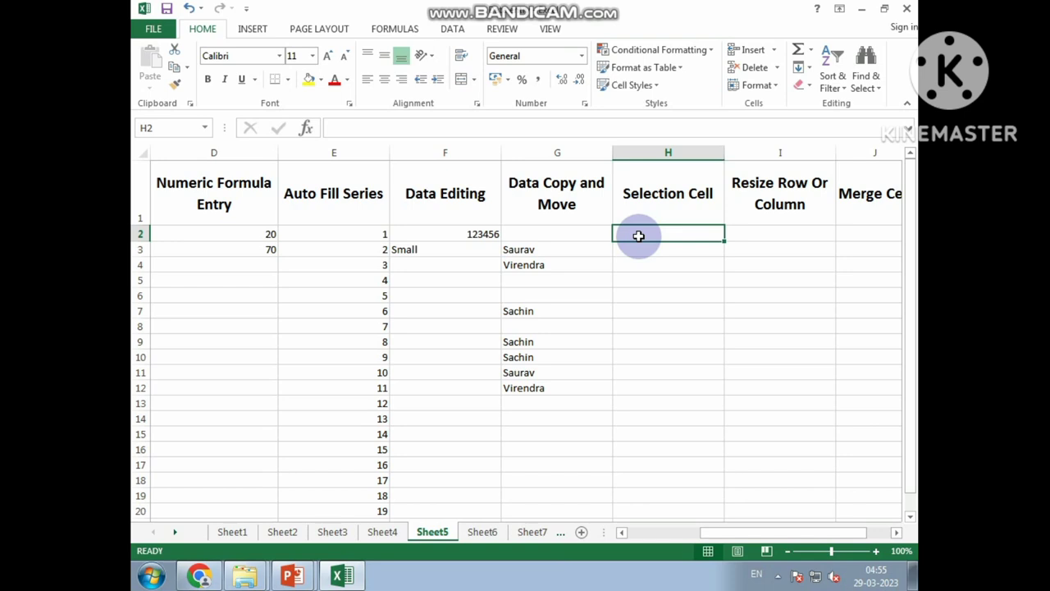
pyautogui.keyDown('ctrl'); pyautogui.click(646, 264); pyautogui.keyUp('ctrl')
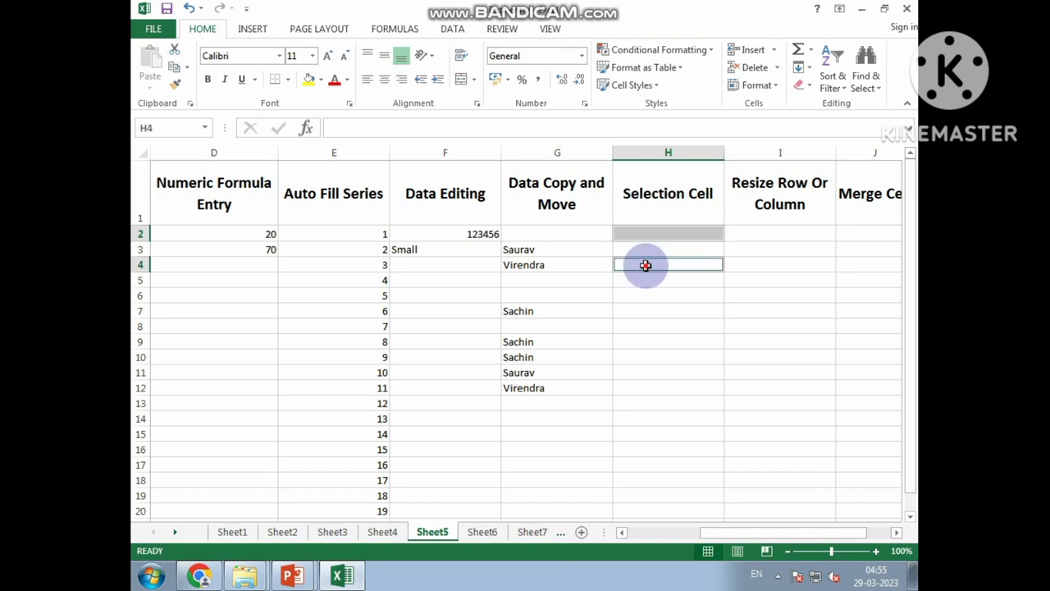
pyautogui.keyDown('ctrl'); pyautogui.click(647, 295); pyautogui.keyUp('ctrl')
pyautogui.keyDown('ctrl'); pyautogui.click(649, 327); pyautogui.keyUp('ctrl')
pyautogui.keyDown('ctrl'); pyautogui.click(656, 357); pyautogui.keyUp('ctrl')
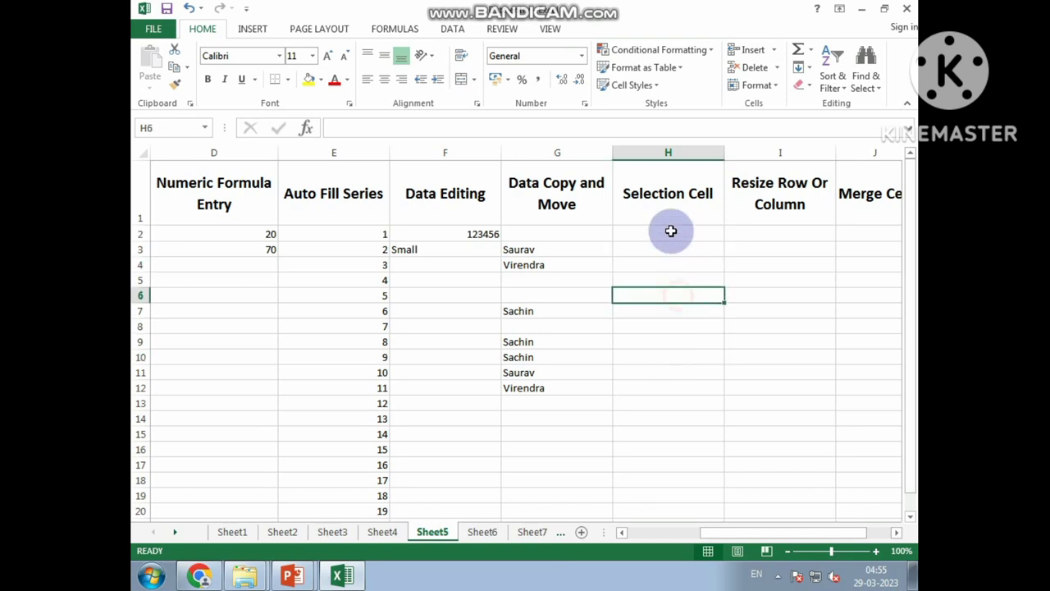
pyautogui.moveTo(668, 233); pyautogui.dragTo(680, 475)
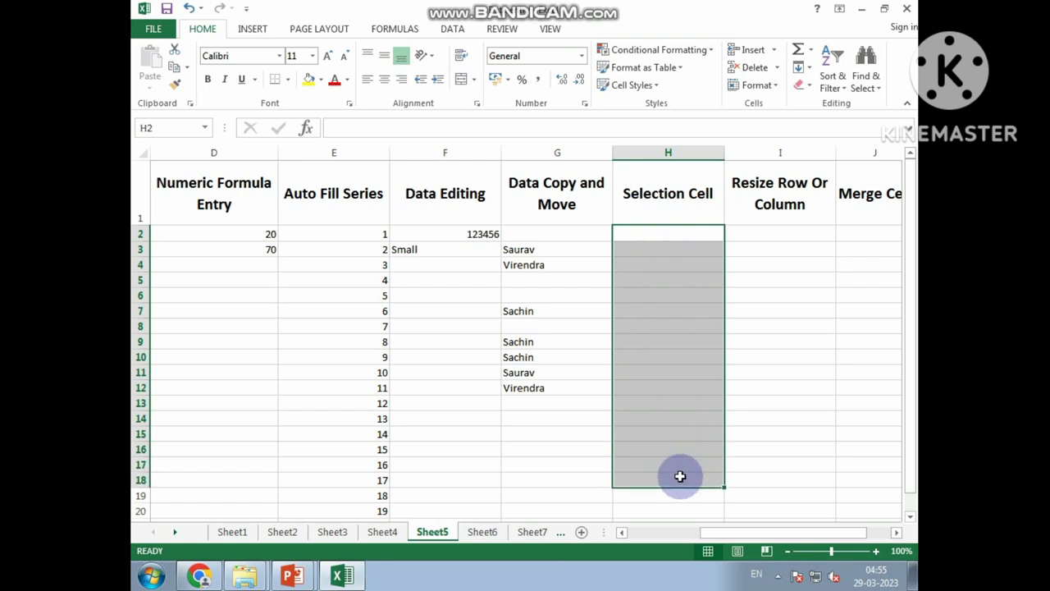
pyautogui.click(617, 312)
pyautogui.moveTo(525, 238)
pyautogui.mouseDown()
pyautogui.moveTo(679, 264)
pyautogui.moveTo(703, 507)
pyautogui.mouseUp()
pyautogui.click(751, 385)
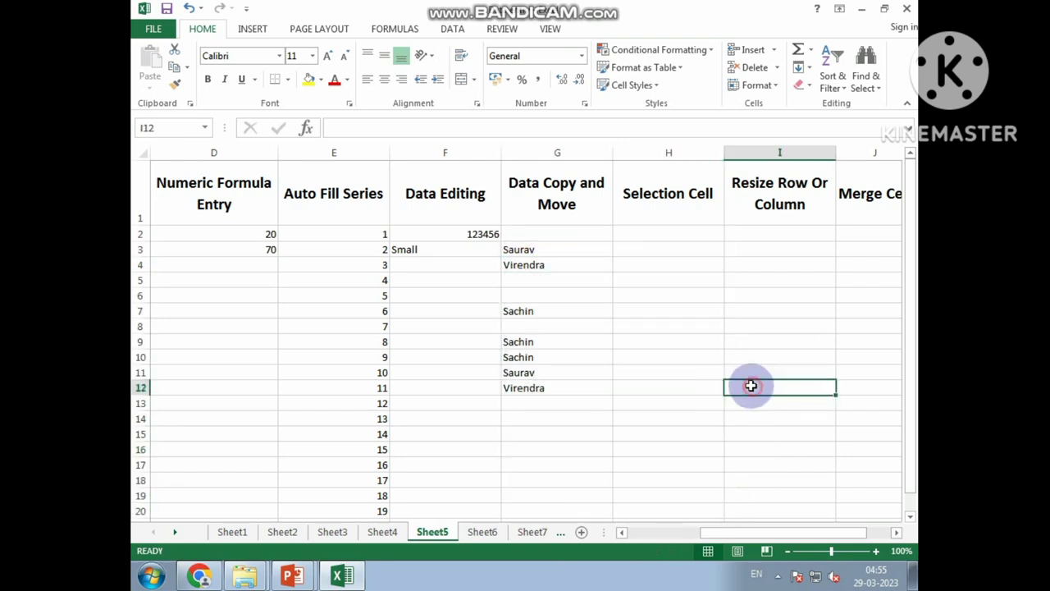
pyautogui.click(511, 251)
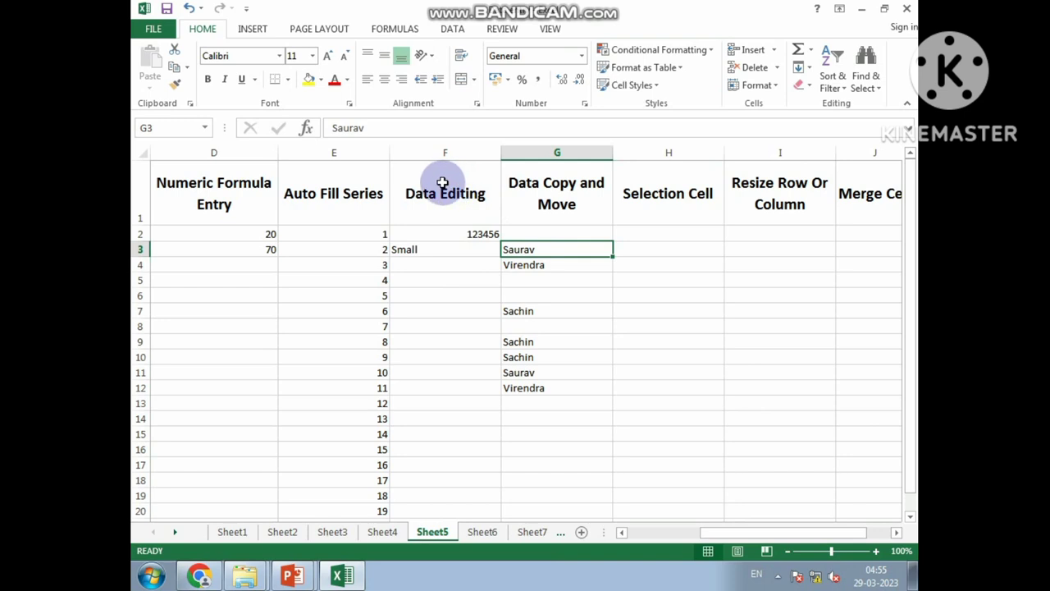
pyautogui.moveTo(442, 183); pyautogui.dragTo(526, 465)
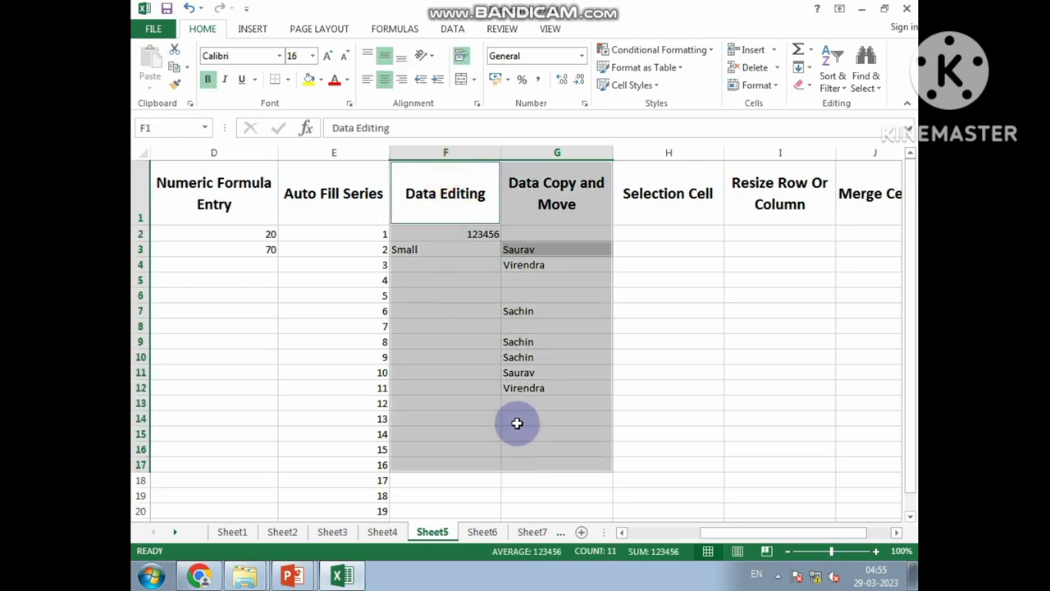
pyautogui.keyDown('ctrl'); pyautogui.click(534, 280); pyautogui.keyUp('ctrl')
pyautogui.moveTo(789, 217); pyautogui.dragTo(811, 483)
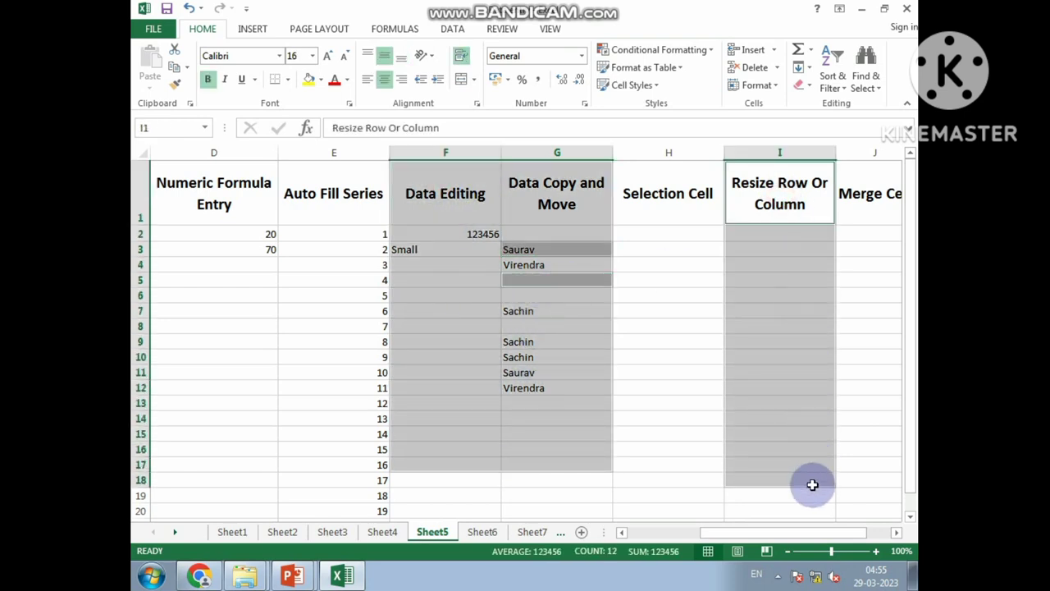
pyautogui.moveTo(234, 187); pyautogui.dragTo(246, 468)
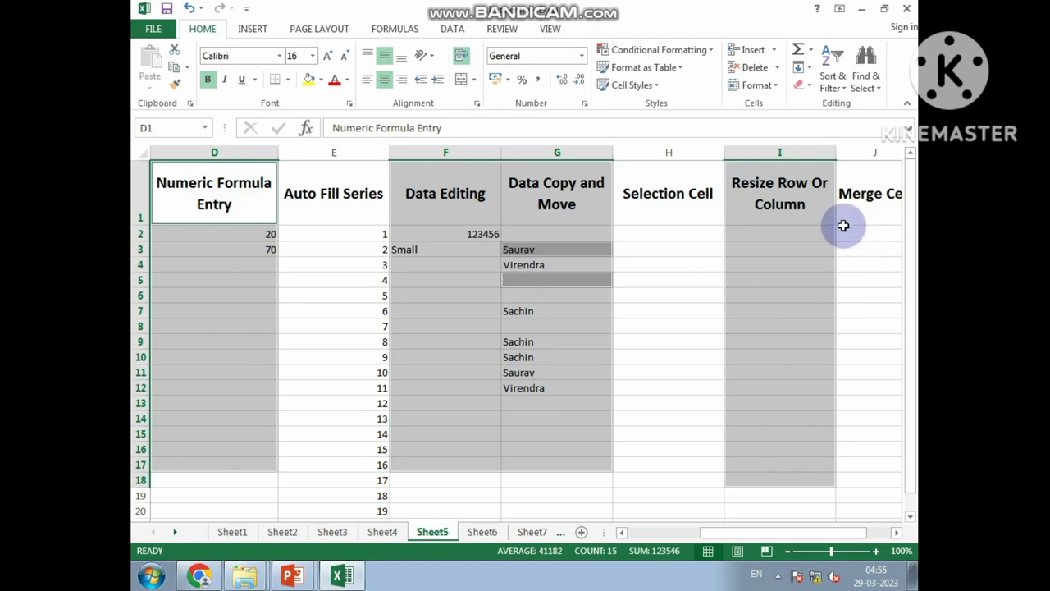
pyautogui.click(694, 316)
pyautogui.click(315, 233)
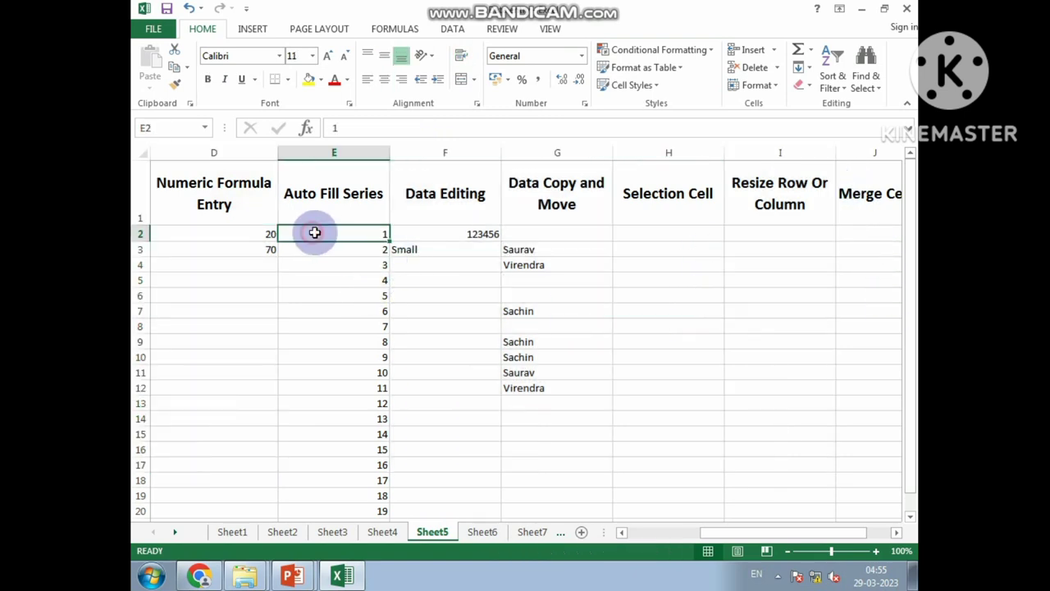
pyautogui.keyDown('ctrl'); pyautogui.click(563, 233); pyautogui.keyUp('ctrl')
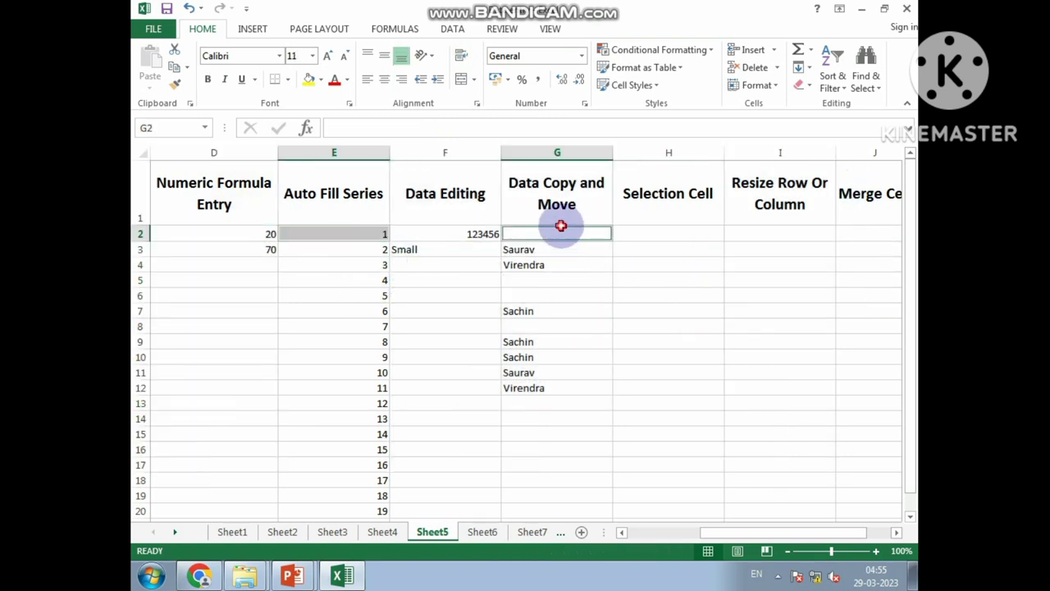
pyautogui.keyDown('ctrl'); pyautogui.click(656, 233); pyautogui.keyUp('ctrl')
pyautogui.keyDown('ctrl'); pyautogui.click(465, 310); pyautogui.keyUp('ctrl')
pyautogui.keyDown('ctrl'); pyautogui.click(332, 325); pyautogui.keyUp('ctrl')
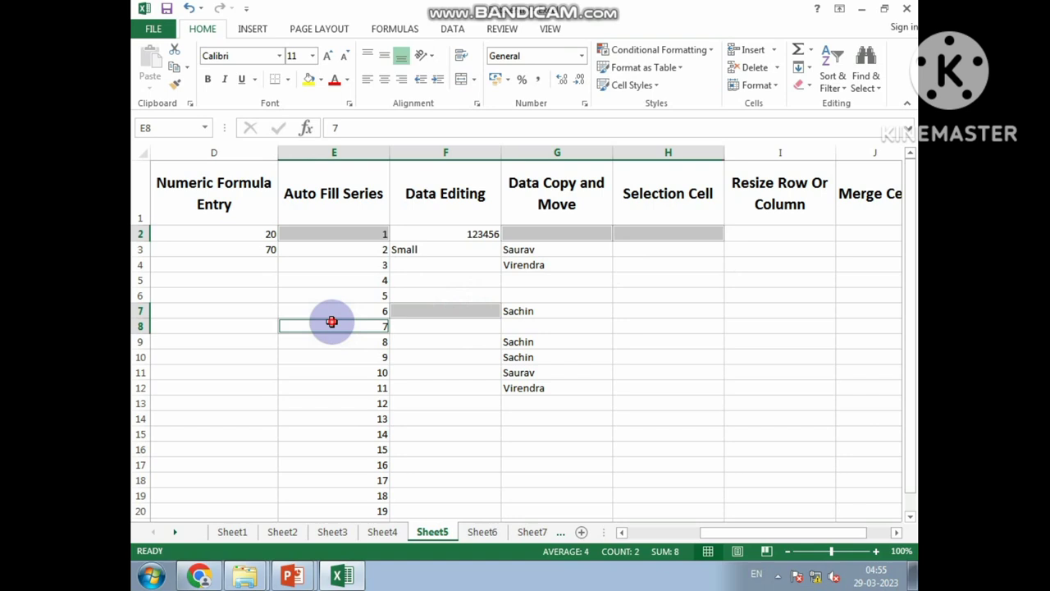
pyautogui.keyDown('ctrl'); pyautogui.click(595, 356); pyautogui.keyUp('ctrl')
pyautogui.keyDown('ctrl'); pyautogui.click(778, 340); pyautogui.keyUp('ctrl')
pyautogui.keyDown('ctrl'); pyautogui.click(687, 357); pyautogui.keyUp('ctrl')
pyautogui.keyDown('ctrl'); pyautogui.click(596, 449); pyautogui.keyUp('ctrl')
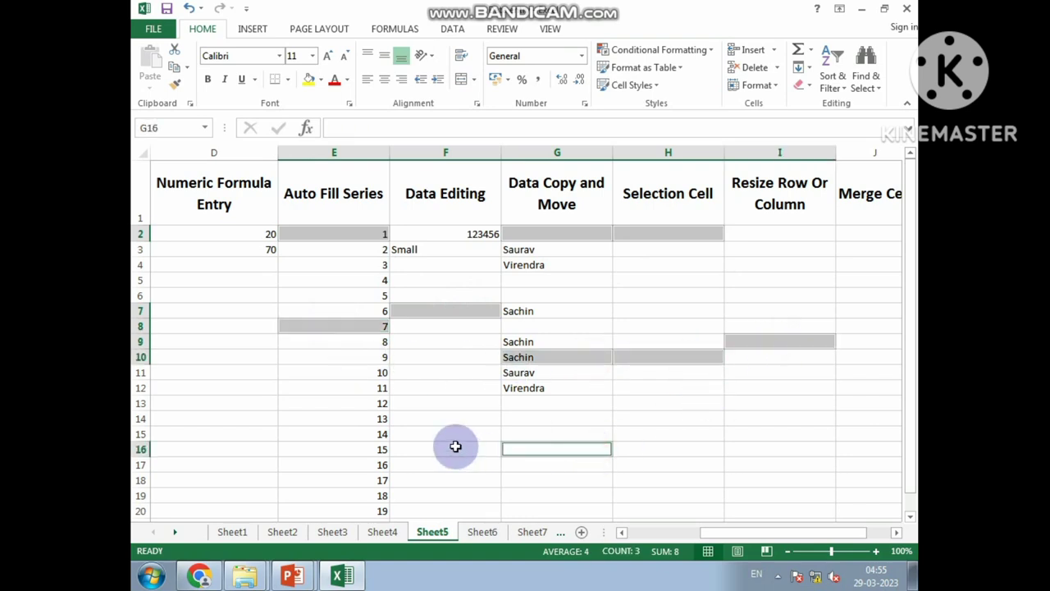
pyautogui.keyDown('ctrl'); pyautogui.click(455, 449); pyautogui.keyUp('ctrl')
pyautogui.keyDown('ctrl'); pyautogui.click(347, 434); pyautogui.keyUp('ctrl')
pyautogui.keyDown('ctrl'); pyautogui.click(692, 434); pyautogui.keyUp('ctrl')
pyautogui.keyDown('ctrl'); pyautogui.click(812, 419); pyautogui.keyUp('ctrl')
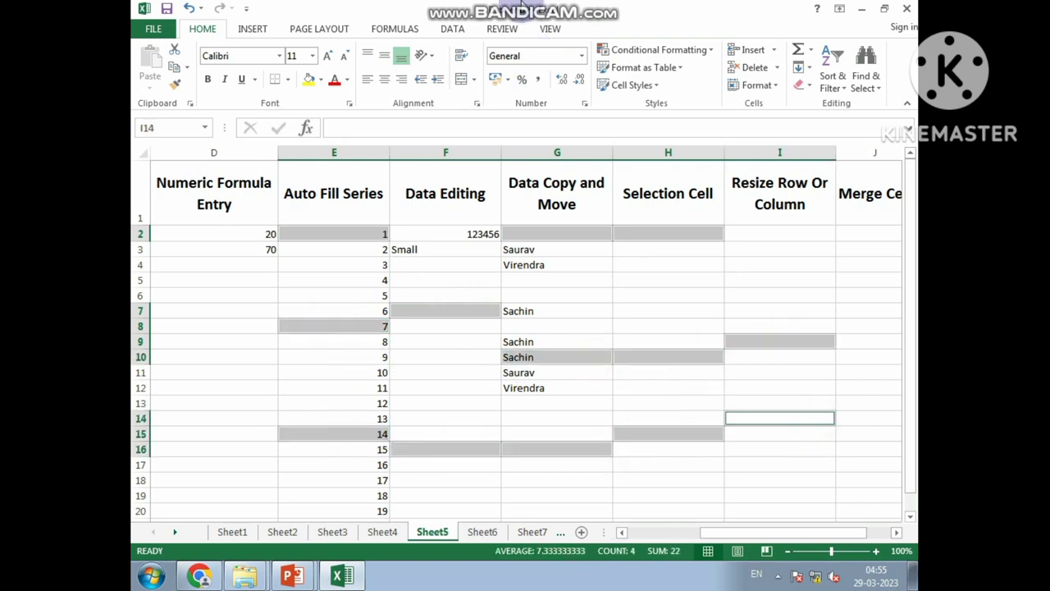
pyautogui.click(805, 343)
pyautogui.click(896, 531)
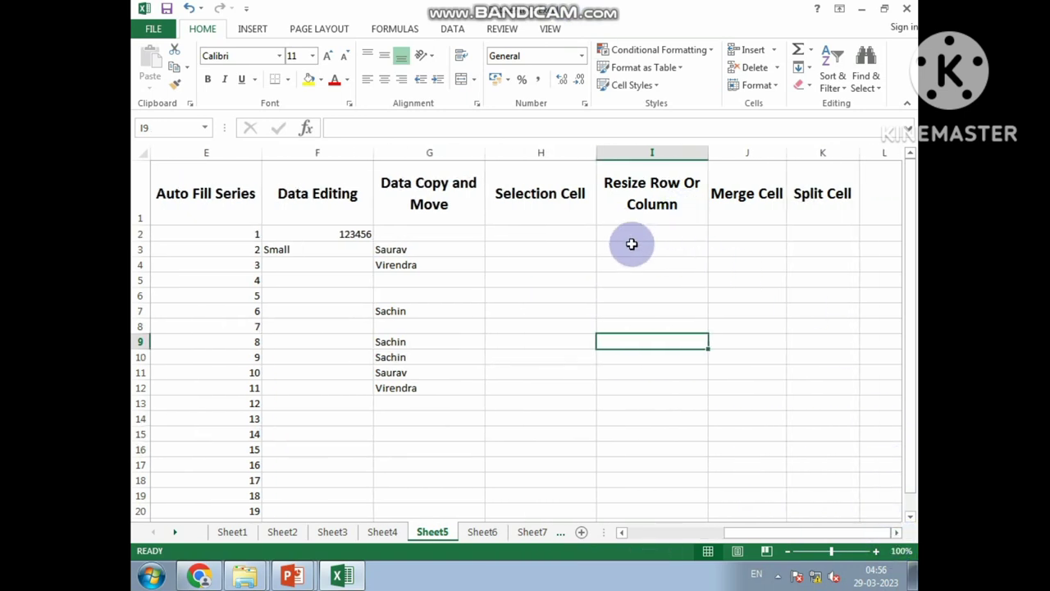
# Set column I width to 30, then drag it narrower so the header wraps.
pyautogui.click(669, 266)
pyautogui.click(659, 248)
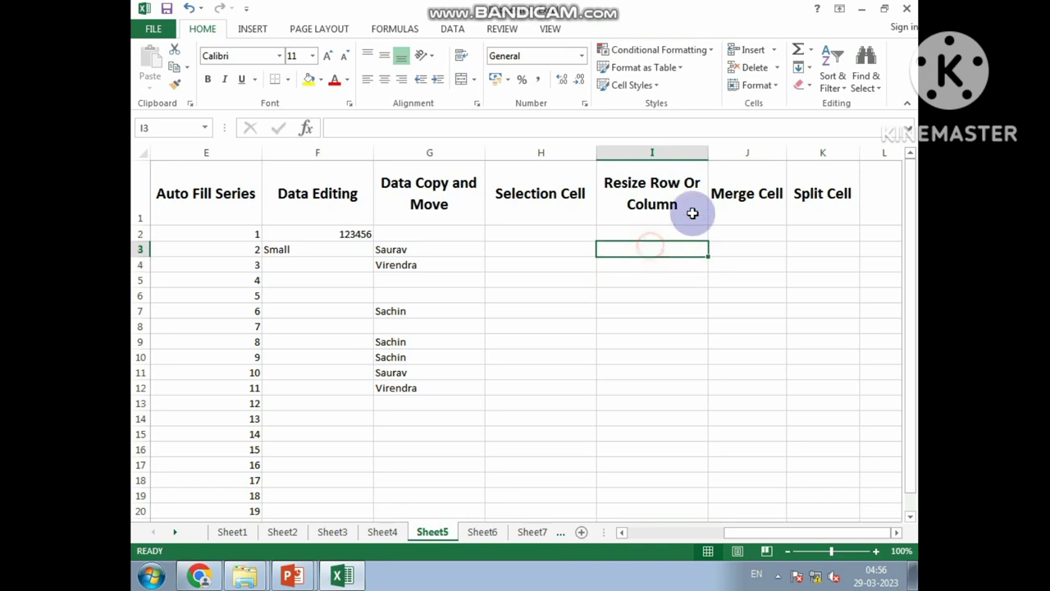
pyautogui.click(648, 153)
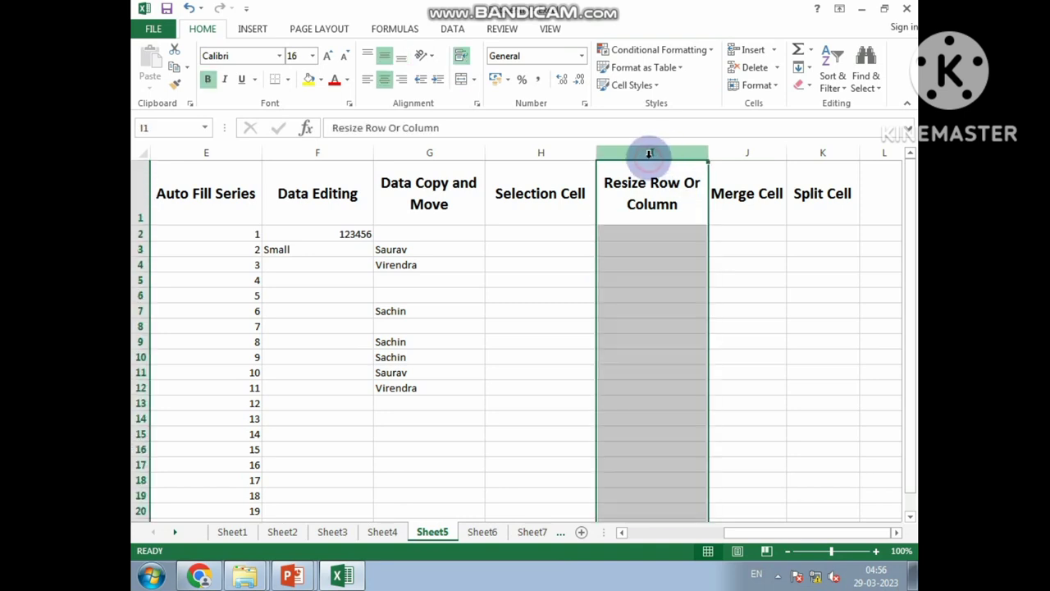
pyautogui.rightClick(694, 154)
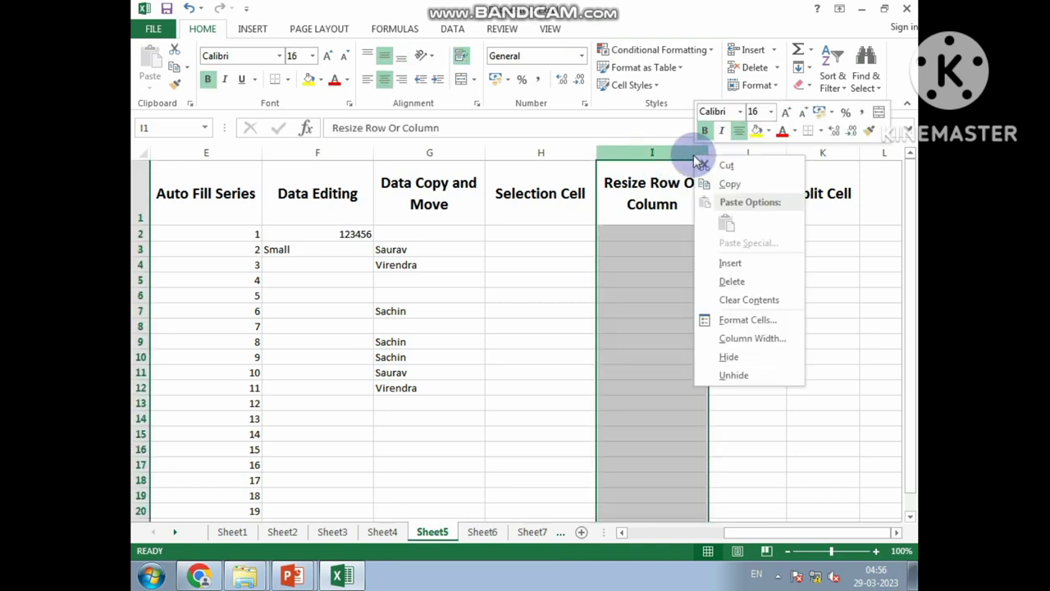
pyautogui.click(743, 339)
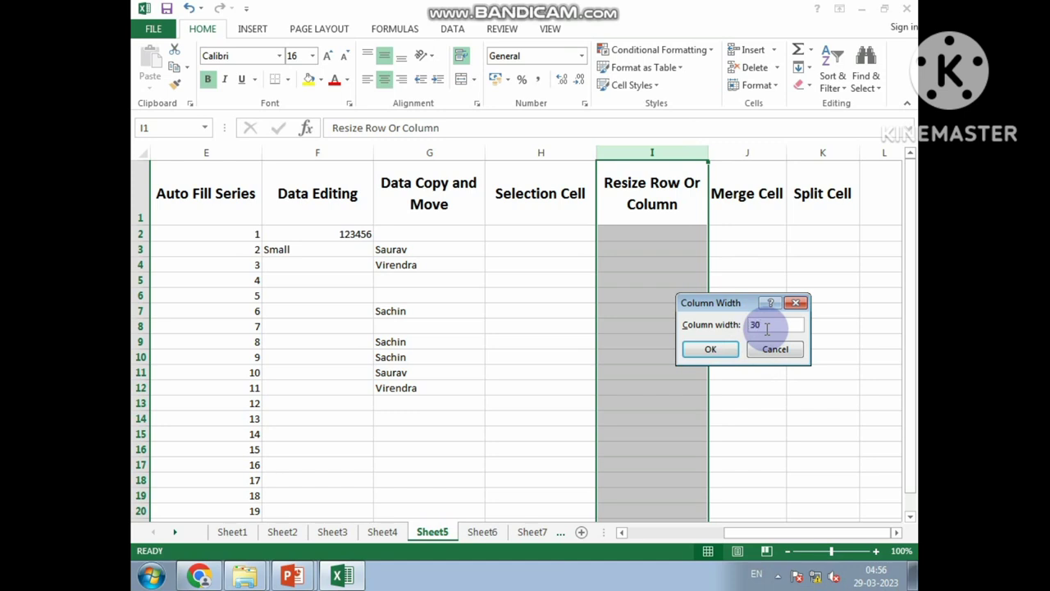
pyautogui.click(710, 349)
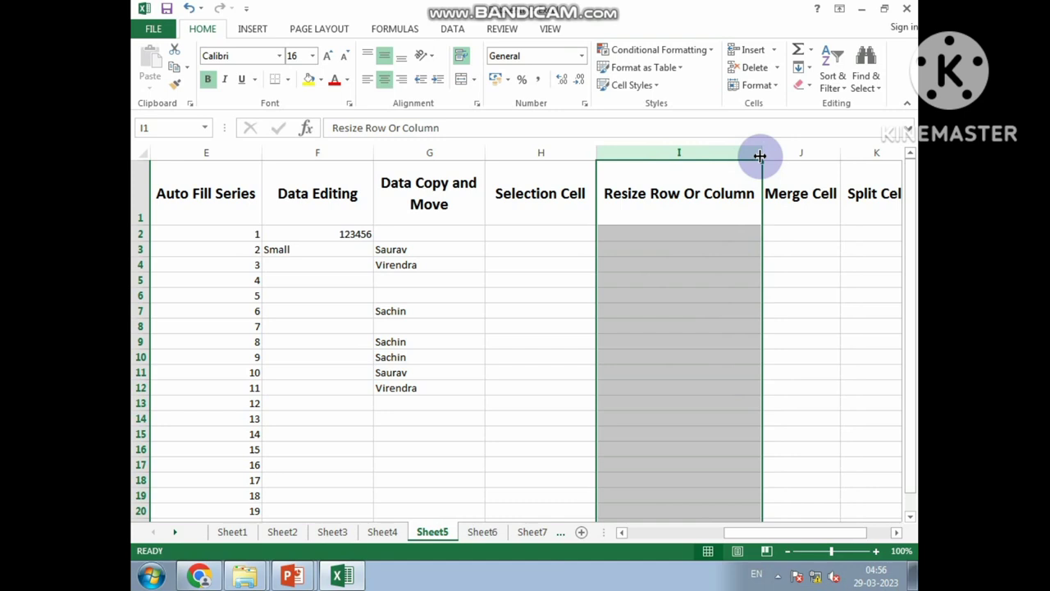
pyautogui.moveTo(760, 156)
pyautogui.mouseDown()
pyautogui.moveTo(674, 156)
pyautogui.moveTo(718, 163)
pyautogui.moveTo(703, 153)
pyautogui.mouseUp()
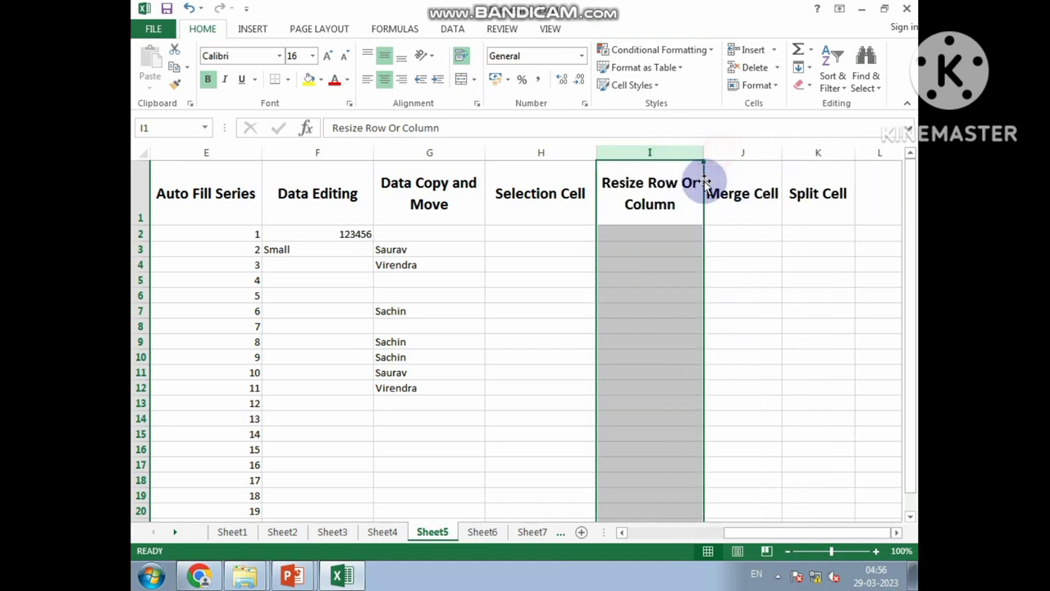
# Set row 2 height to 20, then drag it slightly taller.
pyautogui.rightClick(139, 234)
pyautogui.click(187, 415)
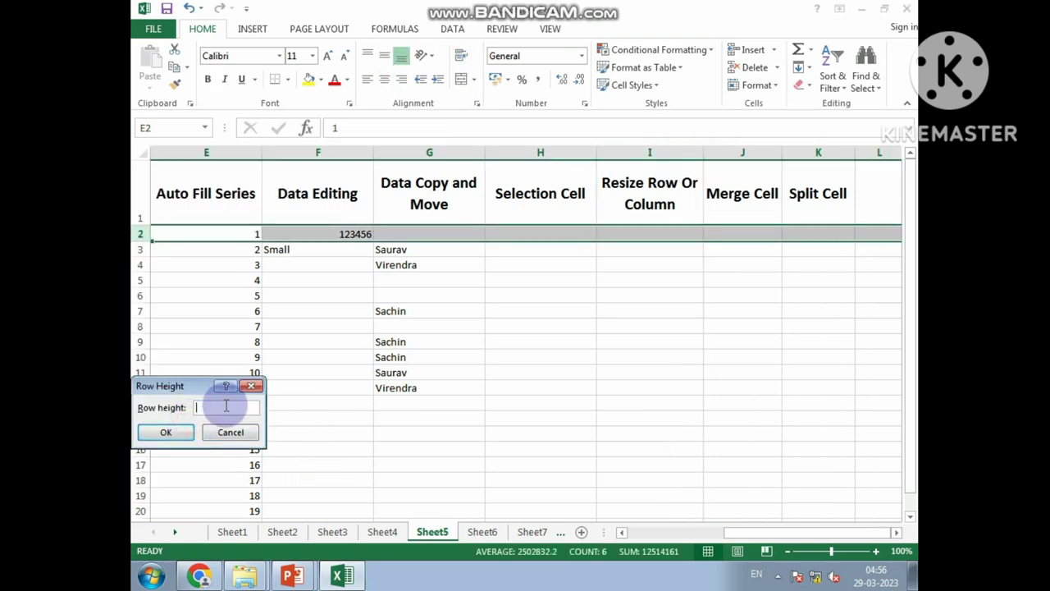
pyautogui.click(166, 432)
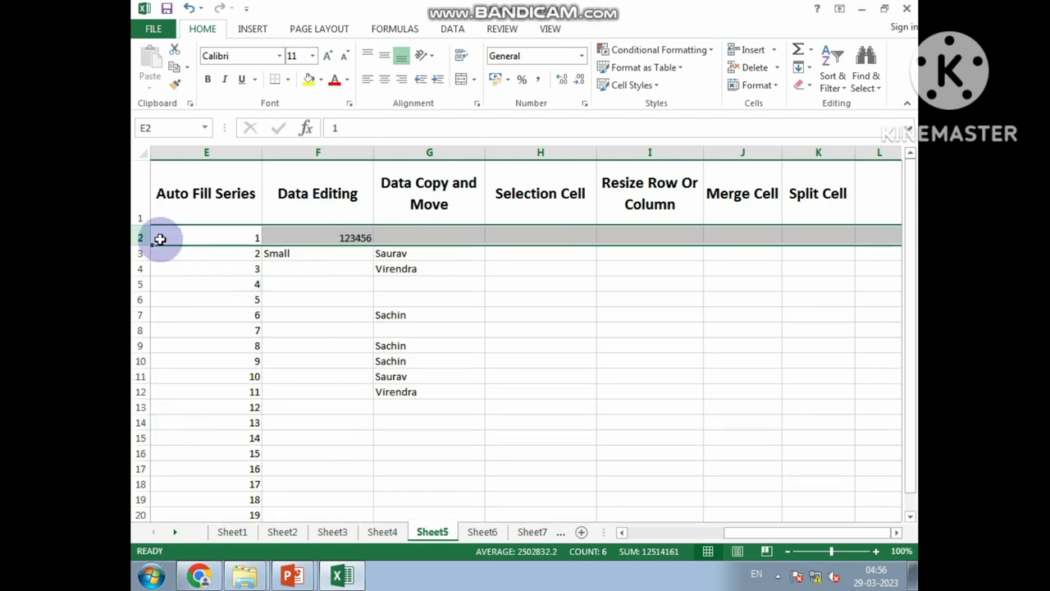
pyautogui.moveTo(146, 246)
pyautogui.mouseDown()
pyautogui.moveTo(148, 286)
pyautogui.moveTo(146, 241)
pyautogui.mouseUp()
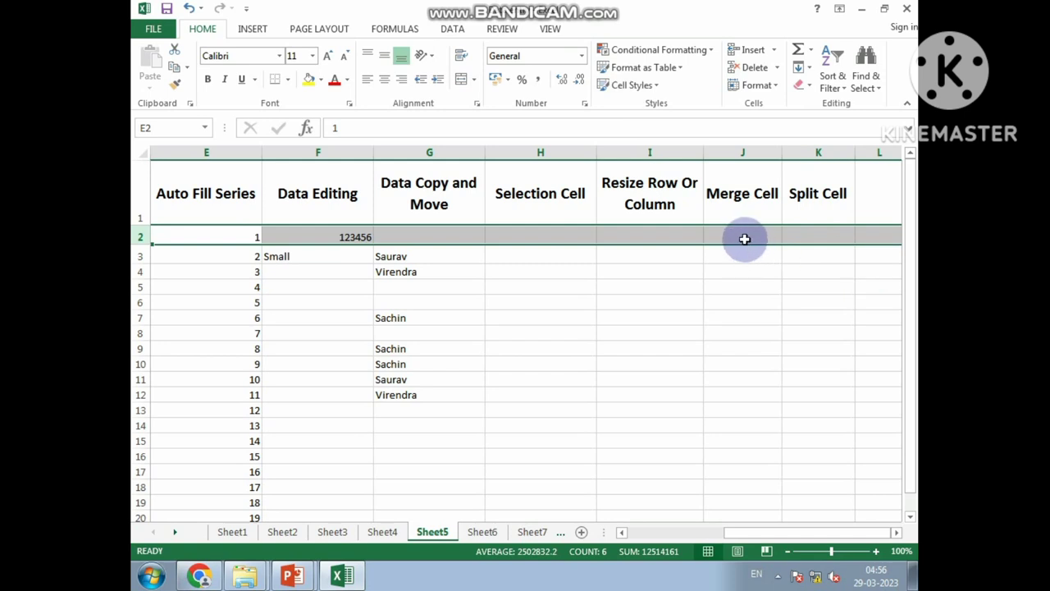
# Select J2:J4 and open the merge options, but dismiss them without merging.
pyautogui.click(755, 272)
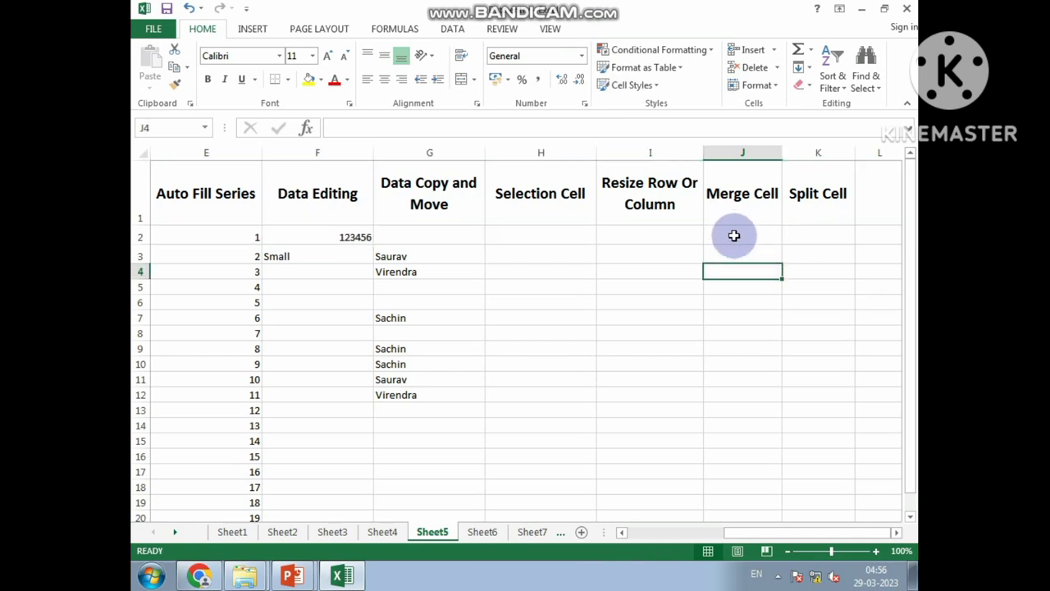
pyautogui.moveTo(735, 235)
pyautogui.mouseDown()
pyautogui.moveTo(744, 263)
pyautogui.moveTo(734, 270)
pyautogui.mouseUp()
pyautogui.click(738, 300)
pyautogui.click(732, 235)
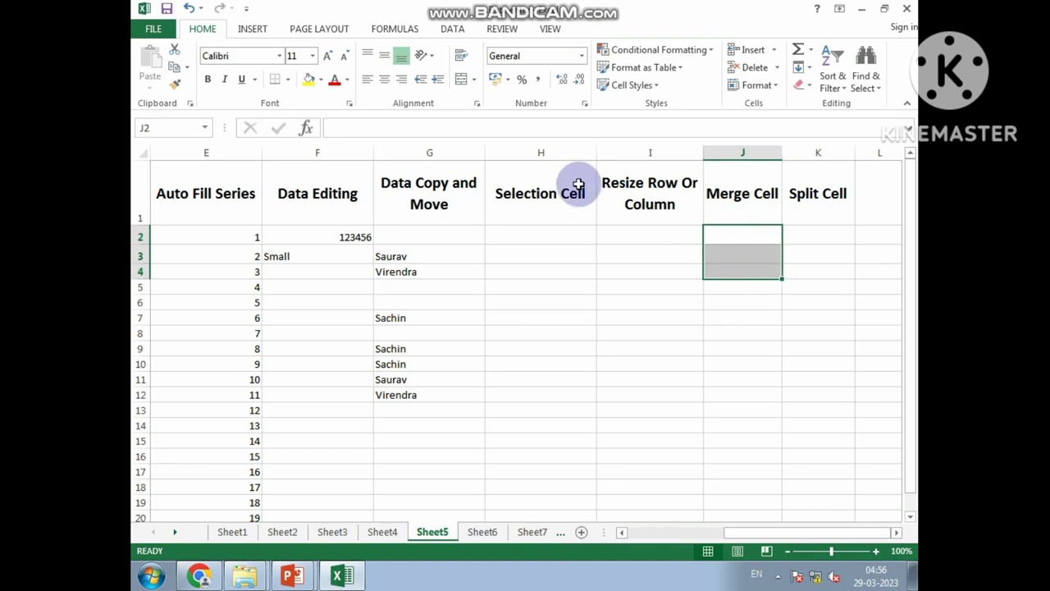
pyautogui.click(478, 85)
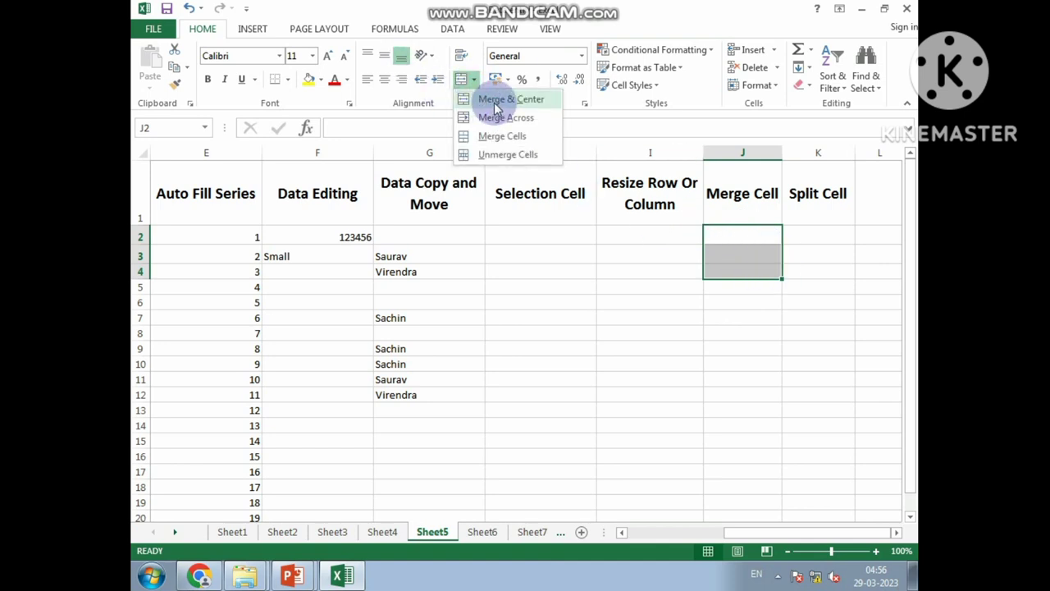
pyautogui.click(743, 302)
pyautogui.click(743, 287)
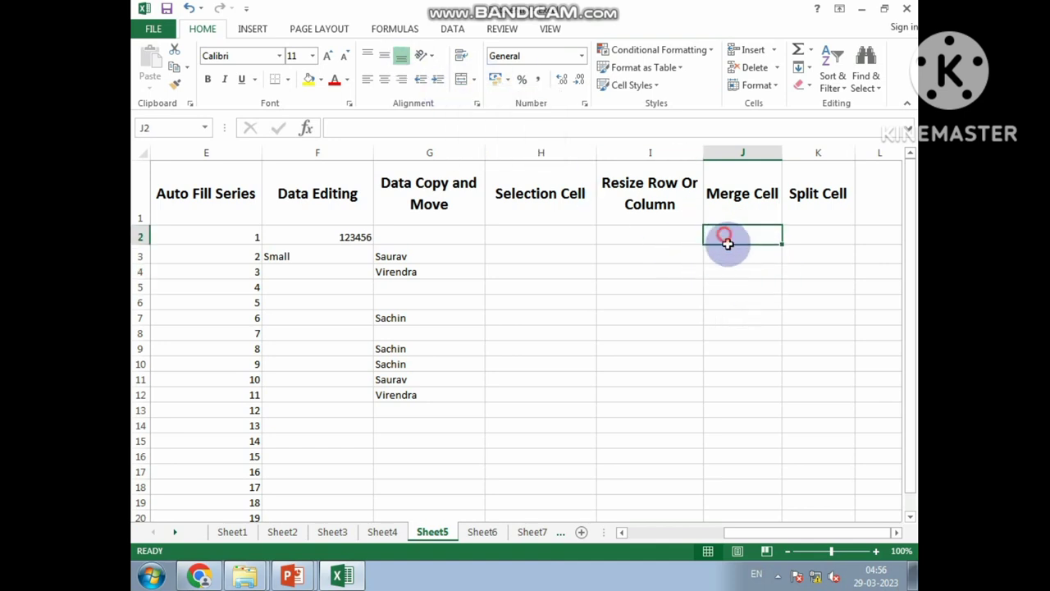
pyautogui.moveTo(727, 238); pyautogui.dragTo(732, 272)
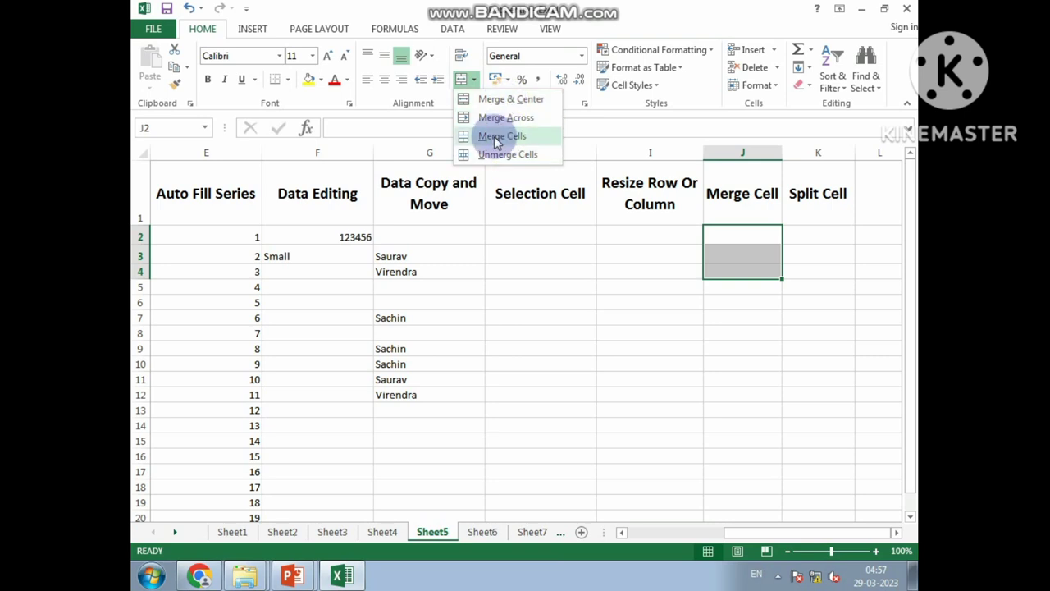
pyautogui.click(509, 154)
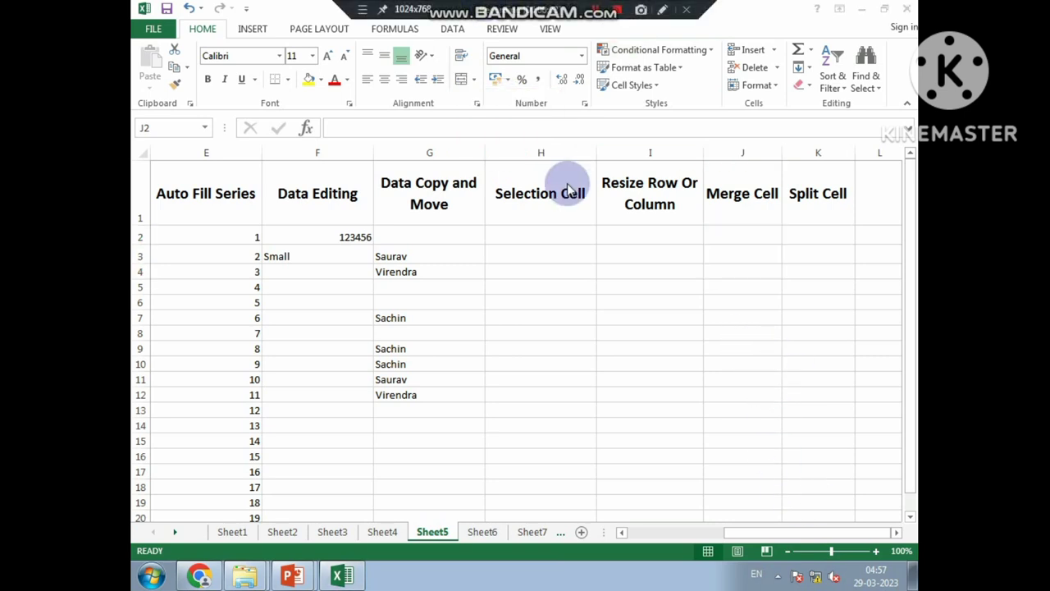
pyautogui.click(774, 364)
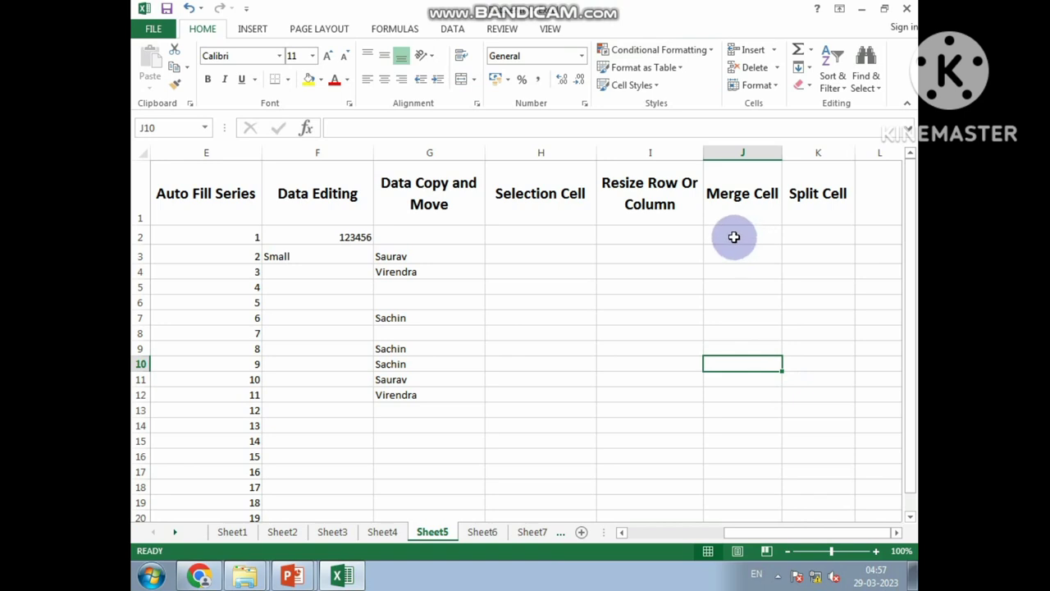
# Merge J2:J6 with Merge Cells and check the merged cell's span.
pyautogui.moveTo(735, 237)
pyautogui.mouseDown()
pyautogui.moveTo(738, 316)
pyautogui.moveTo(737, 305)
pyautogui.mouseUp()
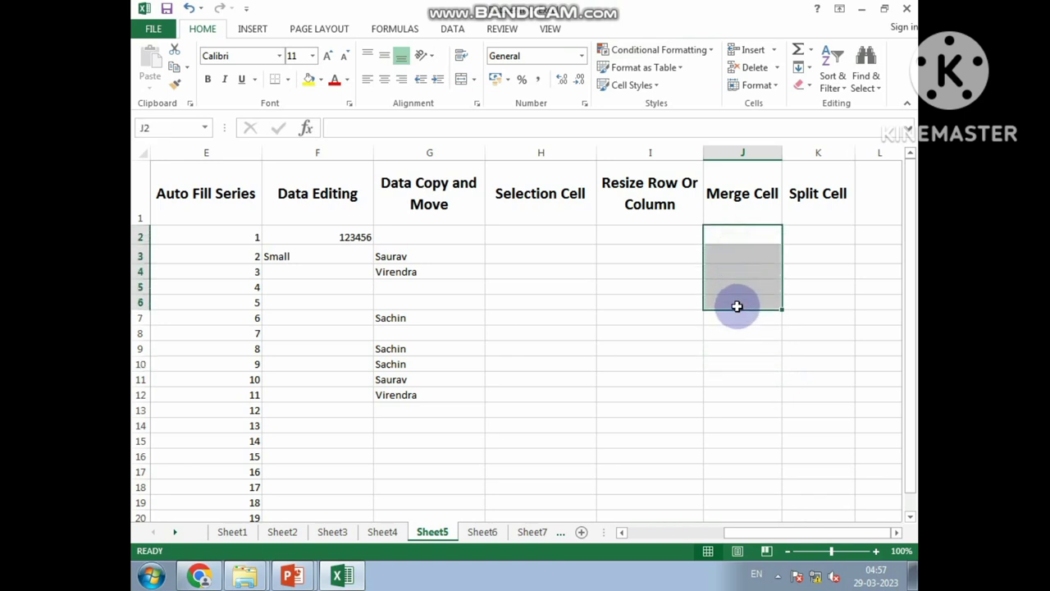
pyautogui.click(477, 85)
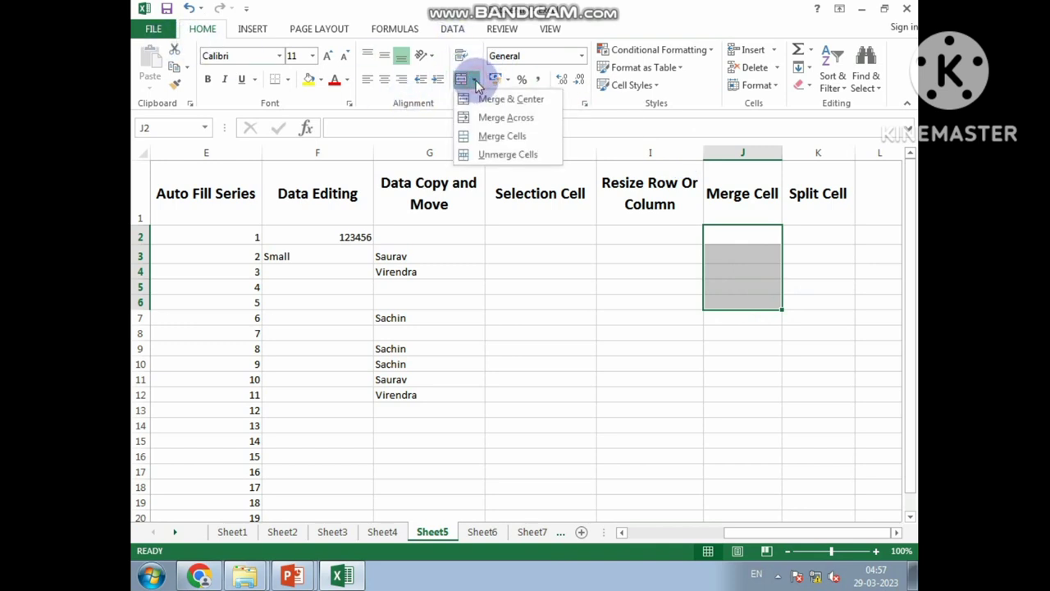
pyautogui.click(486, 140)
pyautogui.doubleClick(748, 289)
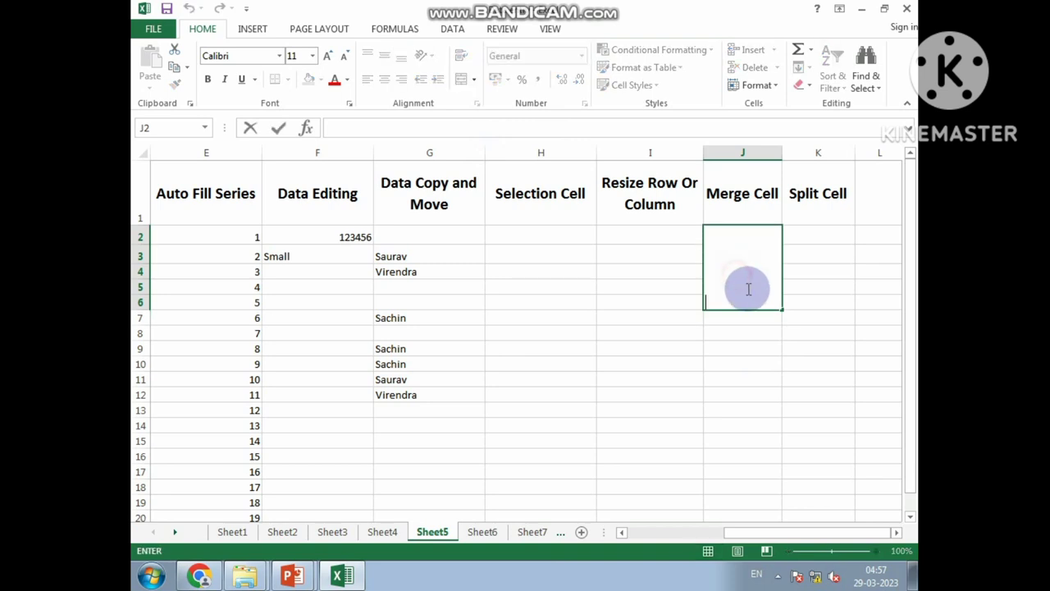
pyautogui.click(748, 353)
pyautogui.click(736, 237)
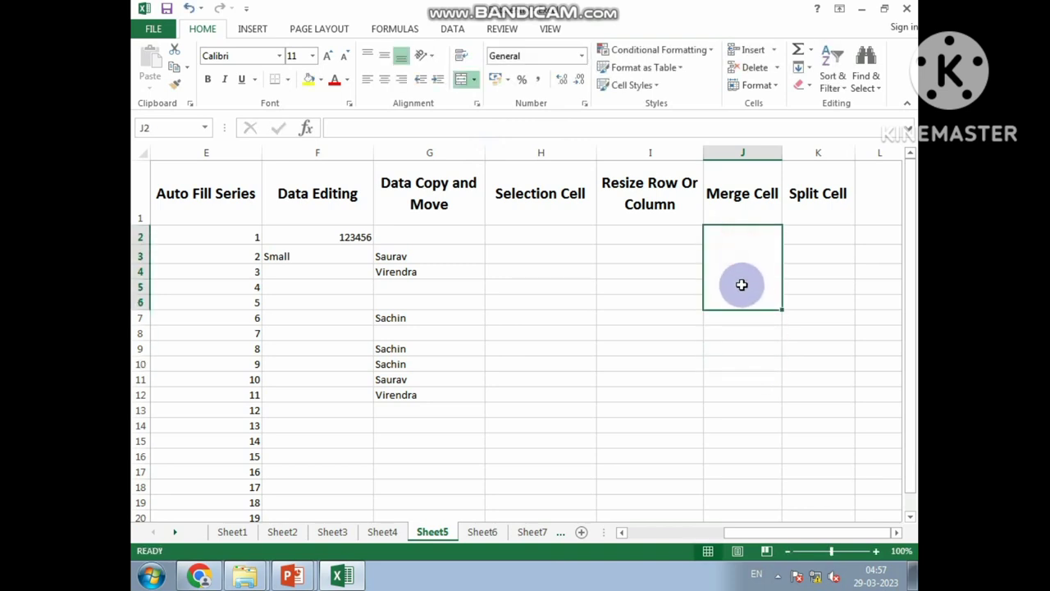
pyautogui.click(746, 328)
pyautogui.click(746, 265)
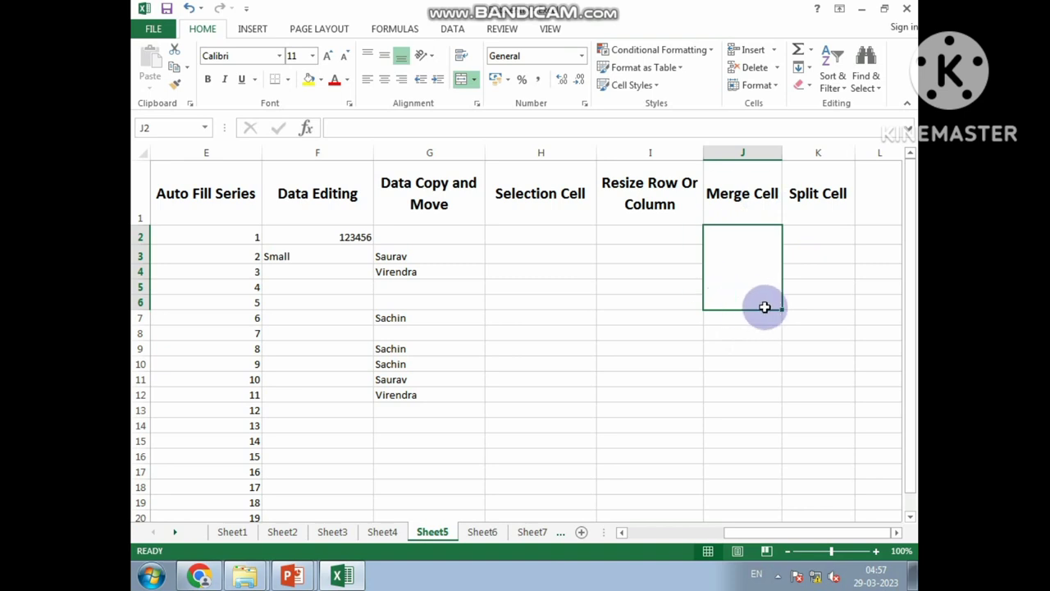
# Uncheck Merge cells on the Format Cells Alignment tab for the J2:J6 cell.
pyautogui.rightClick(751, 258)
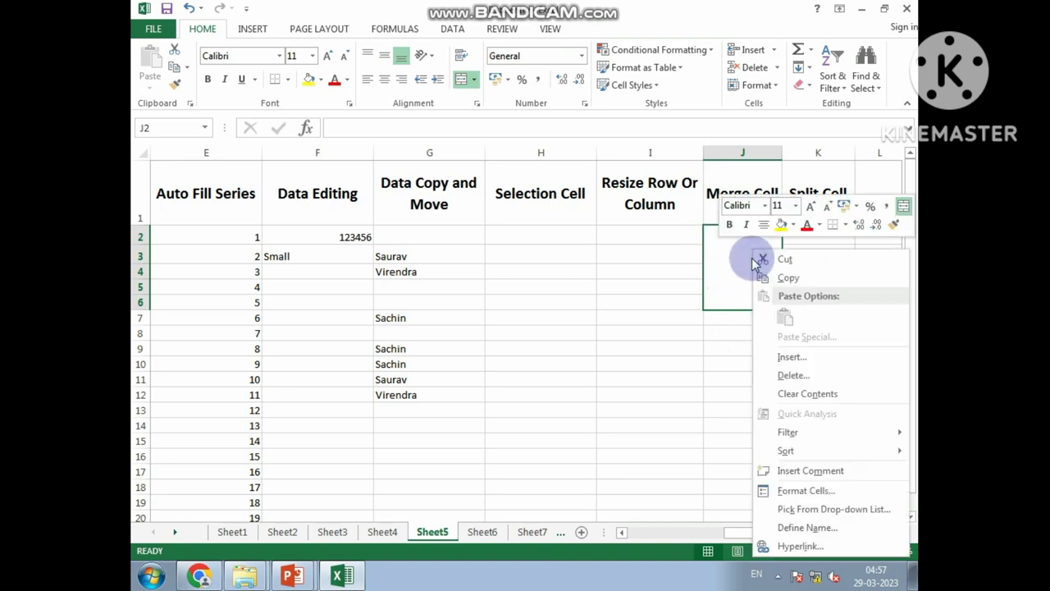
pyautogui.click(800, 493)
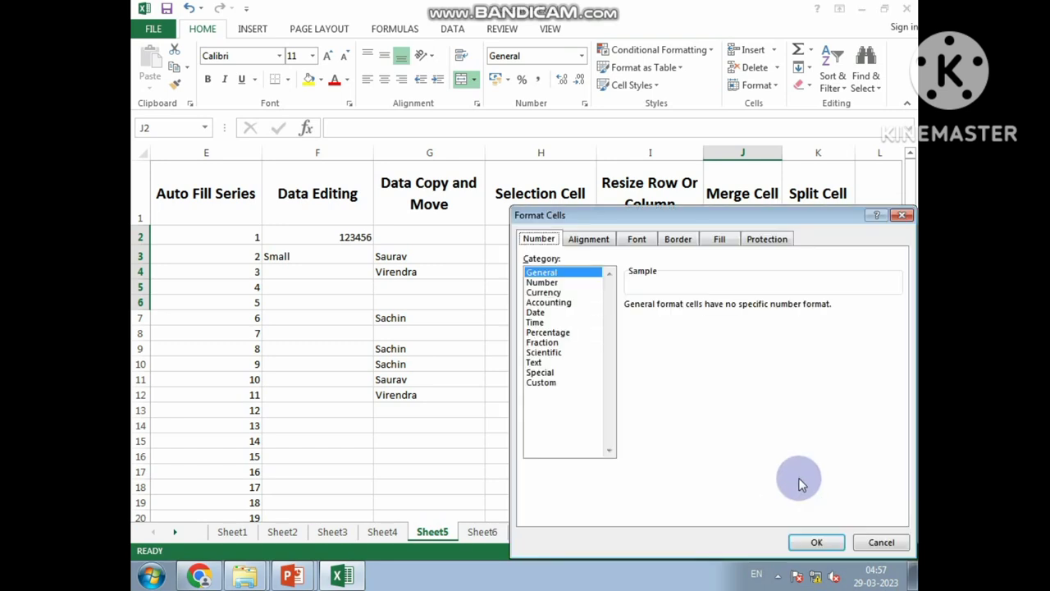
pyautogui.click(606, 241)
pyautogui.click(566, 401)
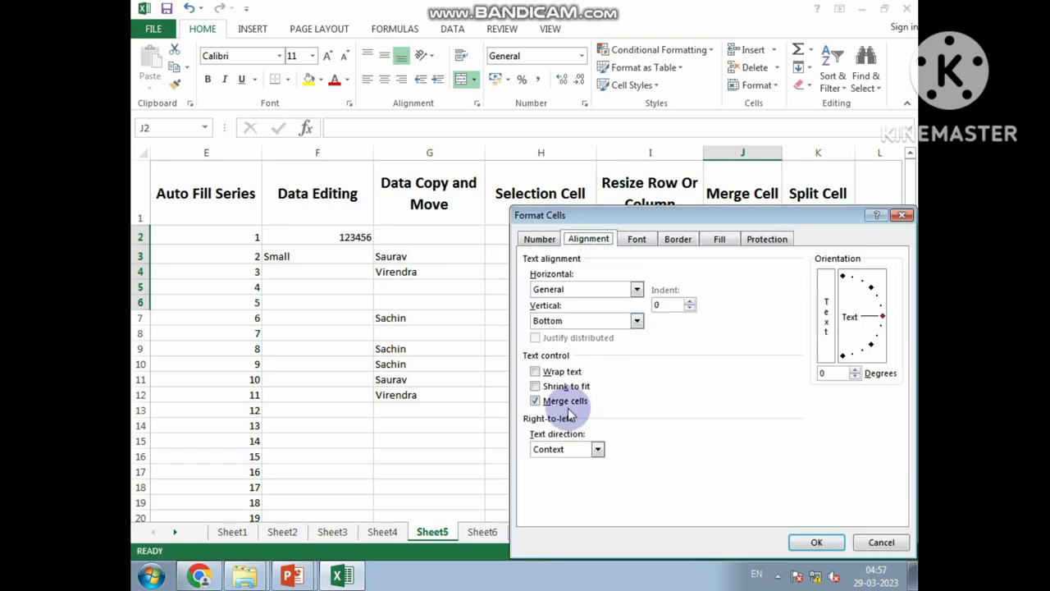
pyautogui.click(813, 542)
pyautogui.click(632, 366)
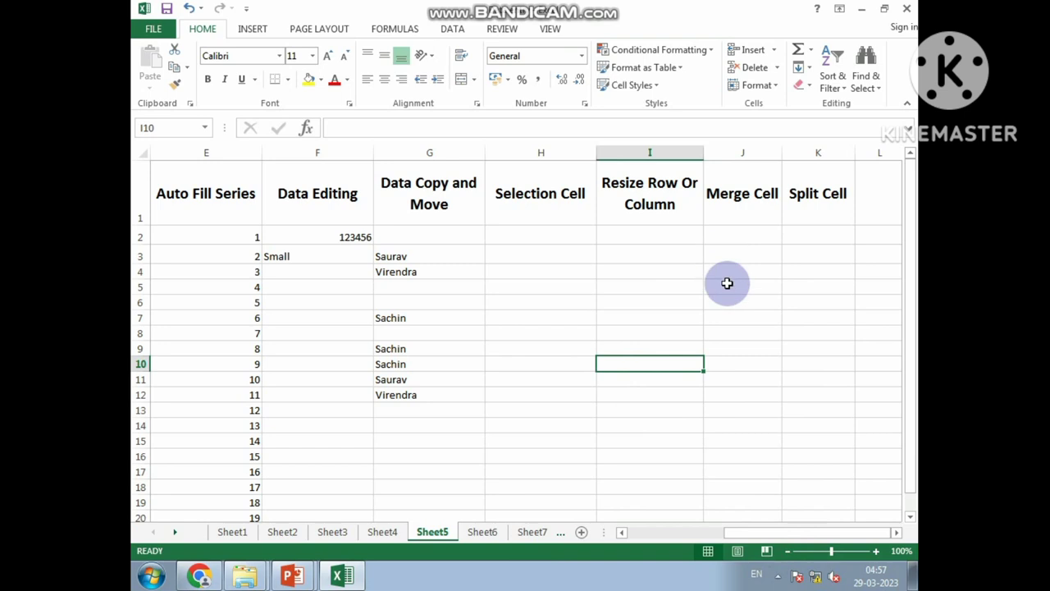
pyautogui.click(804, 233)
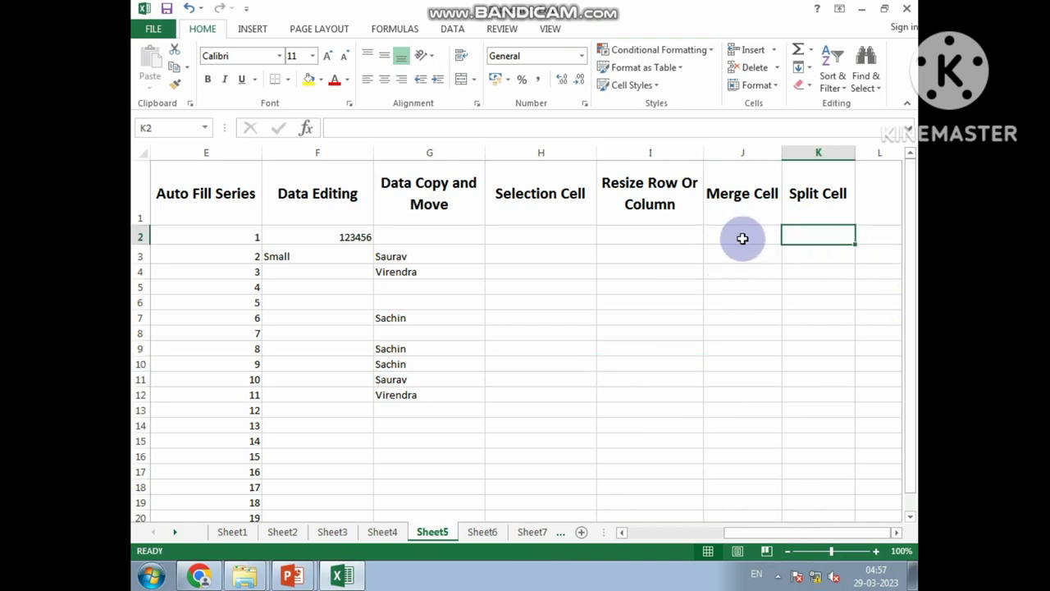
pyautogui.moveTo(747, 236); pyautogui.dragTo(749, 303)
pyautogui.moveTo(819, 234); pyautogui.dragTo(839, 289)
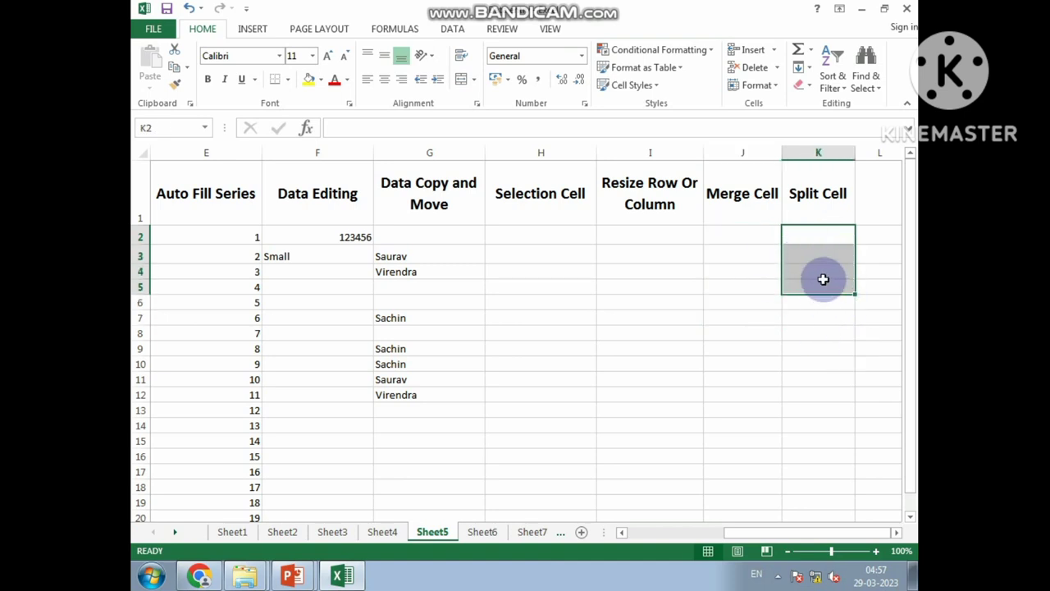
pyautogui.click(823, 301)
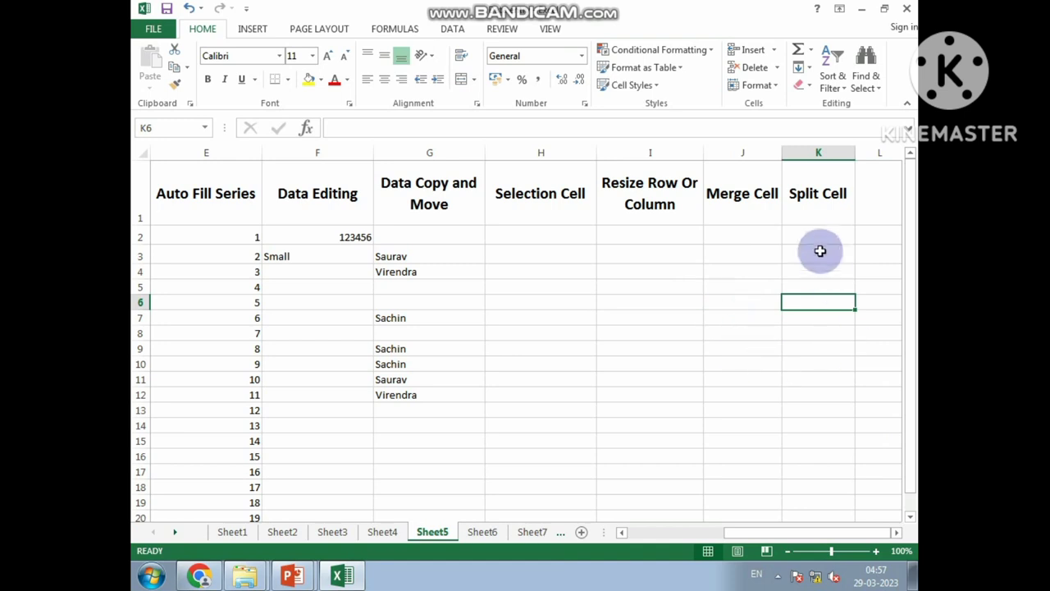
pyautogui.click(813, 240)
pyautogui.rightClick(810, 235)
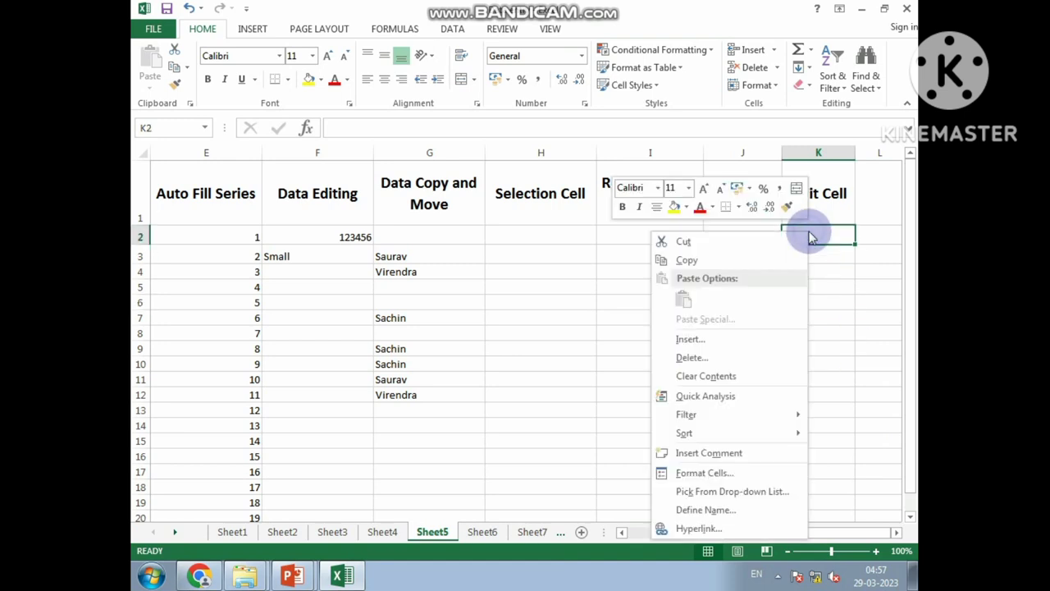
pyautogui.click(835, 296)
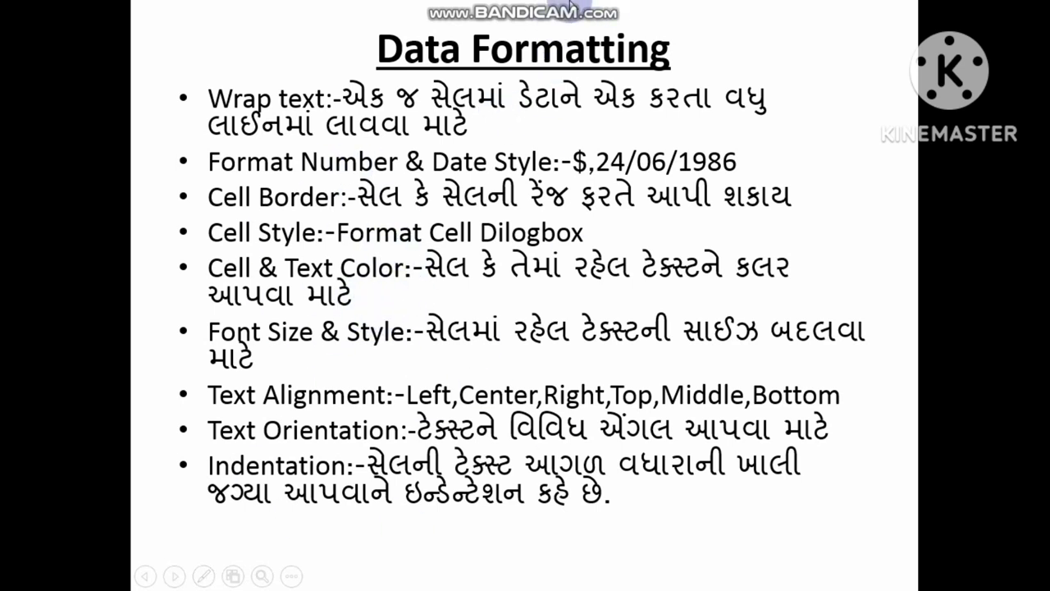
# Leave the Data Formatting slideshow and return to Excel's Sheet2 contact table.
pyautogui.hotkey('alt', 'Tab')
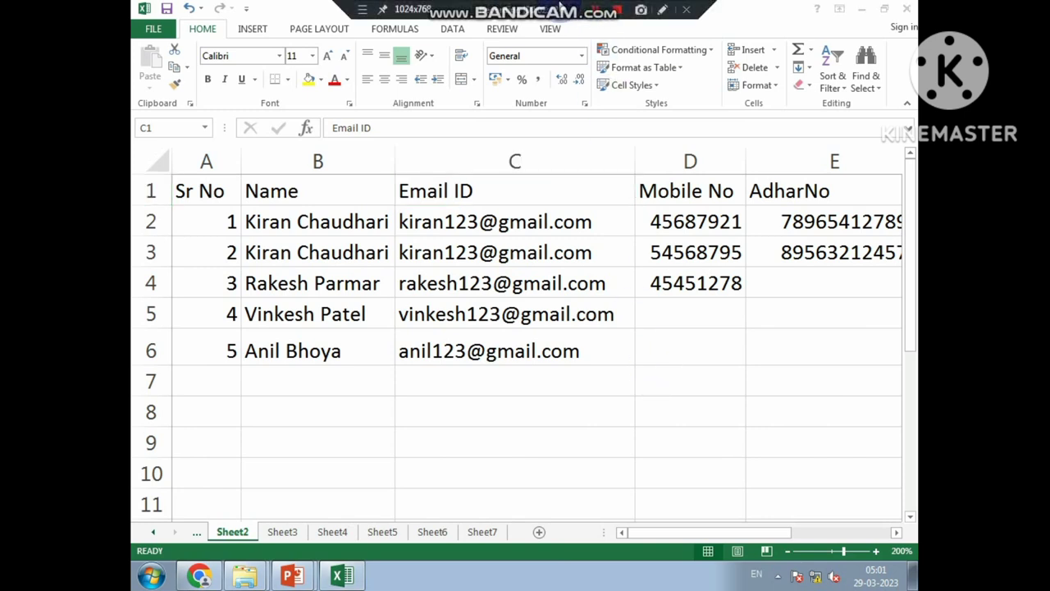
# Select the Sheet2 table from the Sr No header in A1 through AdharNo column E, row 7.
pyautogui.click(482, 402)
pyautogui.click(230, 212)
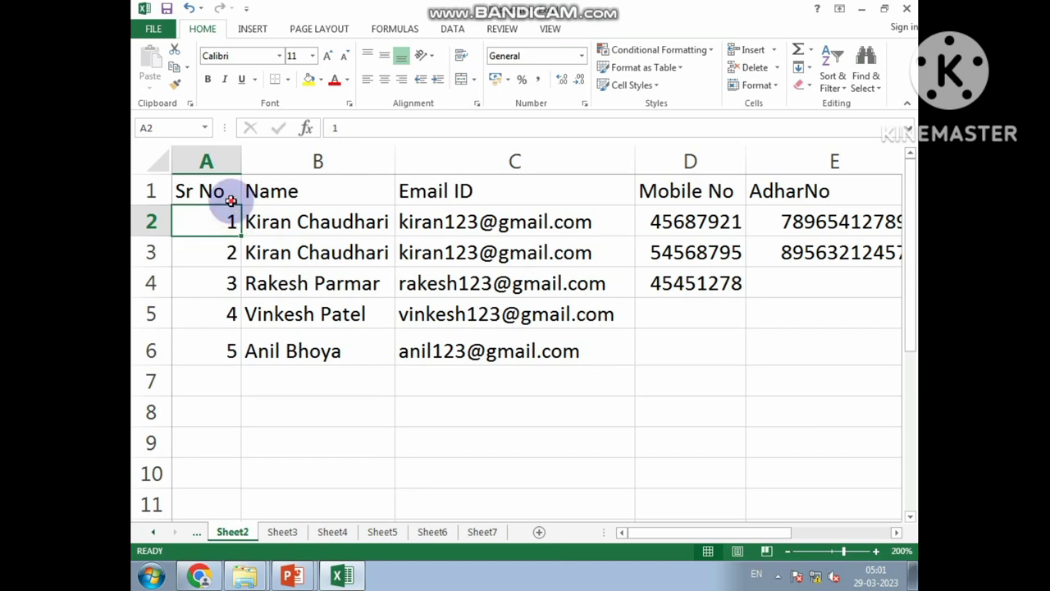
pyautogui.click(320, 199)
pyautogui.click(209, 194)
pyautogui.click(315, 200)
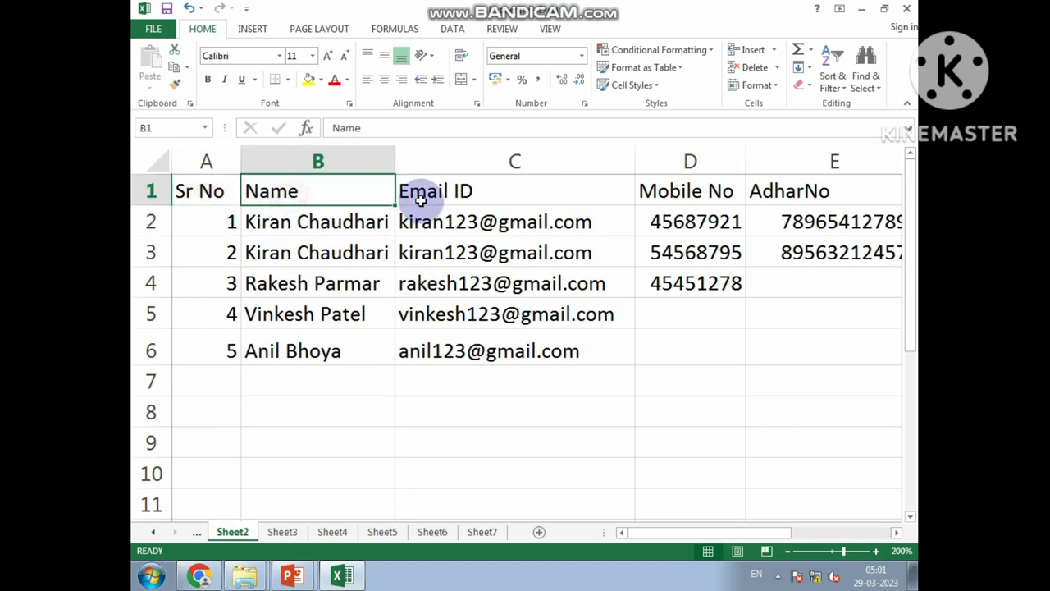
pyautogui.click(422, 207)
pyautogui.click(690, 197)
pyautogui.click(853, 197)
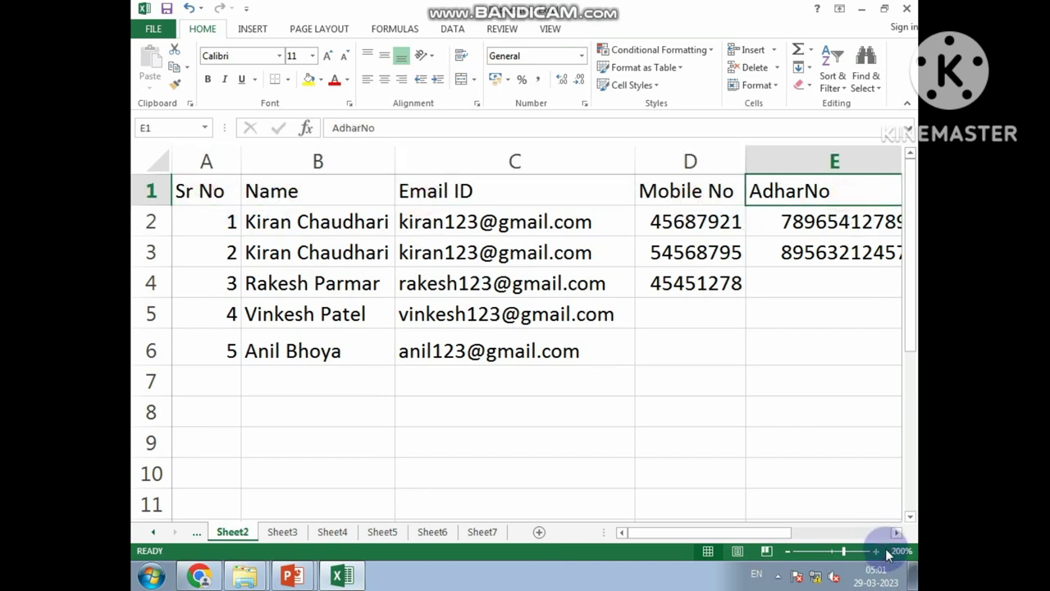
pyautogui.click(621, 444)
pyautogui.moveTo(220, 190)
pyautogui.mouseDown()
pyautogui.moveTo(405, 329)
pyautogui.moveTo(627, 369)
pyautogui.mouseUp()
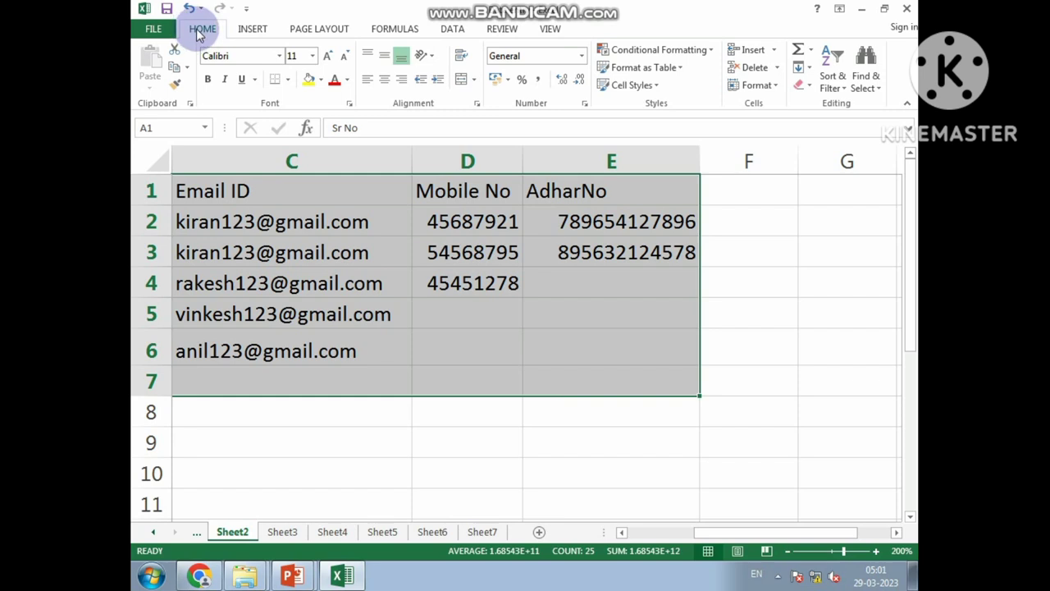
# Apply All Borders from the Home tab to every cell of the A1:E7 table.
pyautogui.click(253, 29)
pyautogui.click(205, 34)
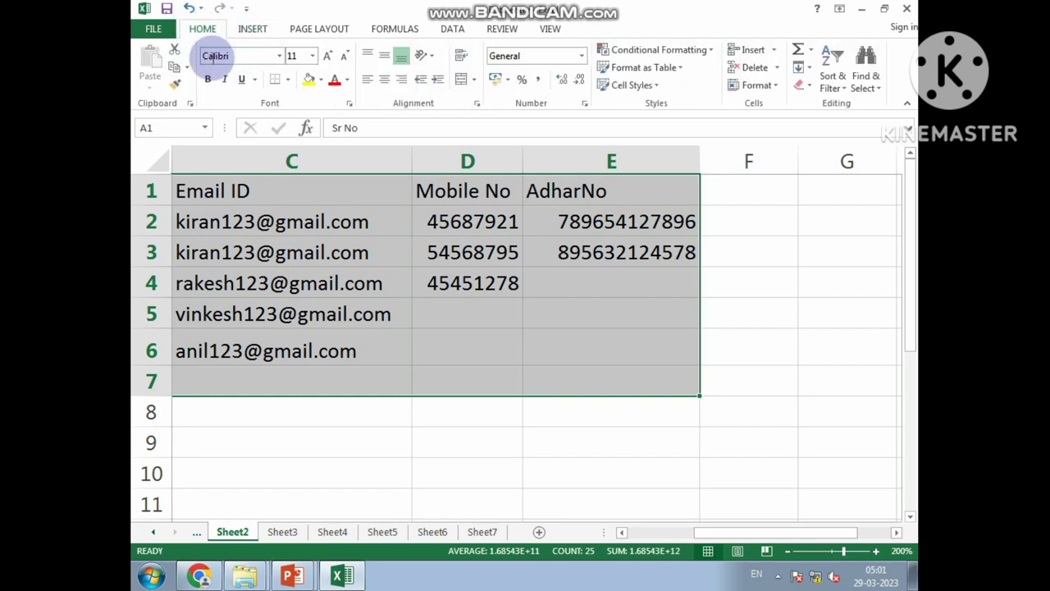
pyautogui.click(288, 79)
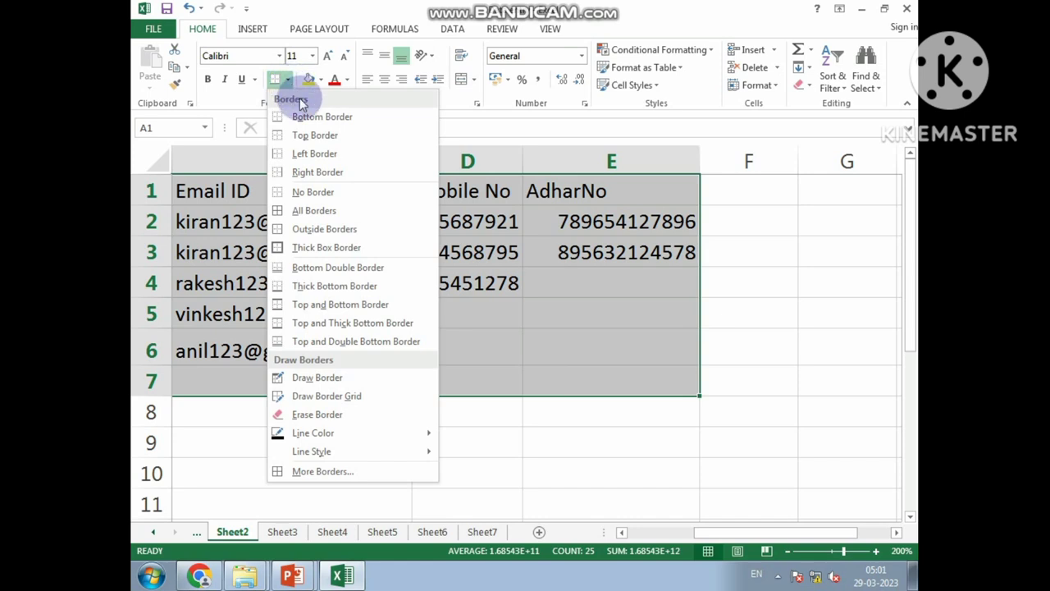
pyautogui.click(303, 214)
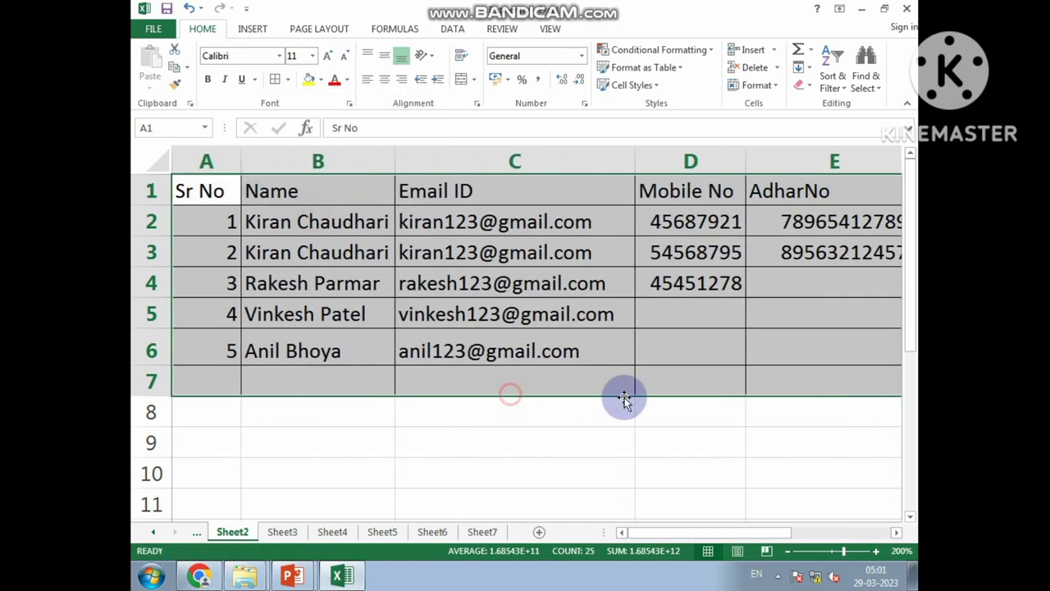
pyautogui.click(495, 414)
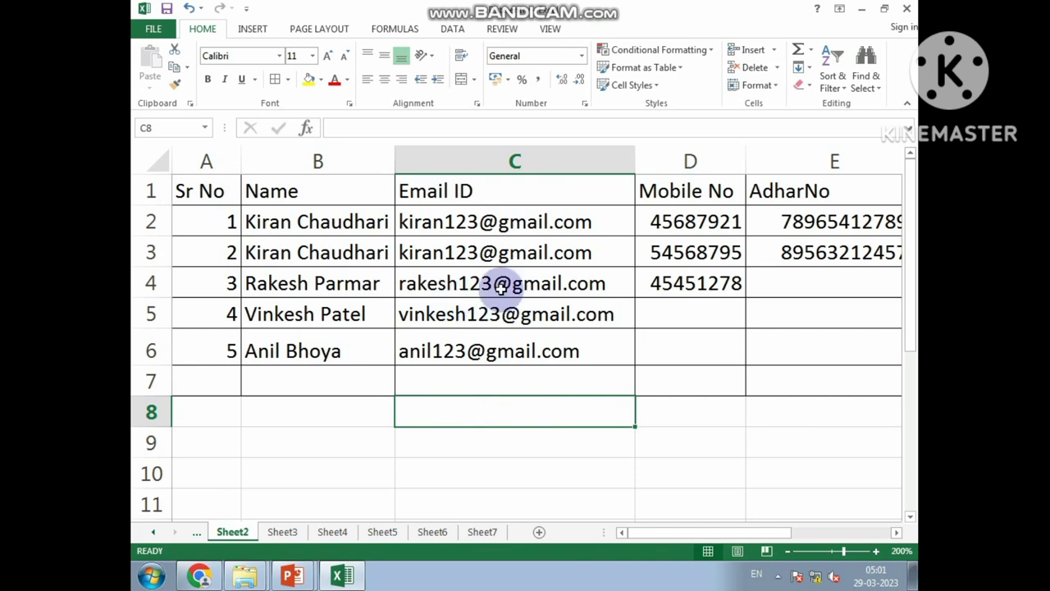
pyautogui.click(516, 318)
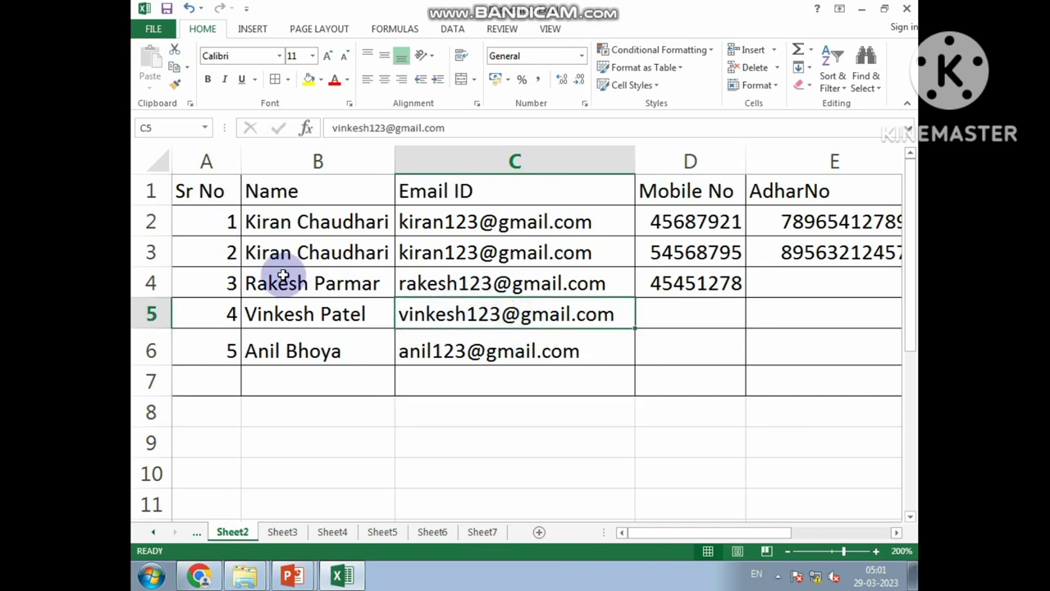
pyautogui.click(265, 223)
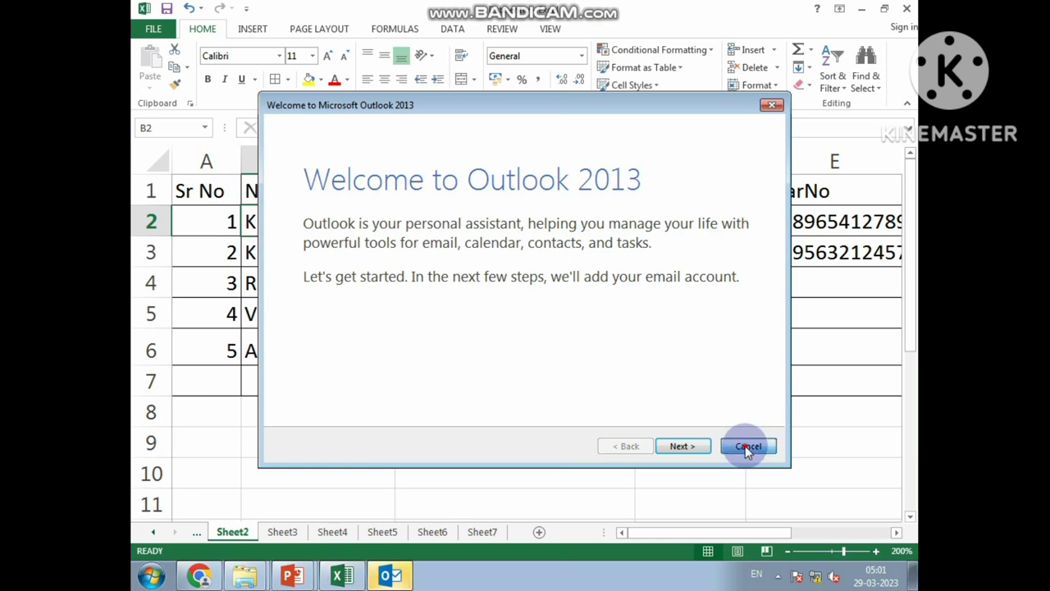
pyautogui.click(746, 446)
pyautogui.click(593, 344)
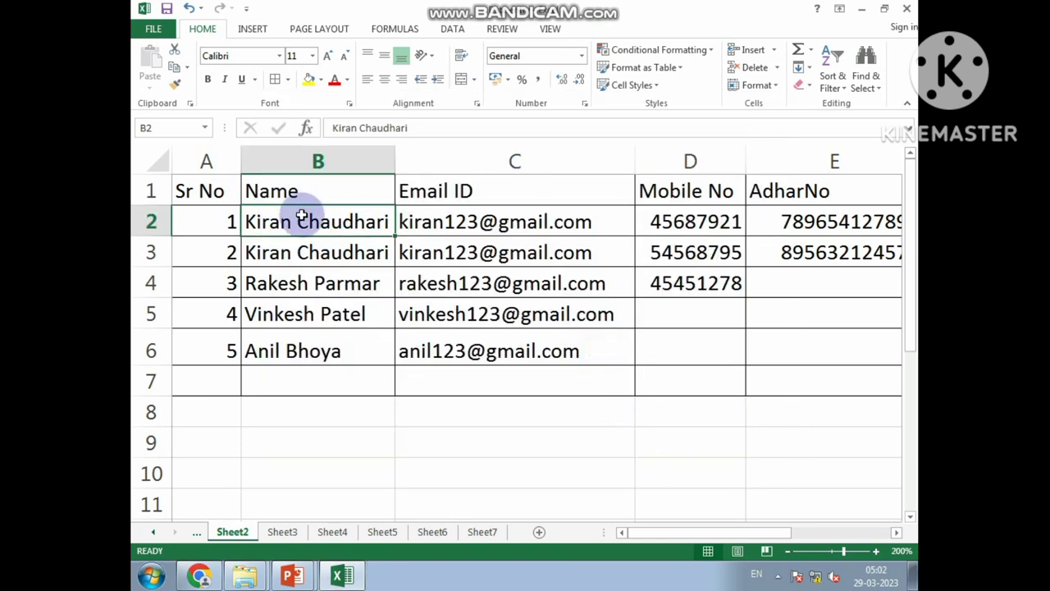
pyautogui.click(303, 216)
# Select the names in B2:B6 and browse the font list without changing the font.
pyautogui.moveTo(293, 219); pyautogui.dragTo(318, 338)
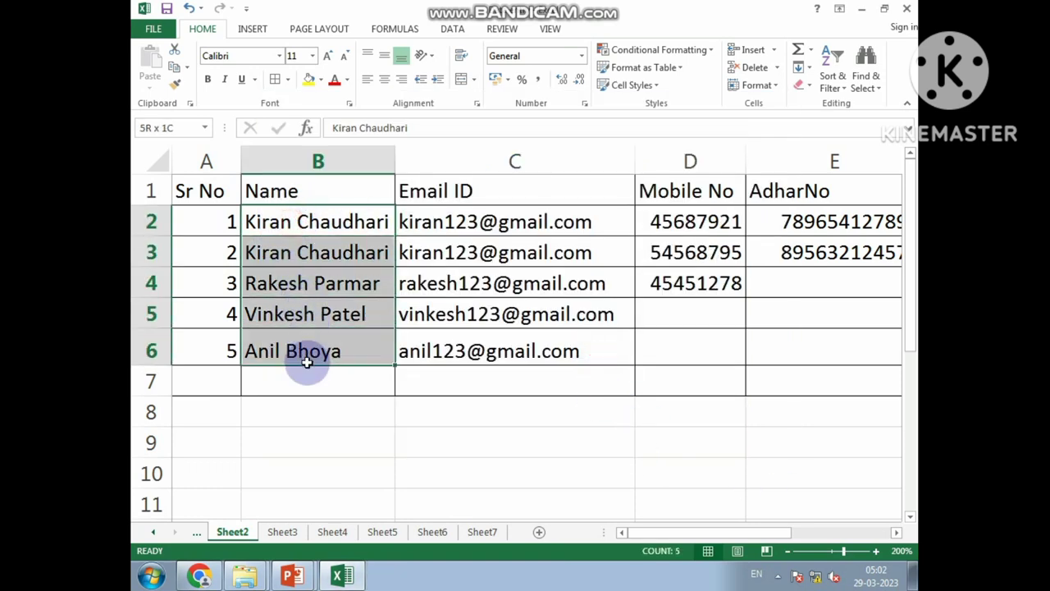
pyautogui.click(280, 56)
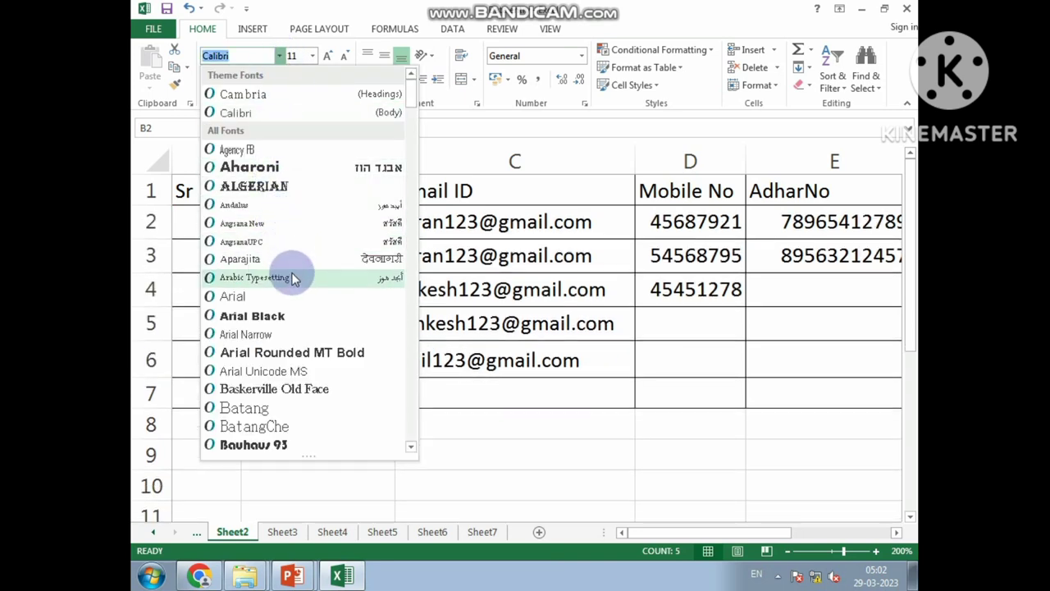
pyautogui.click(731, 256)
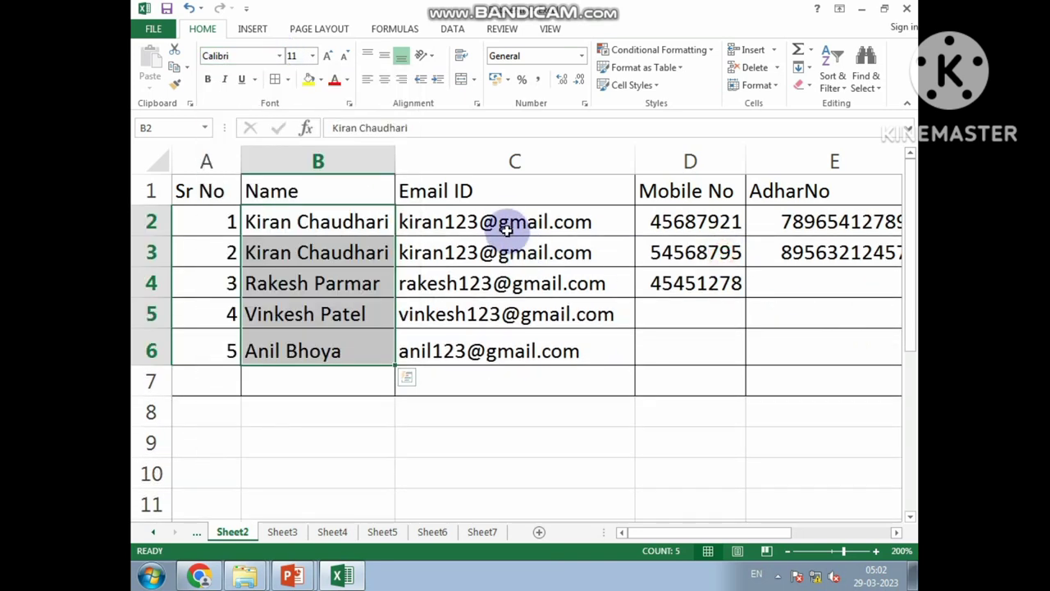
# Resize the email addresses in C2:C6, trying 12 and 16 before shrinking them back down.
pyautogui.moveTo(507, 229); pyautogui.dragTo(526, 352)
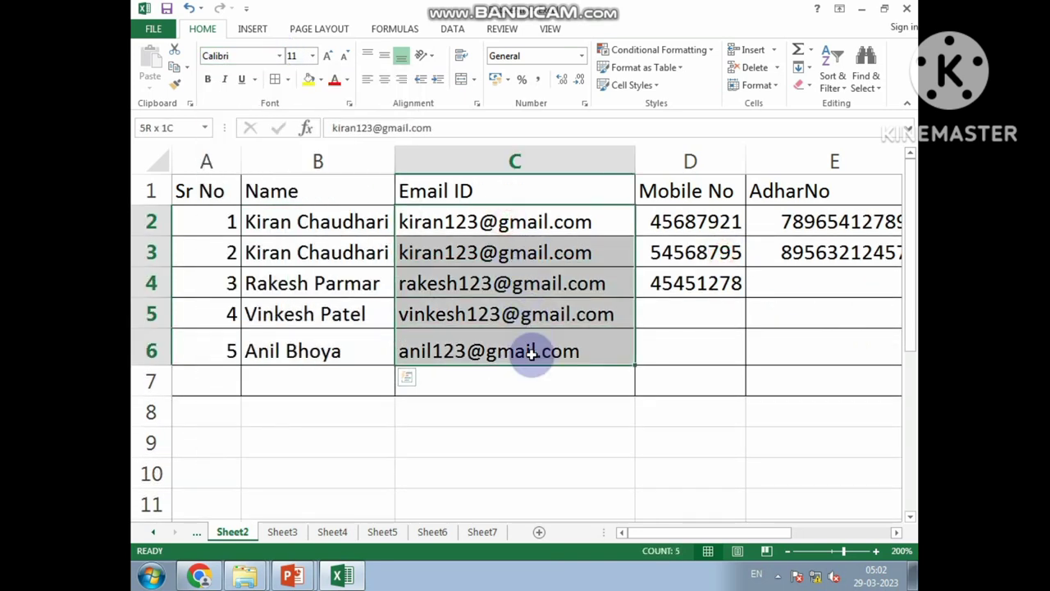
pyautogui.click(314, 56)
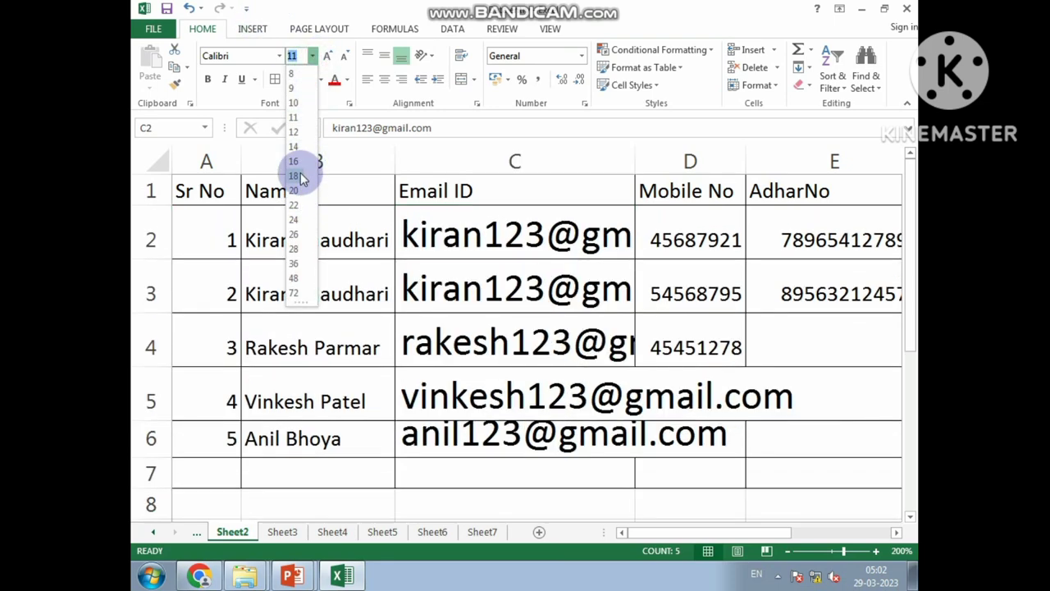
pyautogui.click(293, 131)
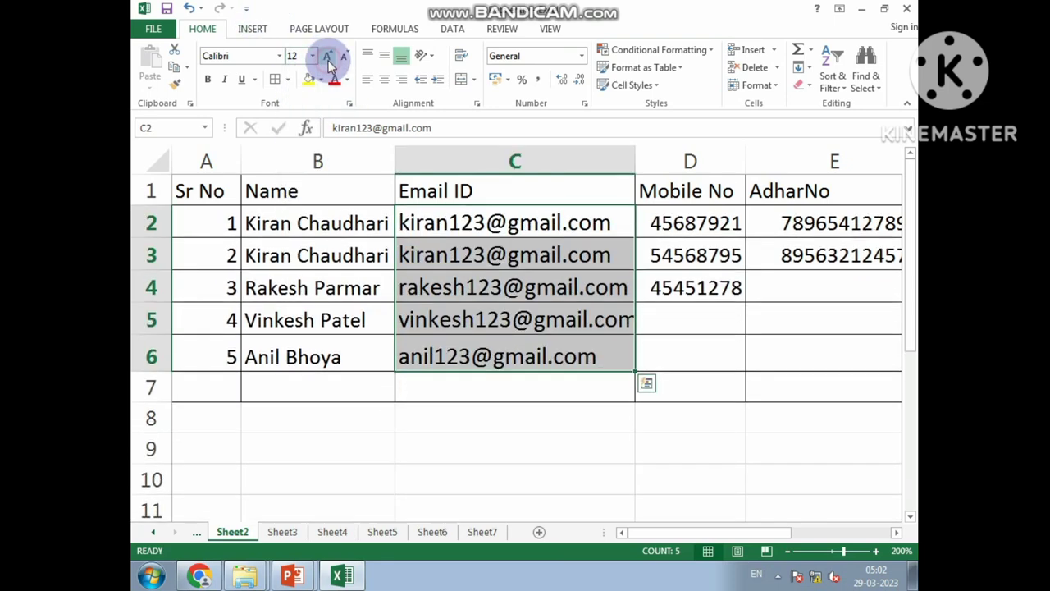
pyautogui.click(327, 57)
pyautogui.click(327, 57)
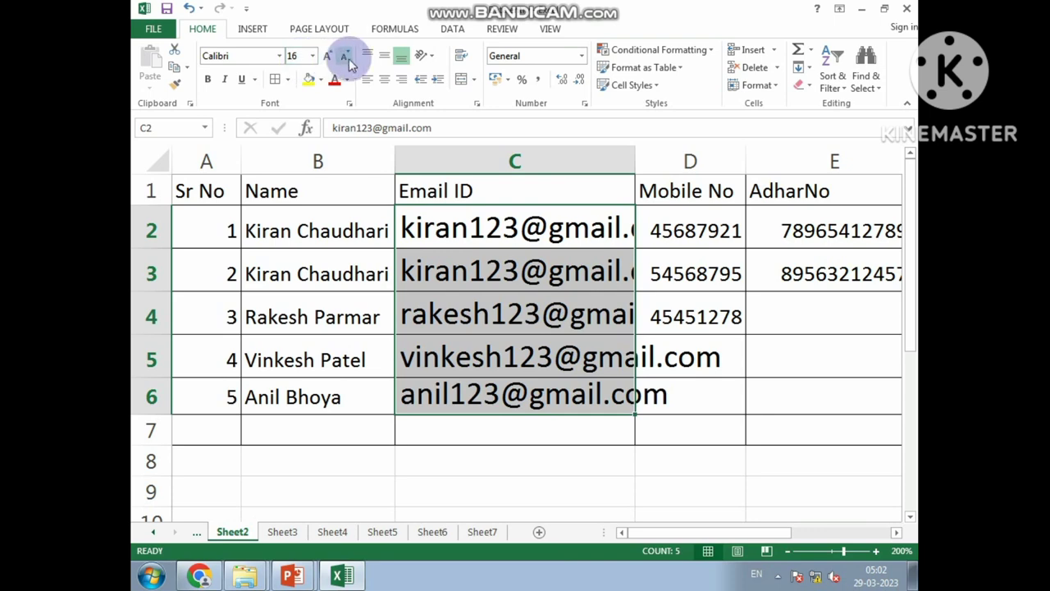
pyautogui.click(344, 57)
pyautogui.click(345, 58)
pyautogui.click(344, 58)
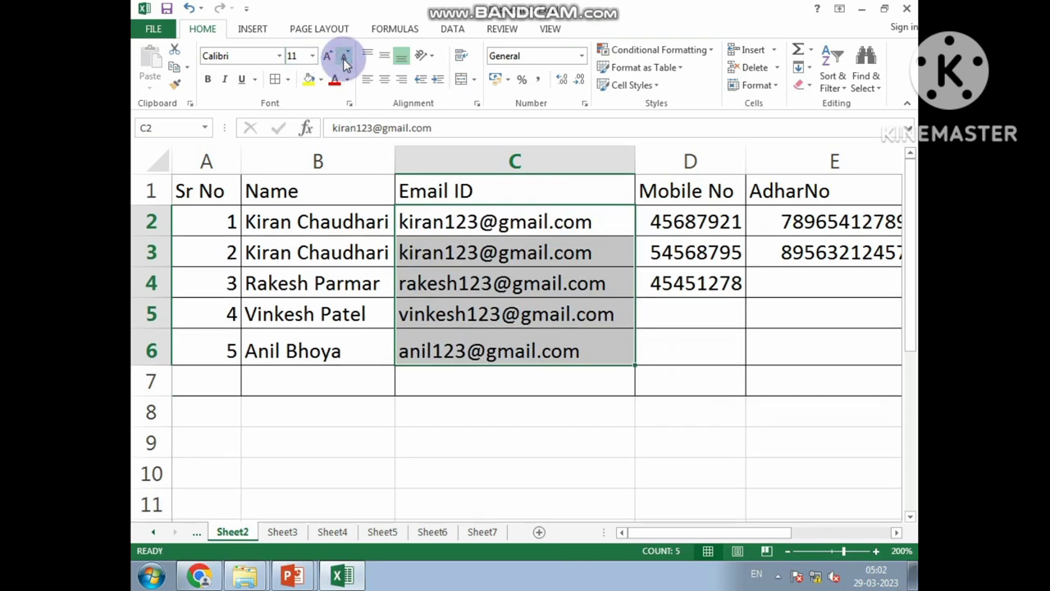
pyautogui.click(344, 58)
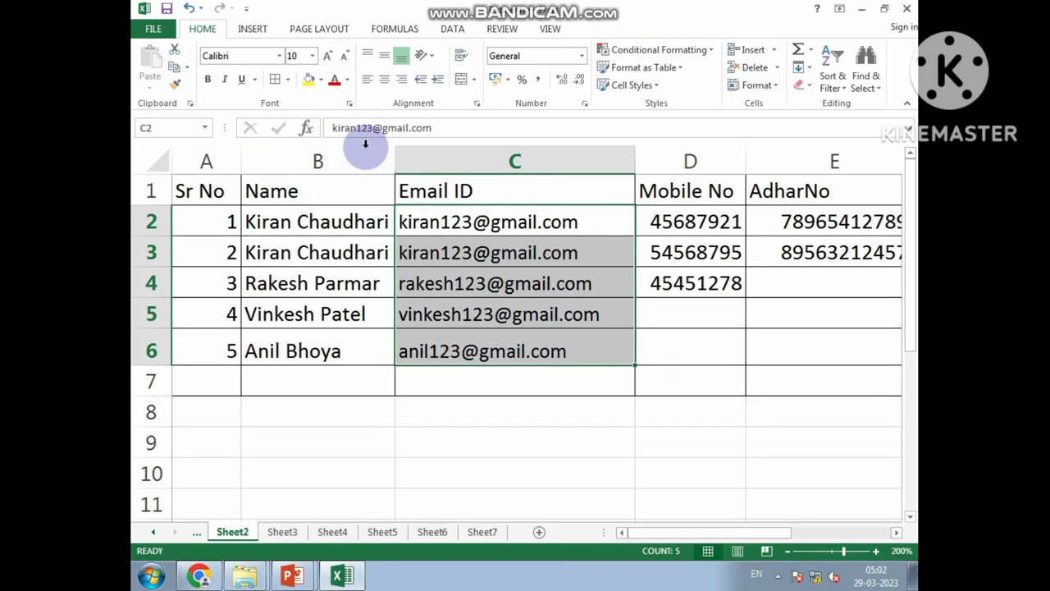
# Set the email addresses in C2:C6 to the Algerian font.
pyautogui.click(280, 56)
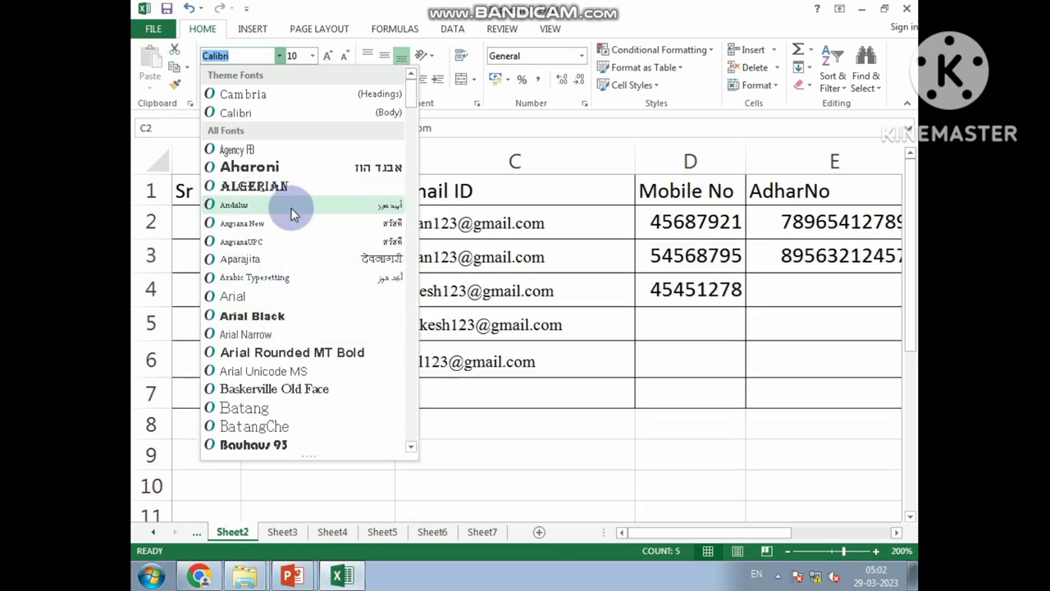
pyautogui.click(288, 187)
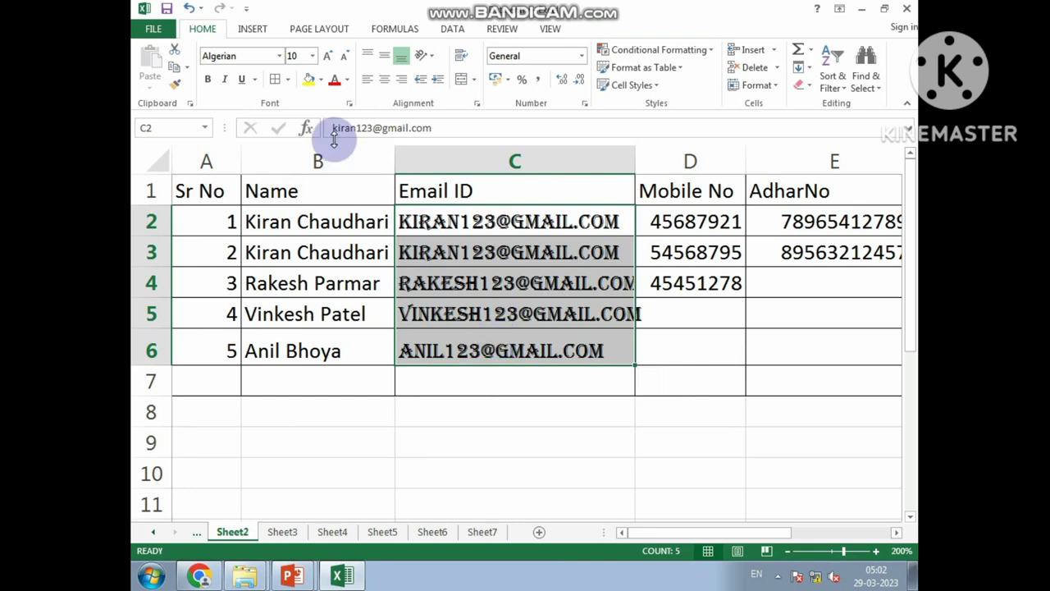
pyautogui.click(279, 55)
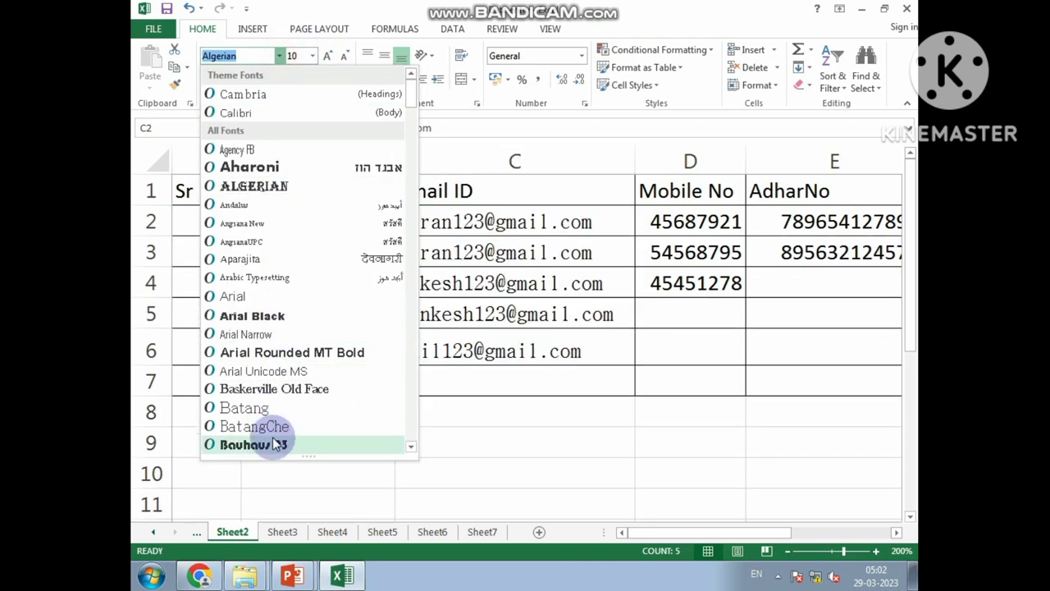
pyautogui.click(414, 123)
pyautogui.moveTo(415, 125); pyautogui.dragTo(410, 82)
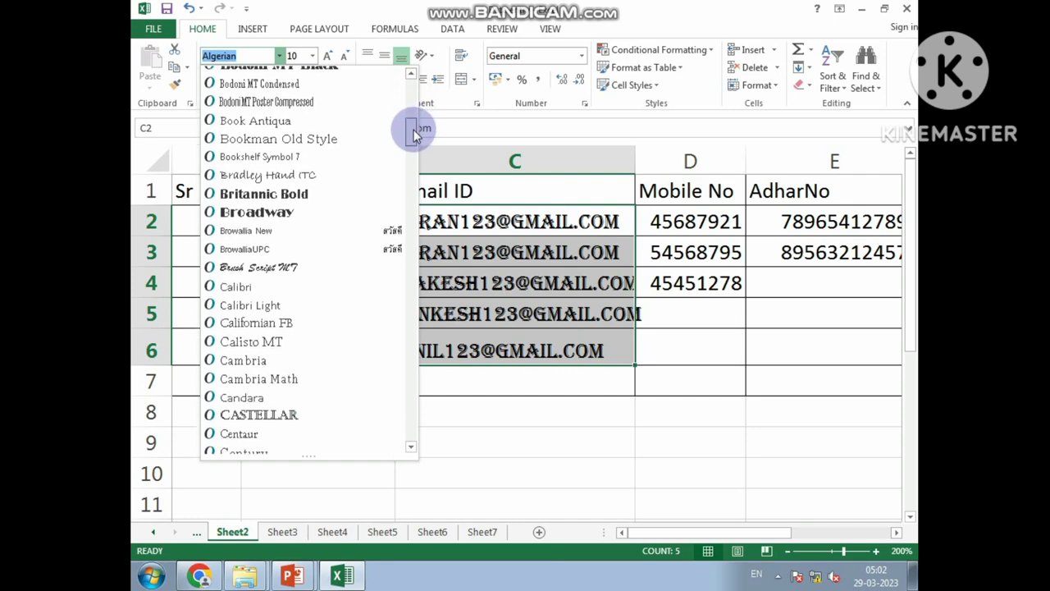
pyautogui.click(313, 57)
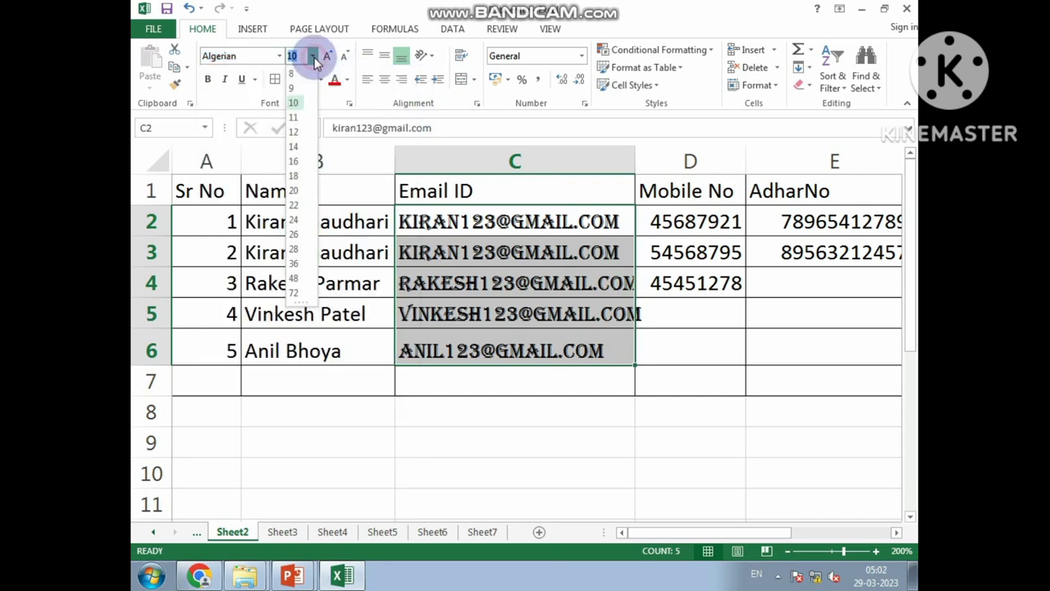
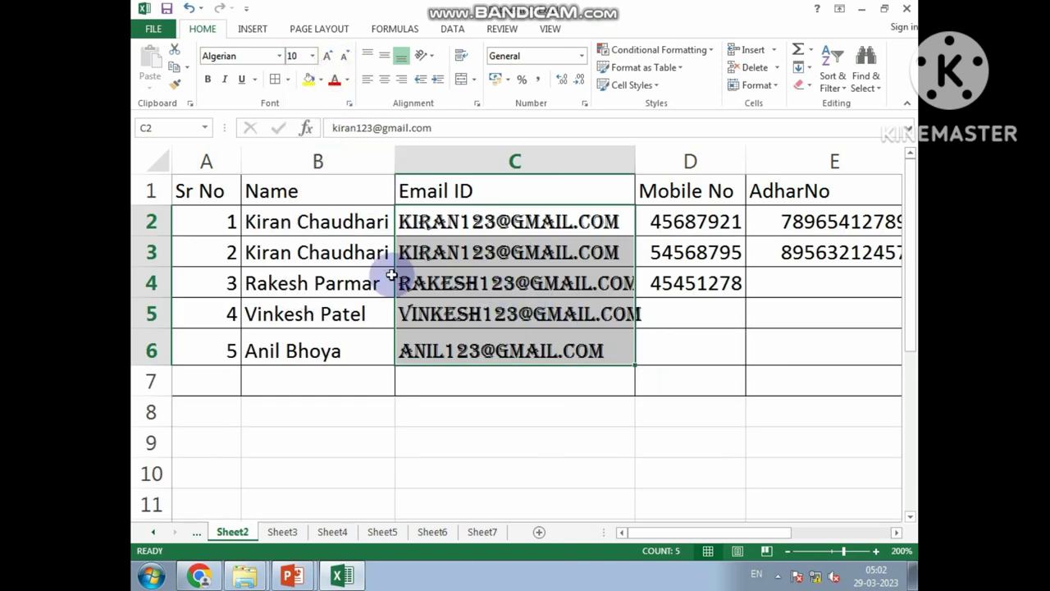
# Make the name in B2 bold and select the name in B4 for italic and underline.
pyautogui.click(293, 232)
pyautogui.click(207, 79)
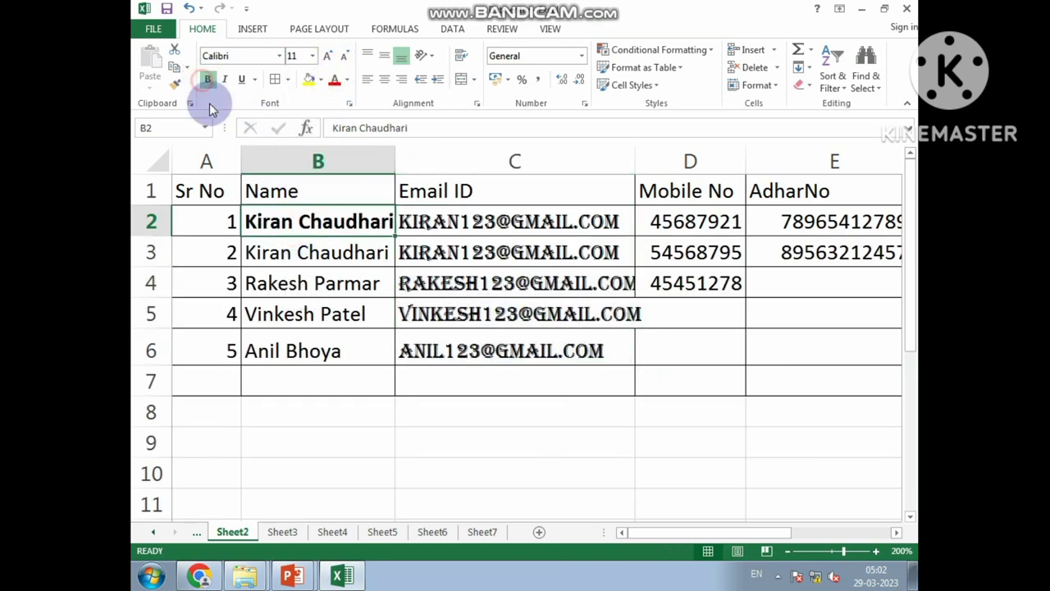
pyautogui.click(287, 283)
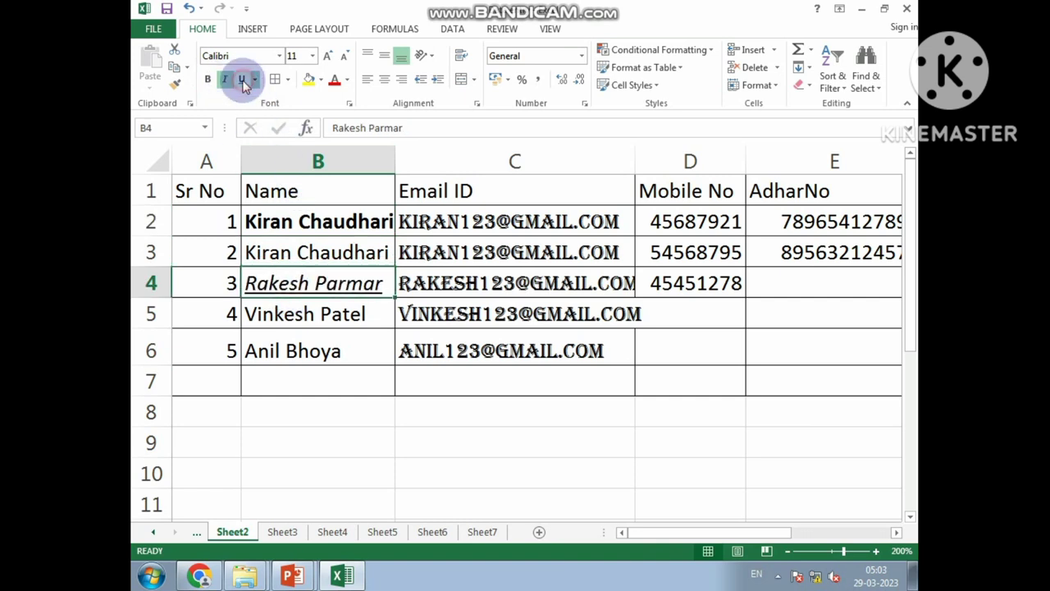
# Dismiss the Outlook setup wizard, colour C5's e-mail red, and fill D4 yellow.
pyautogui.click(420, 324)
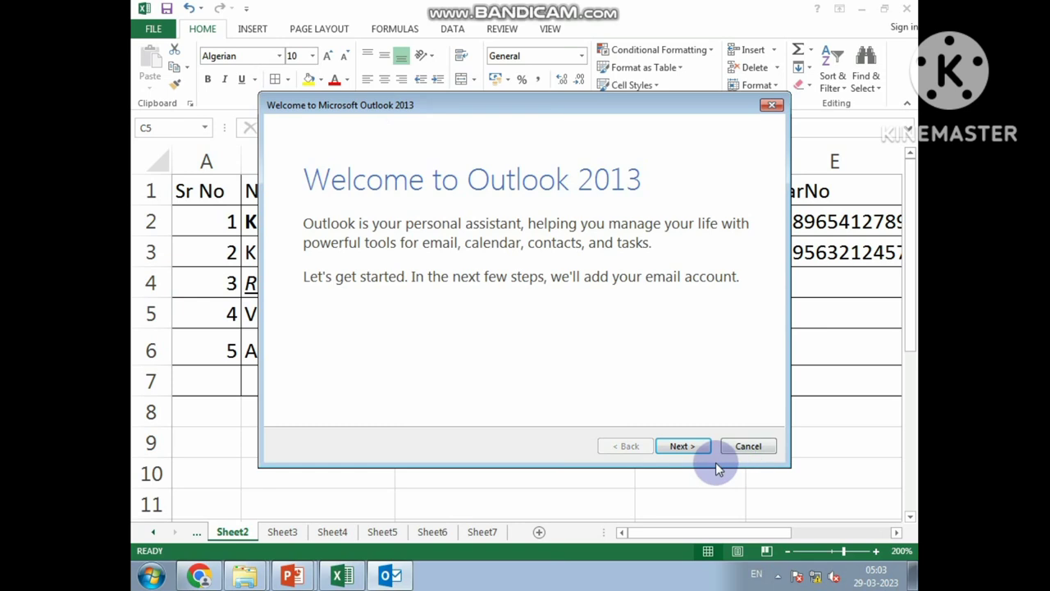
pyautogui.click(742, 448)
pyautogui.click(593, 349)
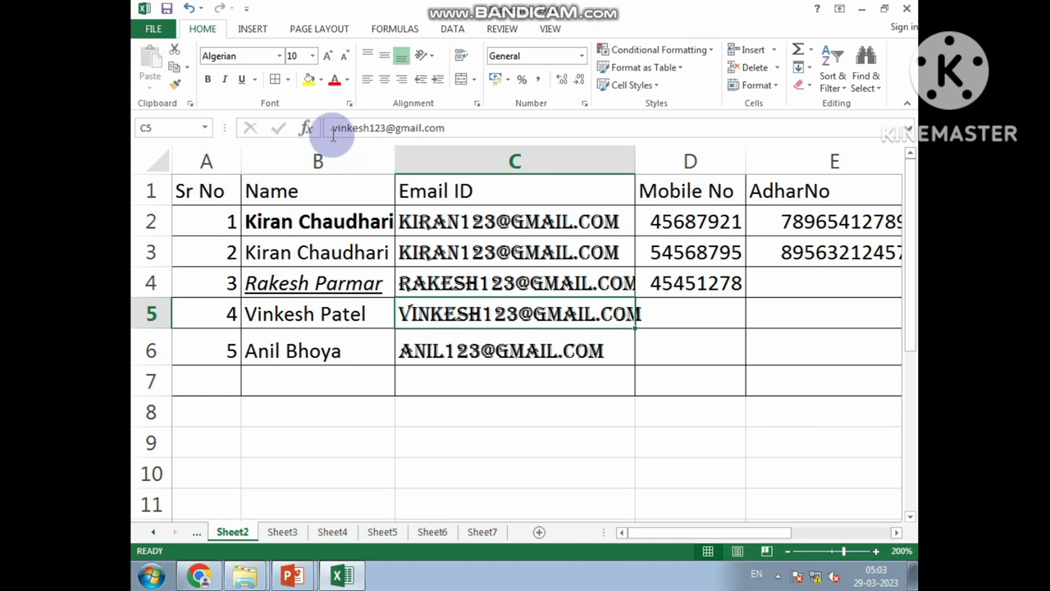
pyautogui.click(334, 79)
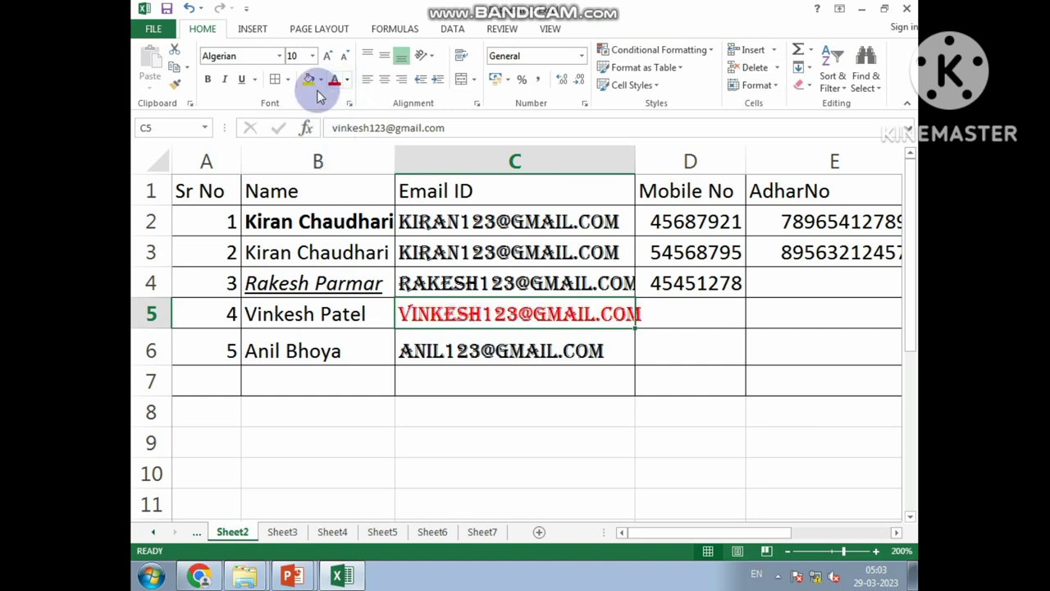
pyautogui.click(685, 283)
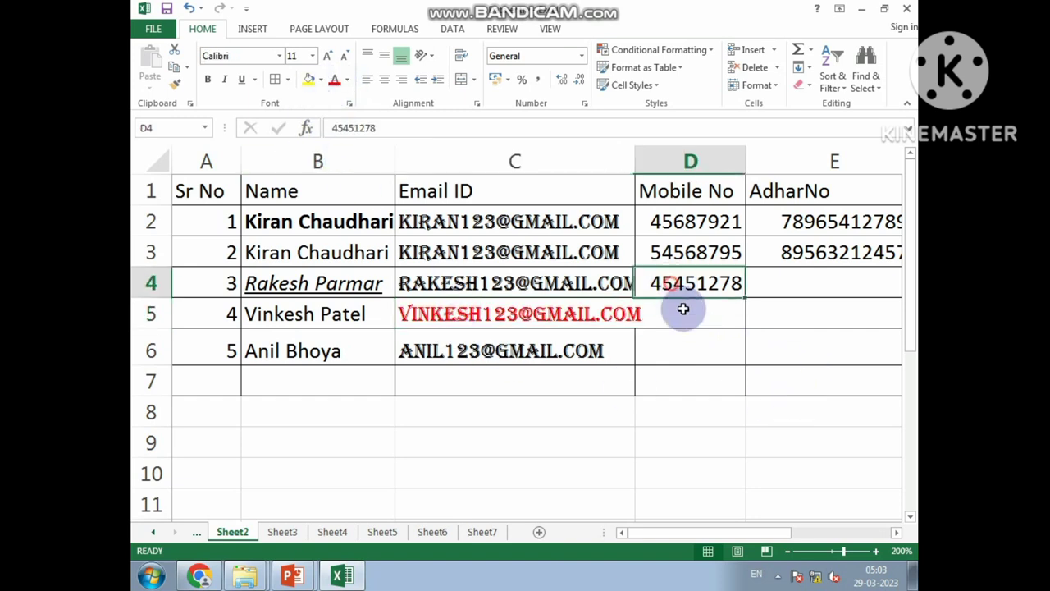
pyautogui.click(308, 82)
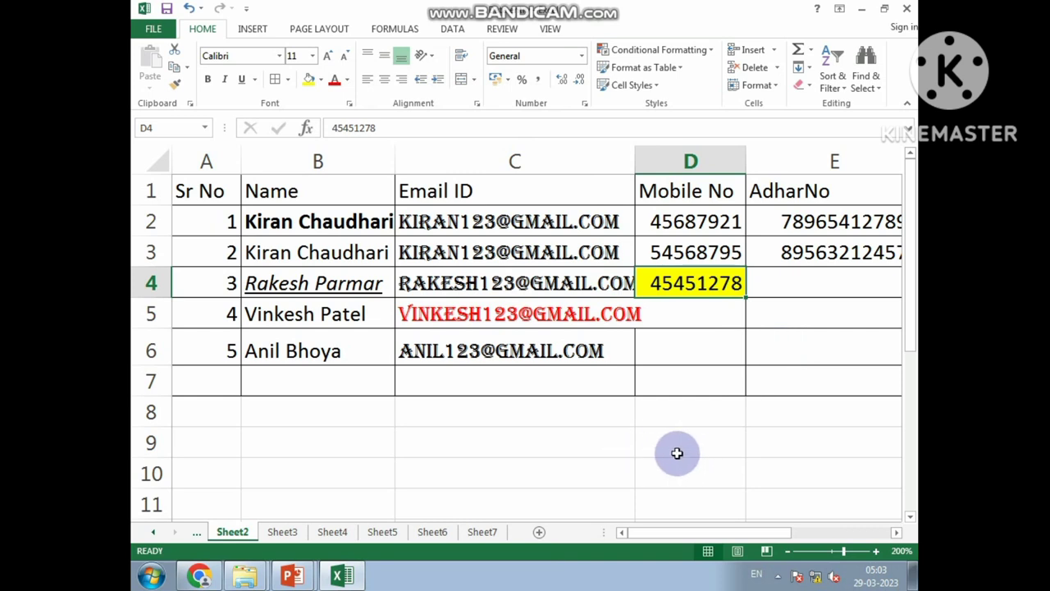
# Enter 1 in cell C9 and One in cell D9.
pyautogui.click(496, 443)
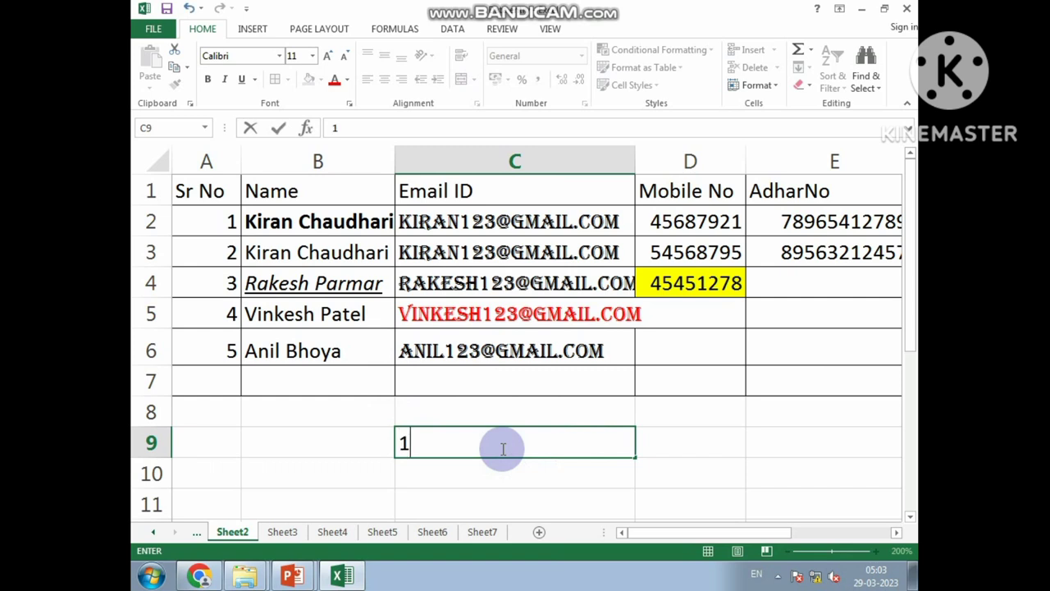
pyautogui.press('Return')
pyautogui.click(471, 443)
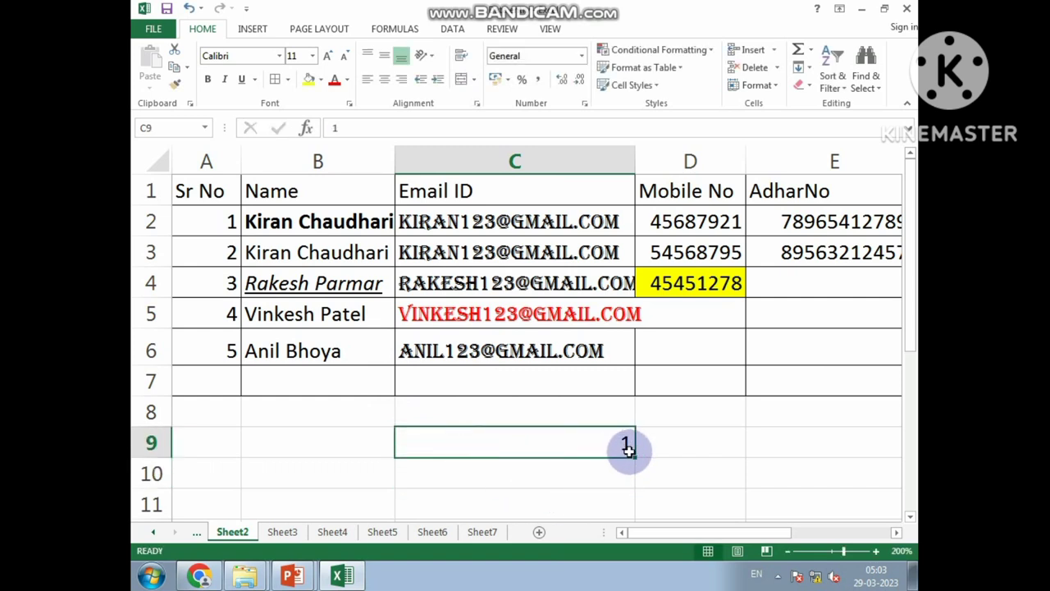
pyautogui.click(669, 442)
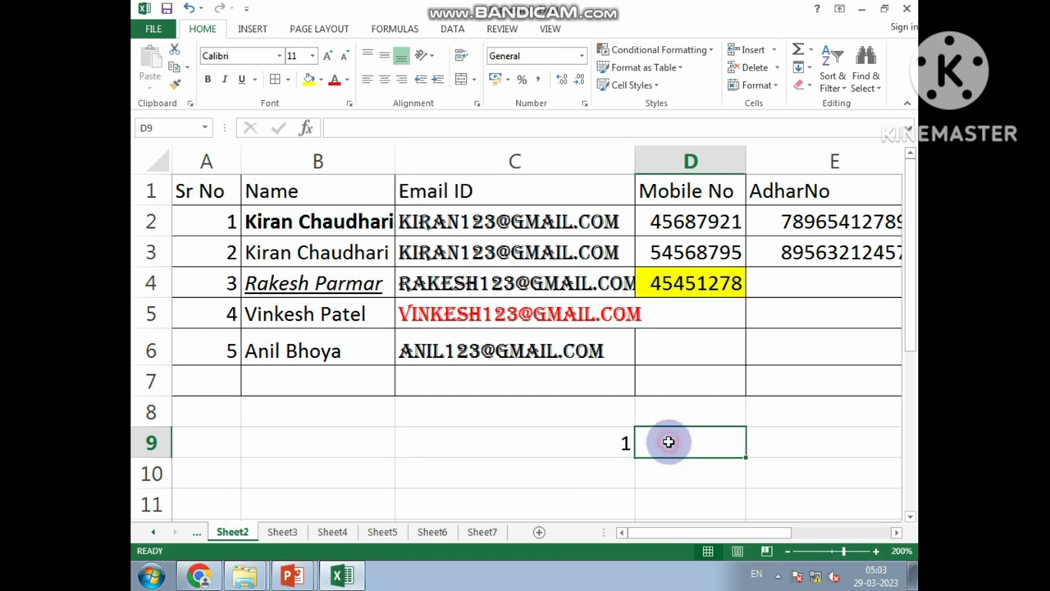
pyautogui.write('o')
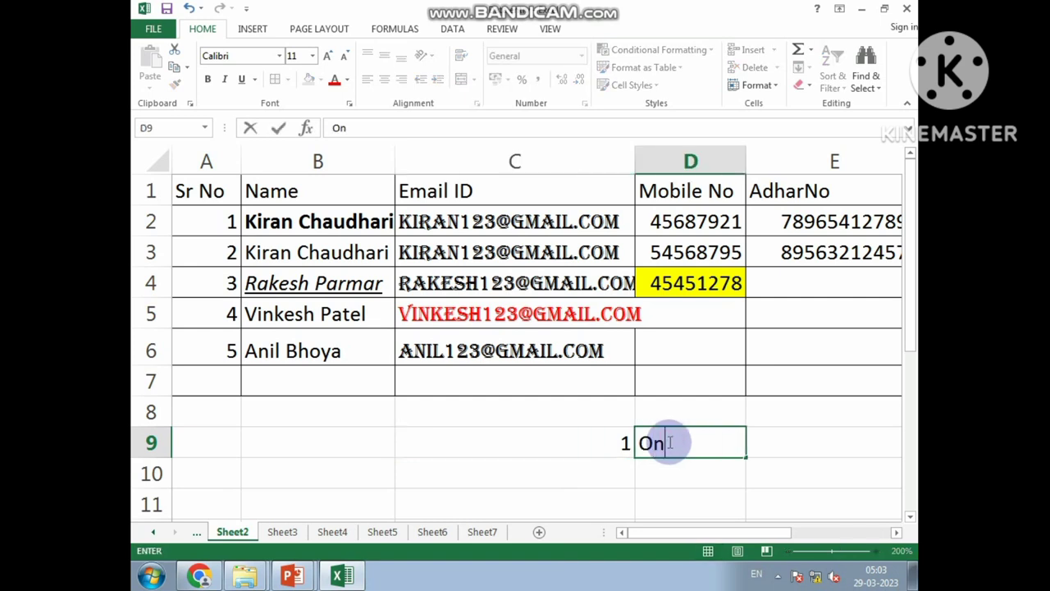
pyautogui.press('Return')
pyautogui.click(665, 445)
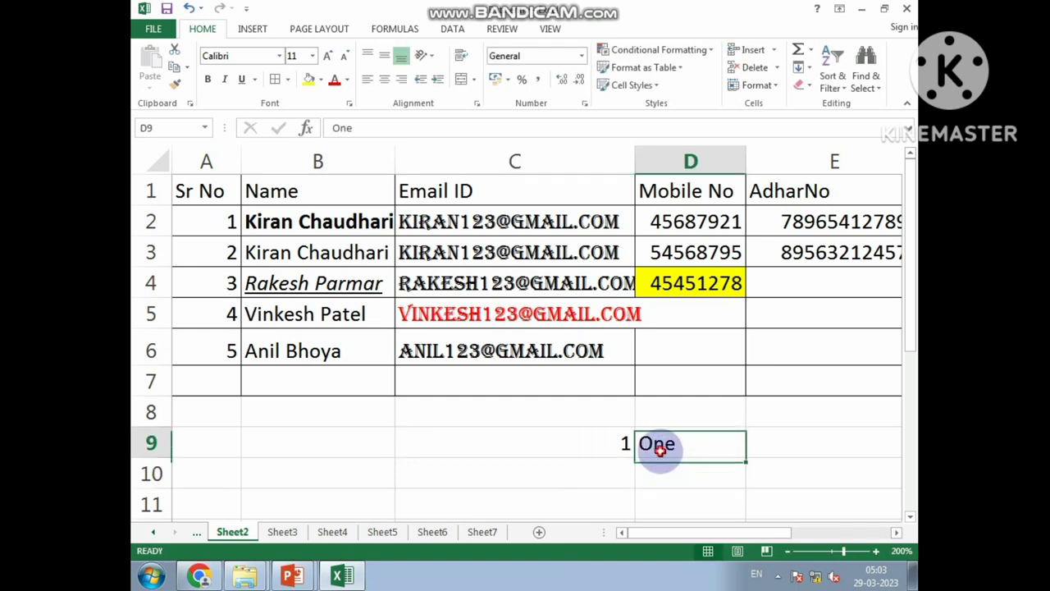
# Try the alignment buttons on the 1 in C9, leaving it centred horizontally and vertically.
pyautogui.click(591, 445)
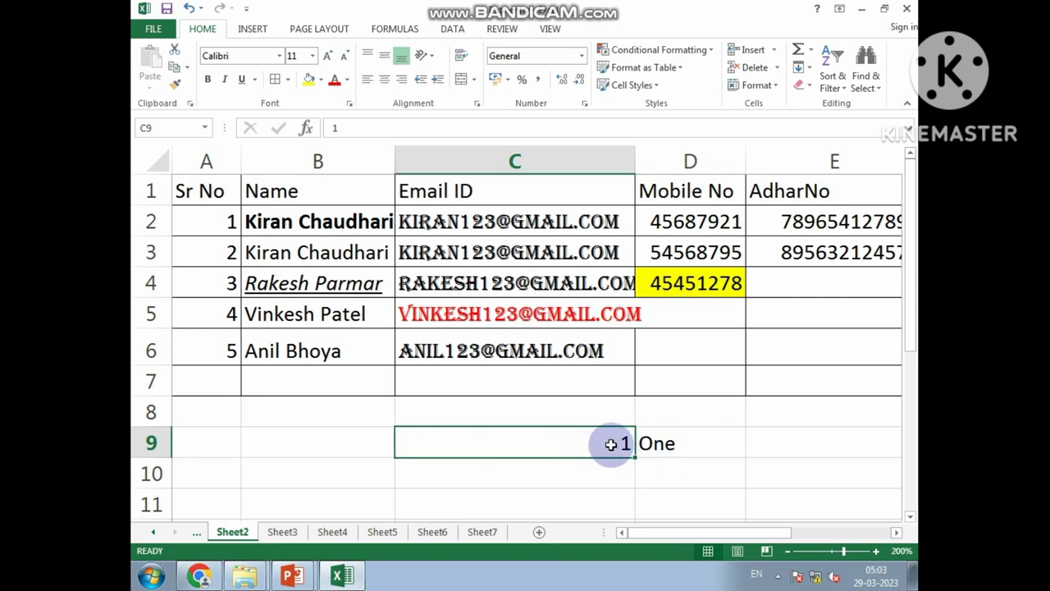
pyautogui.click(654, 449)
pyautogui.click(611, 448)
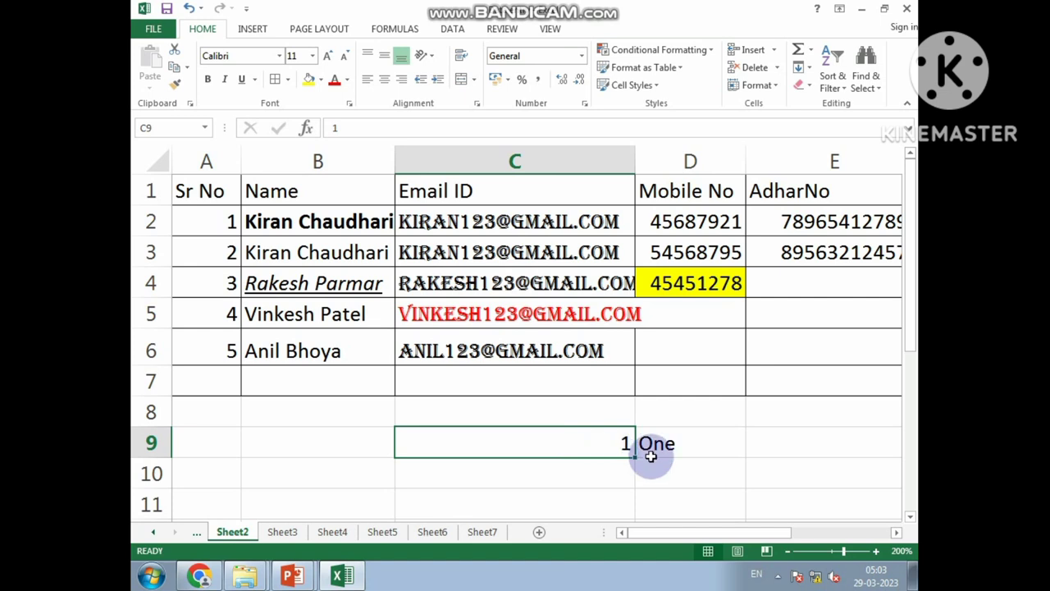
pyautogui.click(688, 443)
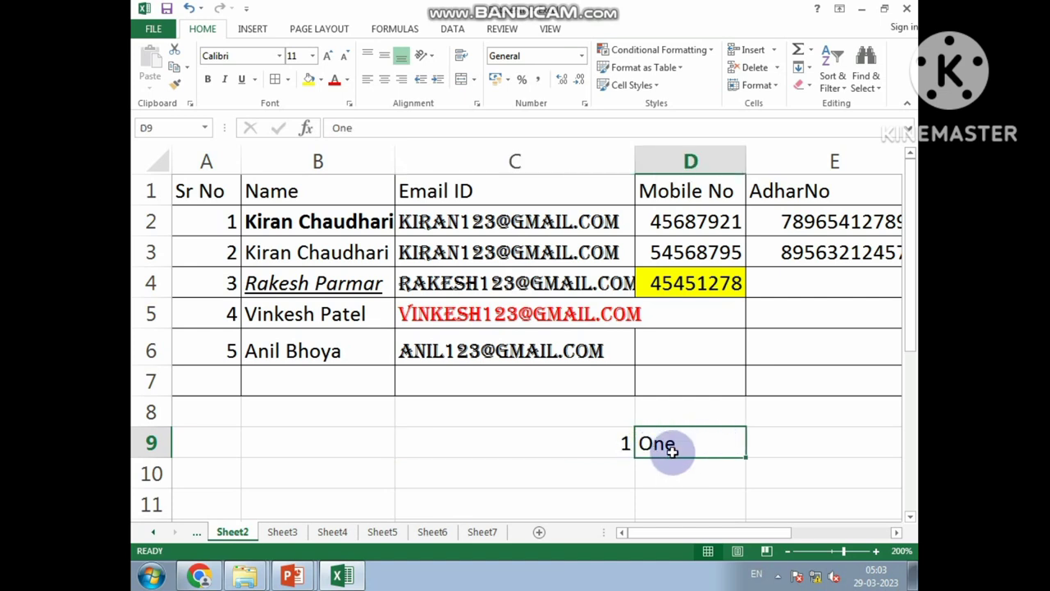
pyautogui.click(615, 478)
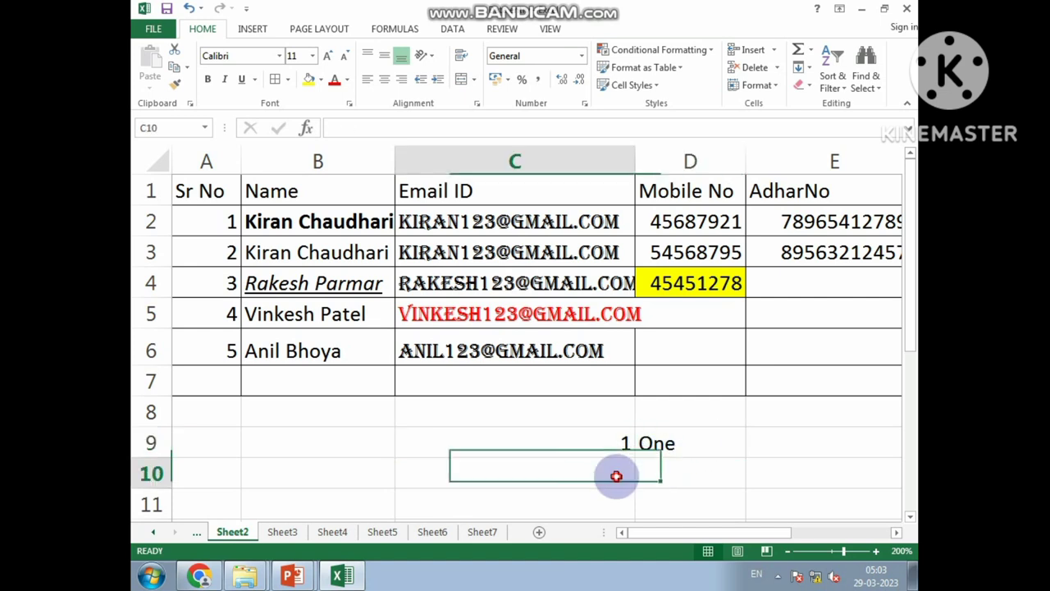
pyautogui.click(605, 445)
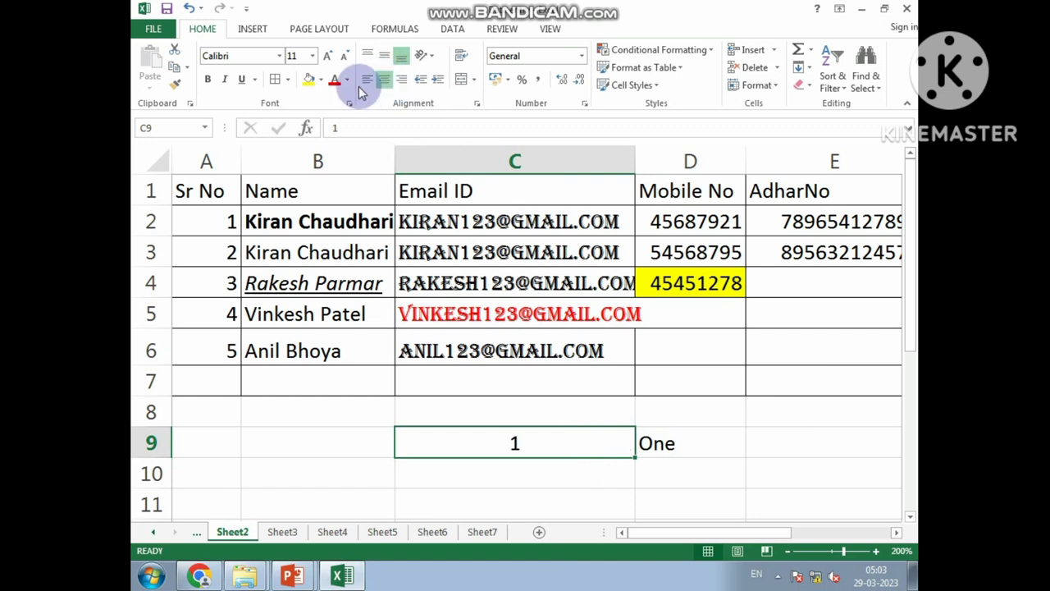
pyautogui.click(368, 82)
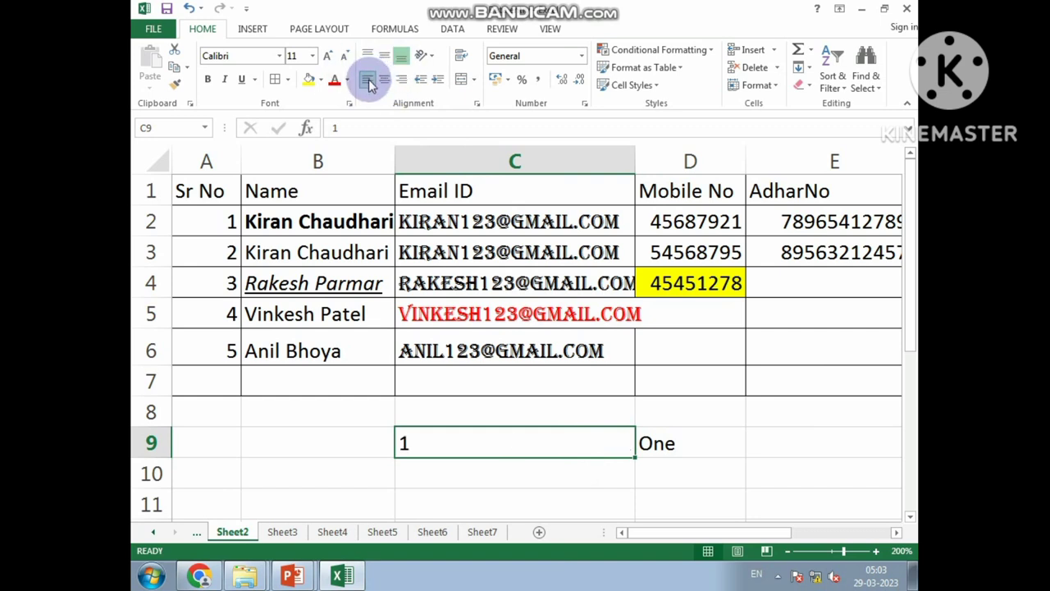
pyautogui.click(378, 82)
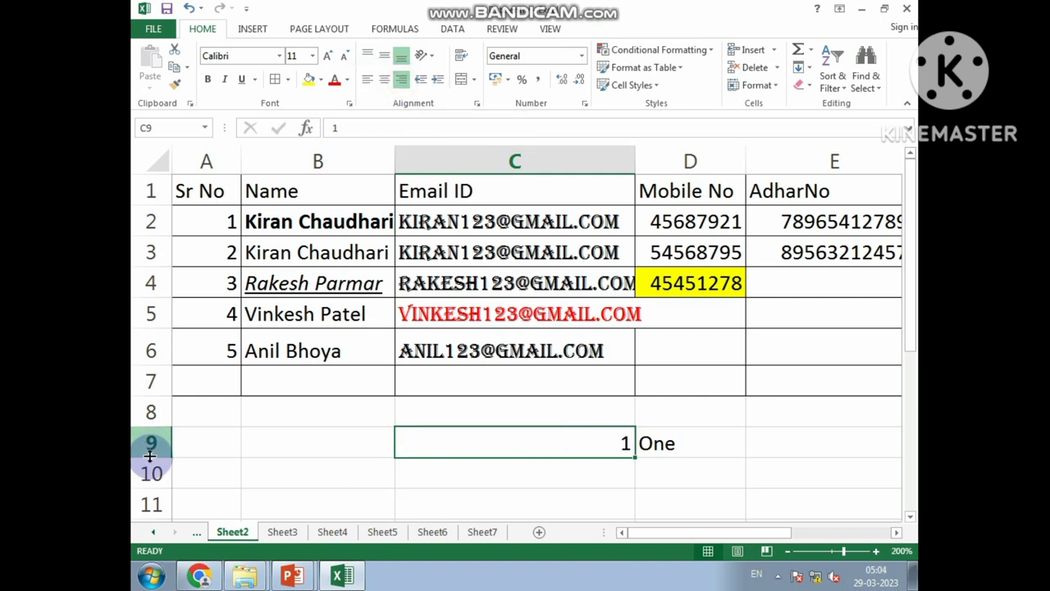
# Drag row 9's border down to make the row much taller.
pyautogui.moveTo(151, 458); pyautogui.dragTo(195, 535)
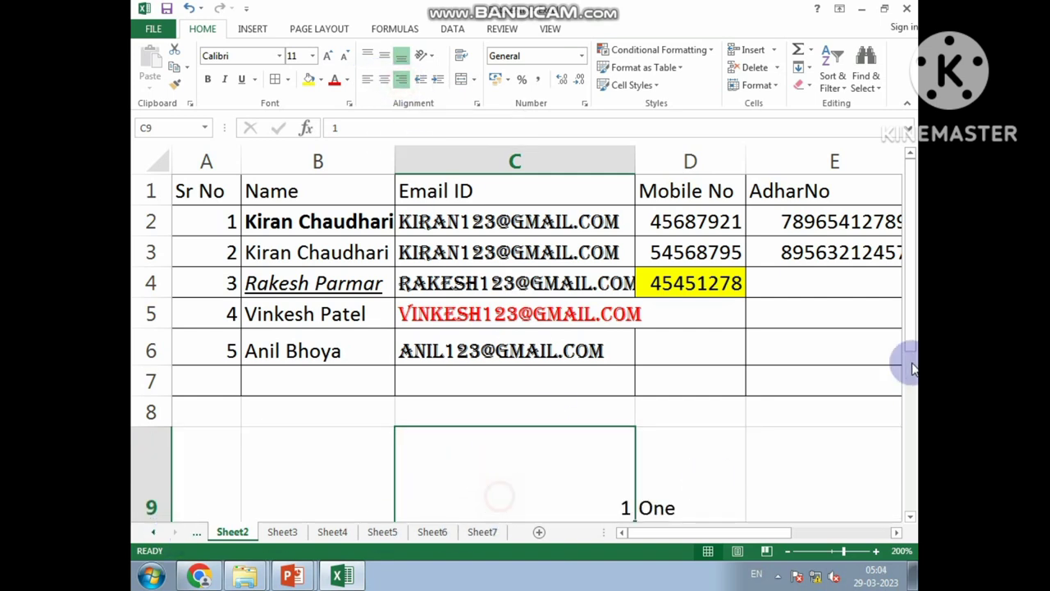
pyautogui.moveTo(909, 358); pyautogui.dragTo(907, 378)
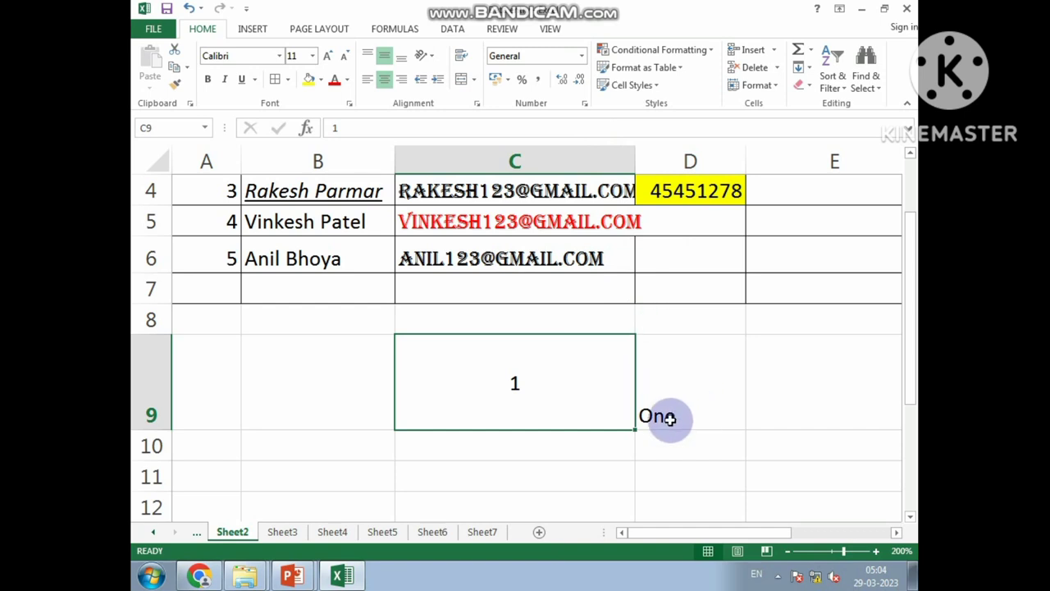
pyautogui.scroll(1, 706, 328)
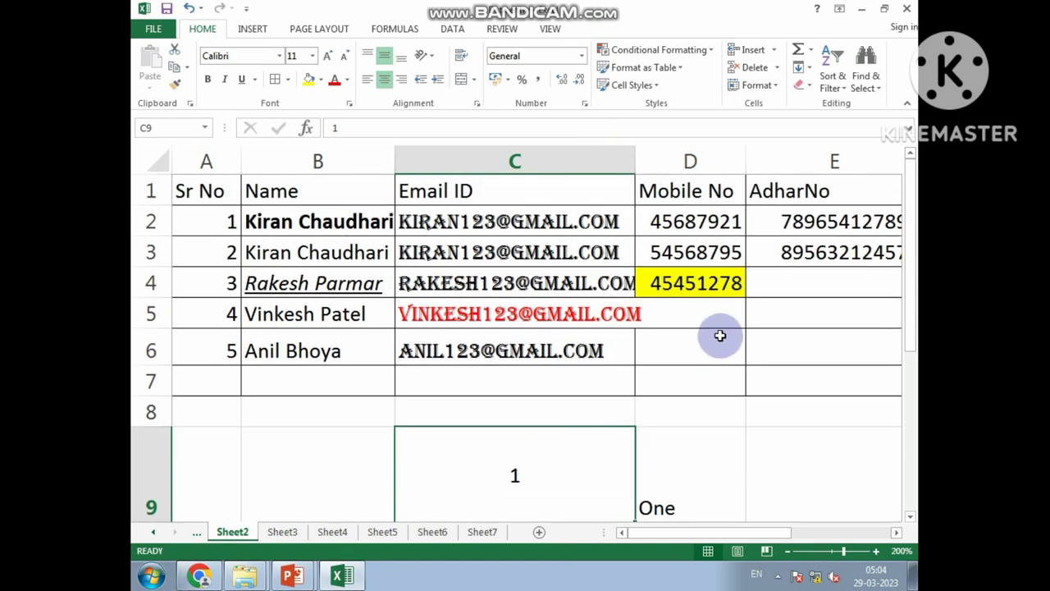
# Select D2:D4 and try Currency, then Number, then back to General format.
pyautogui.click(695, 236)
pyautogui.moveTo(695, 235); pyautogui.dragTo(699, 283)
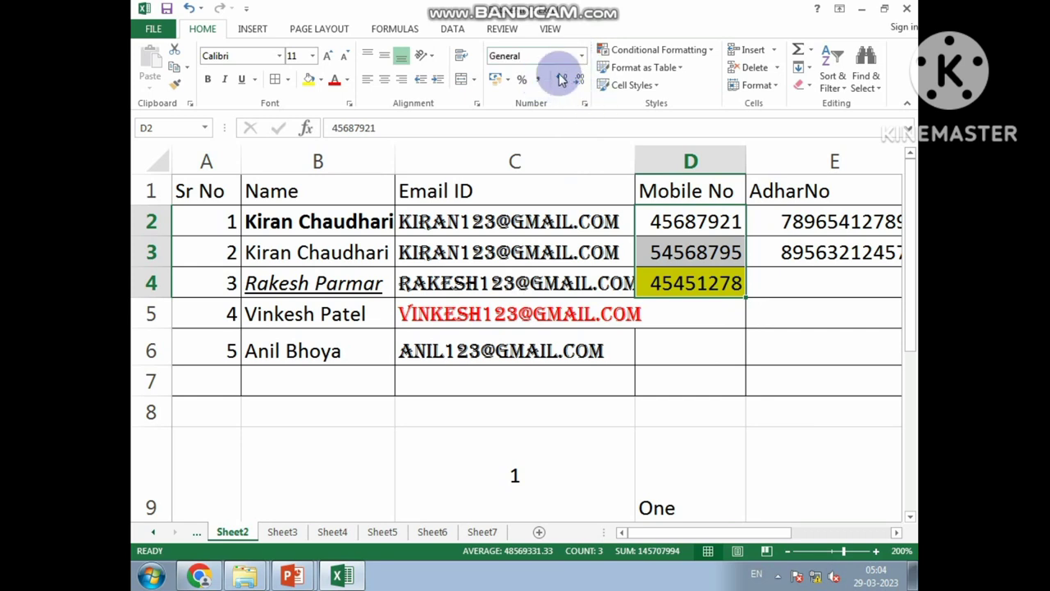
pyautogui.click(582, 55)
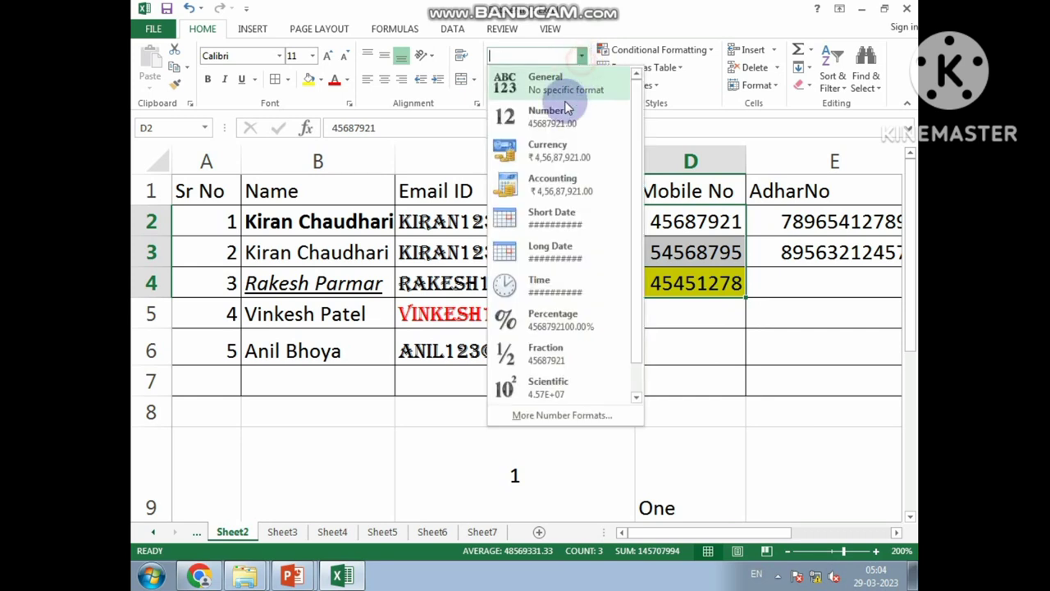
pyautogui.click(567, 156)
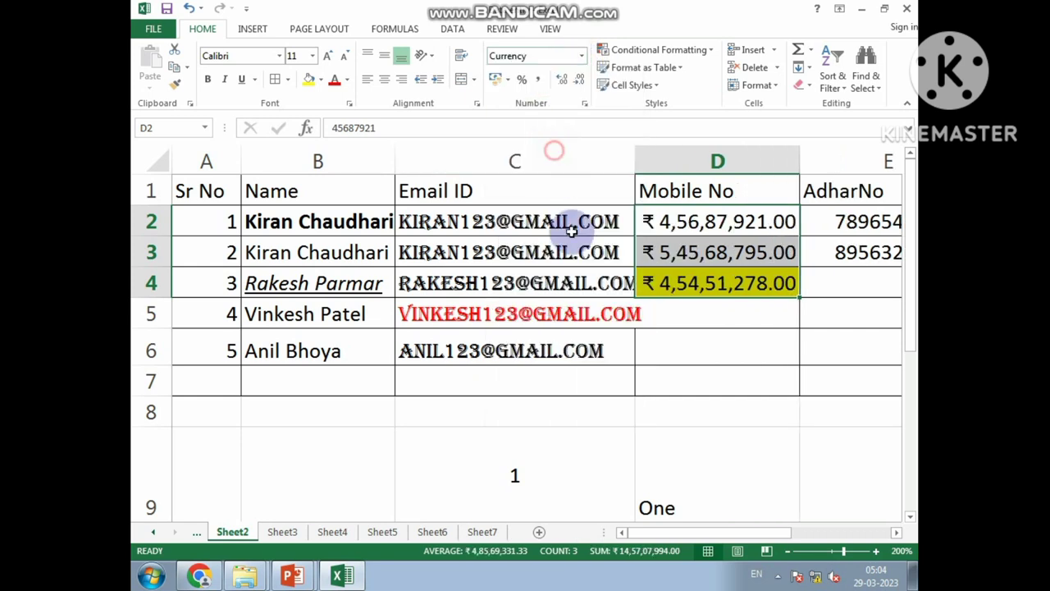
pyautogui.click(582, 57)
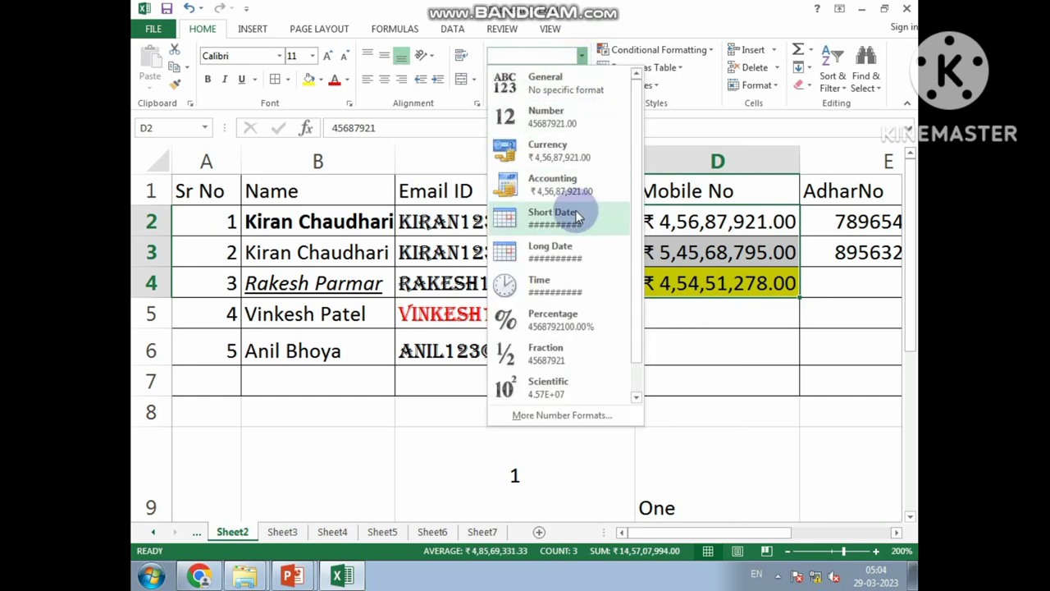
pyautogui.click(550, 115)
pyautogui.click(582, 56)
pyautogui.click(543, 82)
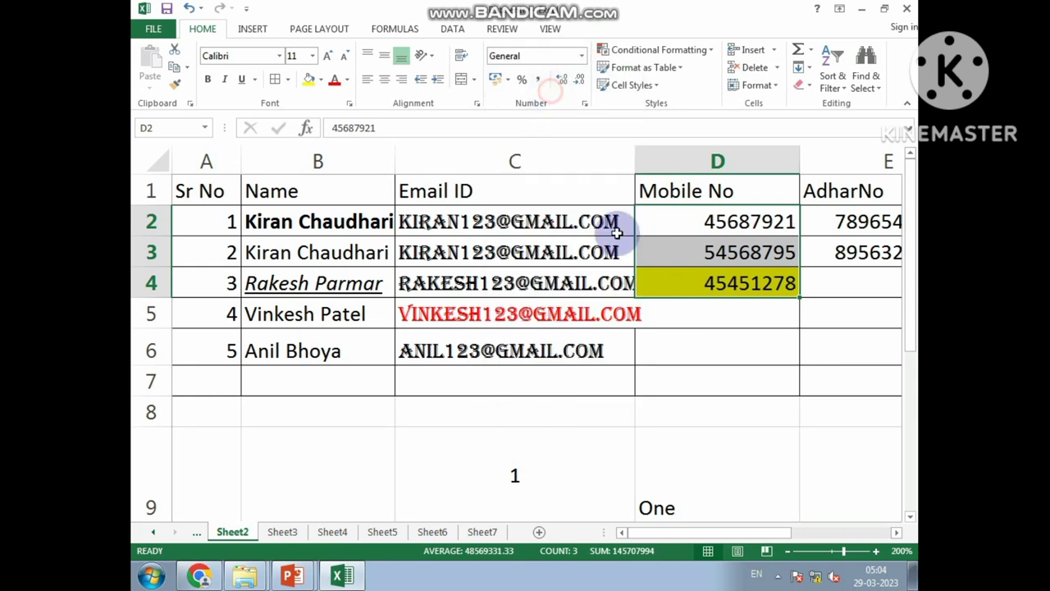
# Add and remove decimals, then apply Percent and finally Comma Style to the mobile numbers.
pyautogui.click(563, 82)
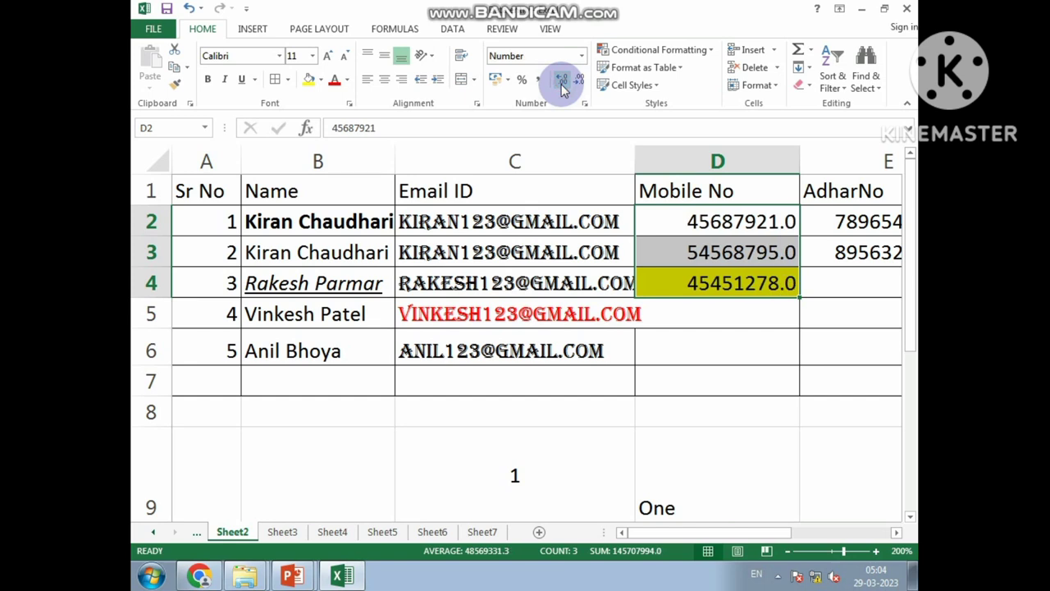
pyautogui.click(562, 82)
pyautogui.click(577, 86)
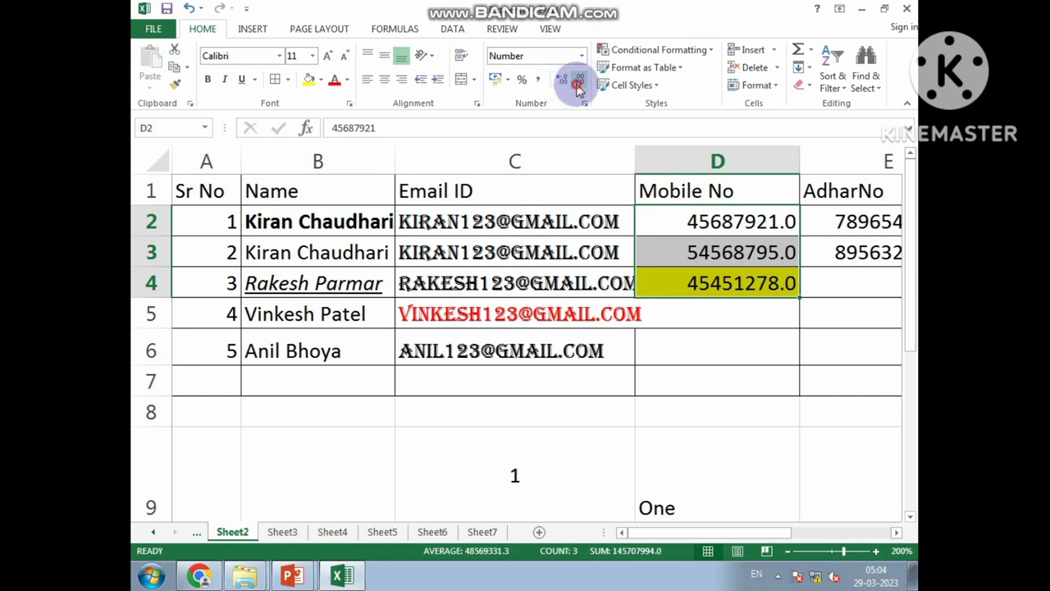
pyautogui.click(577, 86)
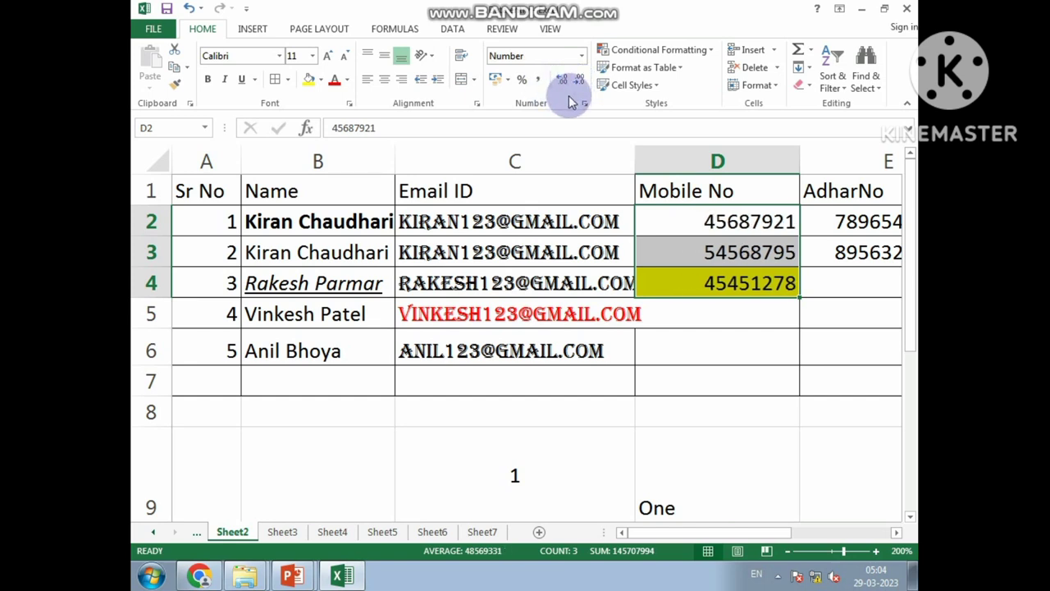
pyautogui.click(520, 80)
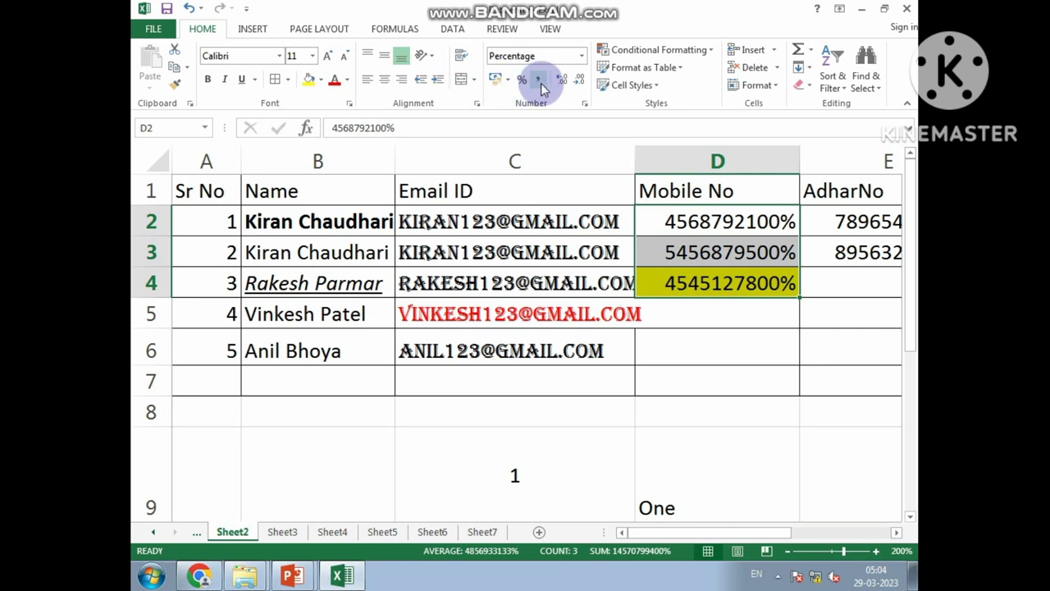
pyautogui.click(539, 80)
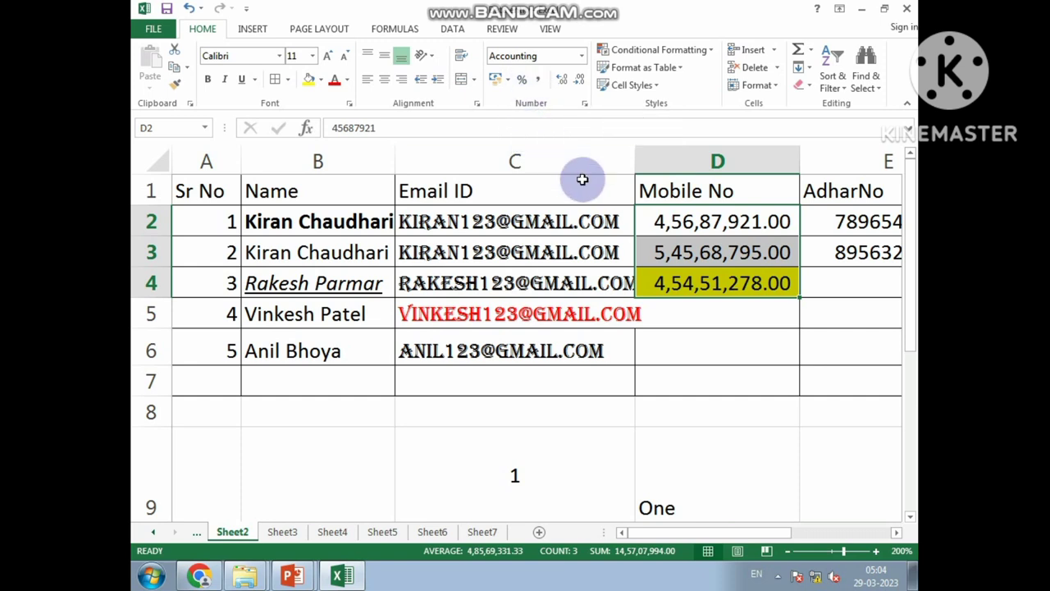
pyautogui.click(254, 31)
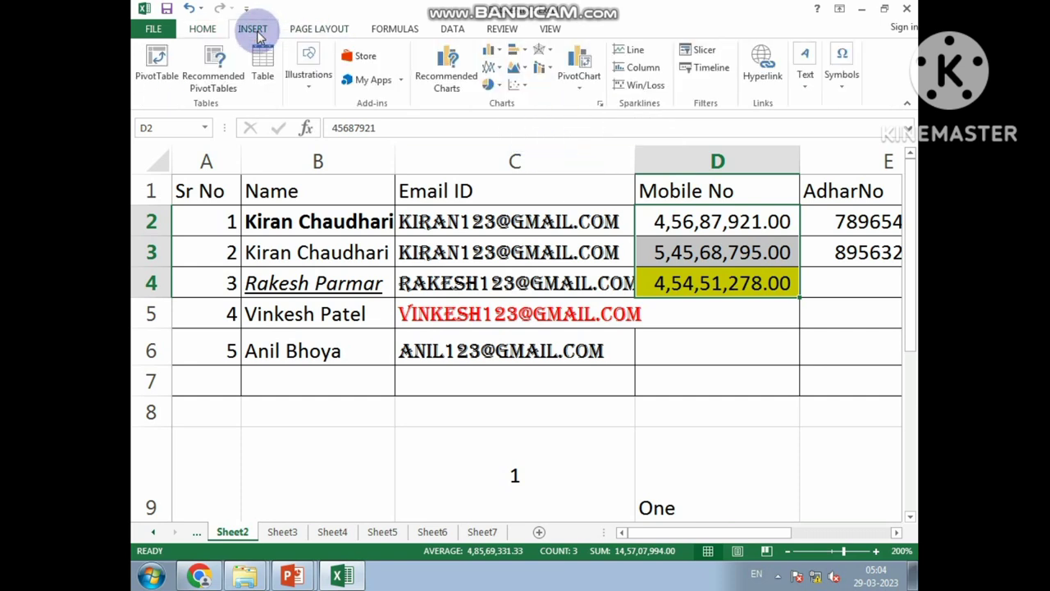
pyautogui.moveTo(811, 309)
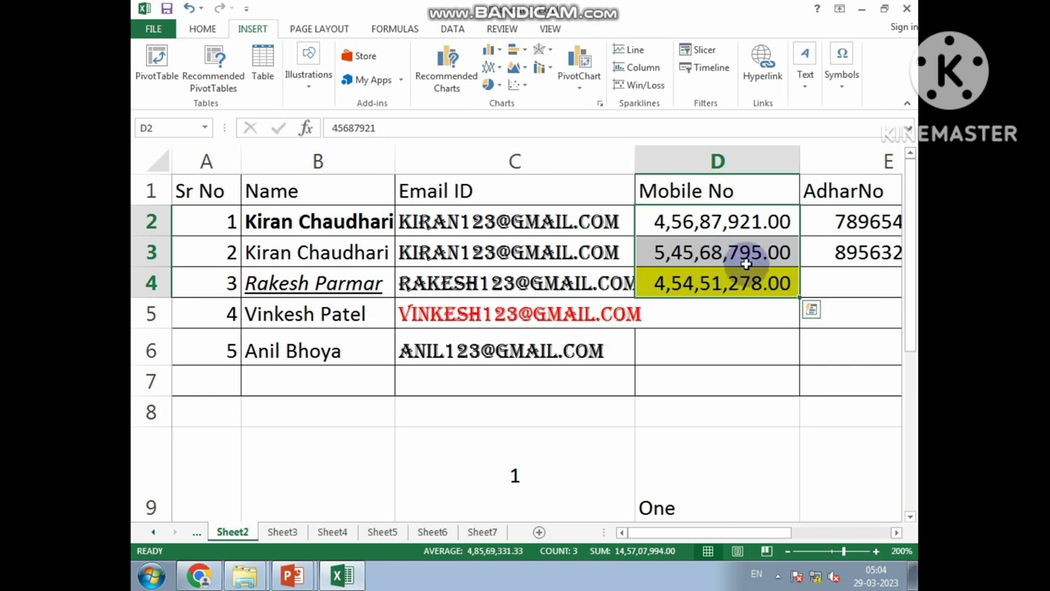
pyautogui.click(204, 30)
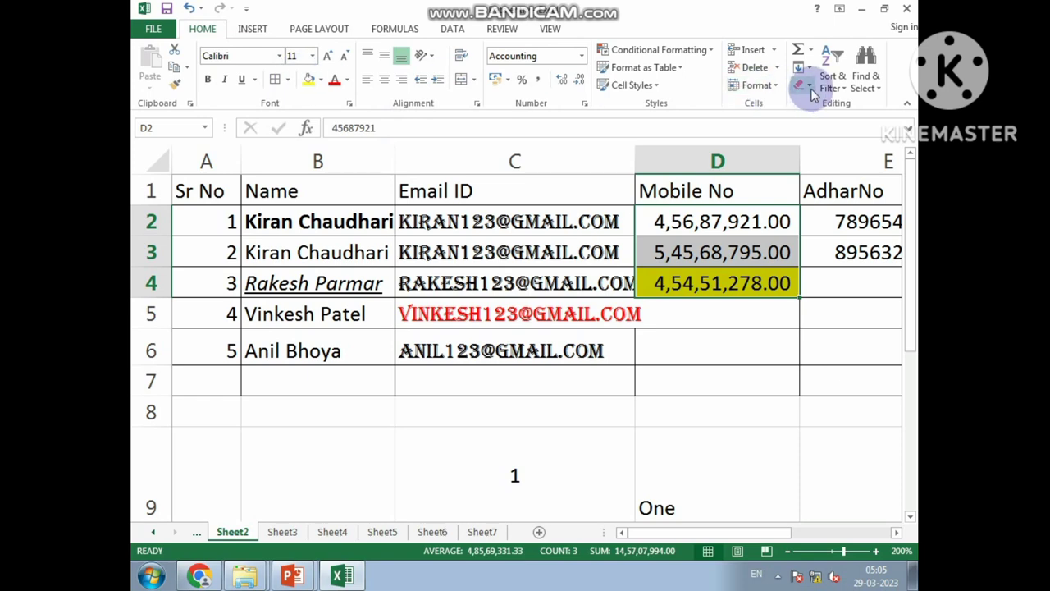
pyautogui.click(895, 535)
pyautogui.moveTo(762, 534)
pyautogui.mouseDown()
pyautogui.moveTo(672, 535)
pyautogui.moveTo(686, 535)
pyautogui.mouseUp()
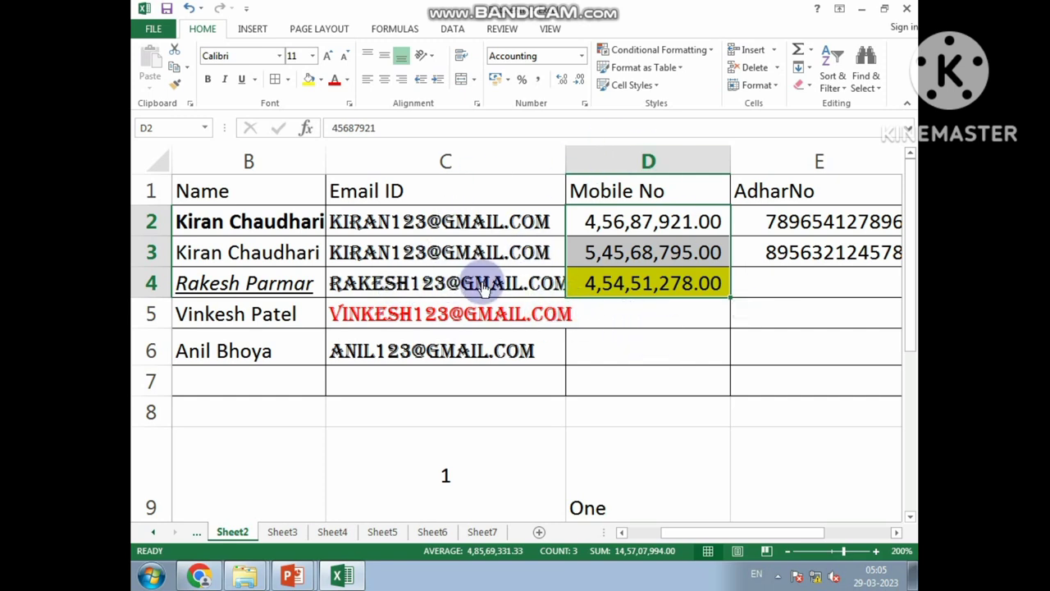
pyautogui.rightClick(756, 251)
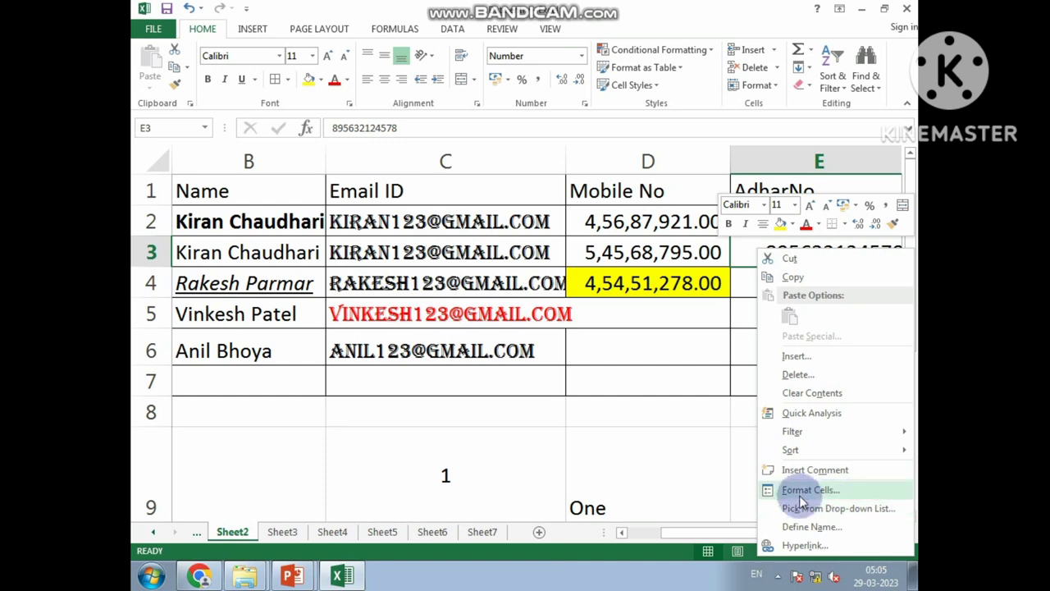
pyautogui.click(668, 370)
pyautogui.click(671, 350)
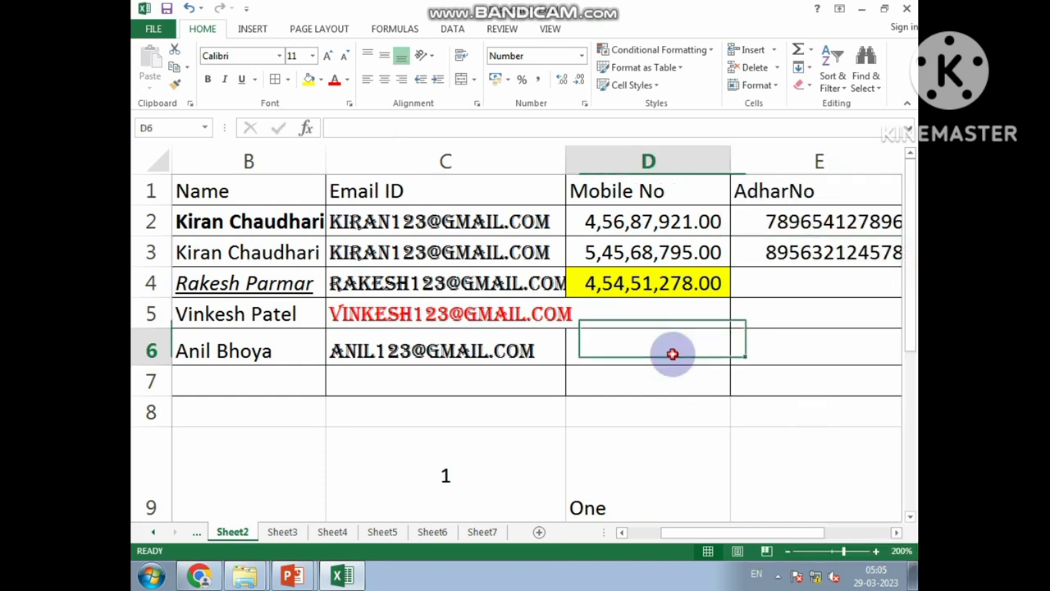
pyautogui.rightClick(661, 342)
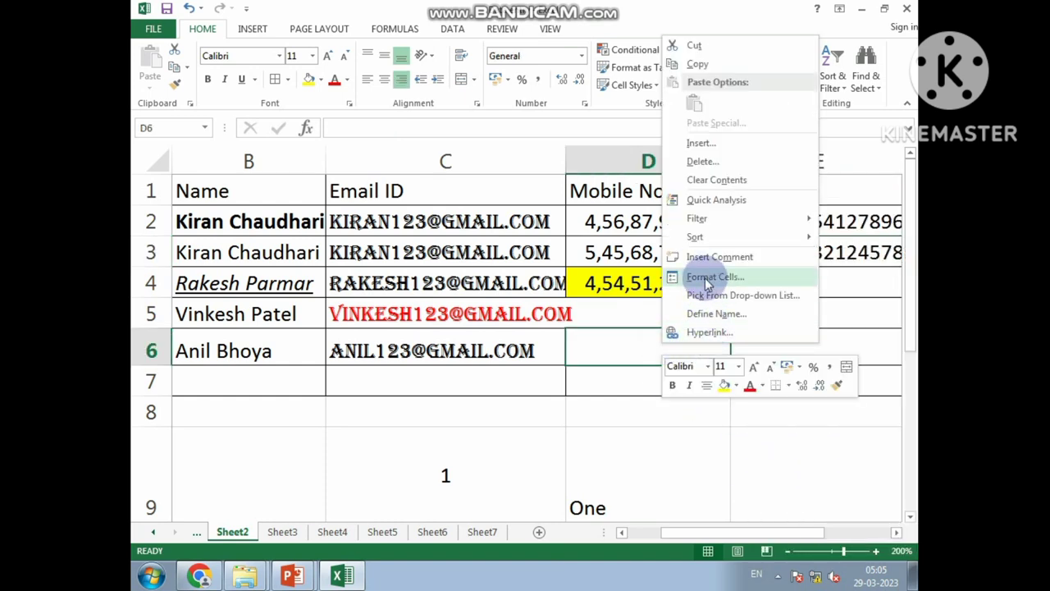
pyautogui.click(403, 7)
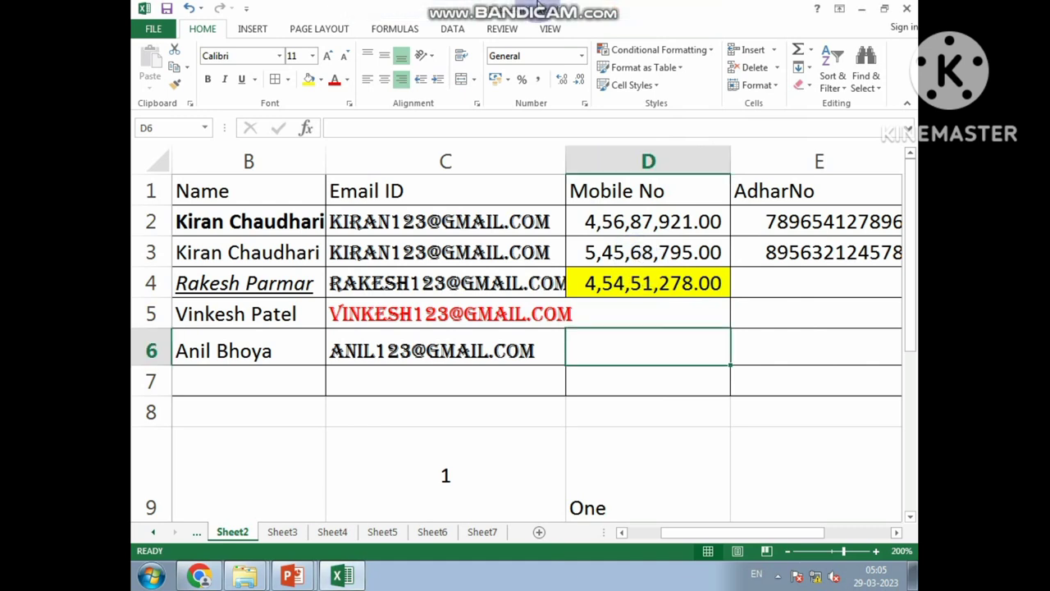
pyautogui.rightClick(603, 383)
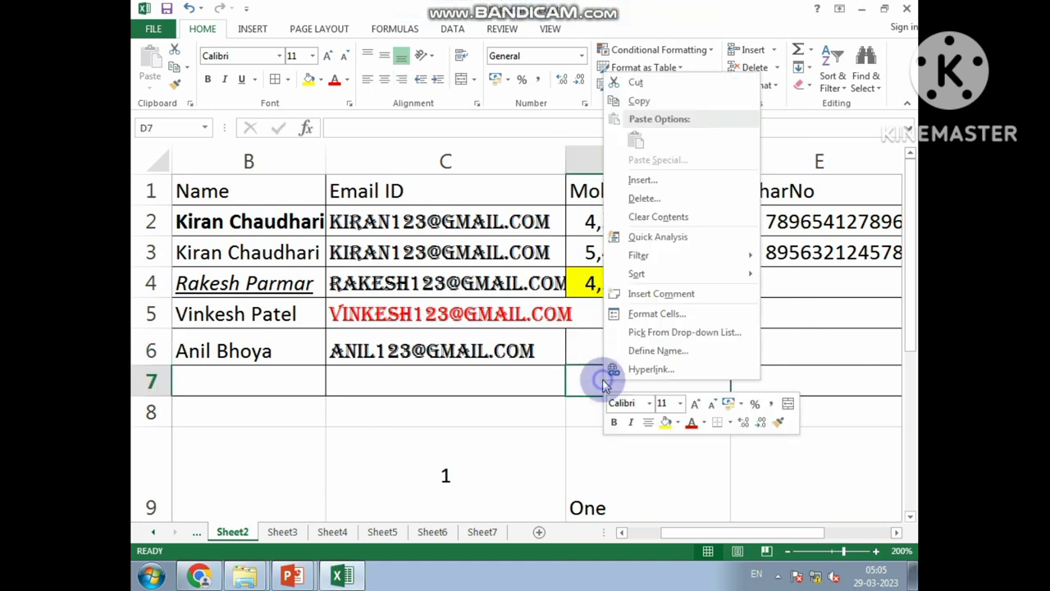
pyautogui.click(661, 315)
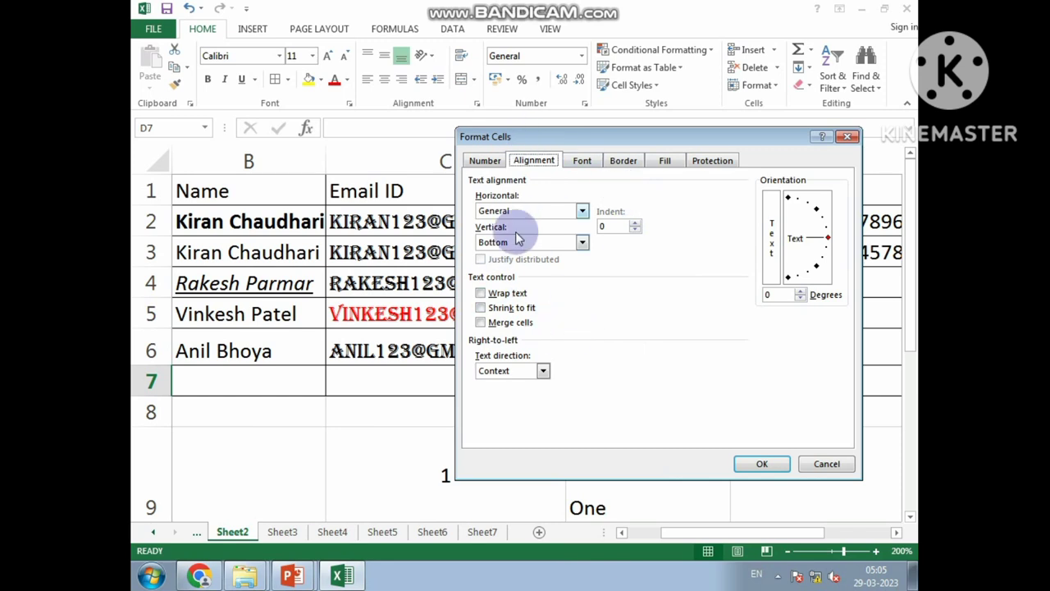
pyautogui.click(483, 160)
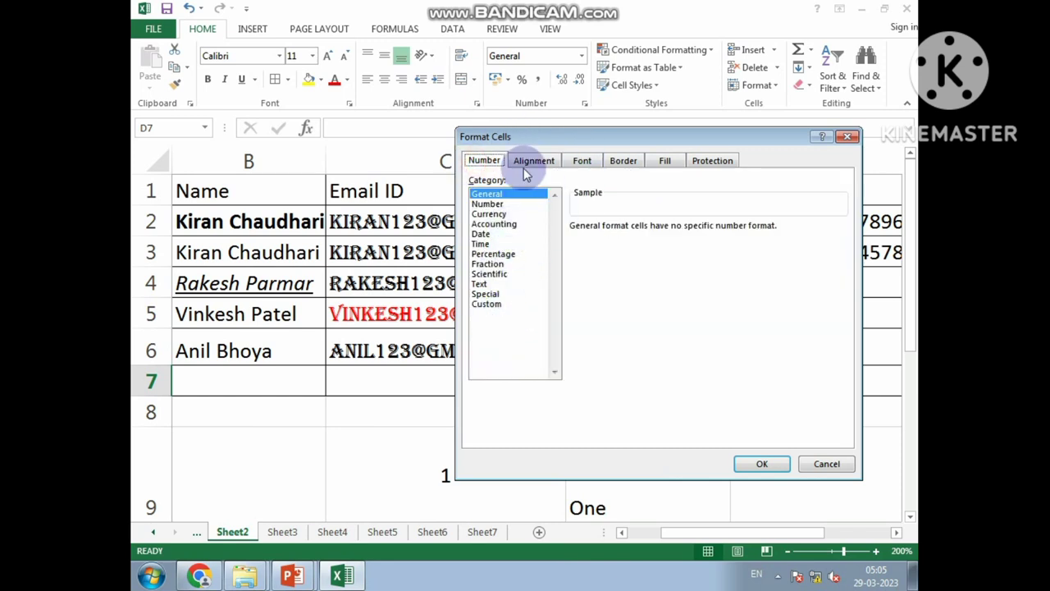
pyautogui.click(532, 160)
pyautogui.click(482, 160)
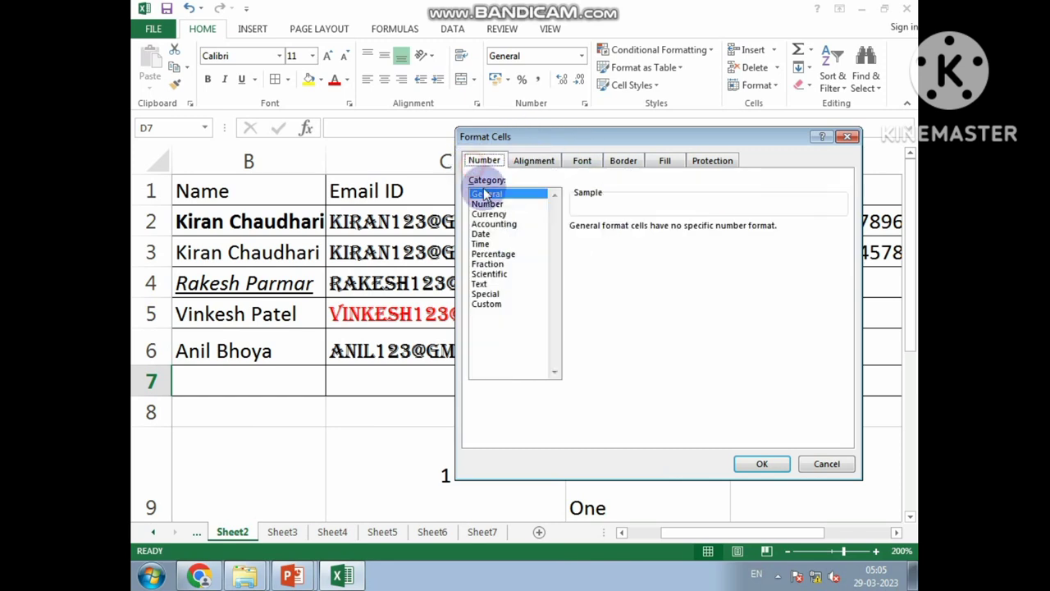
pyautogui.click(534, 160)
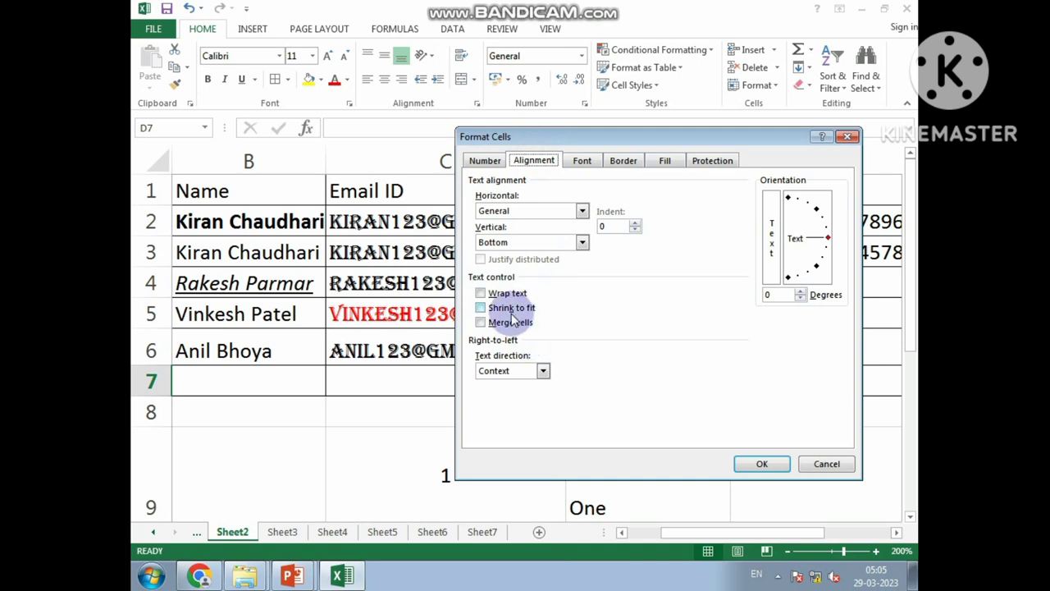
pyautogui.click(581, 160)
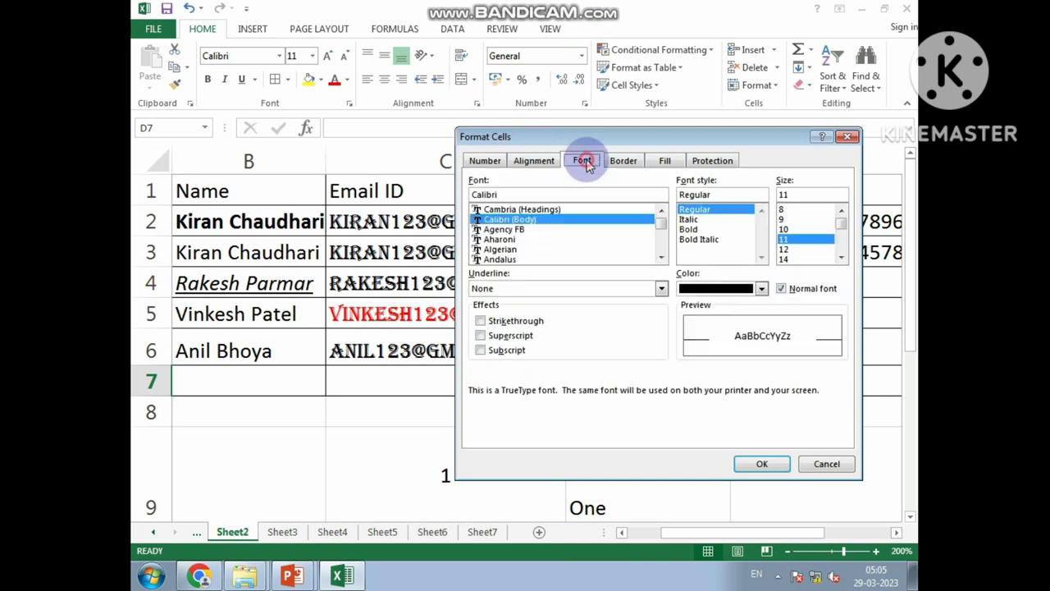
pyautogui.click(622, 162)
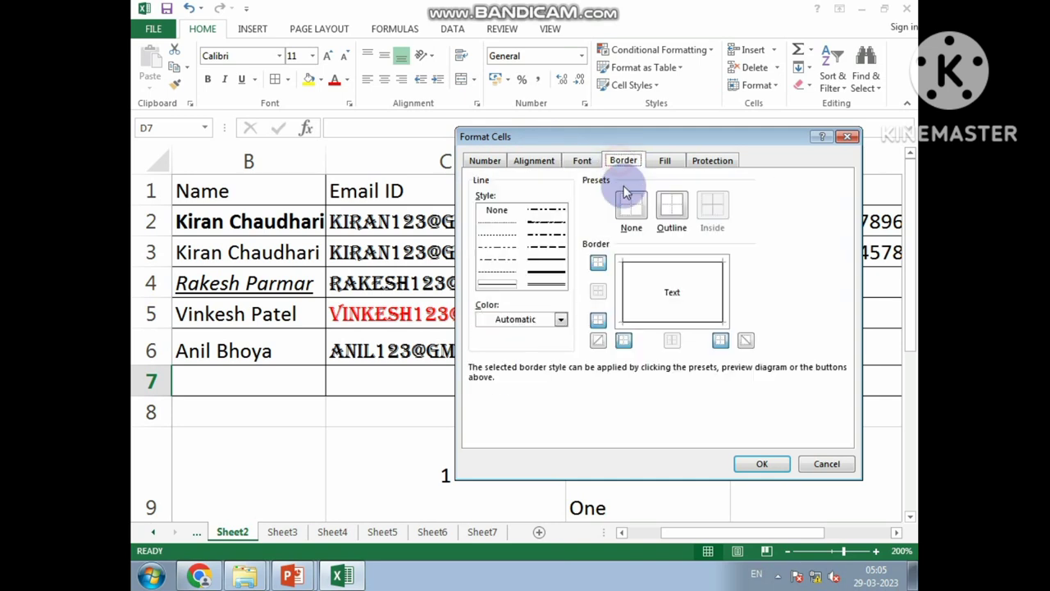
pyautogui.click(665, 160)
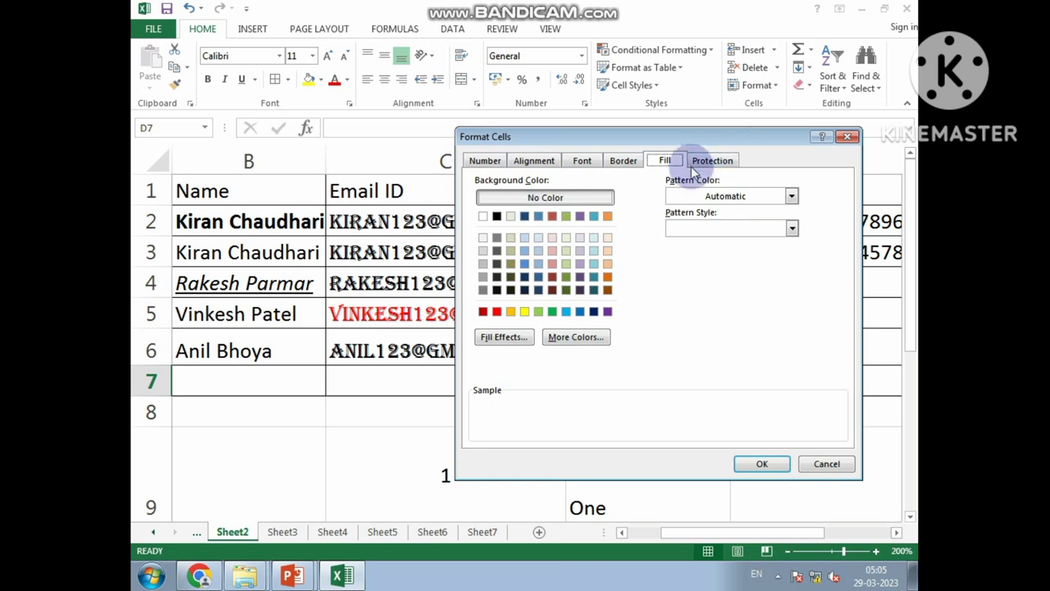
pyautogui.click(712, 160)
pyautogui.click(623, 160)
pyautogui.click(581, 160)
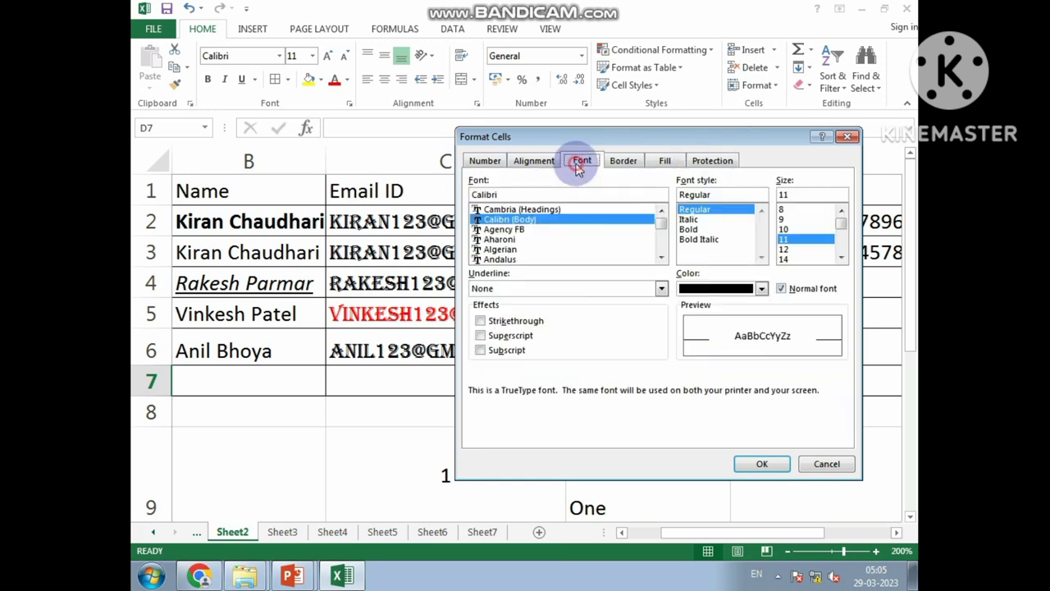
pyautogui.click(534, 160)
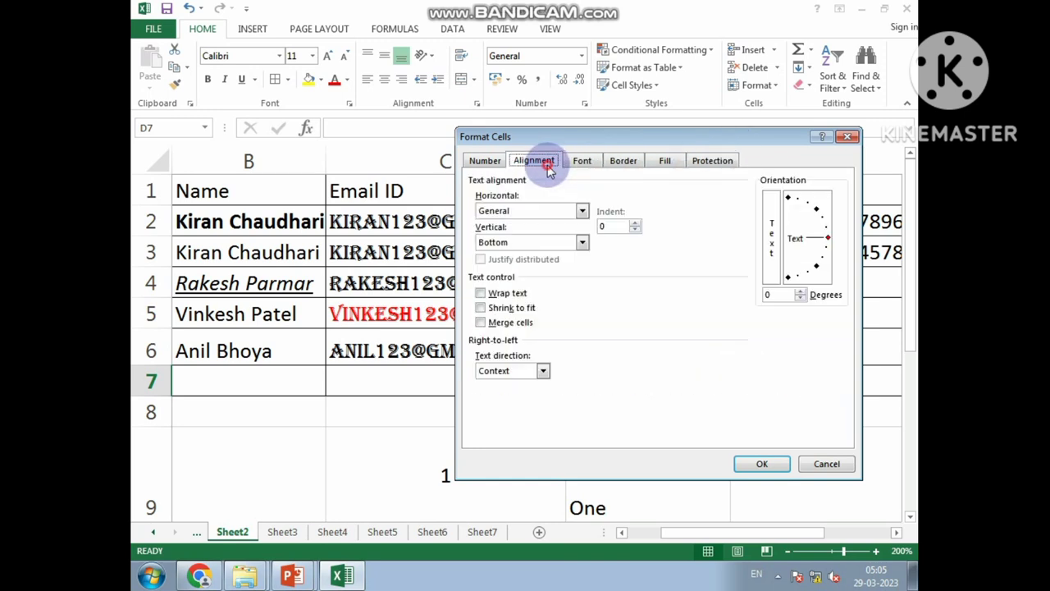
pyautogui.click(848, 137)
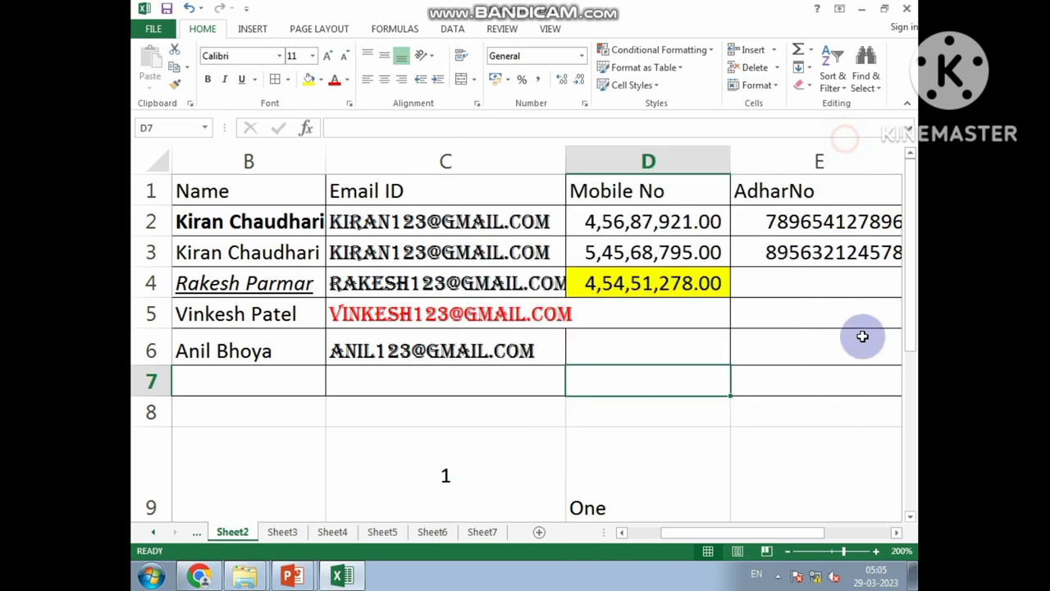
# Try D9's orientation presets: counterclockwise, clockwise, vertical stack and rotate up.
pyautogui.click(229, 361)
pyautogui.click(637, 490)
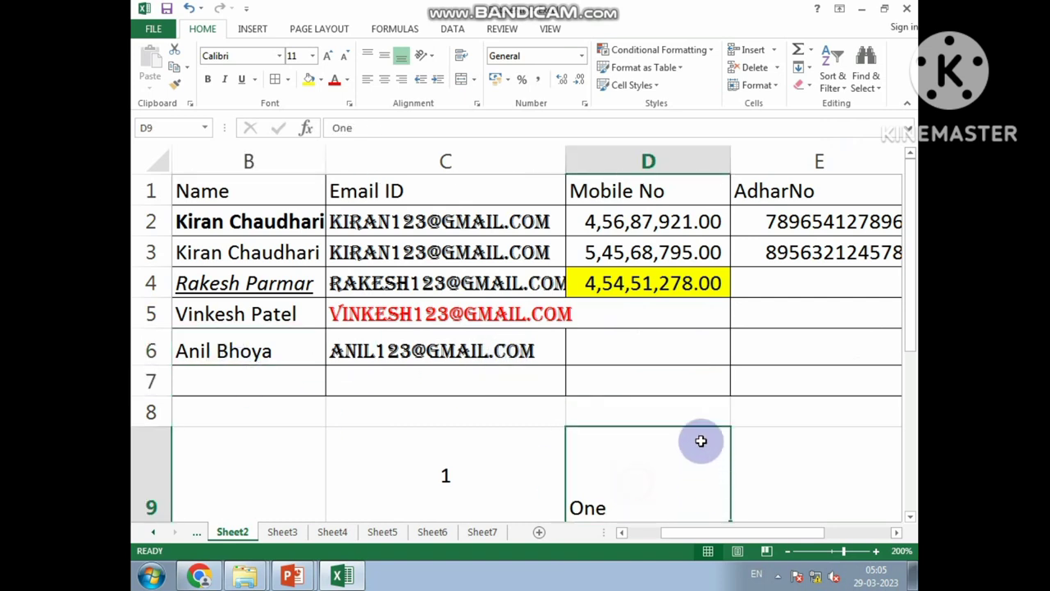
pyautogui.scroll(-1, 693, 436)
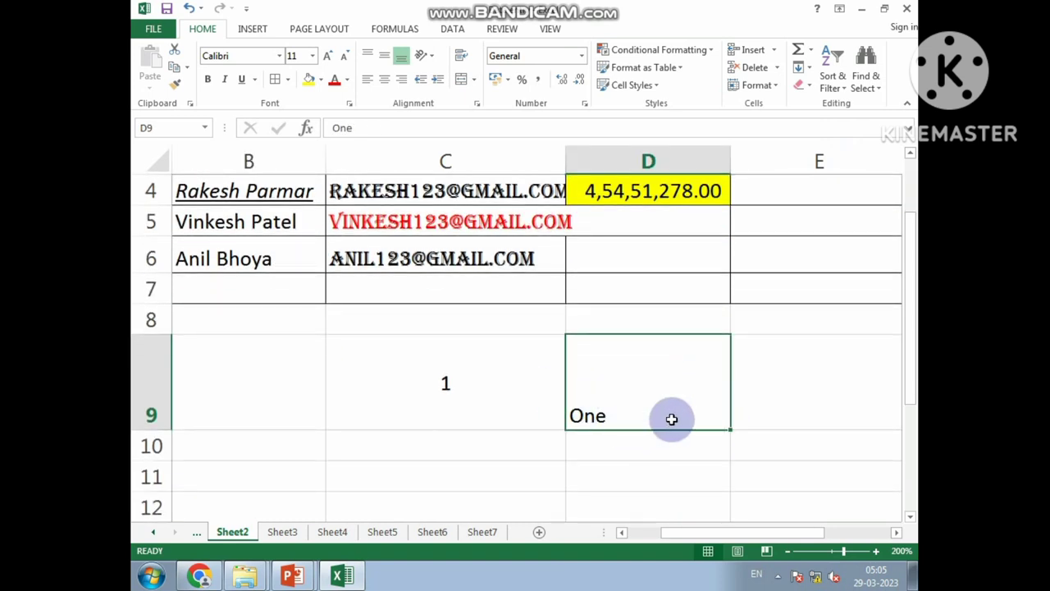
pyautogui.click(424, 59)
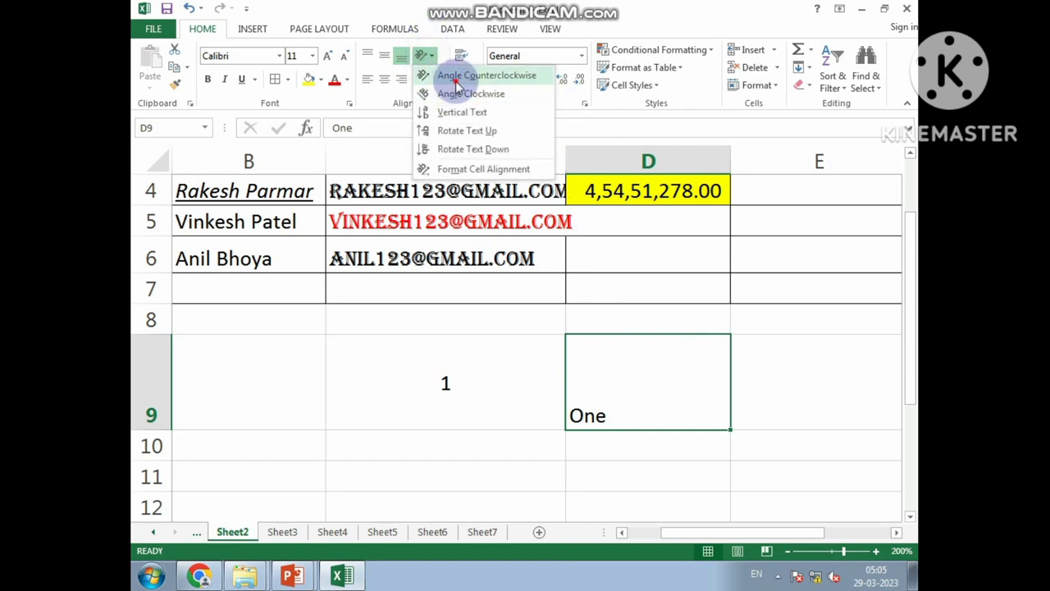
pyautogui.click(436, 73)
pyautogui.click(425, 55)
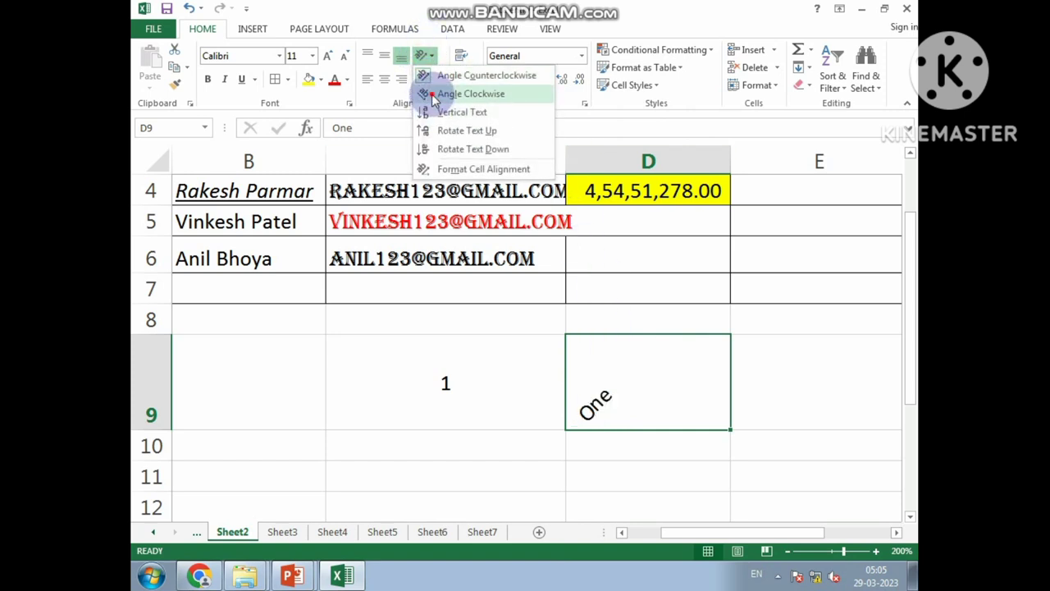
pyautogui.click(435, 91)
pyautogui.click(424, 55)
pyautogui.click(436, 114)
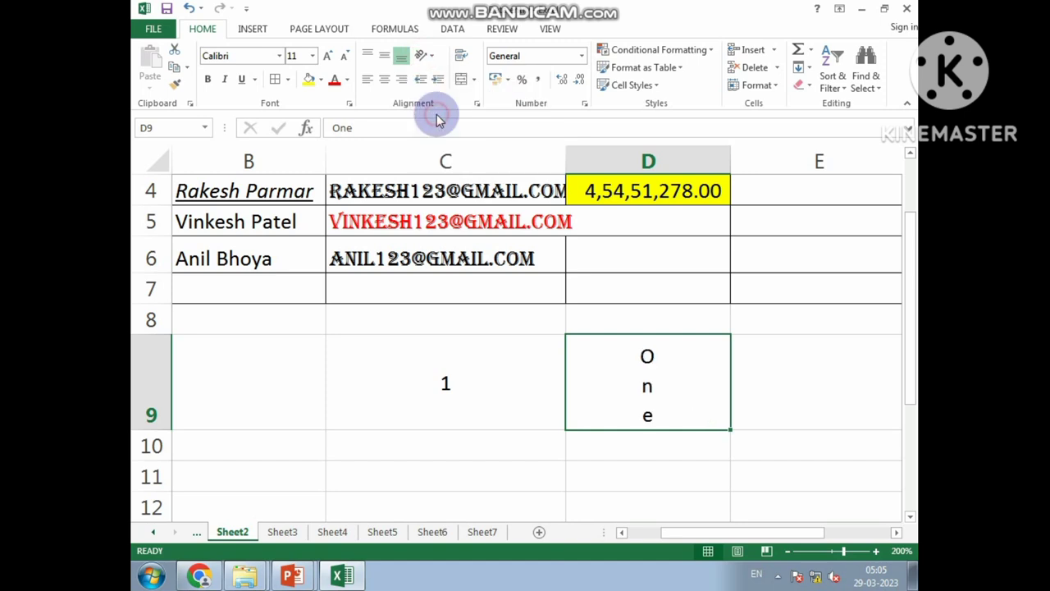
pyautogui.click(424, 55)
pyautogui.click(436, 132)
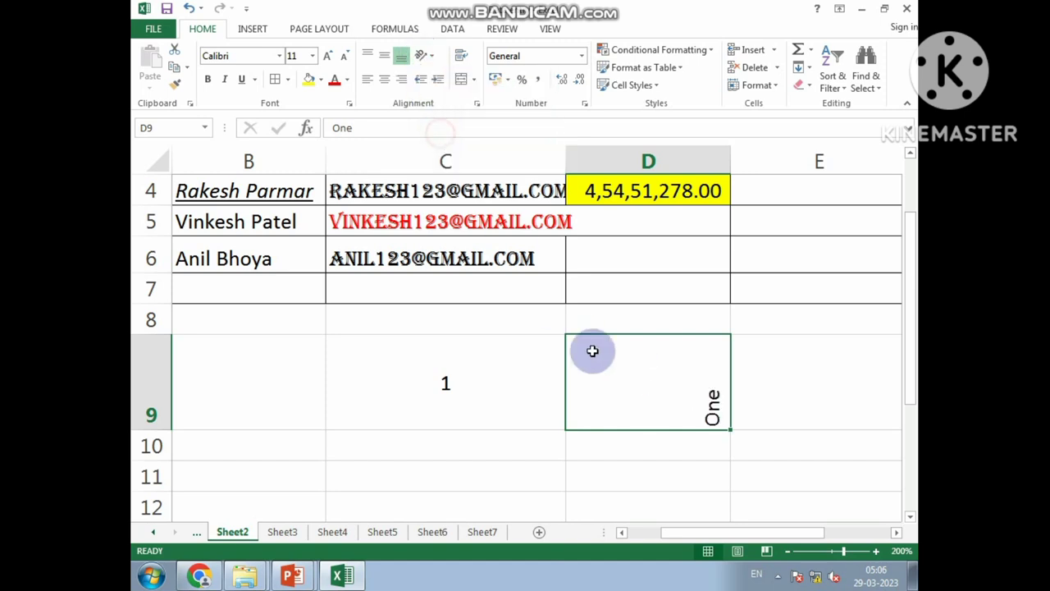
# Set D9's text angle to -90 degrees in the Format Cells alignment settings.
pyautogui.click(418, 57)
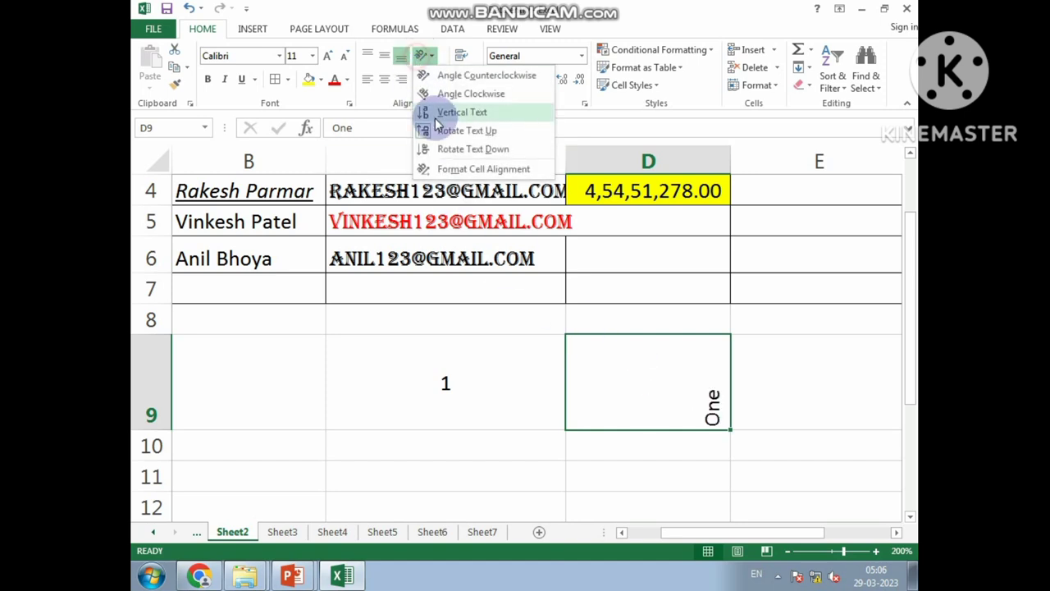
pyautogui.click(443, 168)
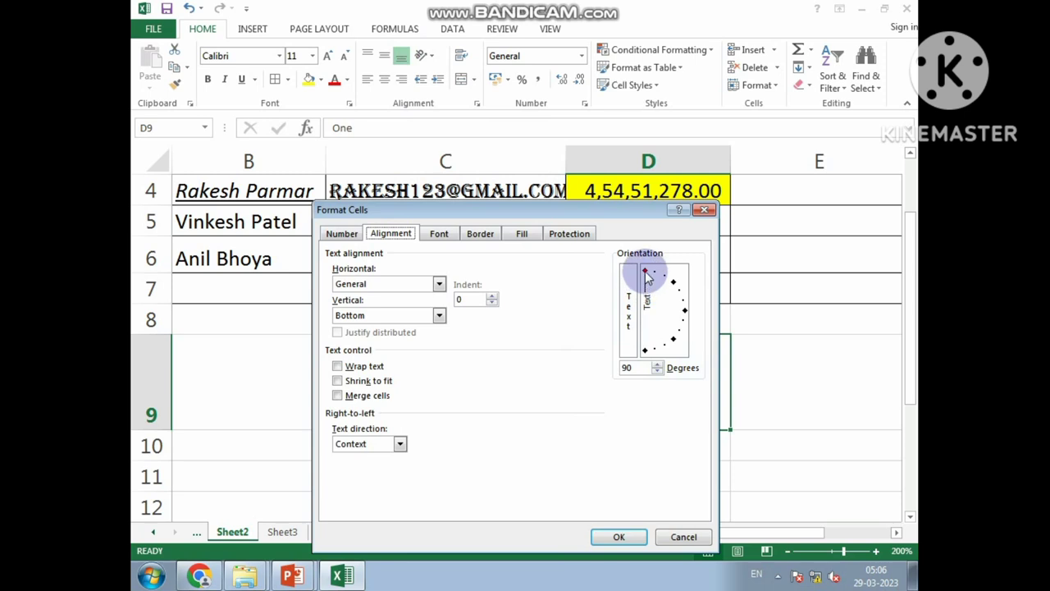
pyautogui.moveTo(646, 276); pyautogui.dragTo(665, 343)
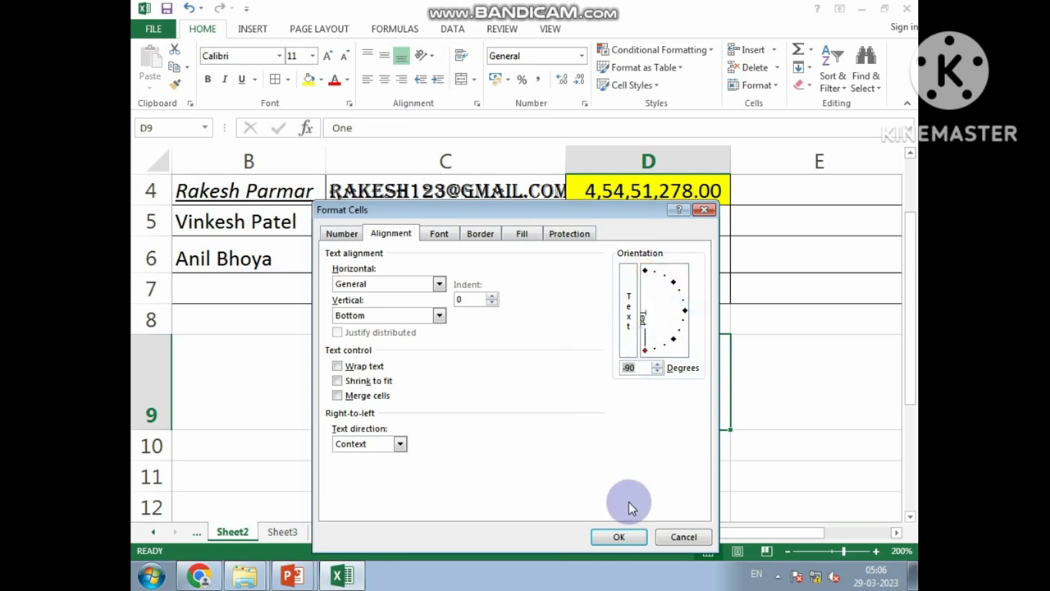
pyautogui.click(619, 536)
pyautogui.click(617, 433)
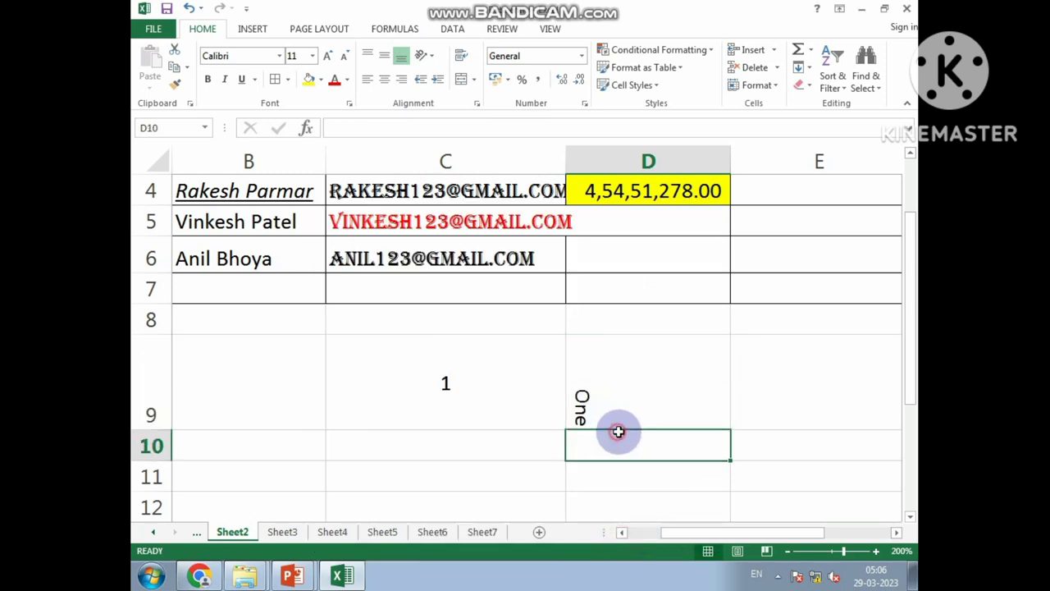
pyautogui.click(611, 401)
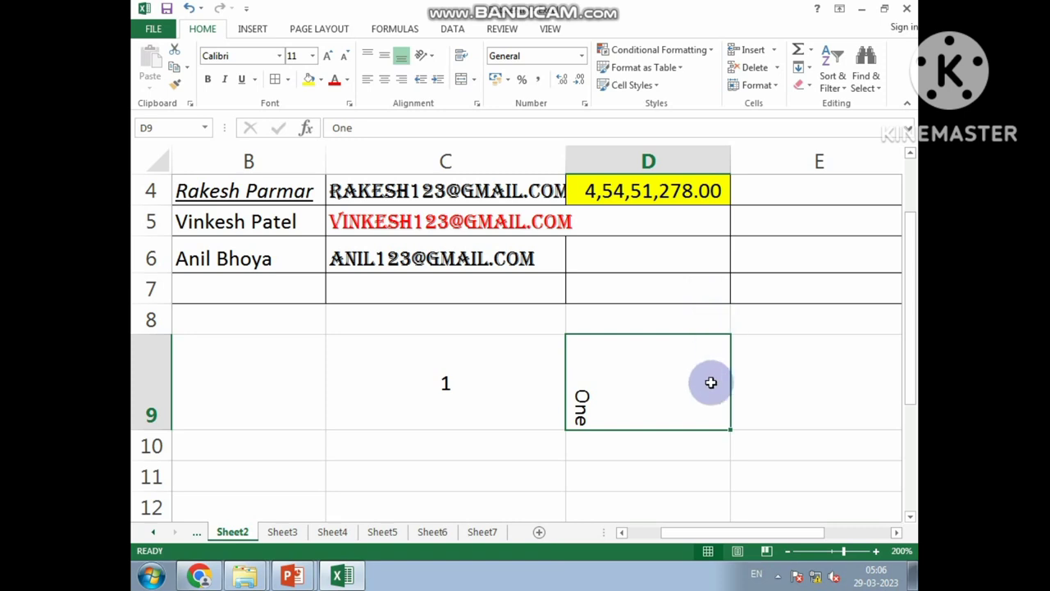
# Indent Desktop in C10, then decrease the indent one level.
pyautogui.click(595, 16)
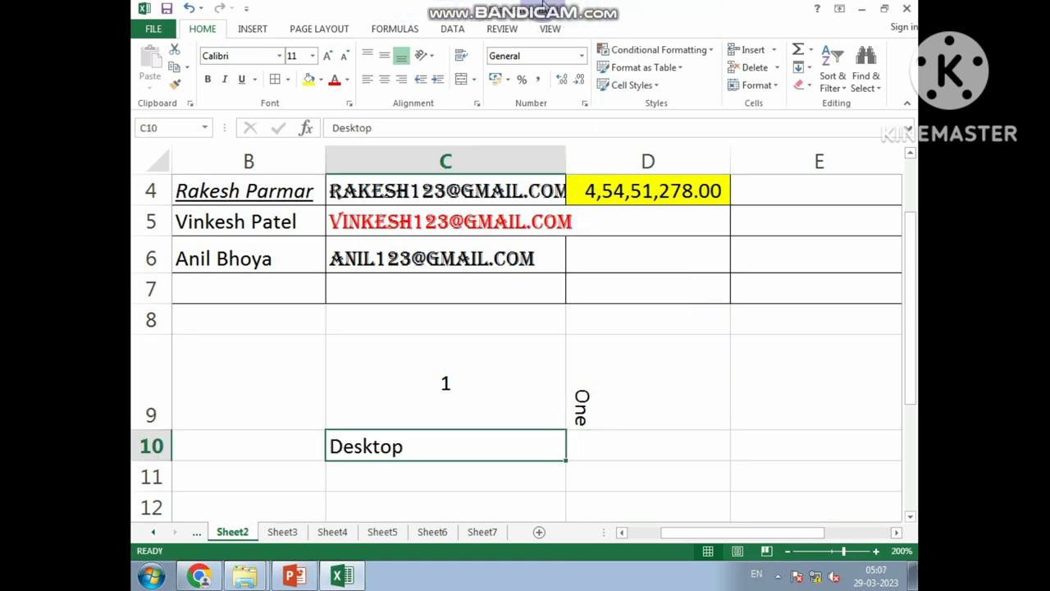
pyautogui.click(543, 6)
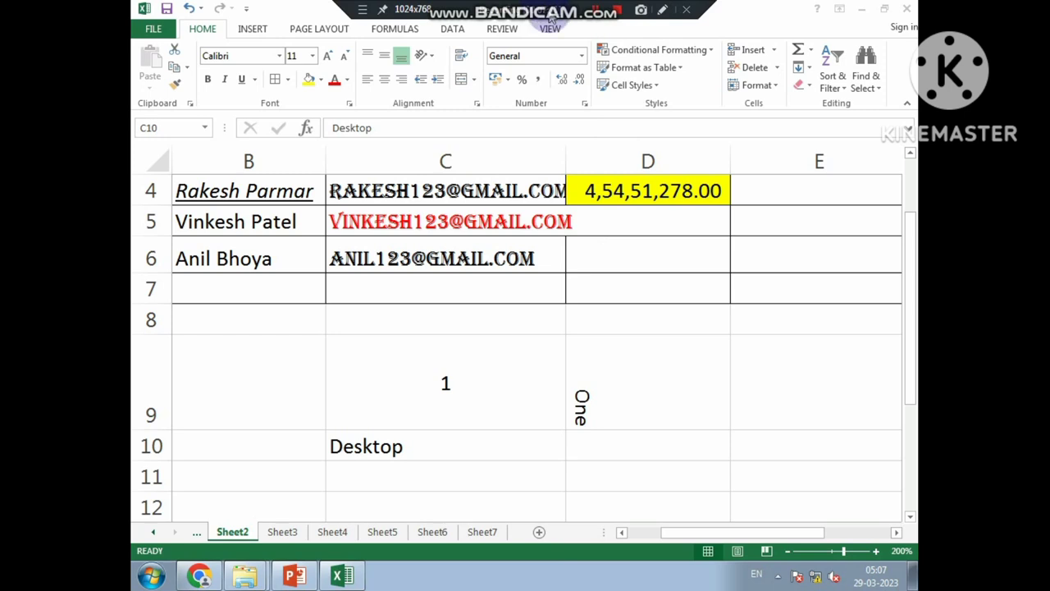
pyautogui.click(391, 464)
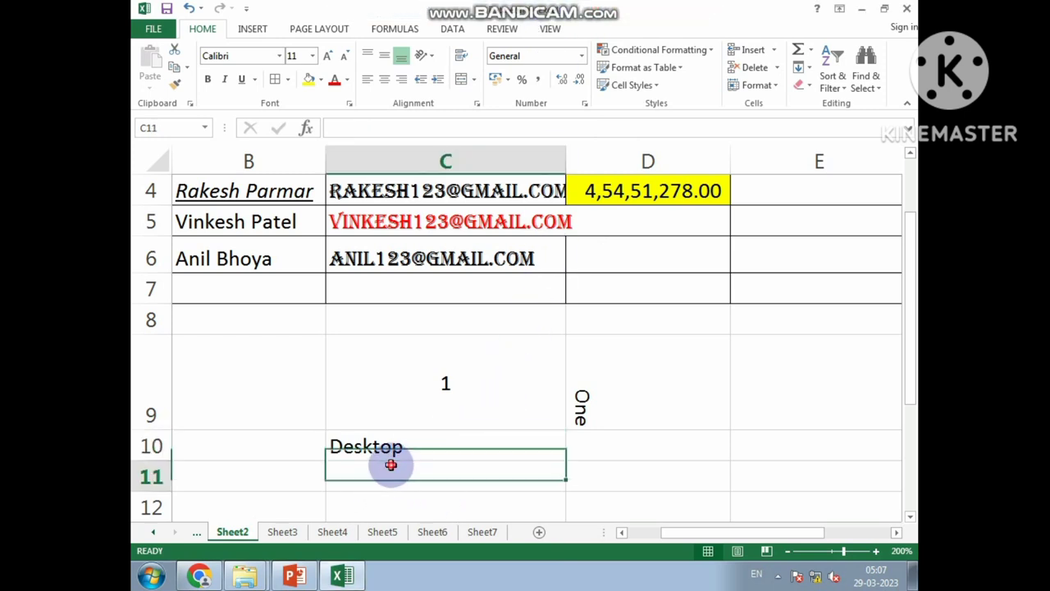
pyautogui.click(389, 442)
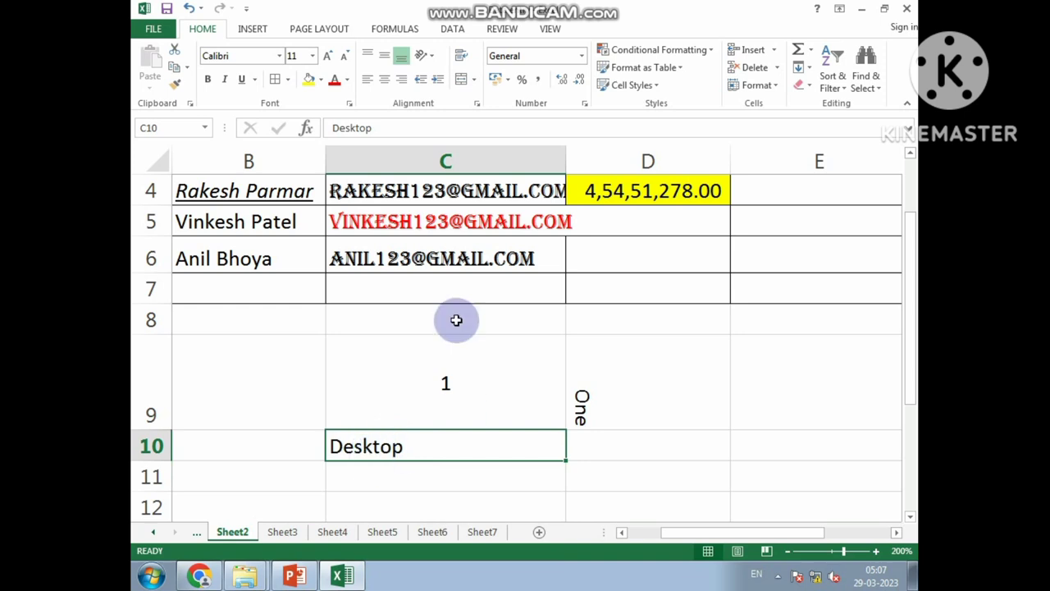
pyautogui.click(439, 80)
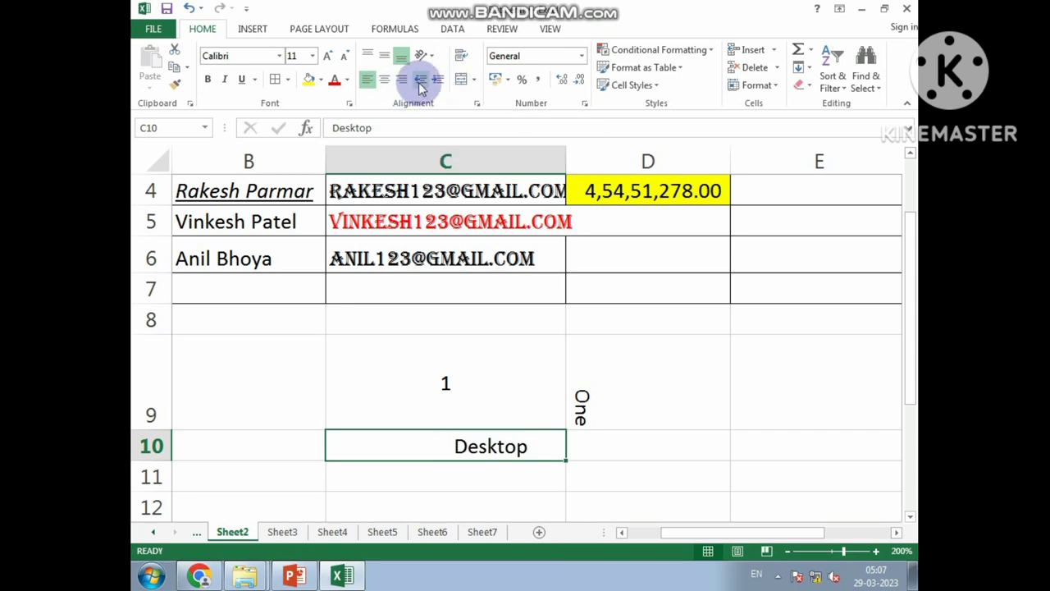
pyautogui.click(420, 80)
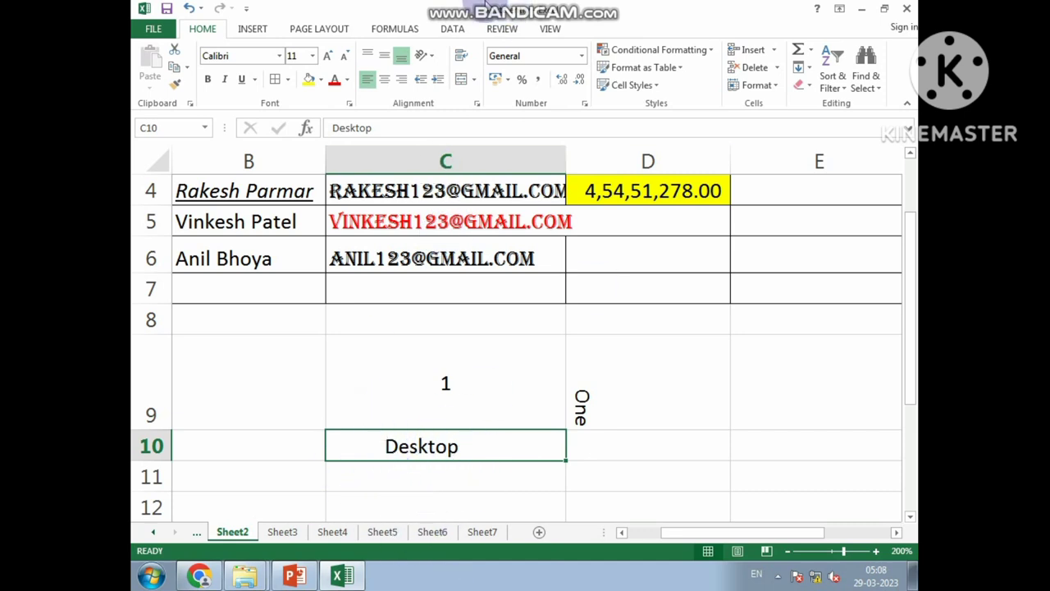
pyautogui.scroll(1, 623, 246)
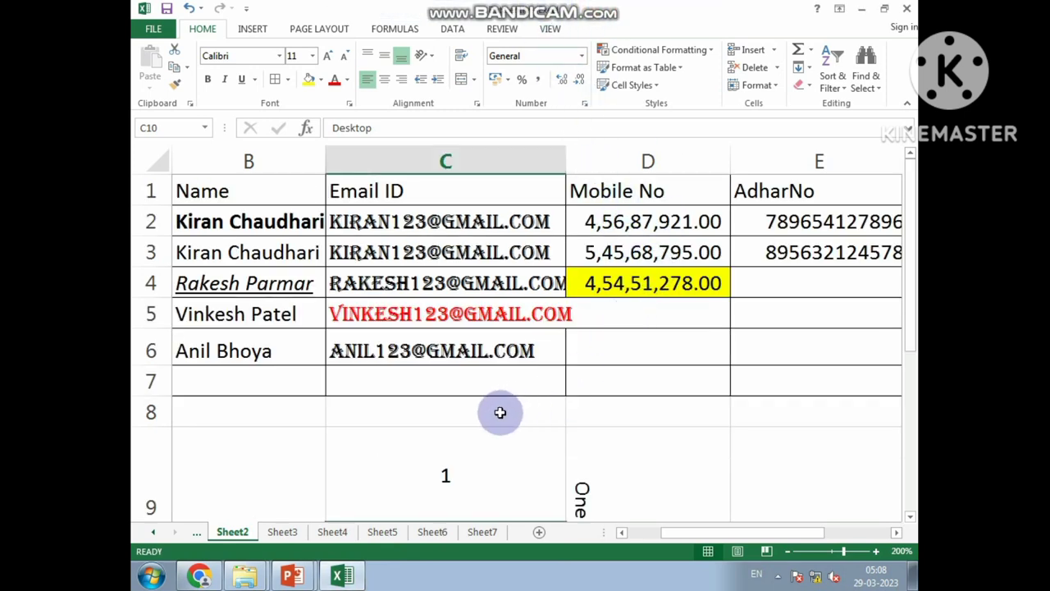
pyautogui.click(500, 7)
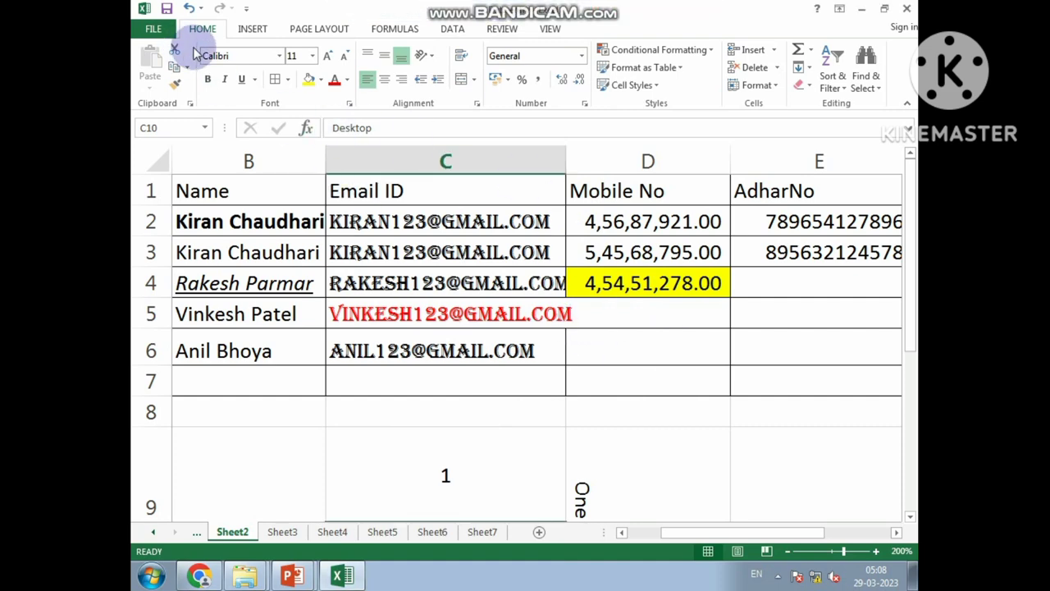
pyautogui.click(154, 29)
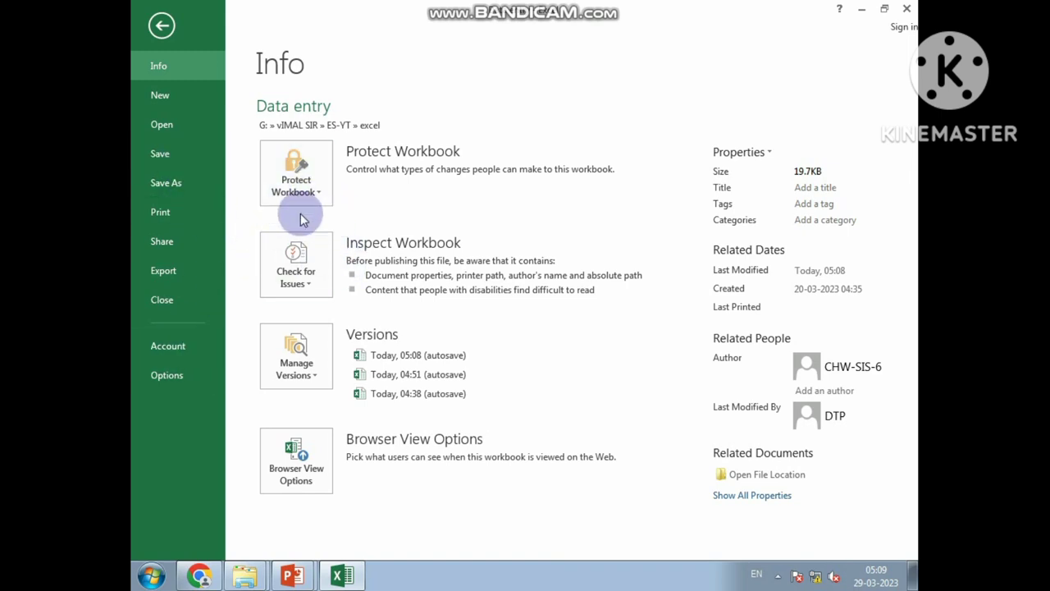
pyautogui.press('Escape')
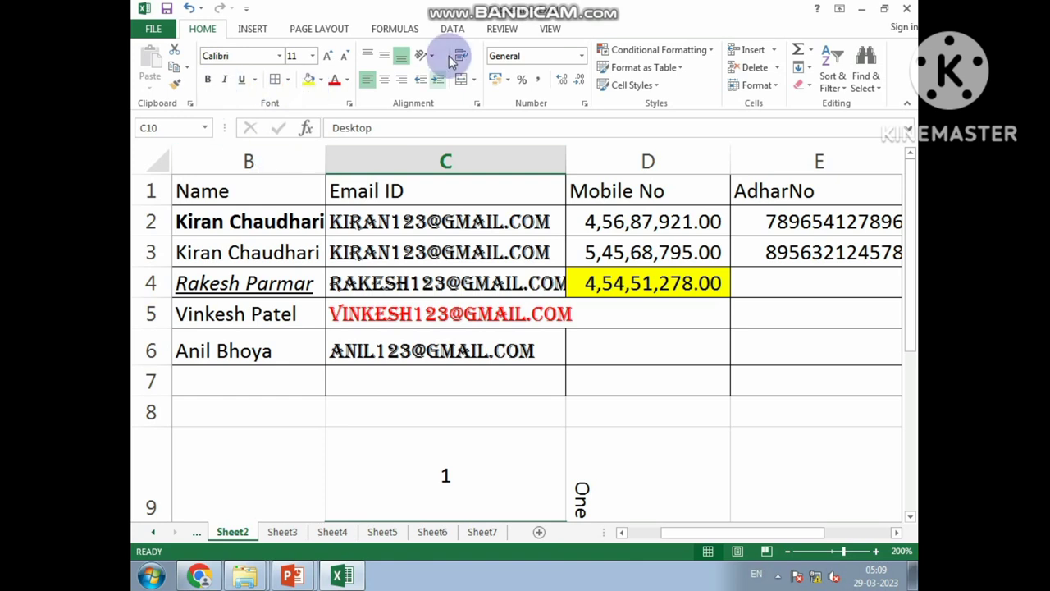
# Switch the page orientation to Landscape, back to Portrait, and browse paper sizes without changing.
pyautogui.click(254, 30)
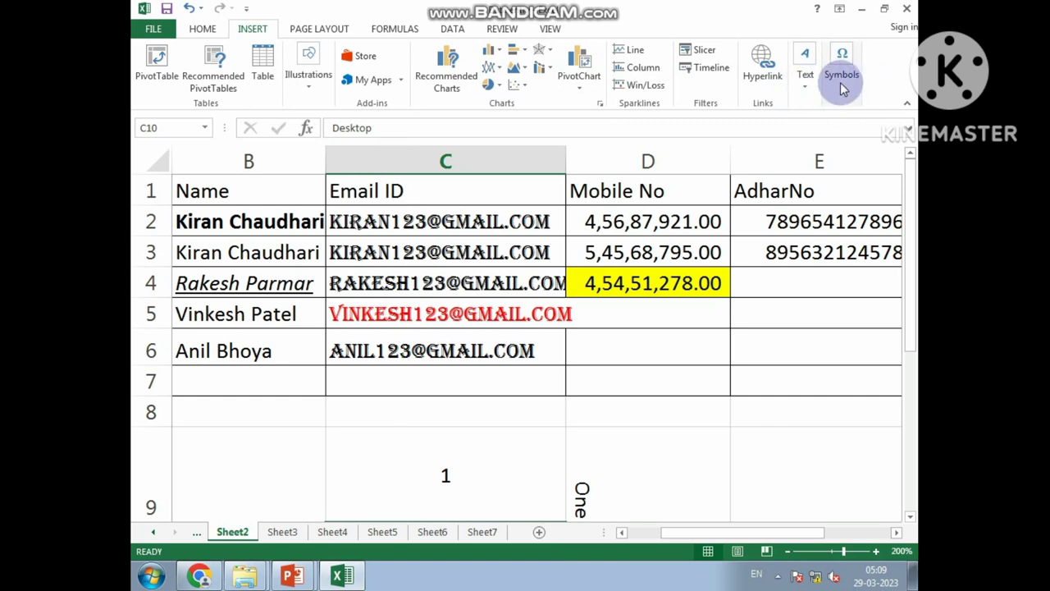
pyautogui.click(322, 29)
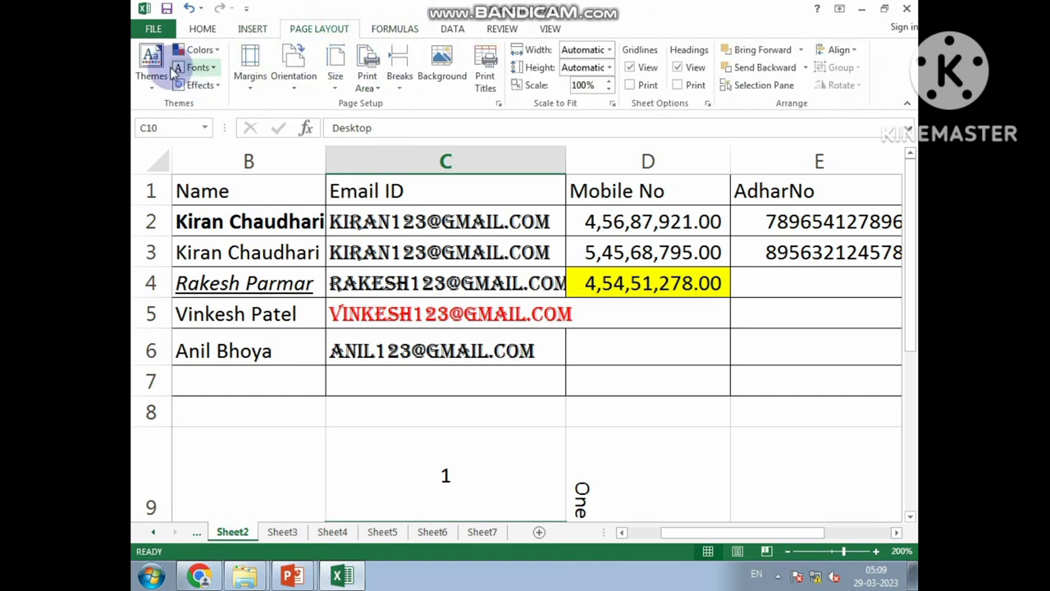
pyautogui.click(293, 69)
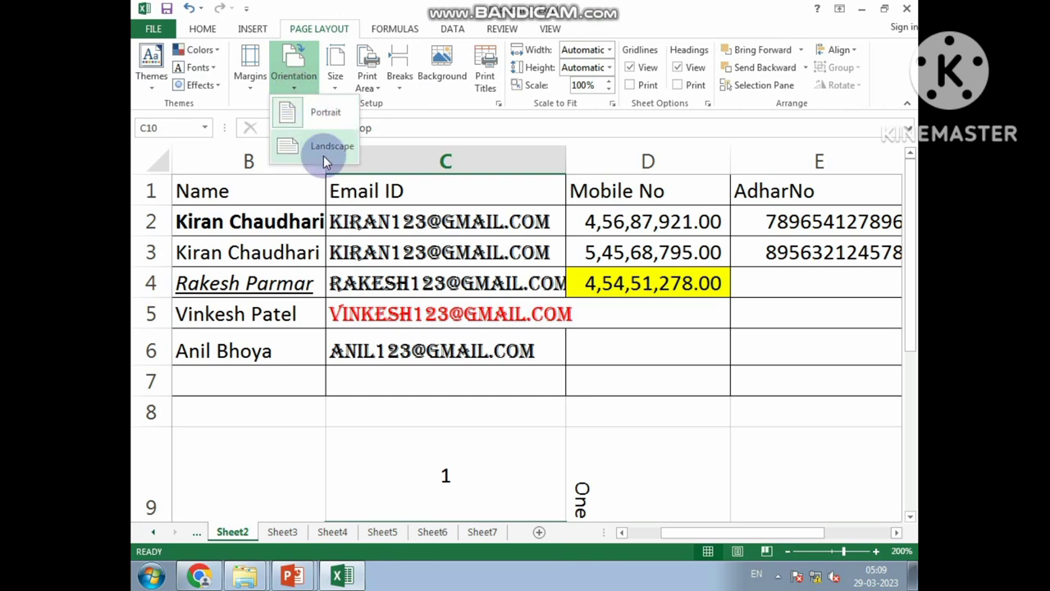
pyautogui.click(324, 162)
pyautogui.click(293, 70)
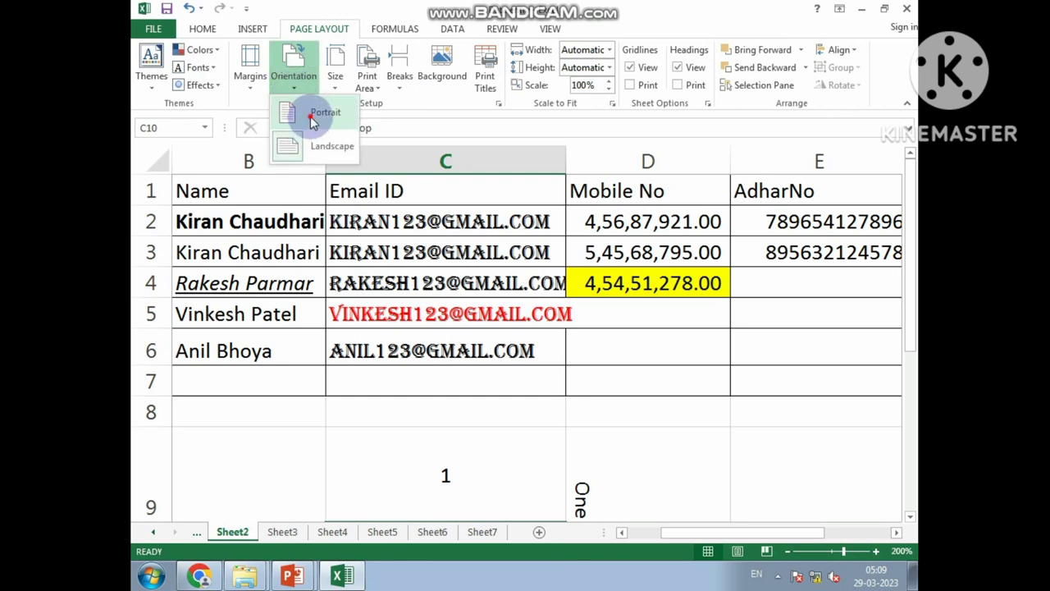
pyautogui.click(313, 119)
pyautogui.click(334, 88)
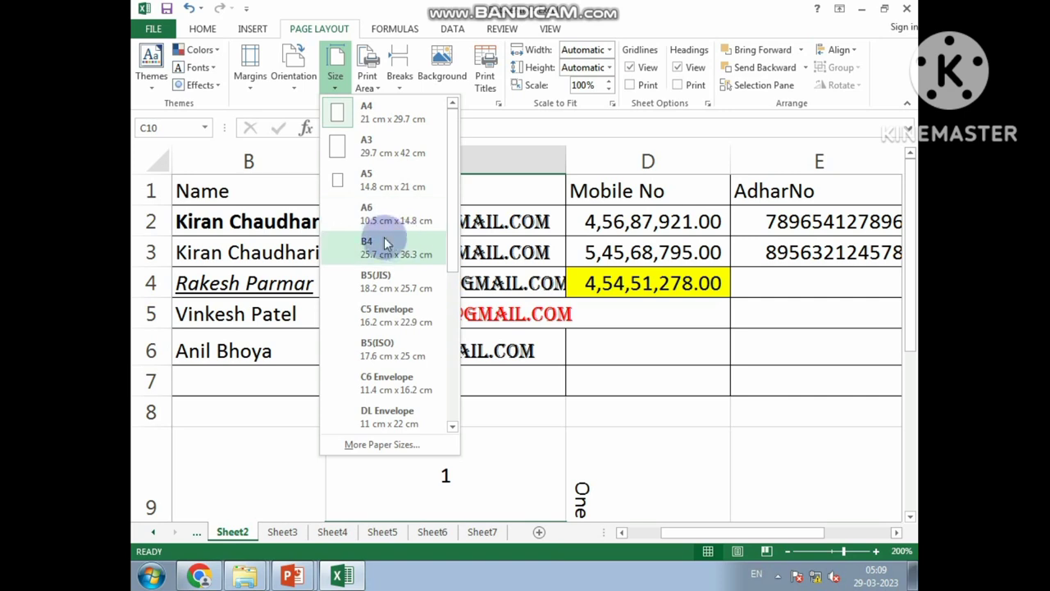
pyautogui.click(336, 87)
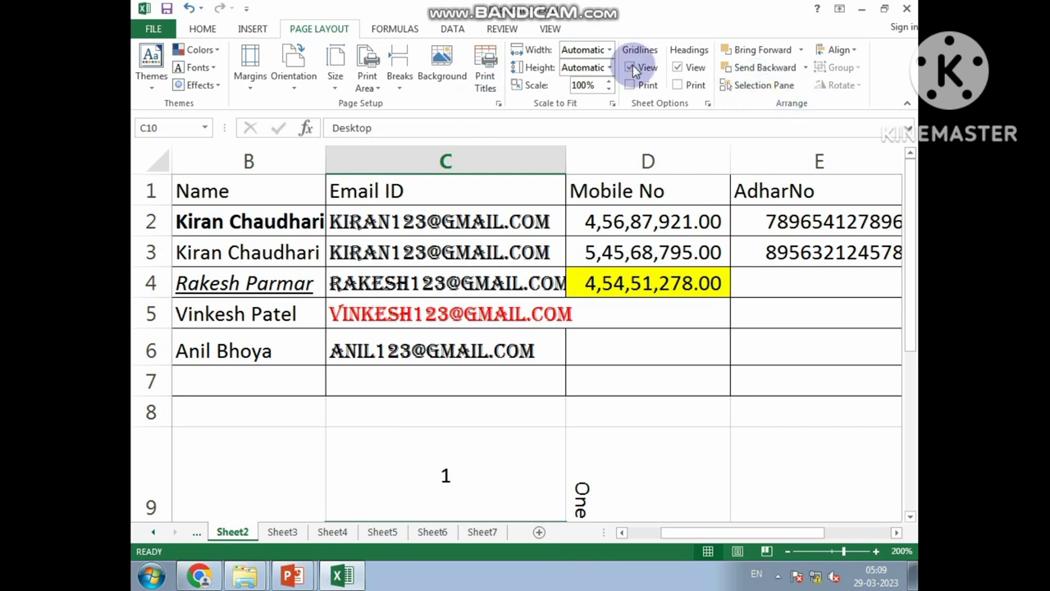
# Browse the Formulas, Data, Review and View ribbon tabs.
pyautogui.click(402, 31)
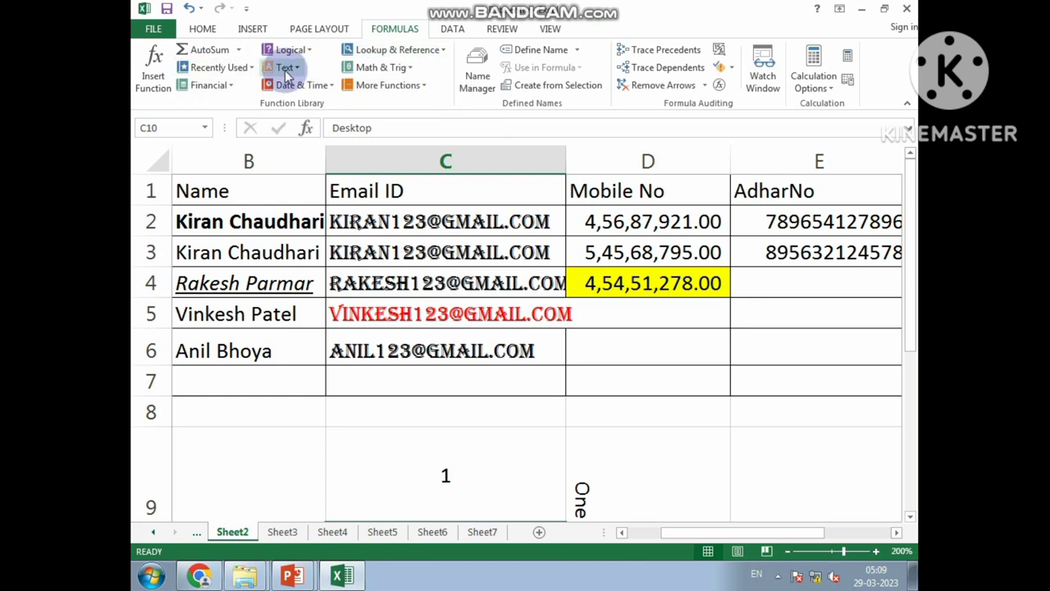
pyautogui.click(449, 29)
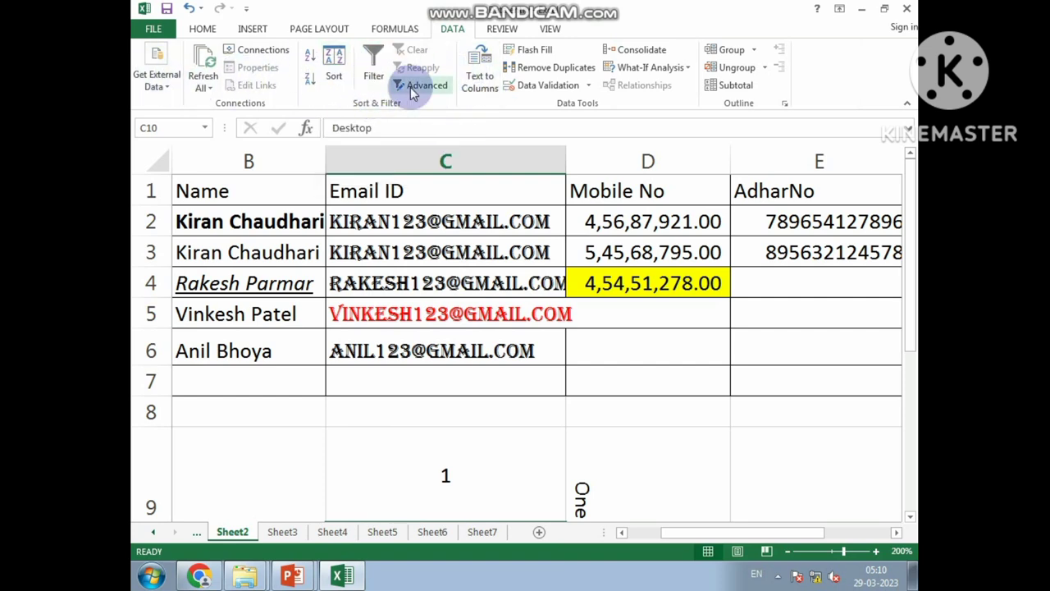
pyautogui.click(498, 30)
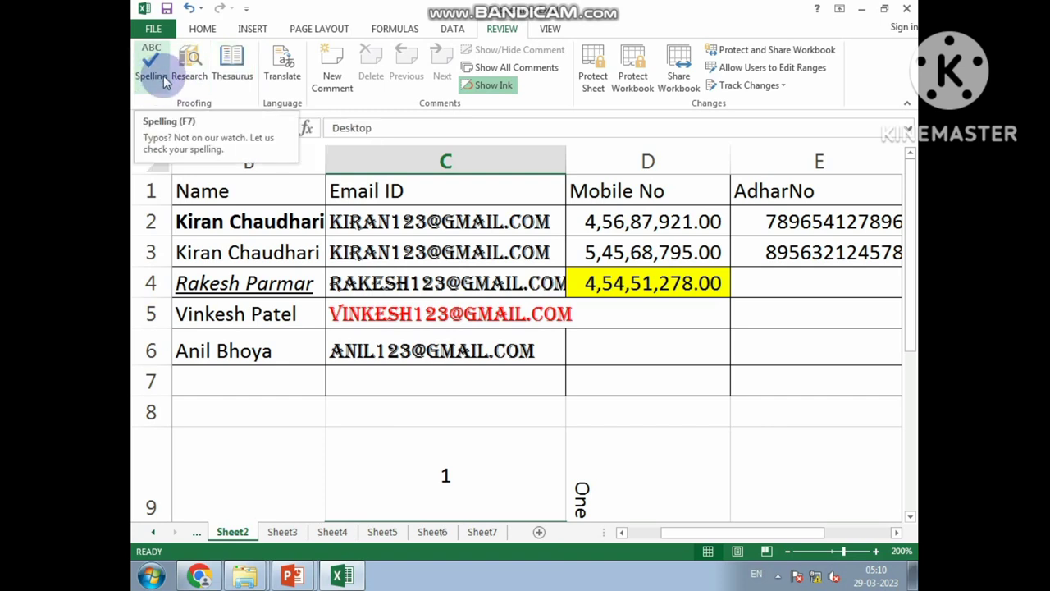
pyautogui.click(542, 31)
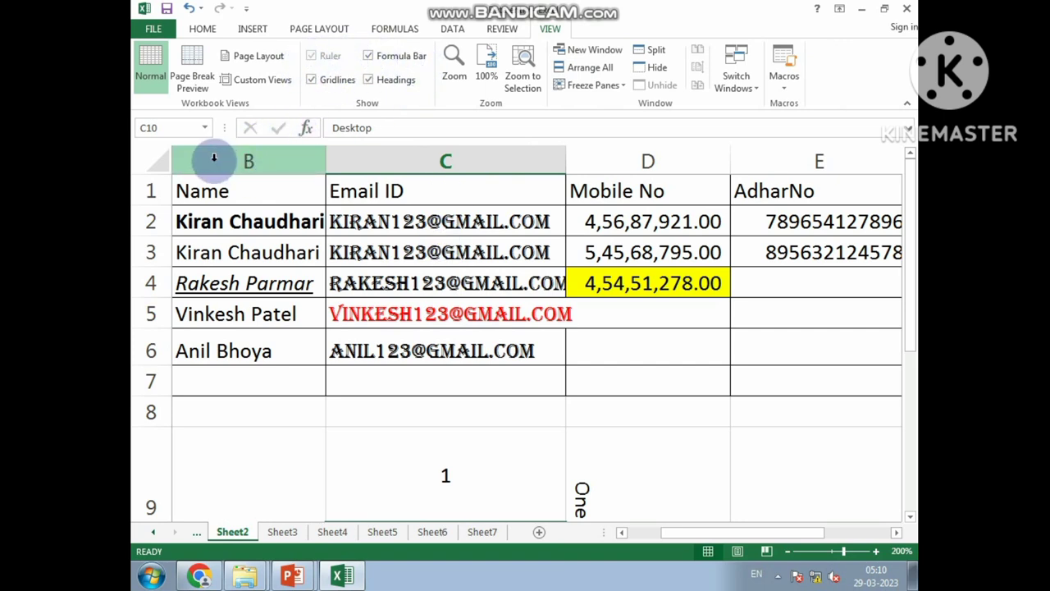
# Hide the sheet gridlines and scroll through the sheet without them.
pyautogui.click(312, 80)
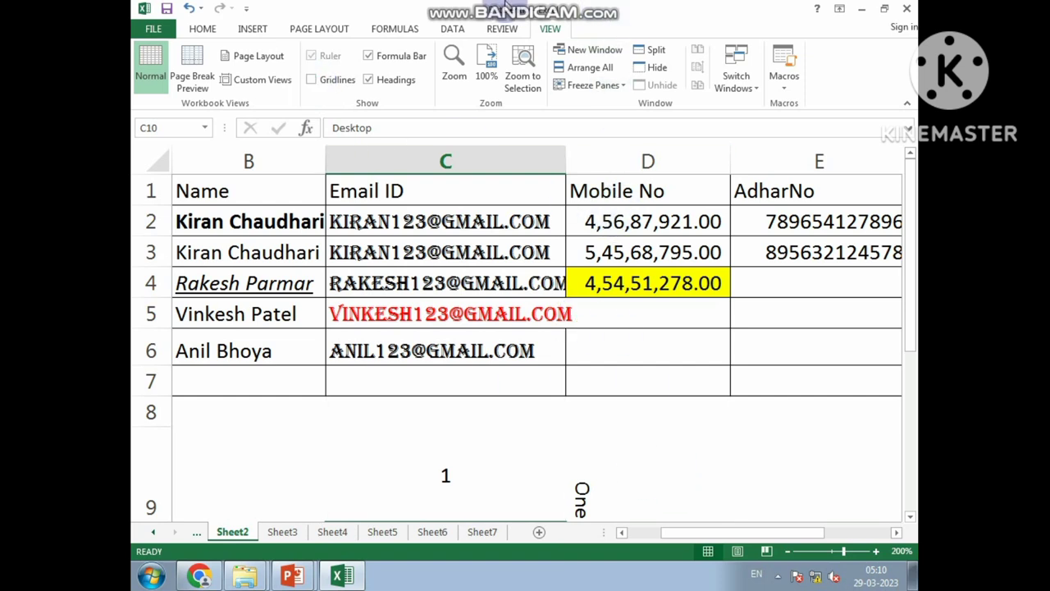
pyautogui.click(507, 7)
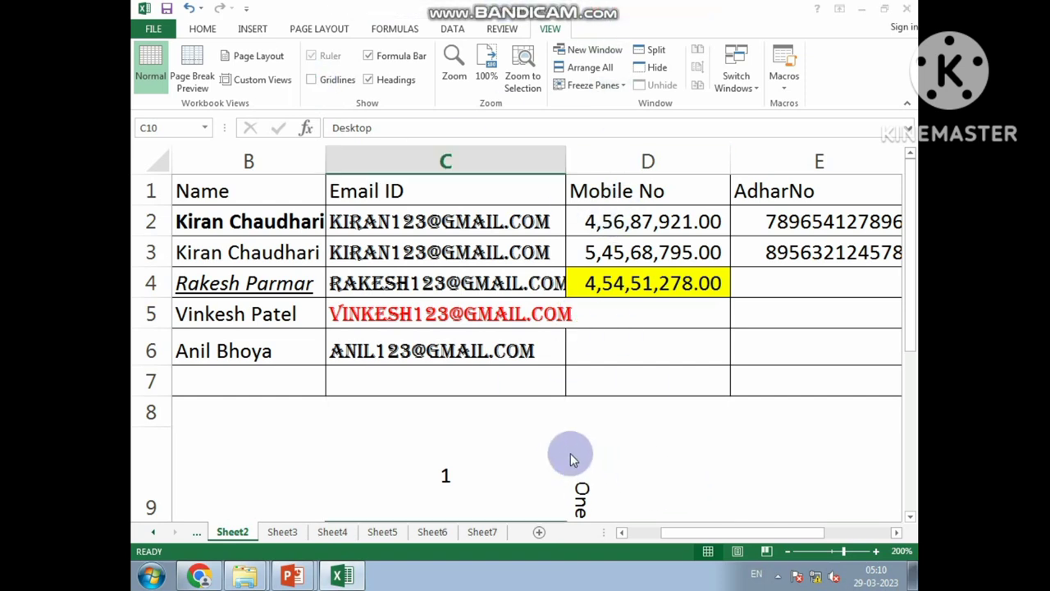
pyautogui.click(320, 88)
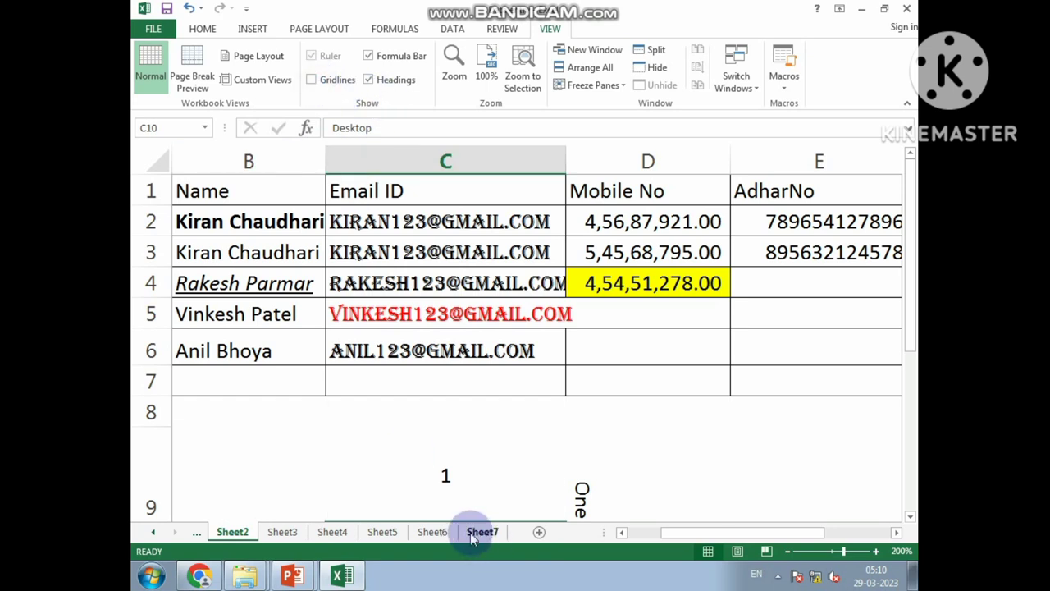
pyautogui.scroll(-2, 745, 427)
pyautogui.scroll(1, 745, 426)
pyautogui.scroll(-3, 745, 427)
pyautogui.scroll(-6, 434, 443)
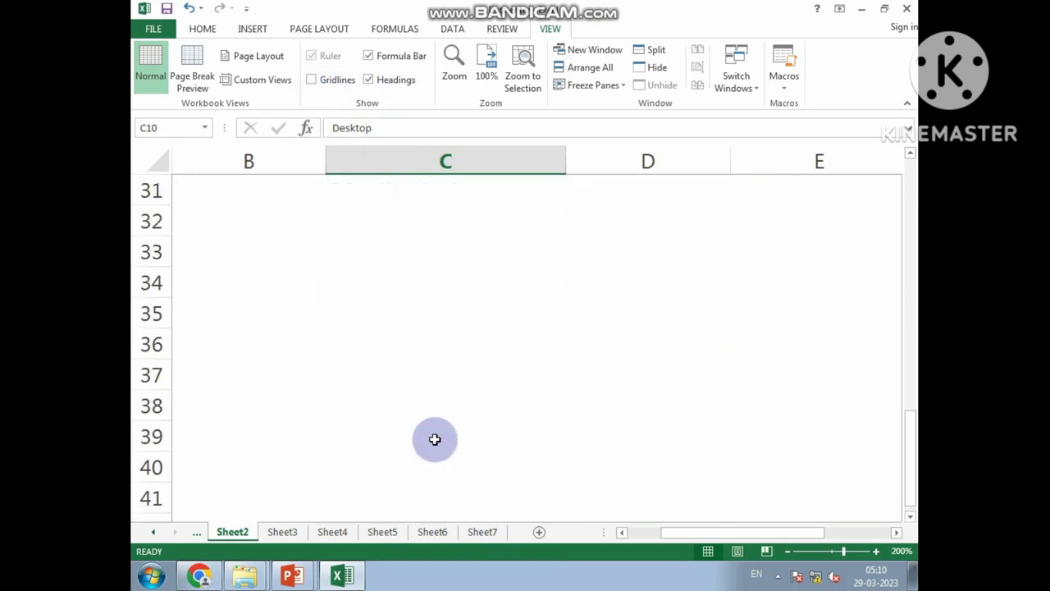
pyautogui.scroll(-4, 434, 438)
pyautogui.scroll(2, 433, 438)
pyautogui.scroll(1, 464, 422)
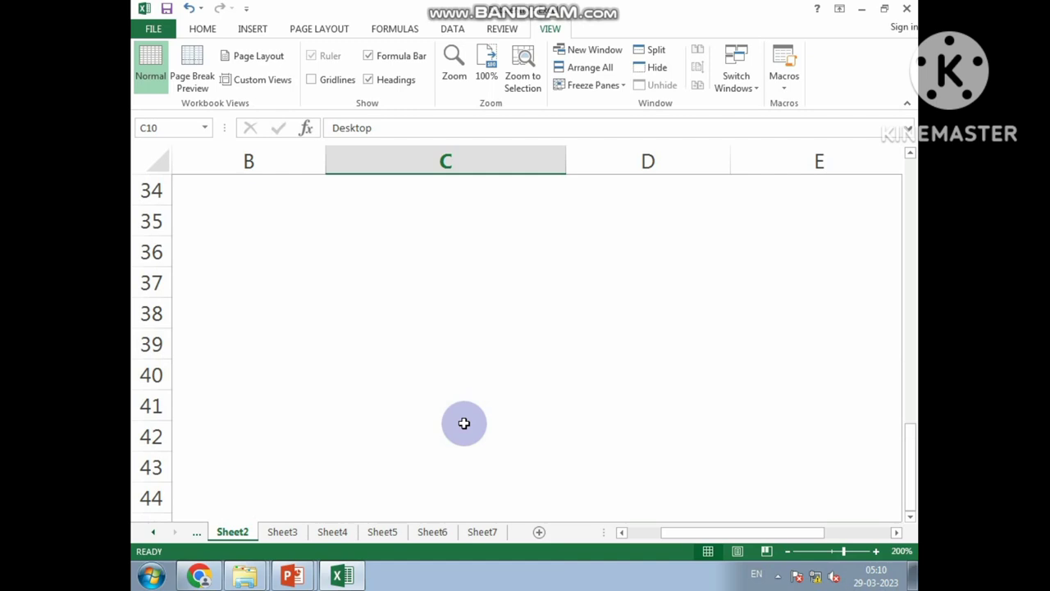
# Restore the gridlines and turn the formula bar off and back on.
pyautogui.click(312, 79)
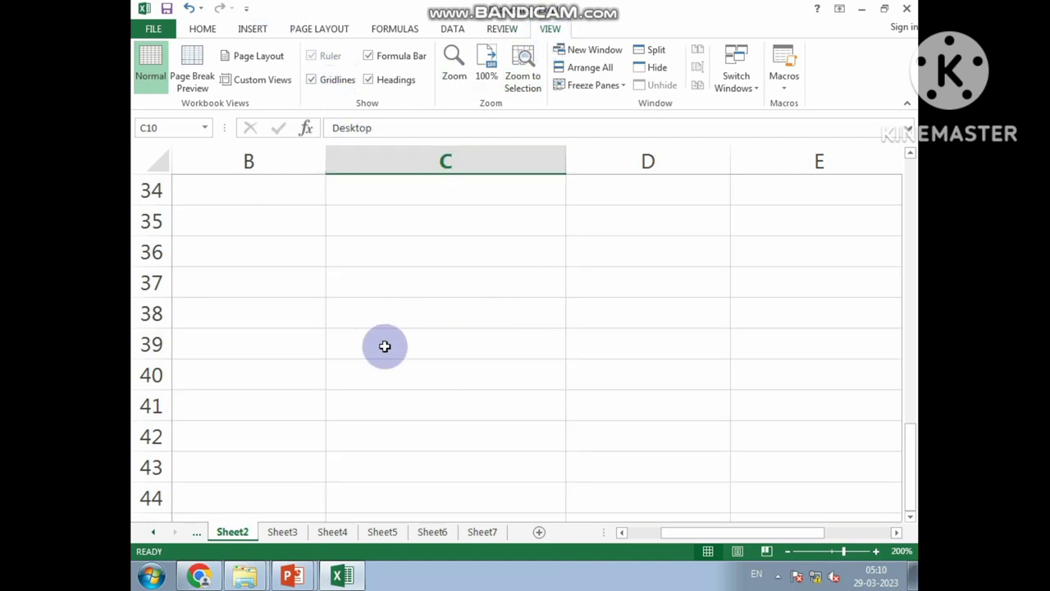
pyautogui.click(368, 56)
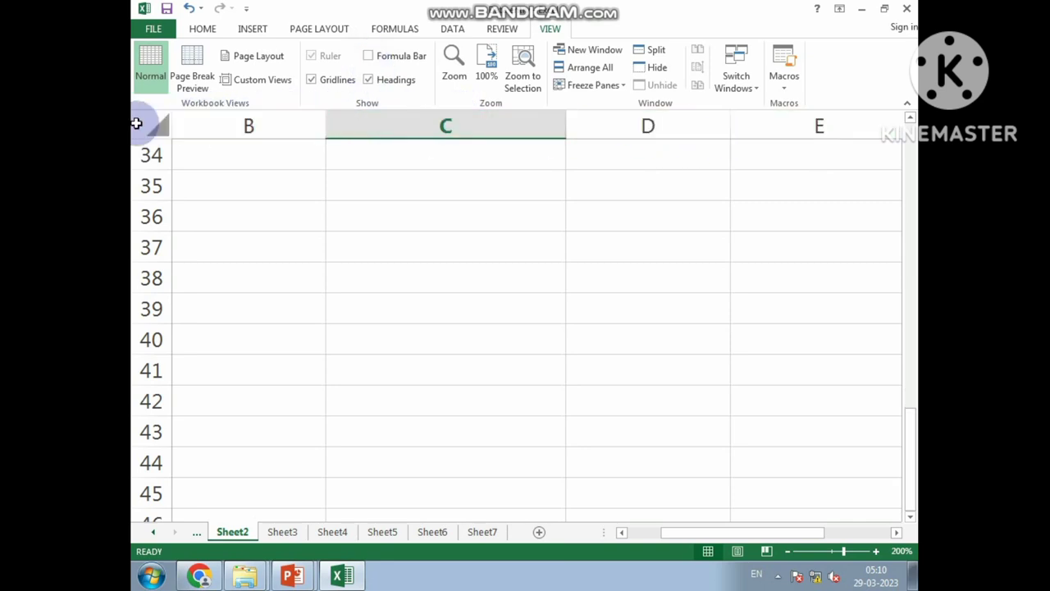
pyautogui.click(370, 57)
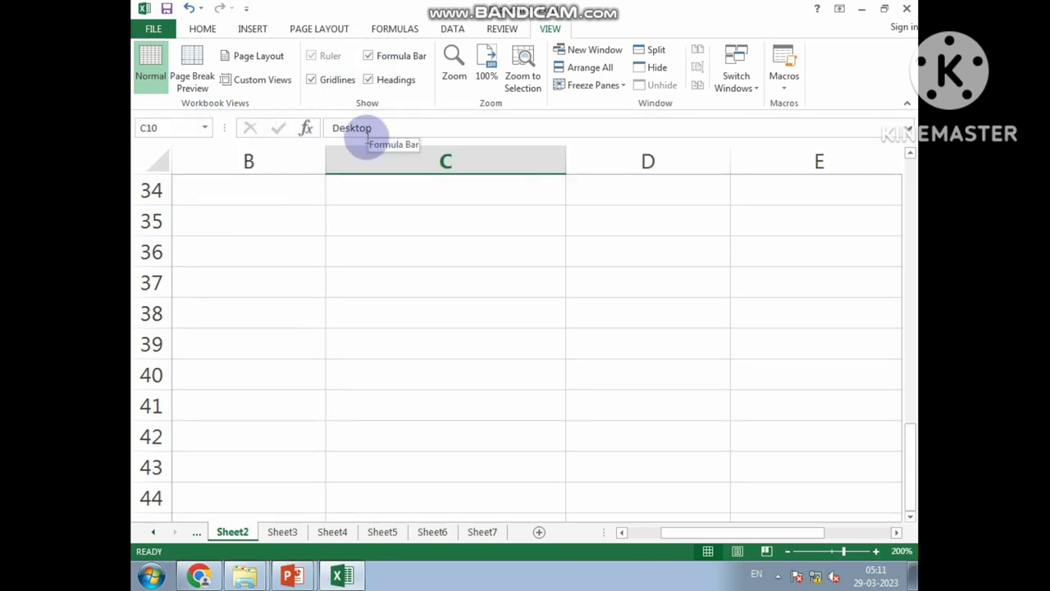
# Hide and restore the row and column headings, then select column C.
pyautogui.click(388, 82)
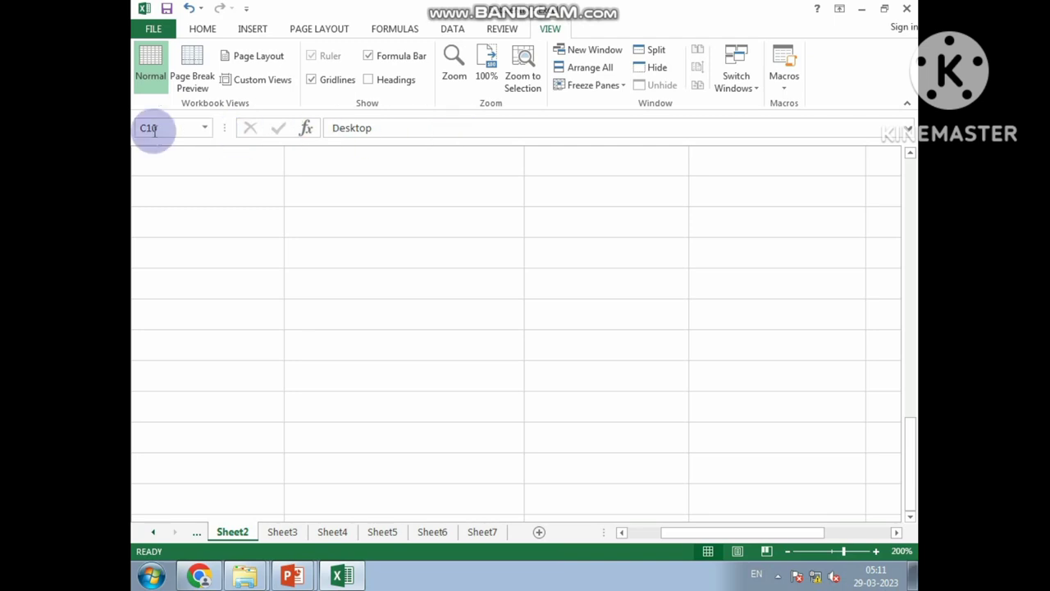
pyautogui.click(370, 80)
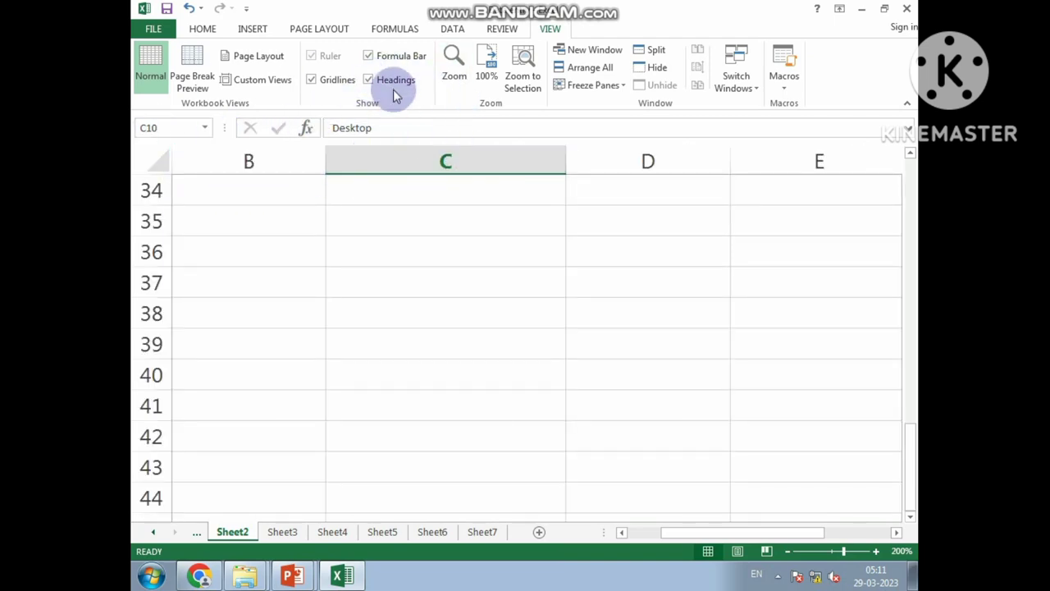
pyautogui.click(446, 160)
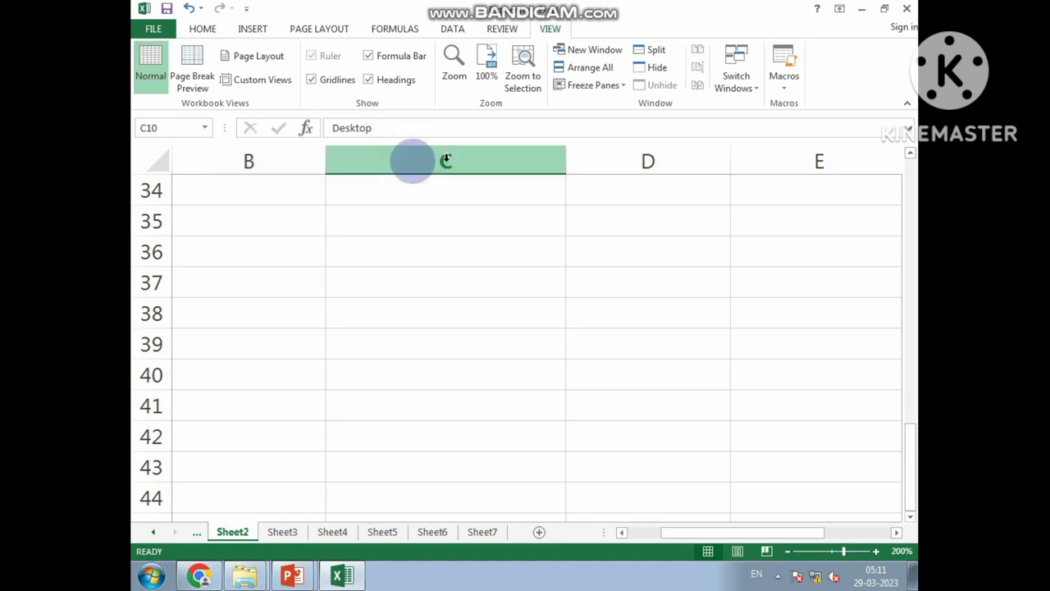
pyautogui.scroll(5, 378, 319)
pyautogui.scroll(5, 378, 320)
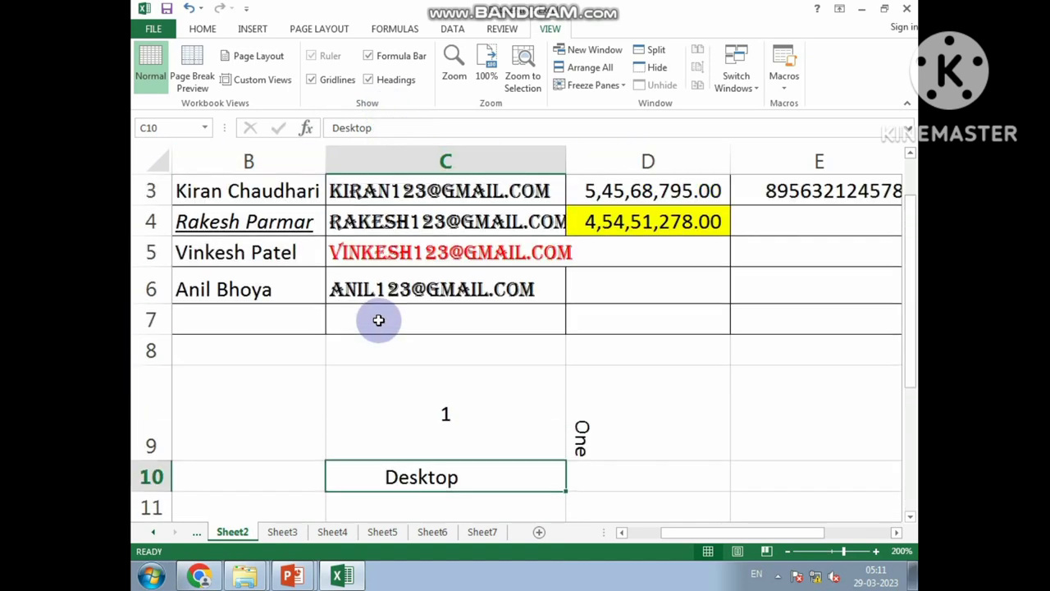
pyautogui.scroll(1, 378, 320)
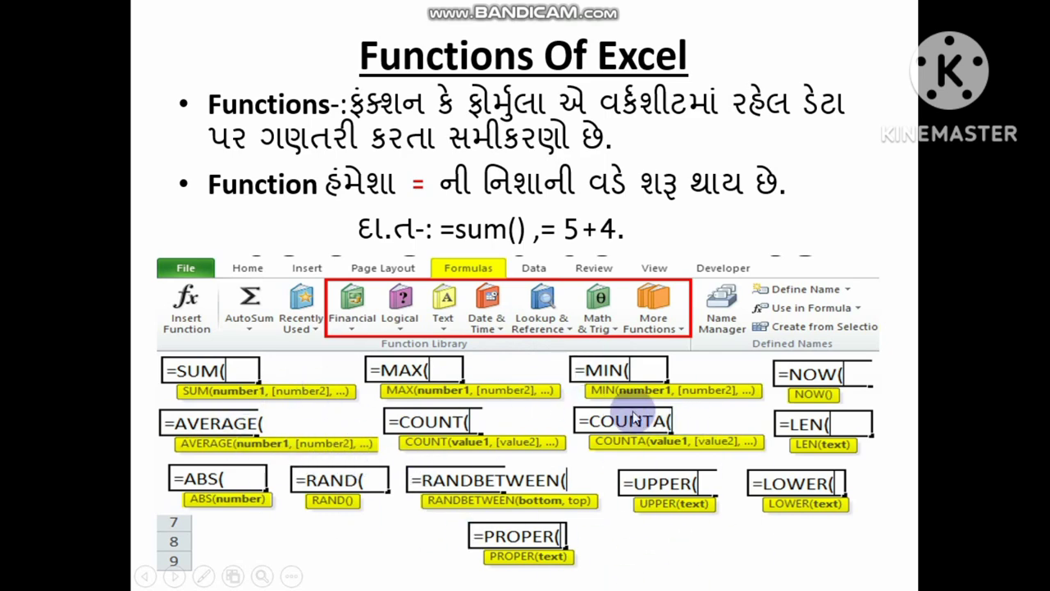
# Advance to the Category of Function slide, then Alt+Tab back to the Excel workbook.
pyautogui.click(612, 432)
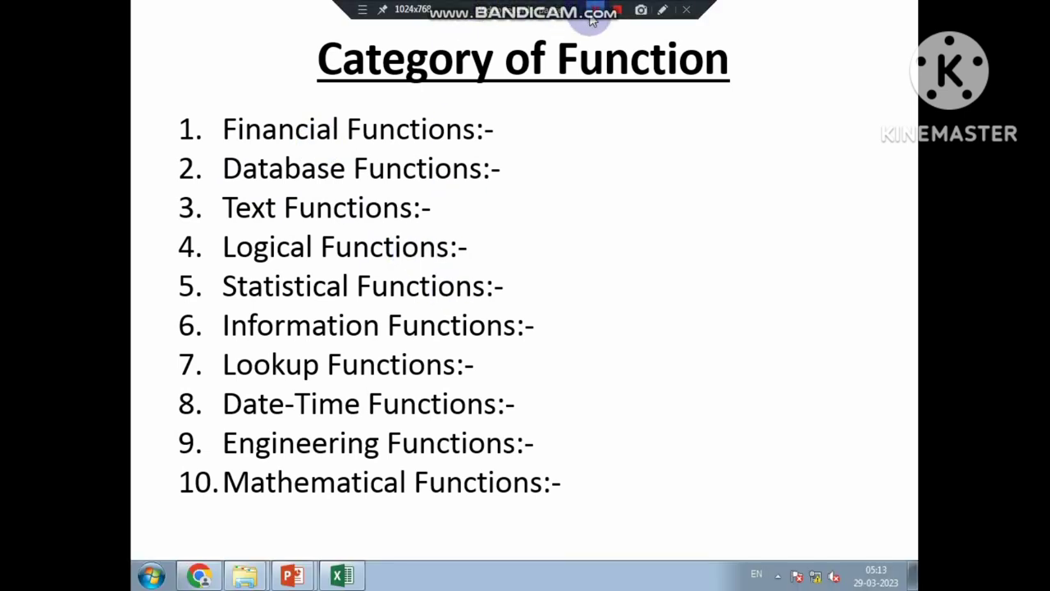
pyautogui.hotkey('alt', 'Tab')
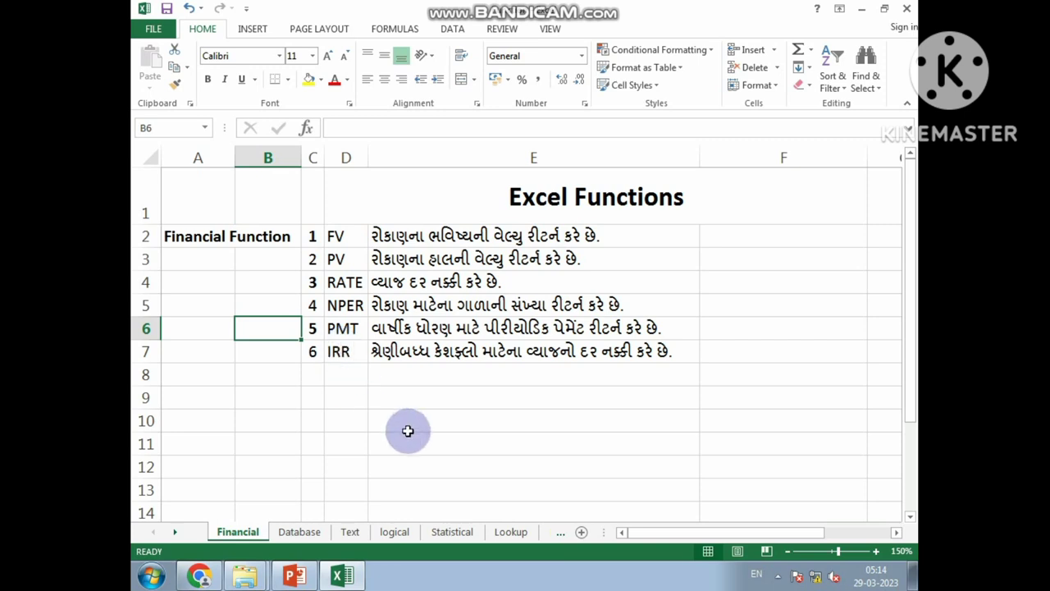
pyautogui.click(201, 236)
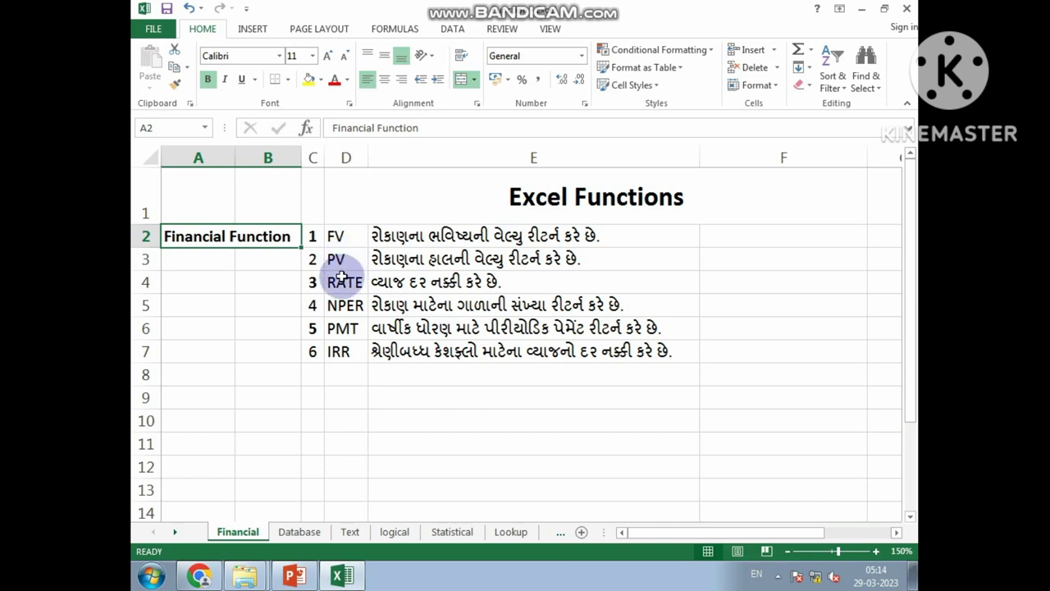
pyautogui.click(344, 238)
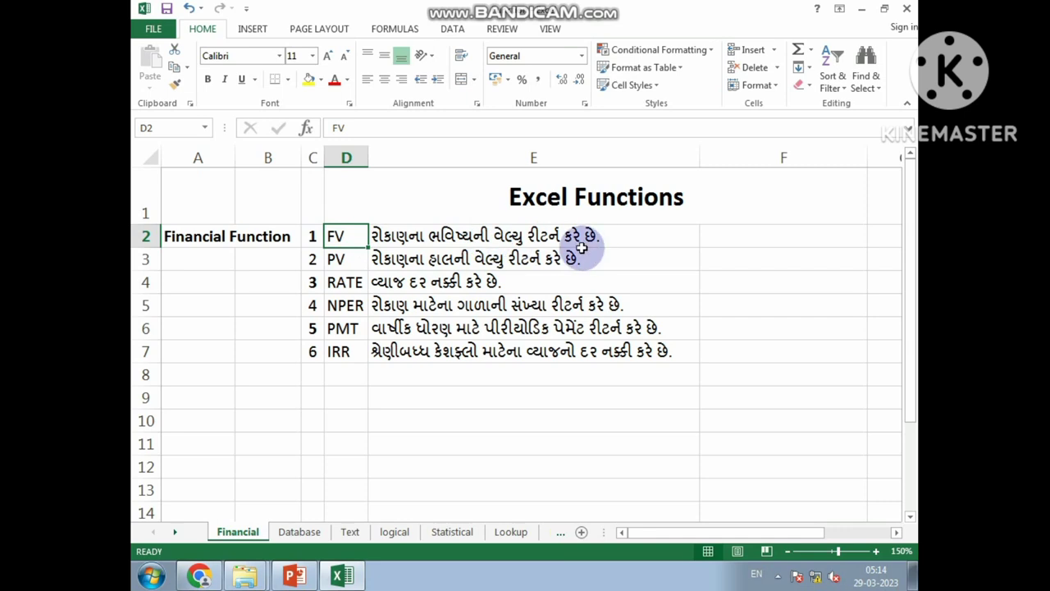
pyautogui.click(346, 259)
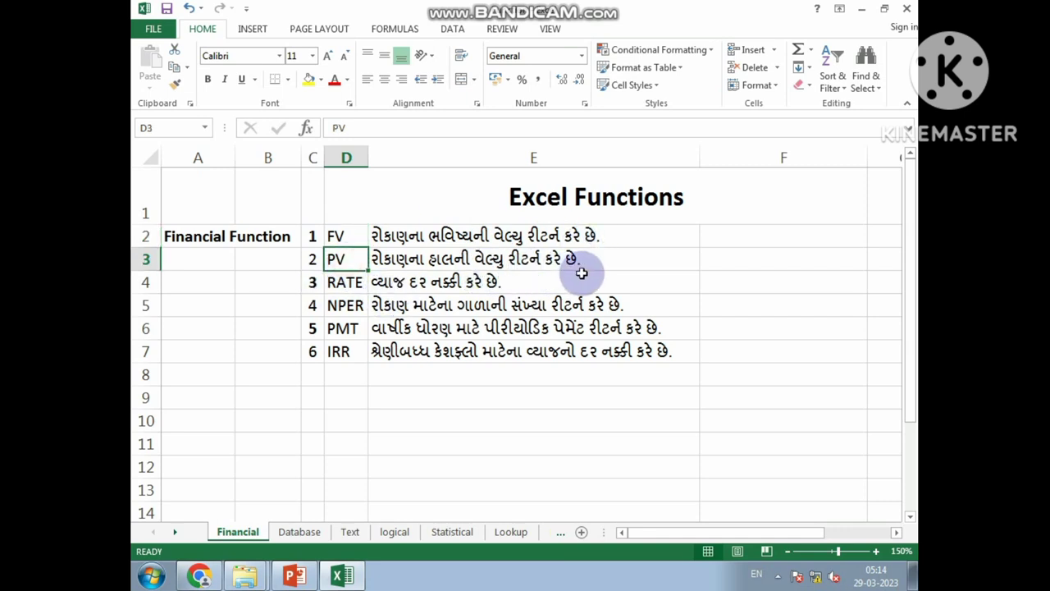
pyautogui.click(348, 281)
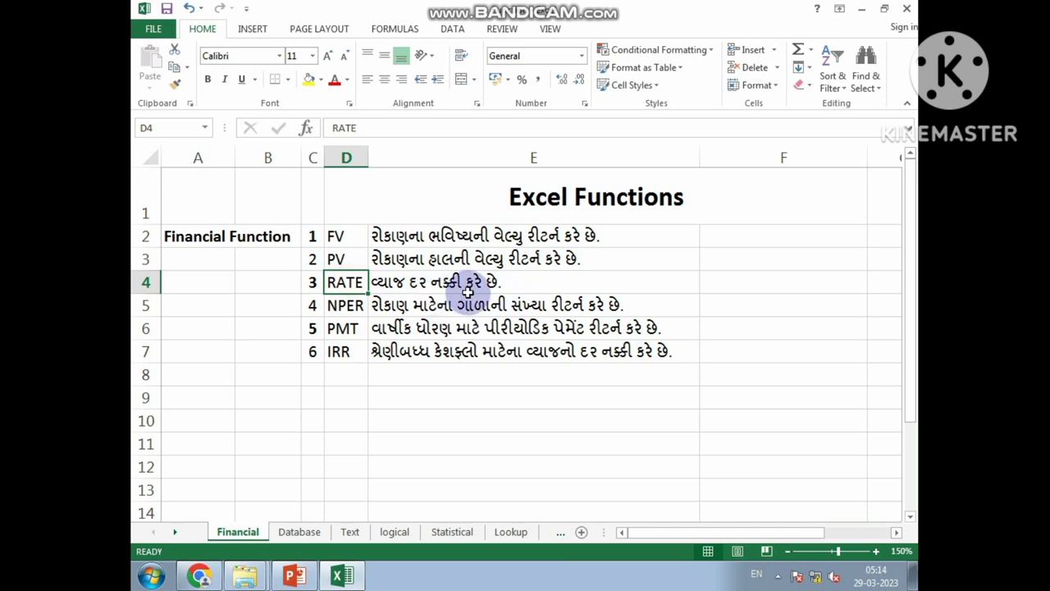
pyautogui.click(347, 303)
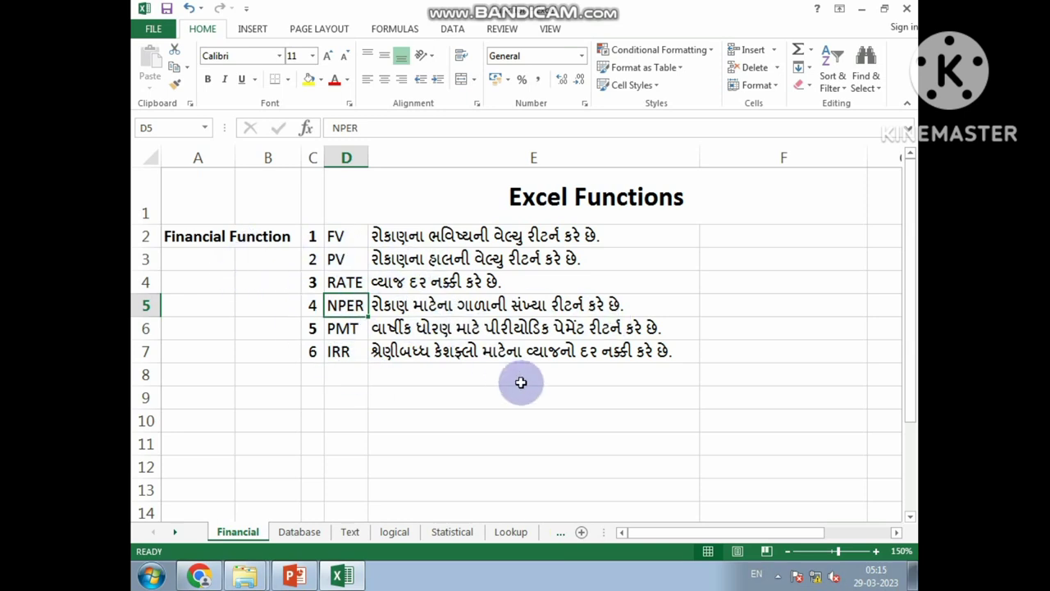
# Step through the Database sheet's DGET, DSUM and DMAX entries, then move to the Text sheet.
pyautogui.click(299, 532)
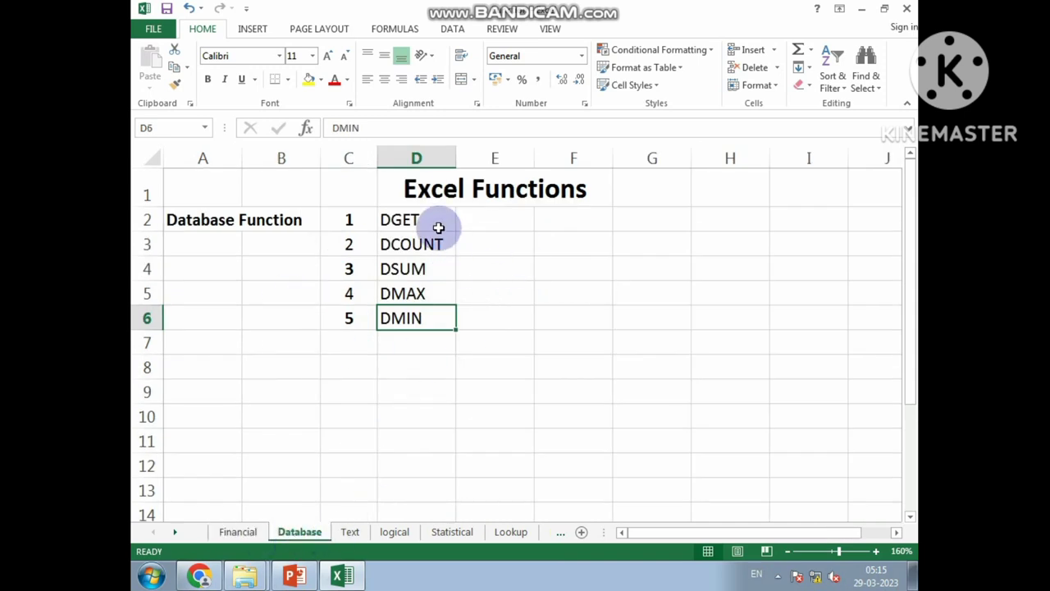
pyautogui.click(234, 223)
pyautogui.click(401, 220)
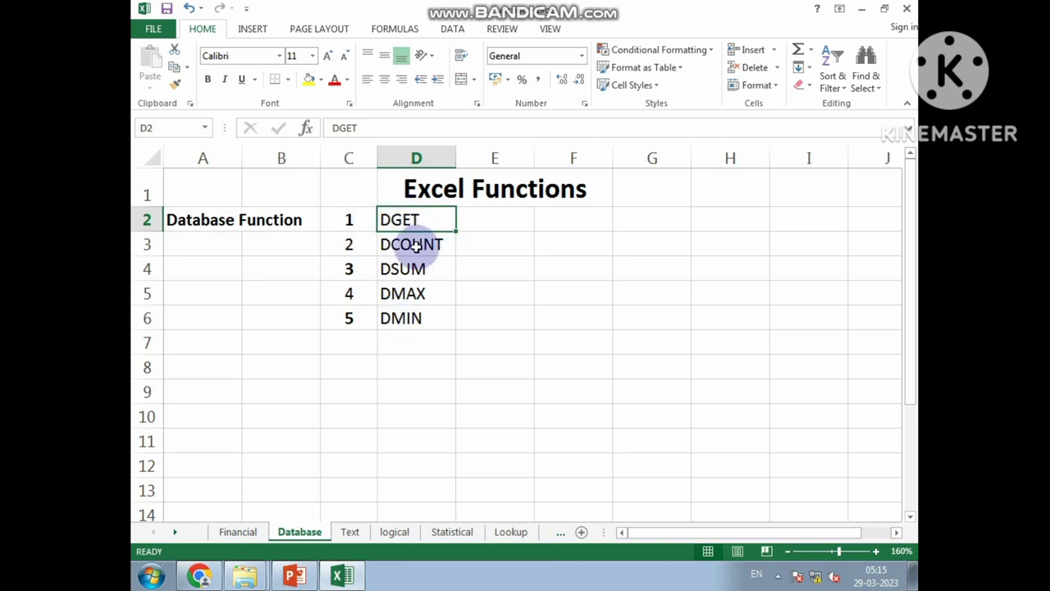
pyautogui.click(410, 269)
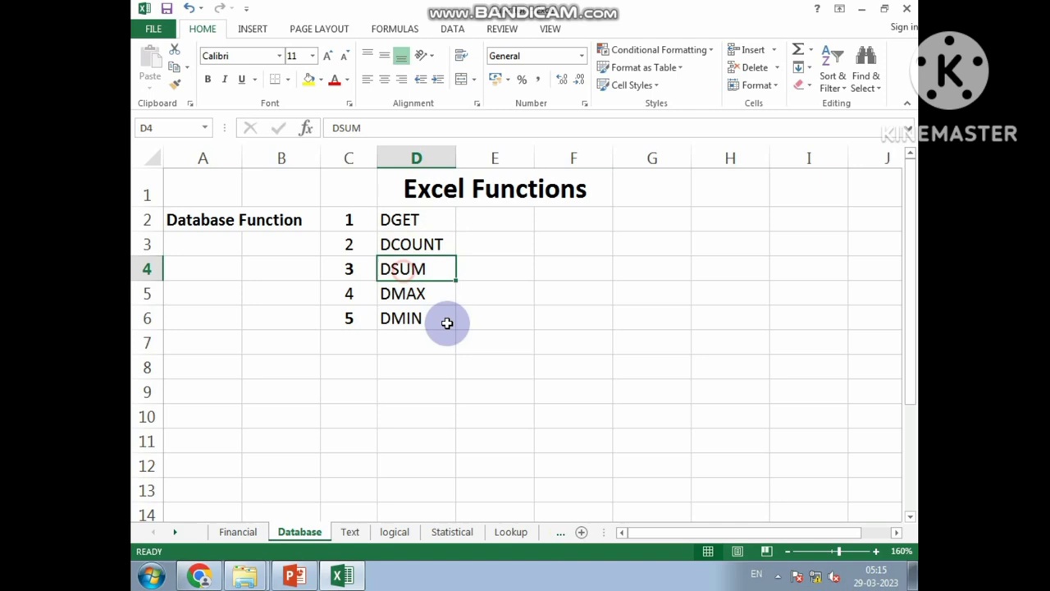
pyautogui.click(401, 301)
pyautogui.click(405, 341)
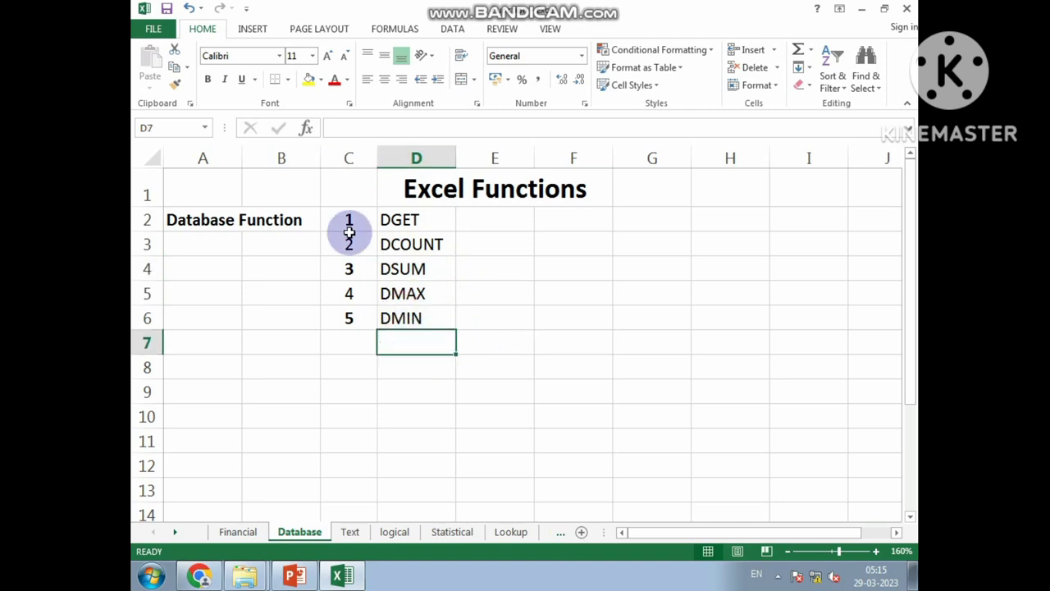
pyautogui.click(352, 534)
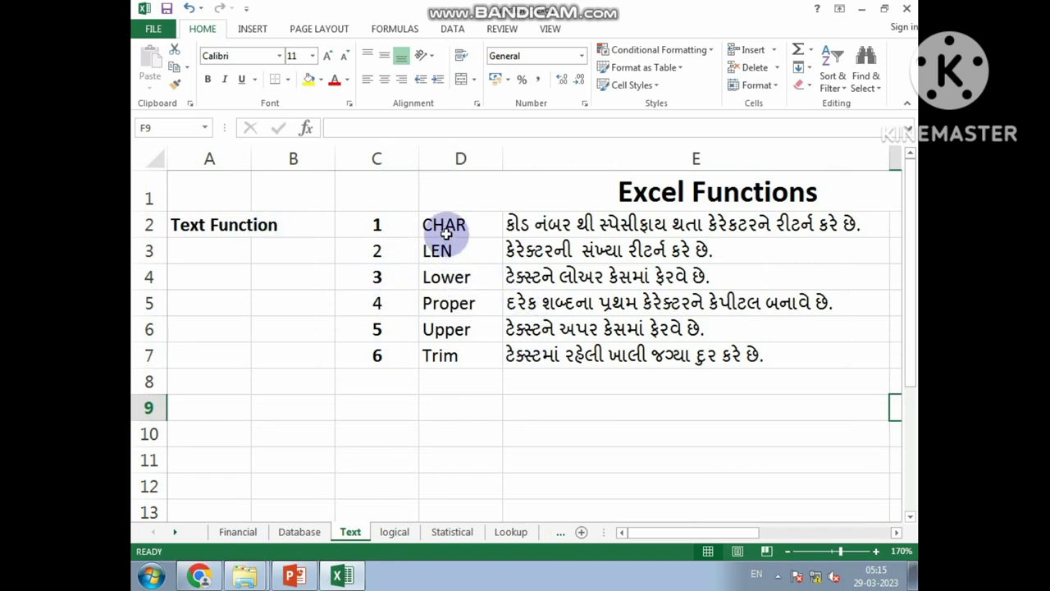
# Step through the CHAR, LEN, Lower, Proper, Upper and Trim entries, then go to the logical sheet.
pyautogui.click(447, 227)
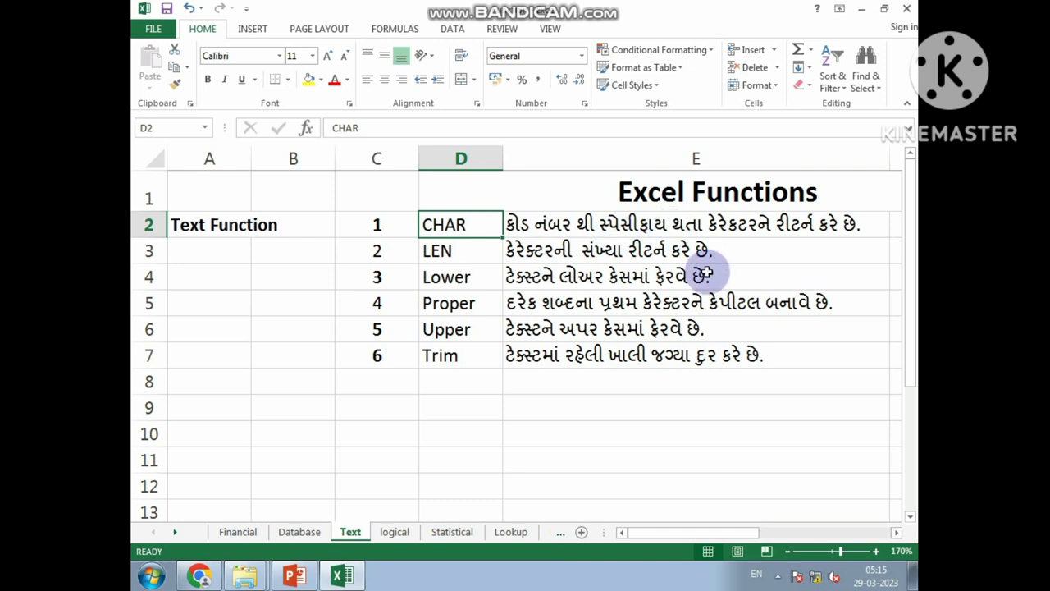
pyautogui.click(486, 256)
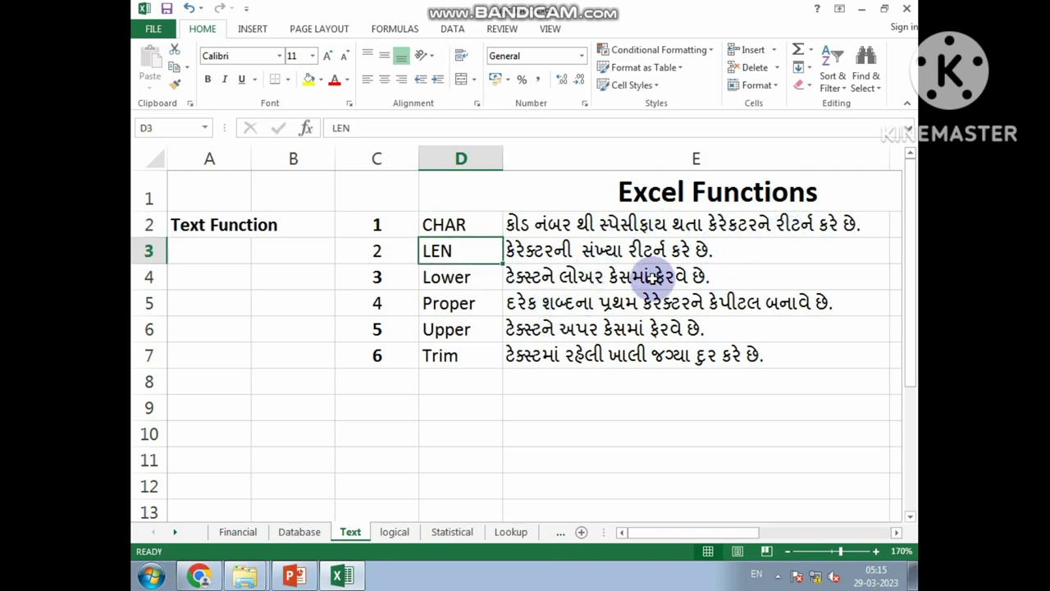
pyautogui.click(458, 282)
pyautogui.click(460, 306)
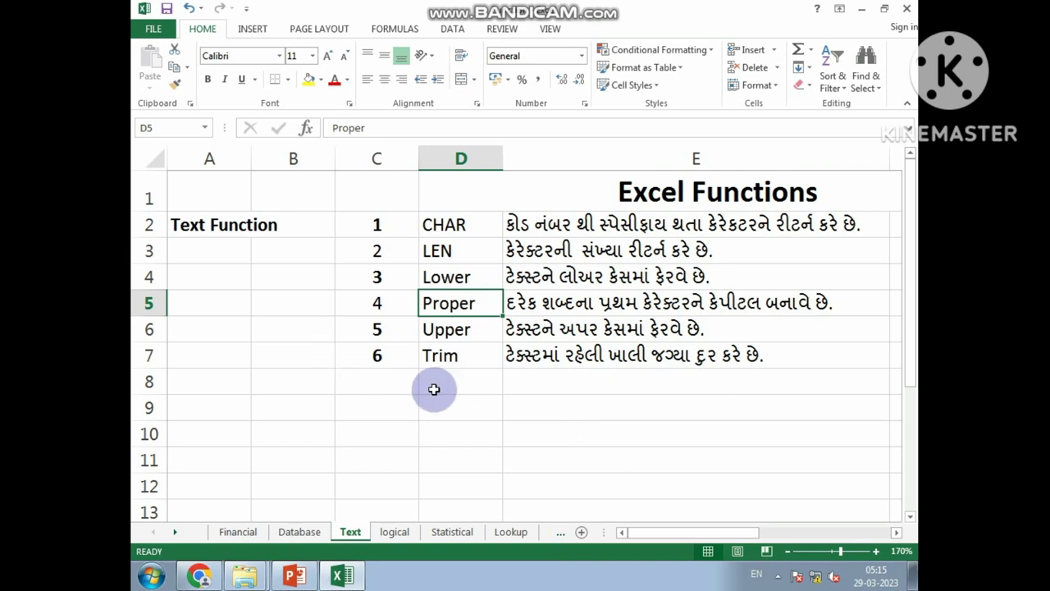
pyautogui.click(474, 332)
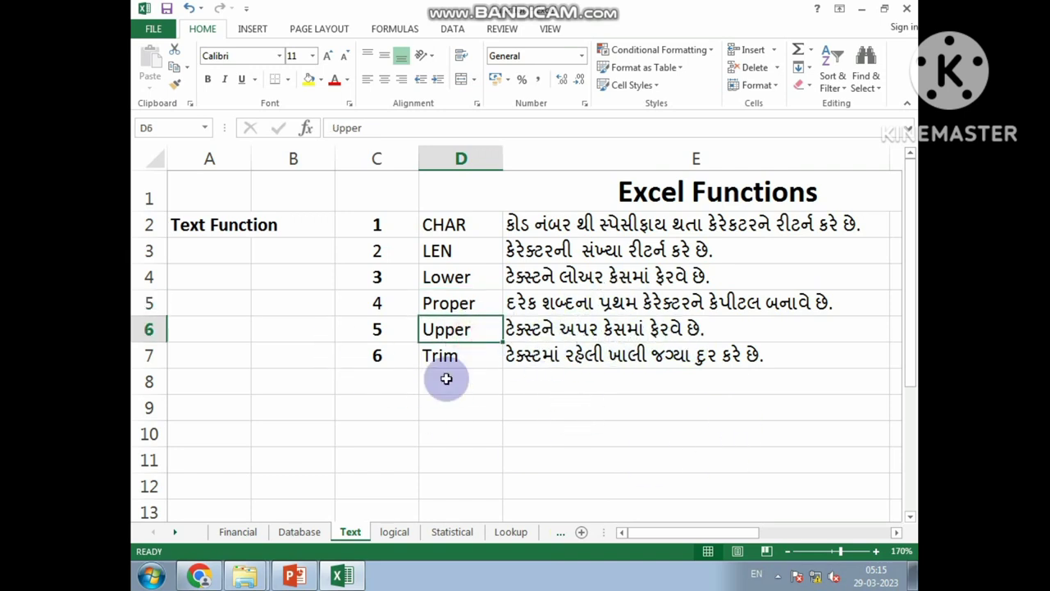
pyautogui.click(458, 351)
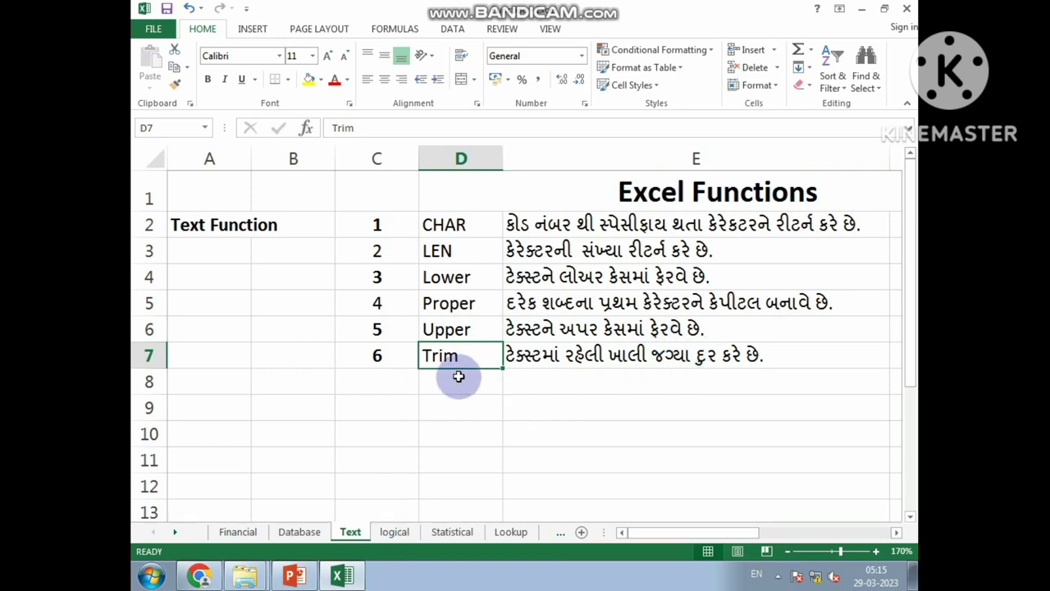
pyautogui.click(393, 530)
# On the Logical sheet, review the NOT, IF and OR function entries and descriptions.
pyautogui.click(337, 291)
pyautogui.click(488, 342)
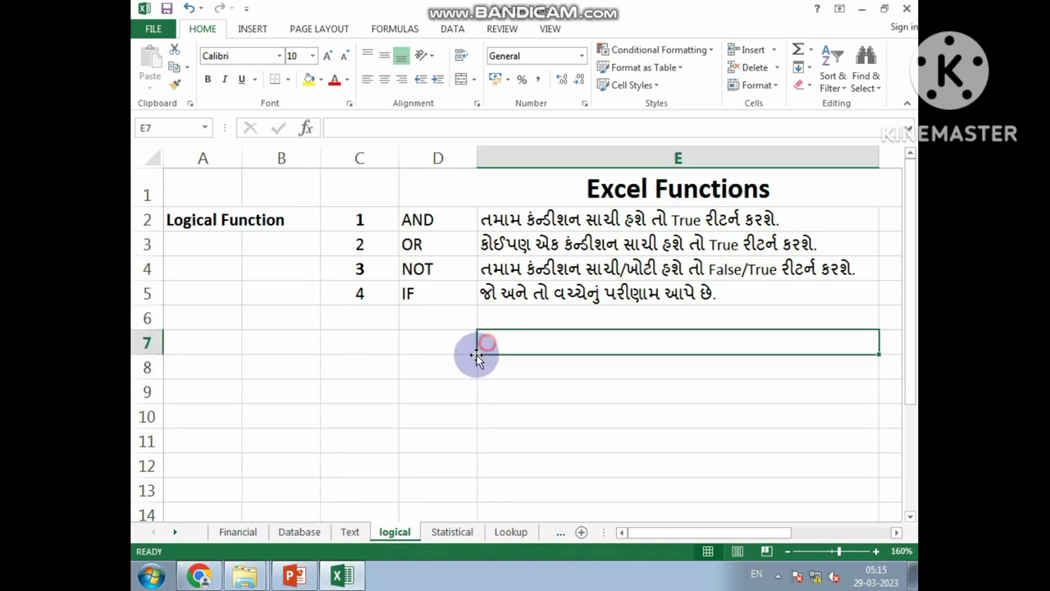
pyautogui.click(436, 269)
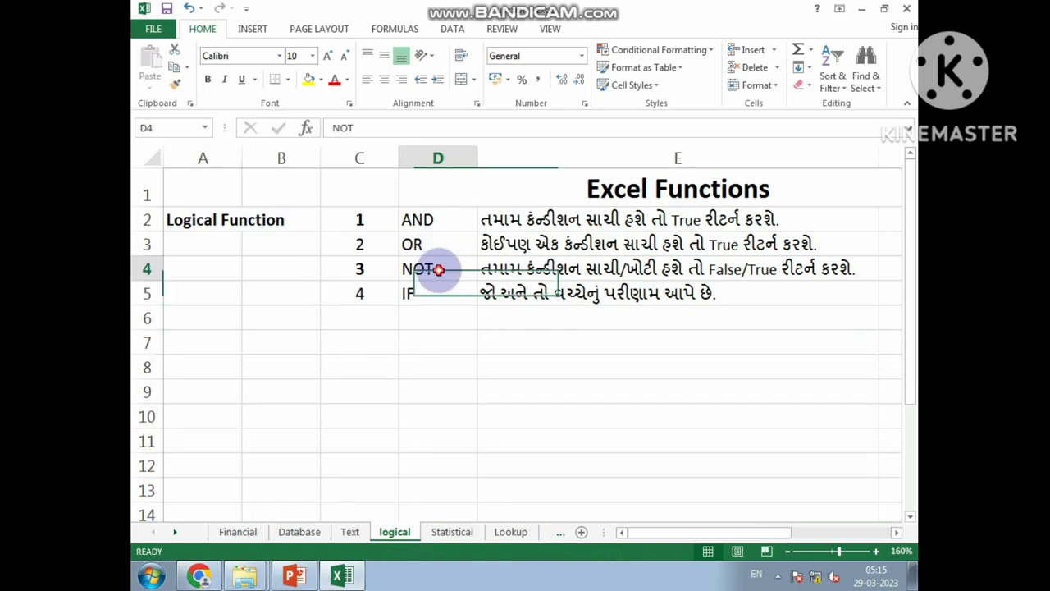
pyautogui.click(436, 295)
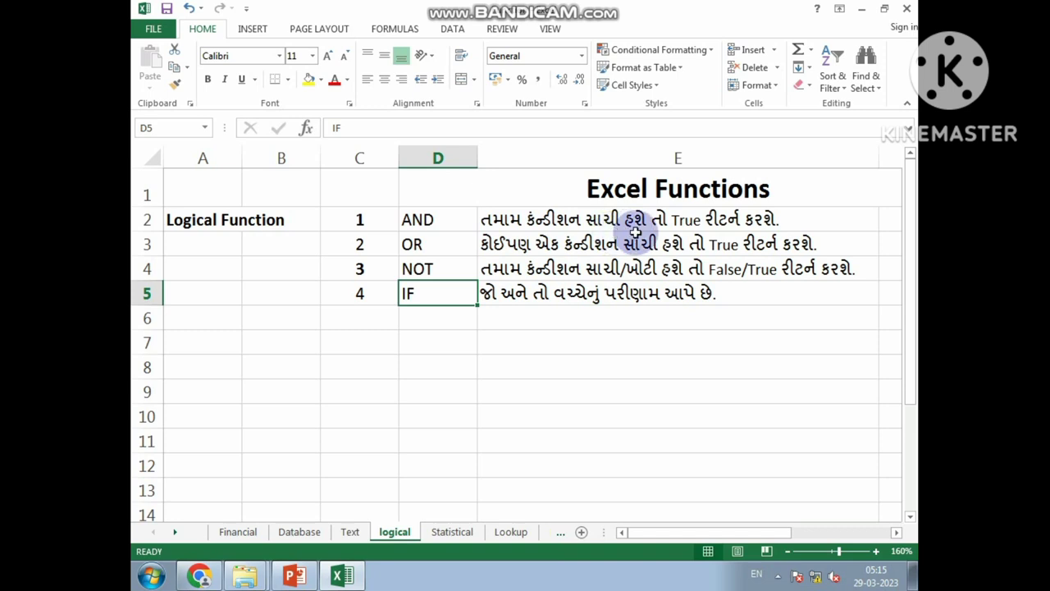
pyautogui.click(579, 243)
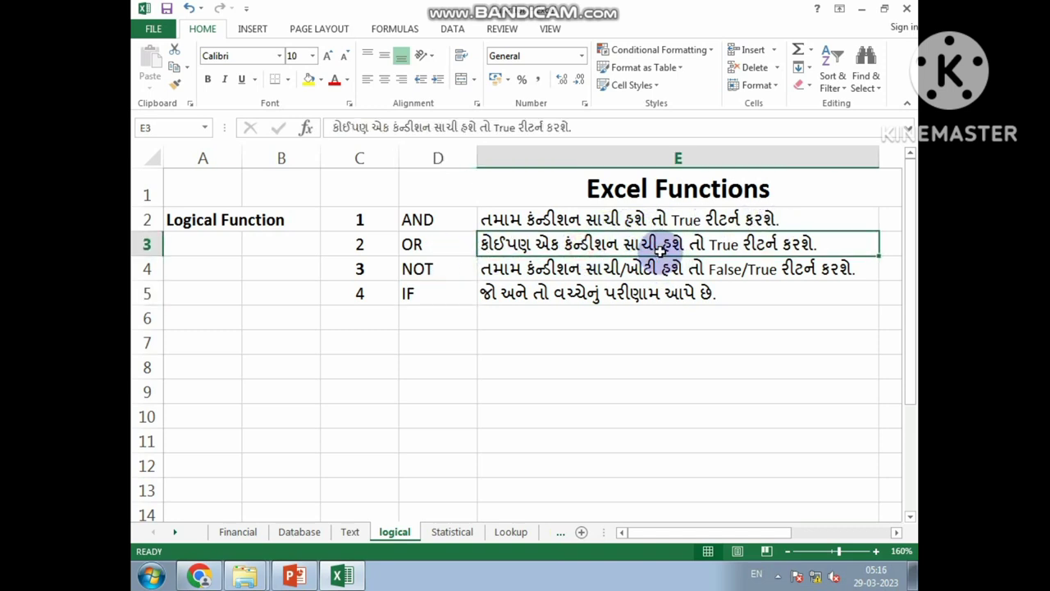
pyautogui.click(450, 251)
pyautogui.click(434, 270)
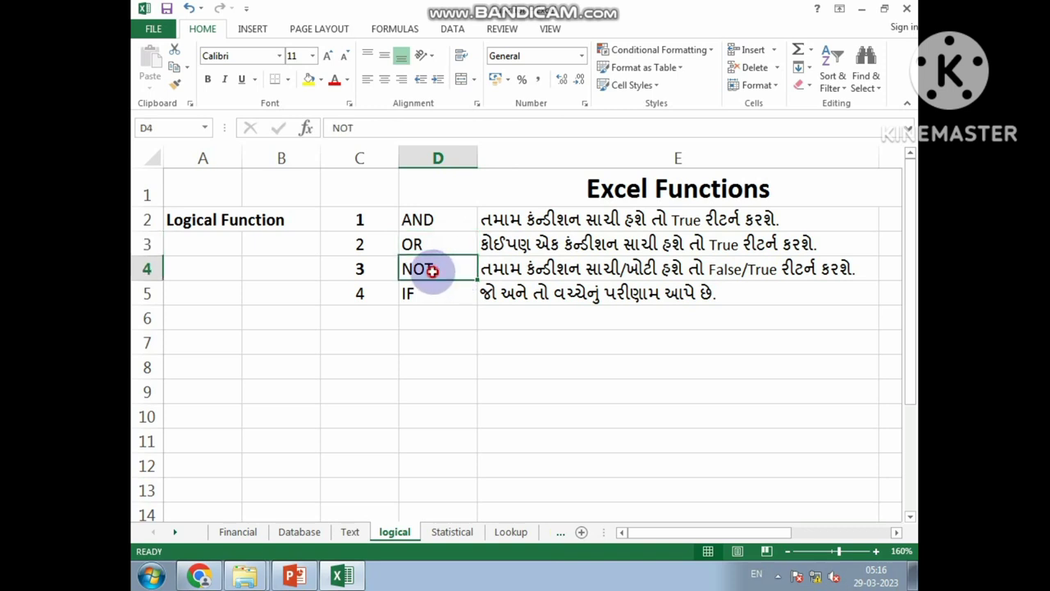
pyautogui.click(425, 294)
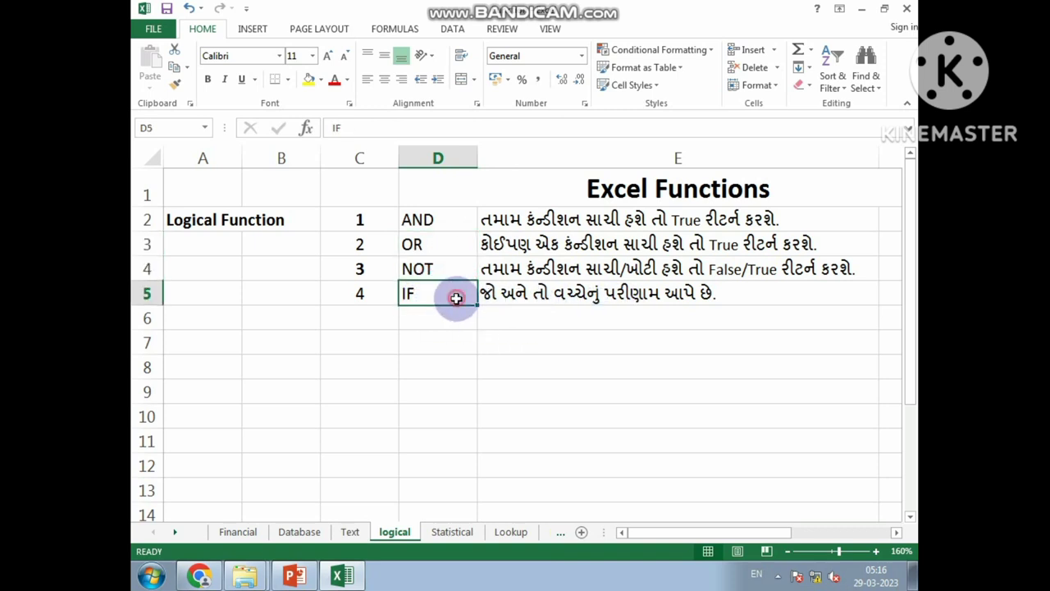
# Select the Logical Function heading and the AND and IF entries, then show the Statistical sheet.
pyautogui.click(246, 220)
pyautogui.click(303, 274)
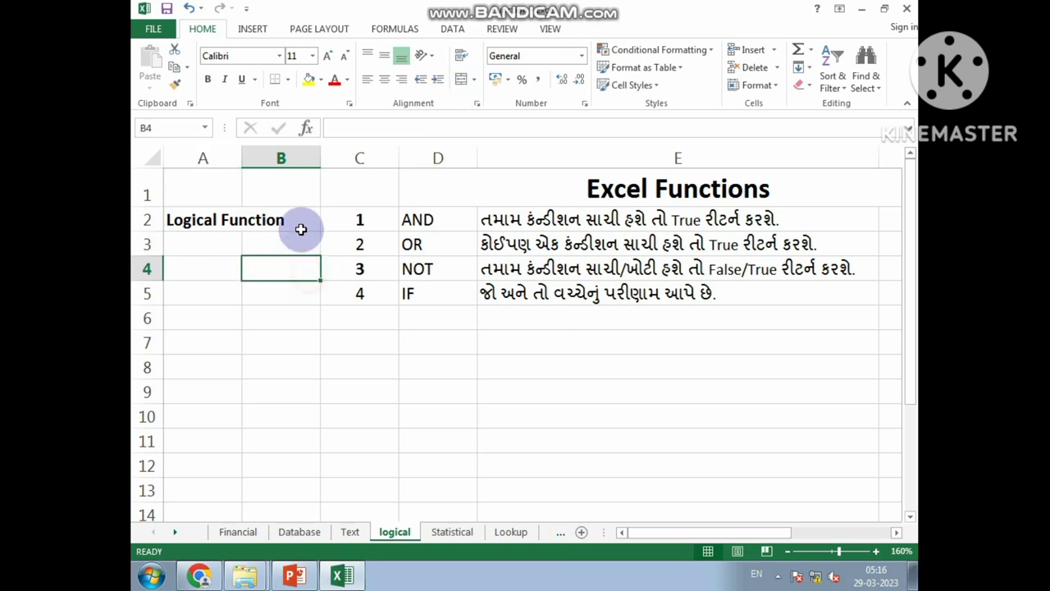
pyautogui.click(301, 230)
pyautogui.click(430, 224)
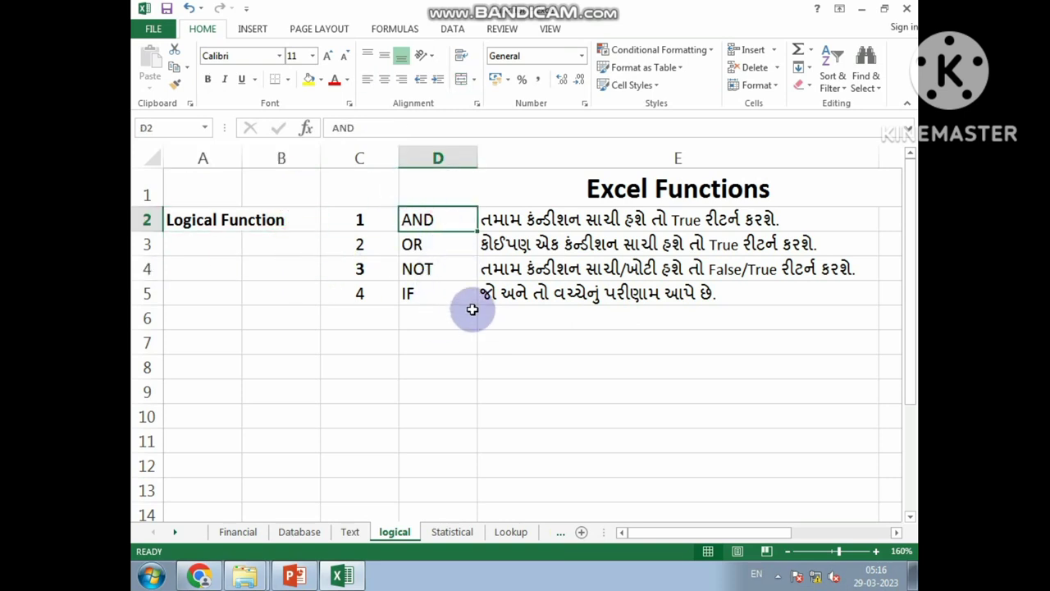
pyautogui.click(438, 293)
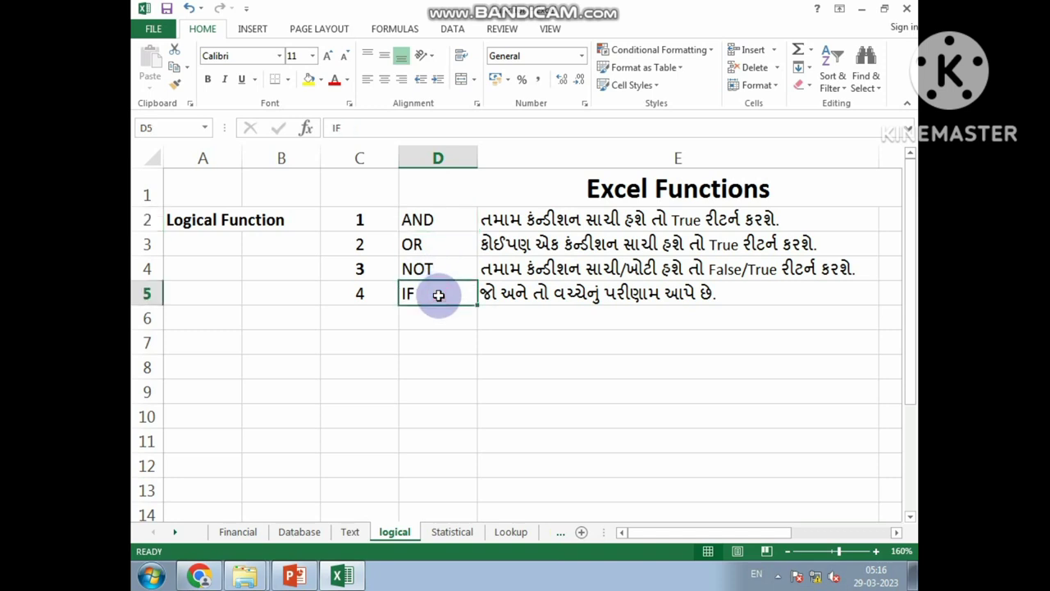
pyautogui.click(242, 220)
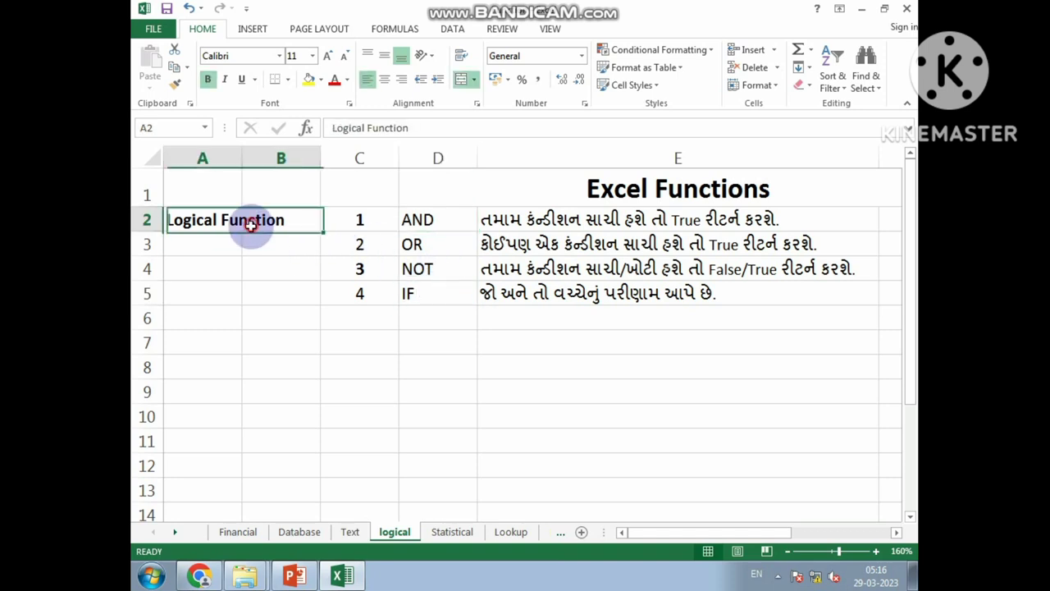
pyautogui.click(437, 369)
pyautogui.click(452, 532)
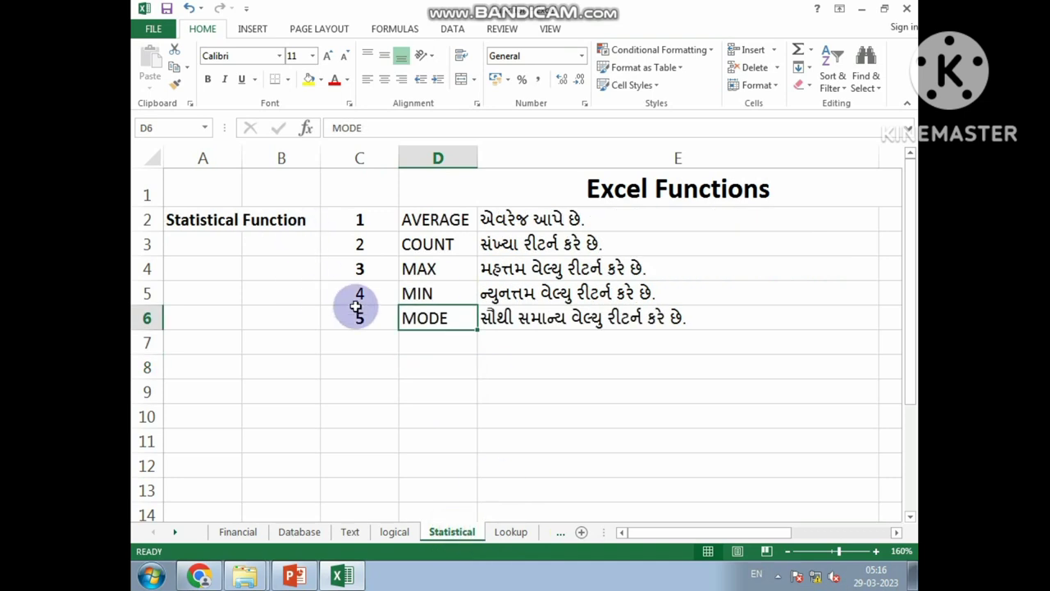
# Step through AVERAGE, COUNT, MAX, MIN and MODE, then move to the Lookup sheet.
pyautogui.click(443, 228)
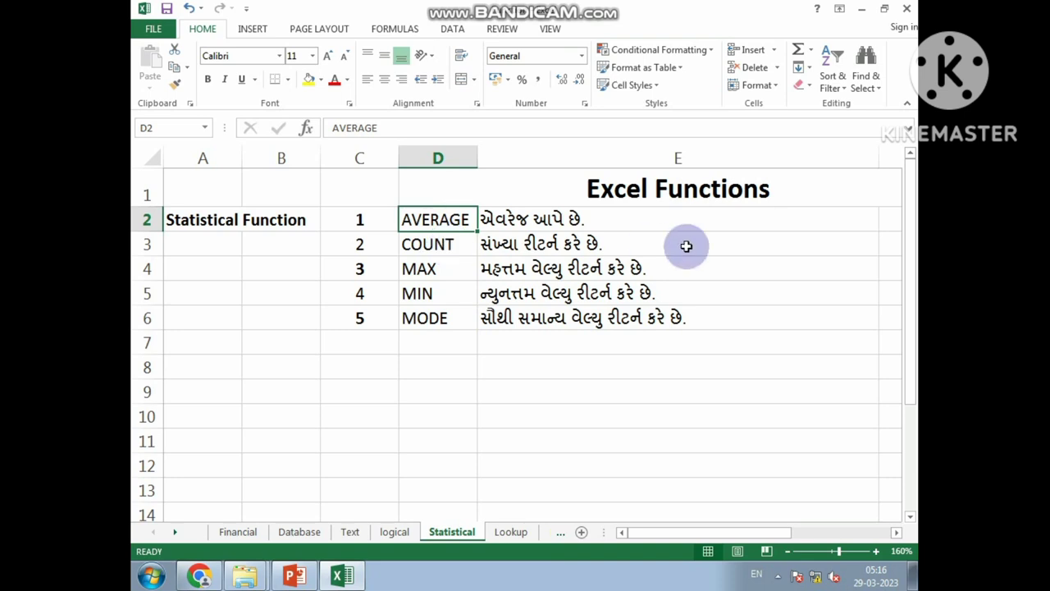
pyautogui.click(440, 243)
pyautogui.click(434, 269)
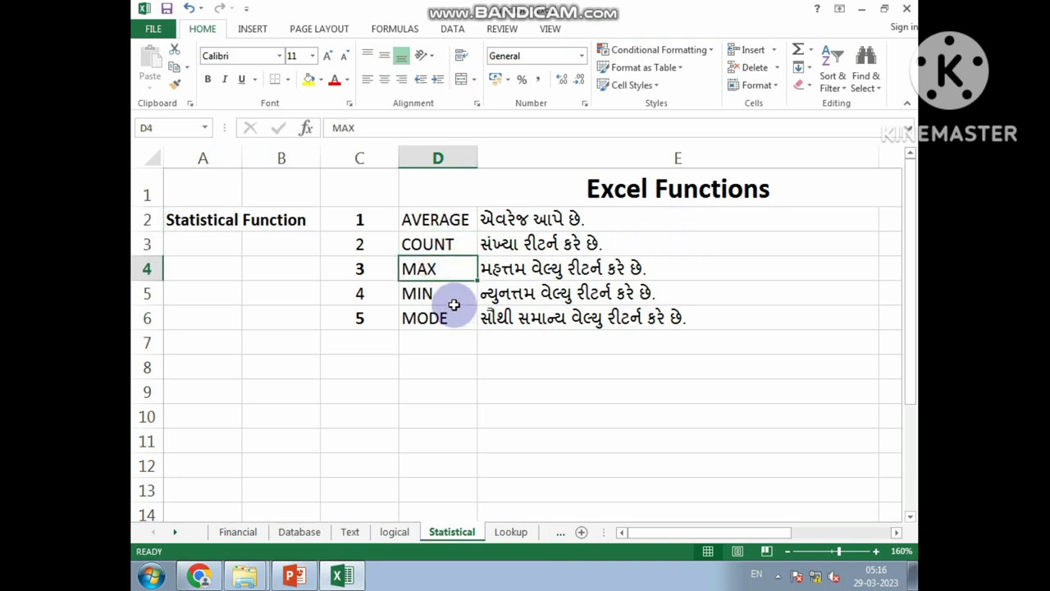
pyautogui.click(447, 299)
pyautogui.click(434, 320)
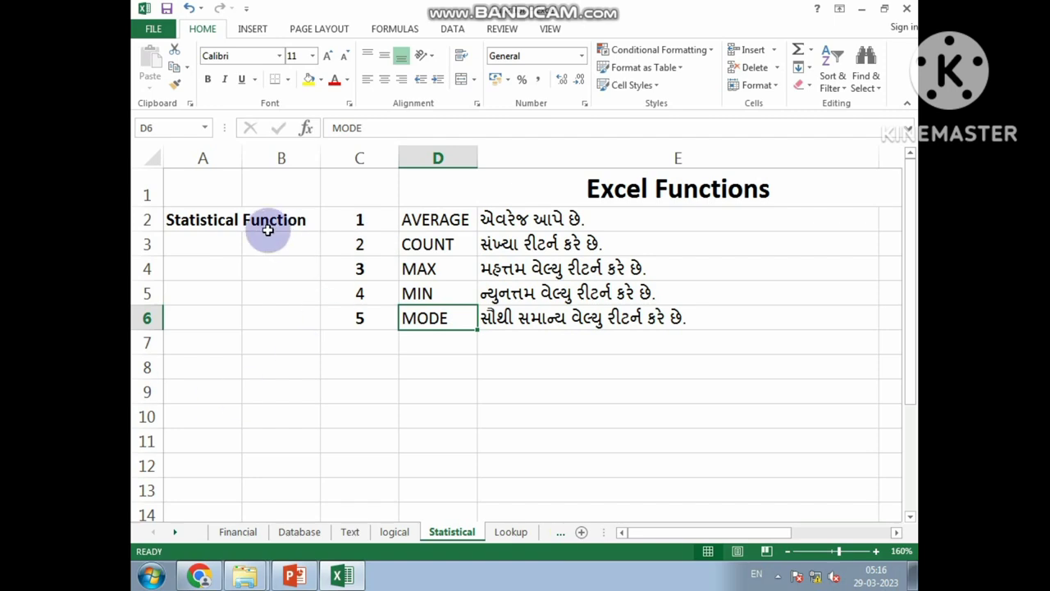
pyautogui.click(510, 532)
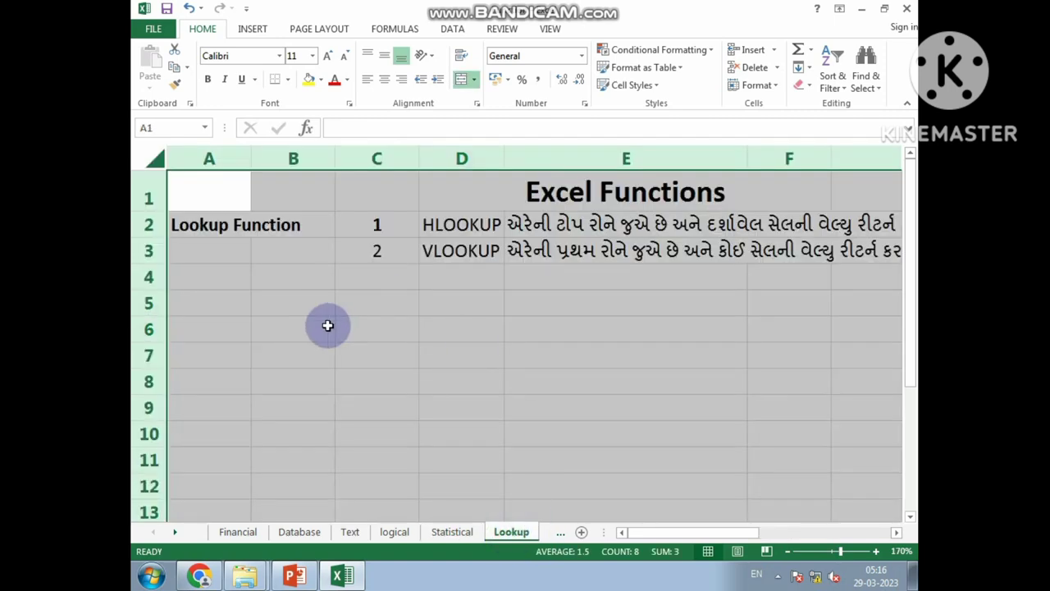
# Select HLOOKUP and VLOOKUP, then scroll the sheet tabs over to the Date-Time sheet.
pyautogui.click(399, 348)
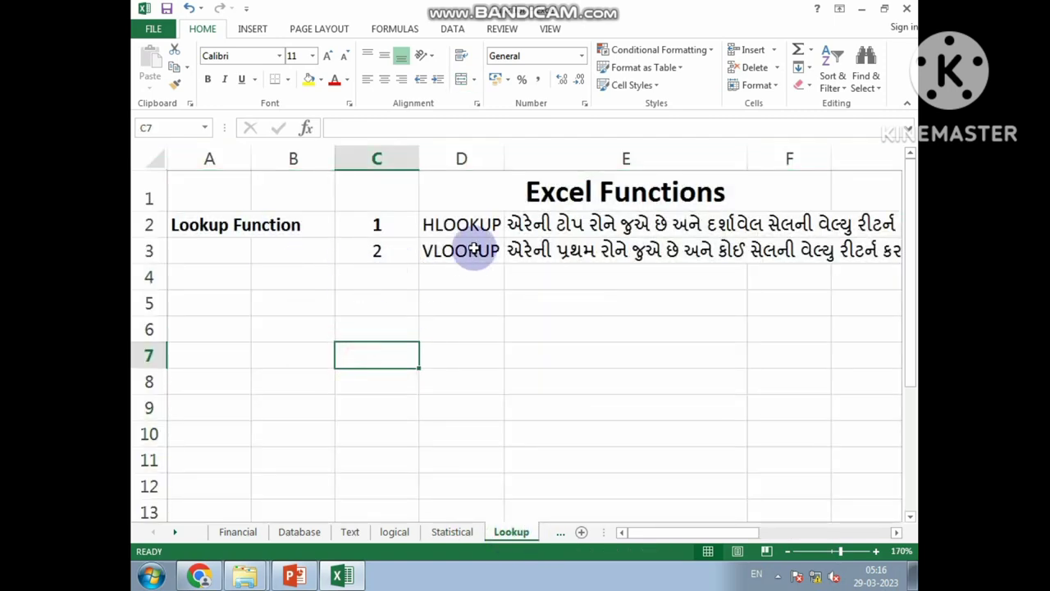
pyautogui.click(462, 225)
pyautogui.click(464, 251)
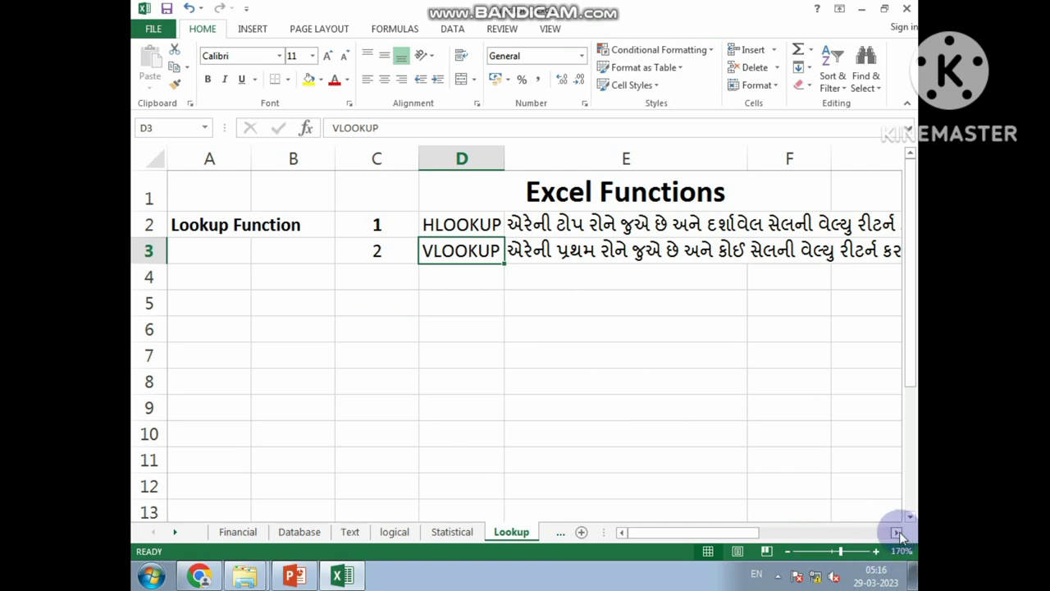
pyautogui.click(897, 532)
pyautogui.click(561, 532)
pyautogui.click(510, 532)
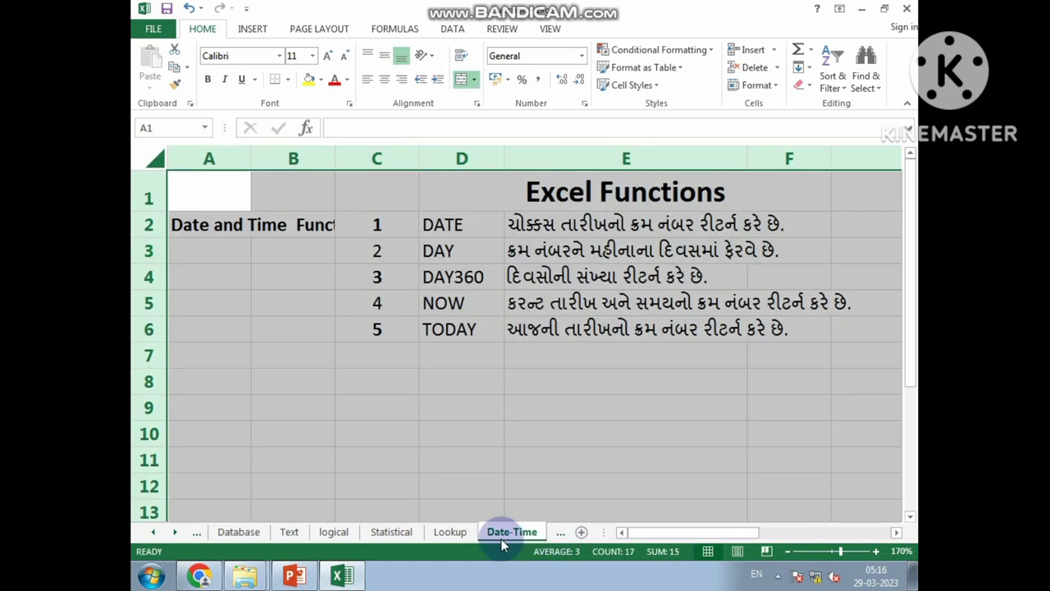
# Review the DATE, DAY, DAY360, NOW and TODAY entries, then move to Sheet9.
pyautogui.click(460, 408)
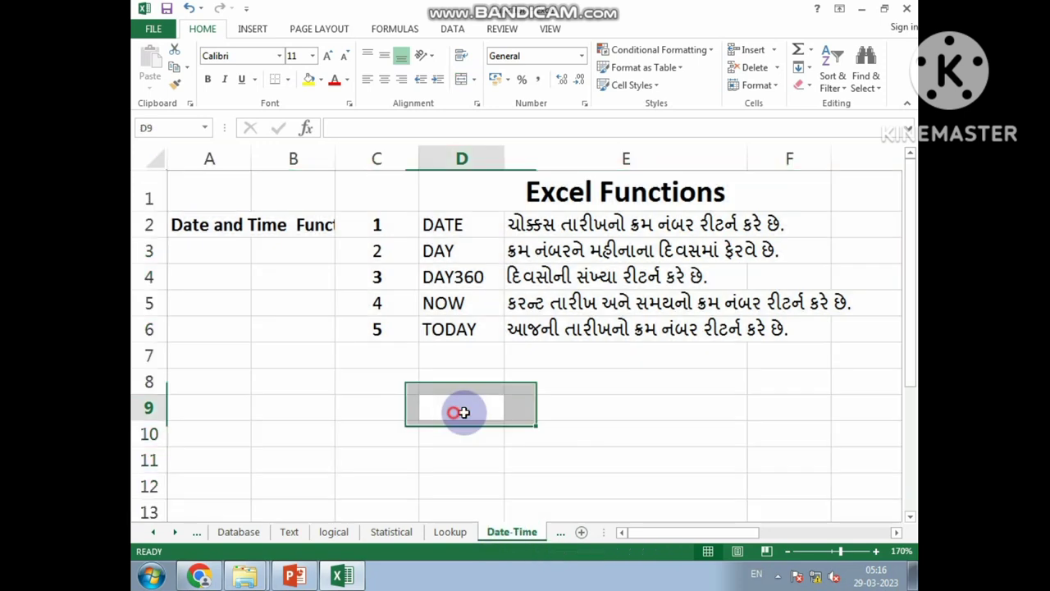
pyautogui.click(246, 236)
pyautogui.click(456, 230)
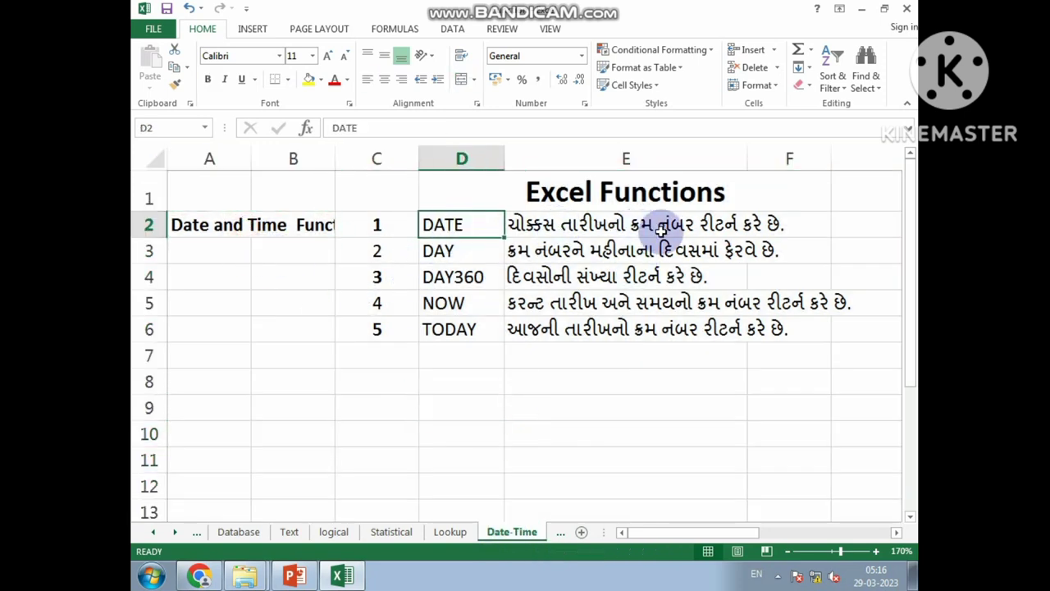
pyautogui.click(465, 250)
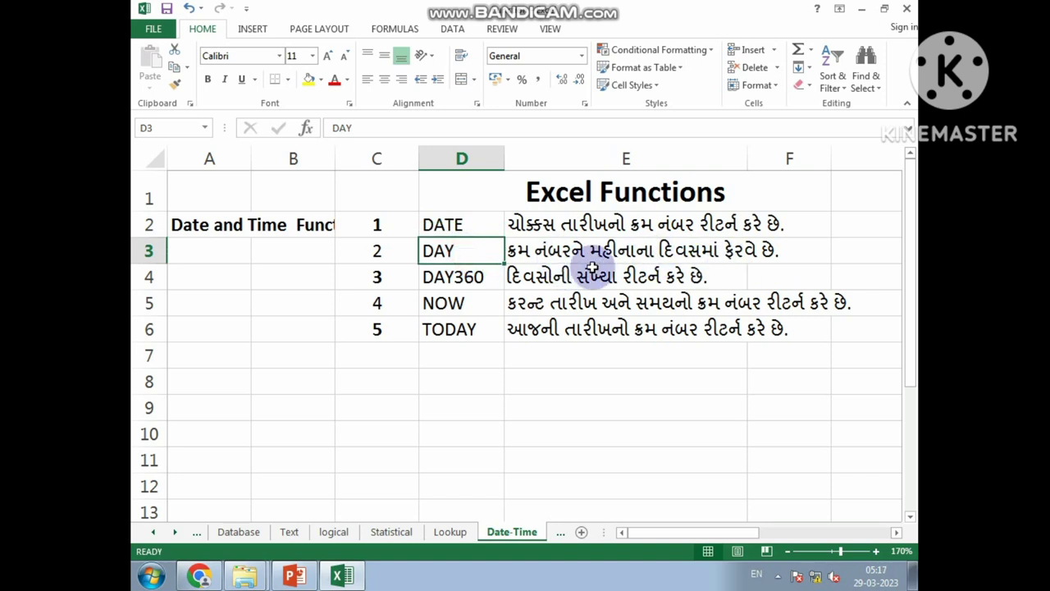
pyautogui.click(469, 277)
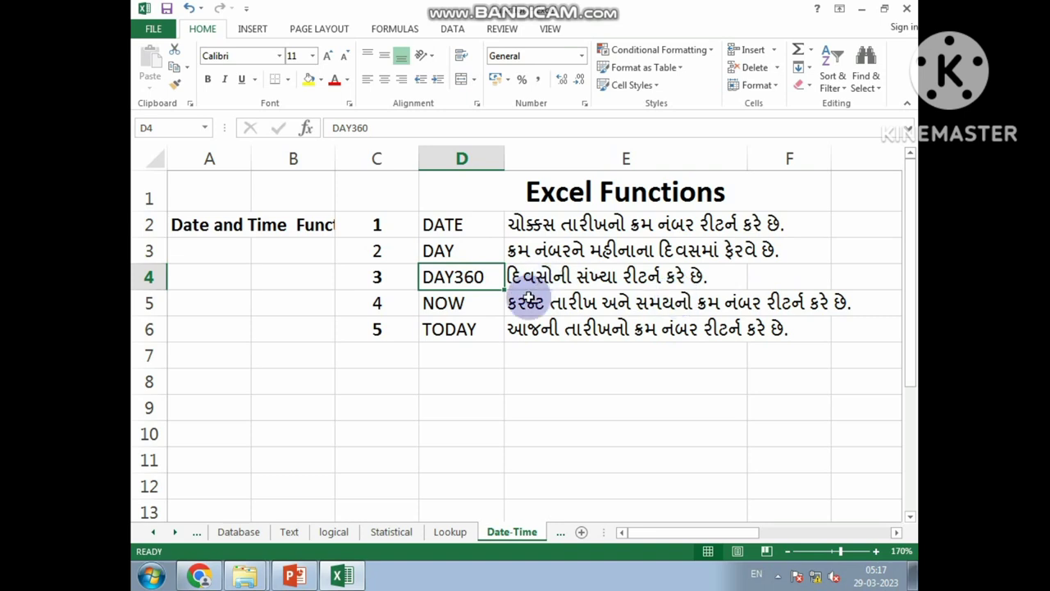
pyautogui.click(466, 304)
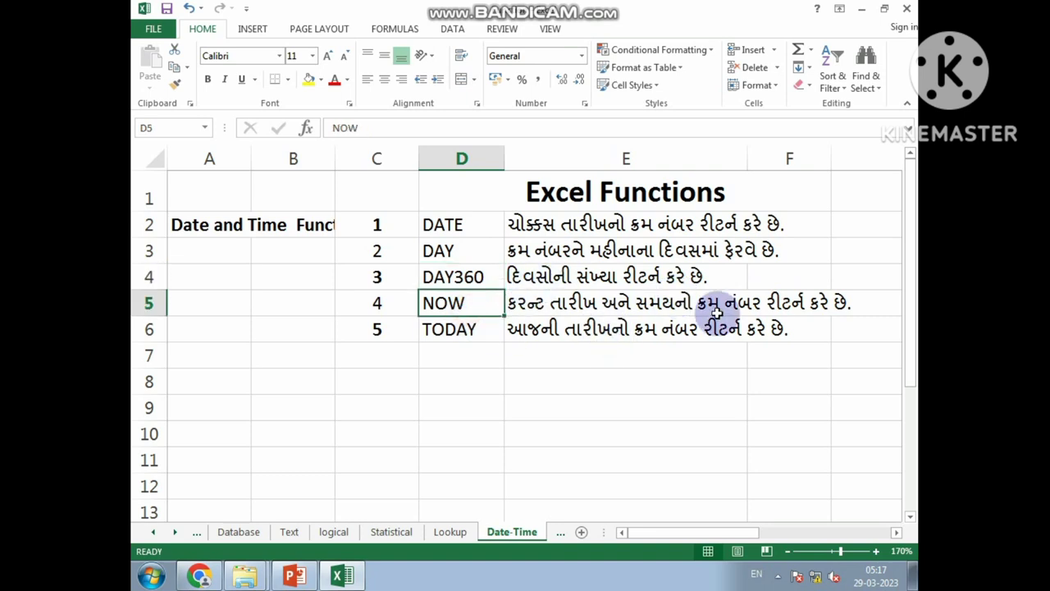
pyautogui.click(477, 329)
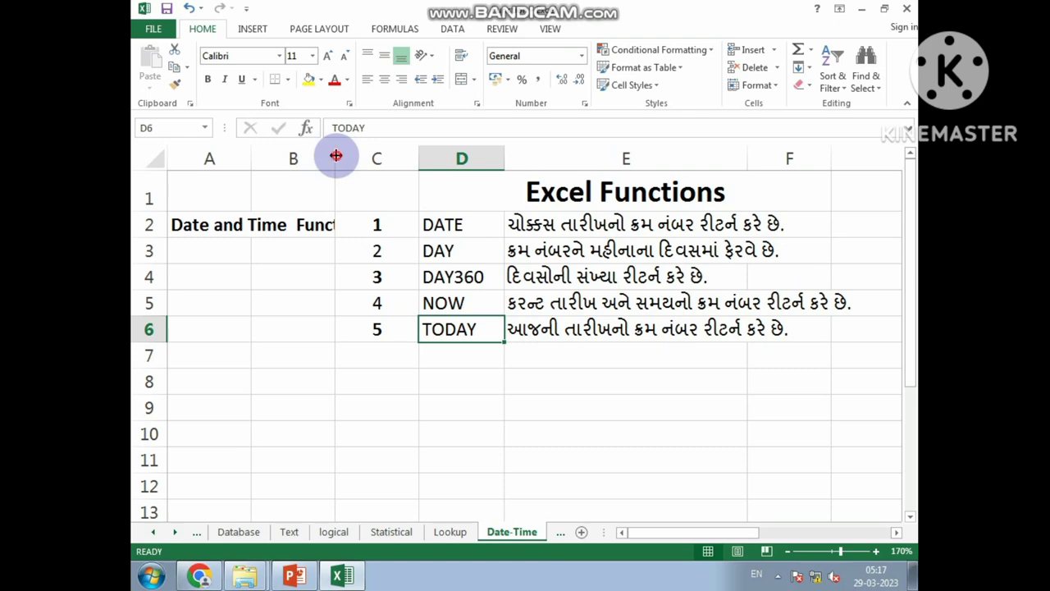
pyautogui.click(561, 533)
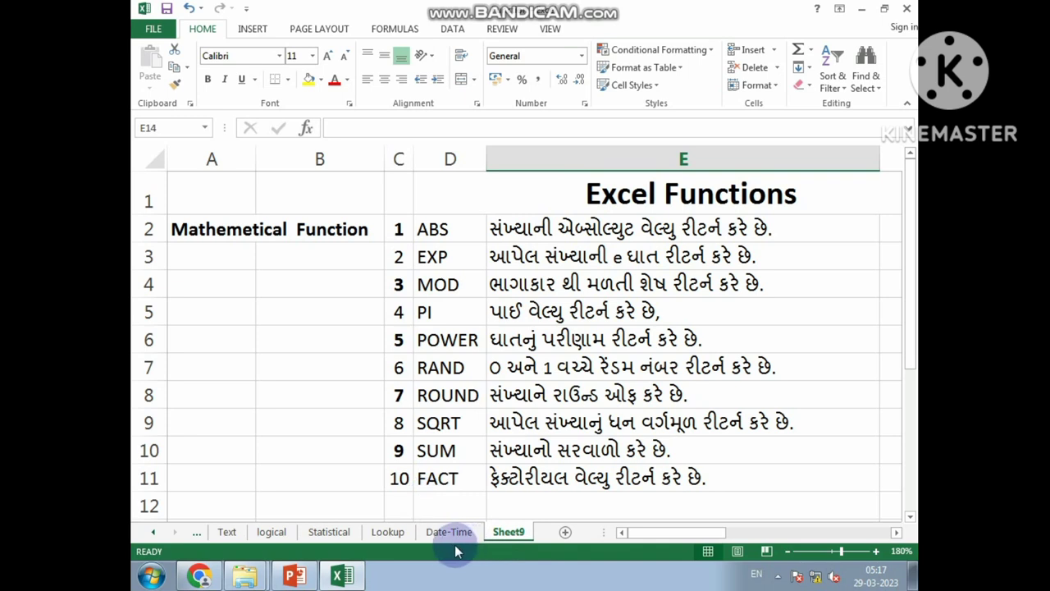
pyautogui.click(348, 229)
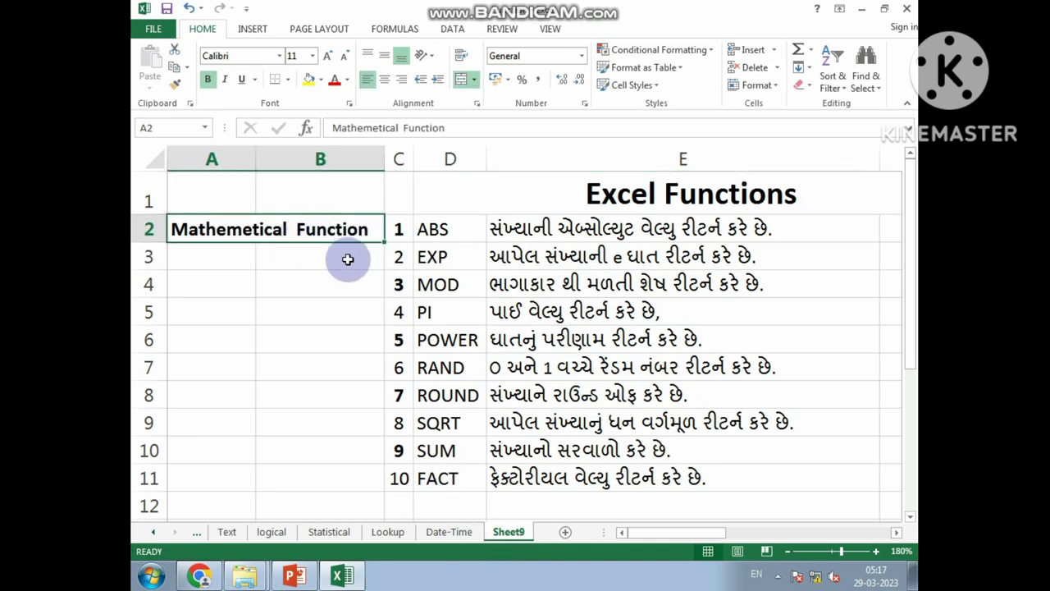
pyautogui.click(426, 234)
pyautogui.click(454, 265)
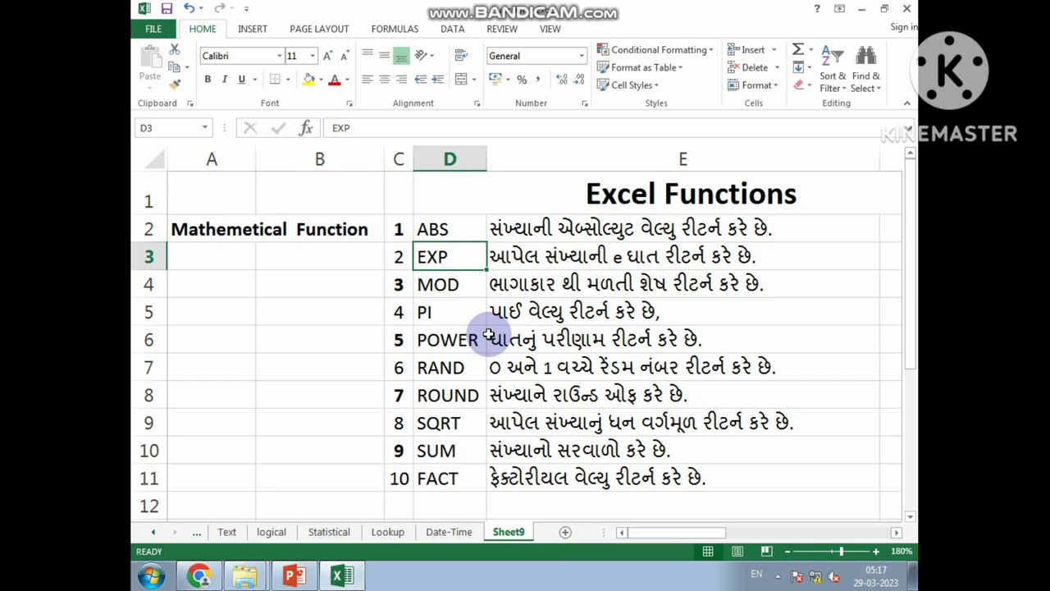
pyautogui.click(452, 288)
pyautogui.click(452, 314)
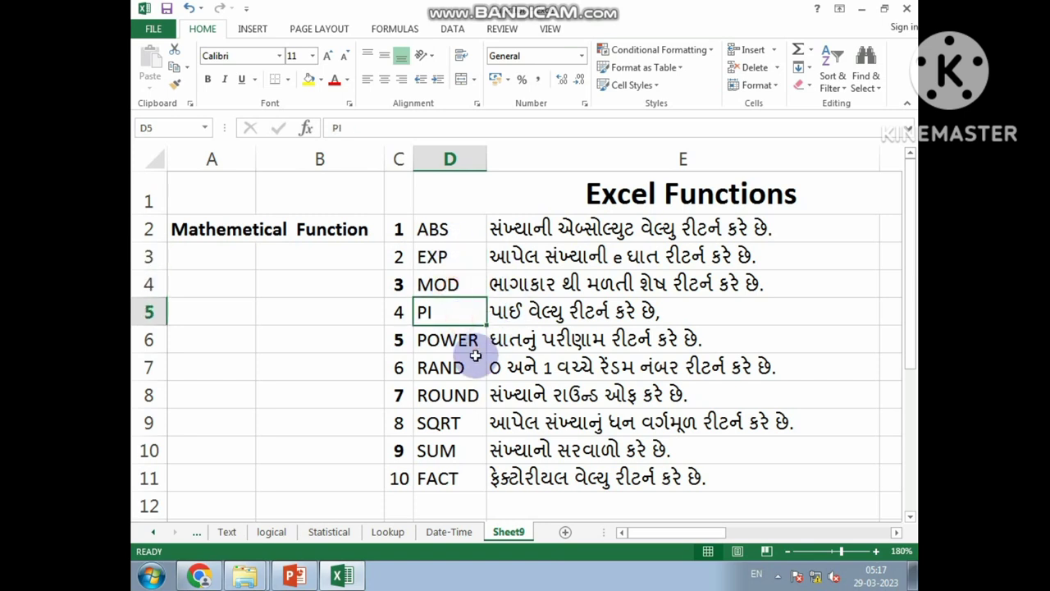
pyautogui.click(463, 344)
pyautogui.click(476, 373)
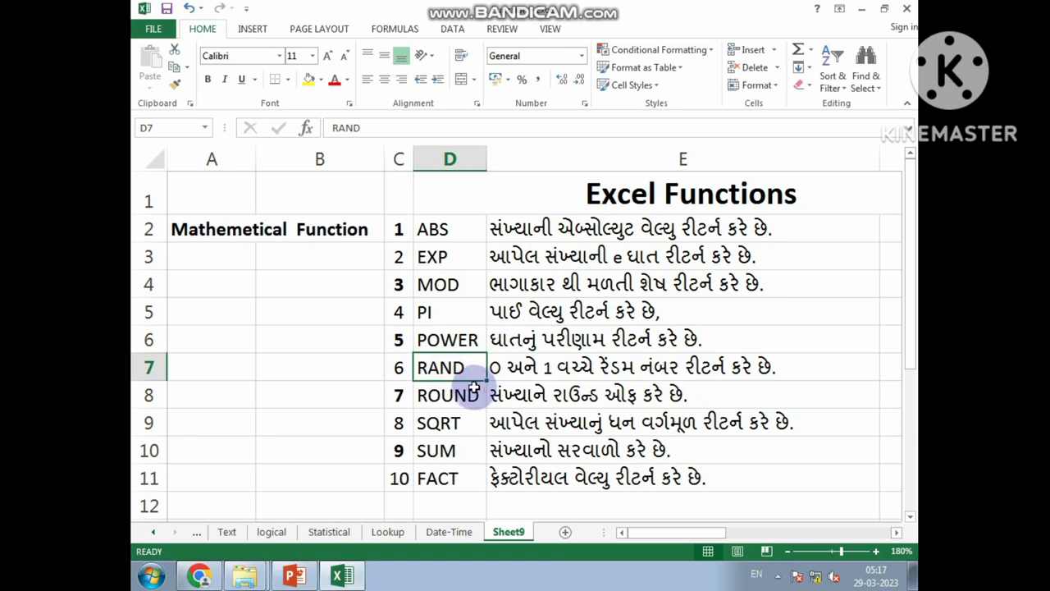
pyautogui.click(472, 400)
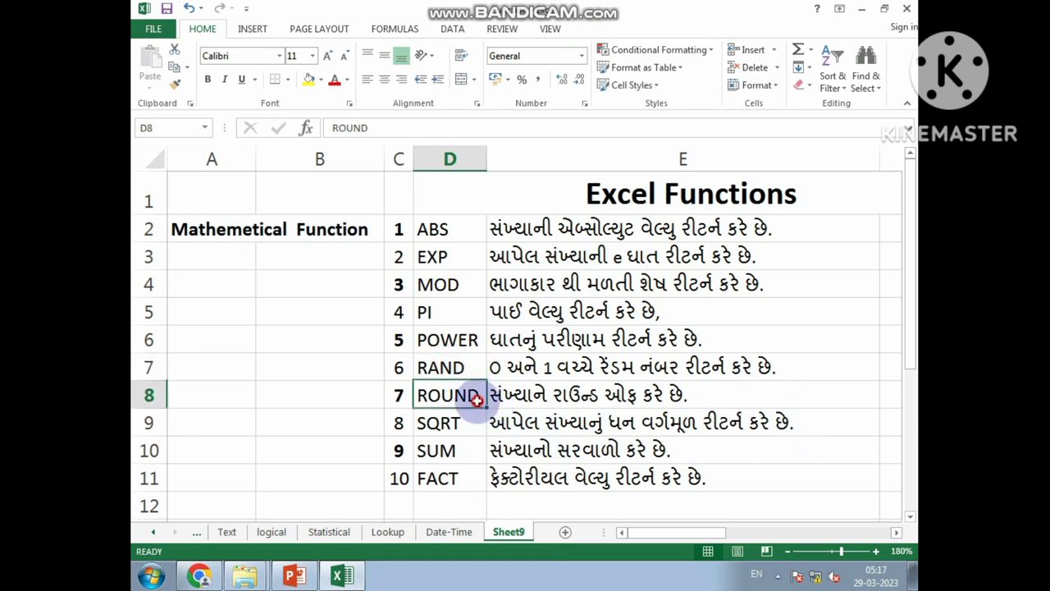
pyautogui.click(465, 431)
pyautogui.click(462, 452)
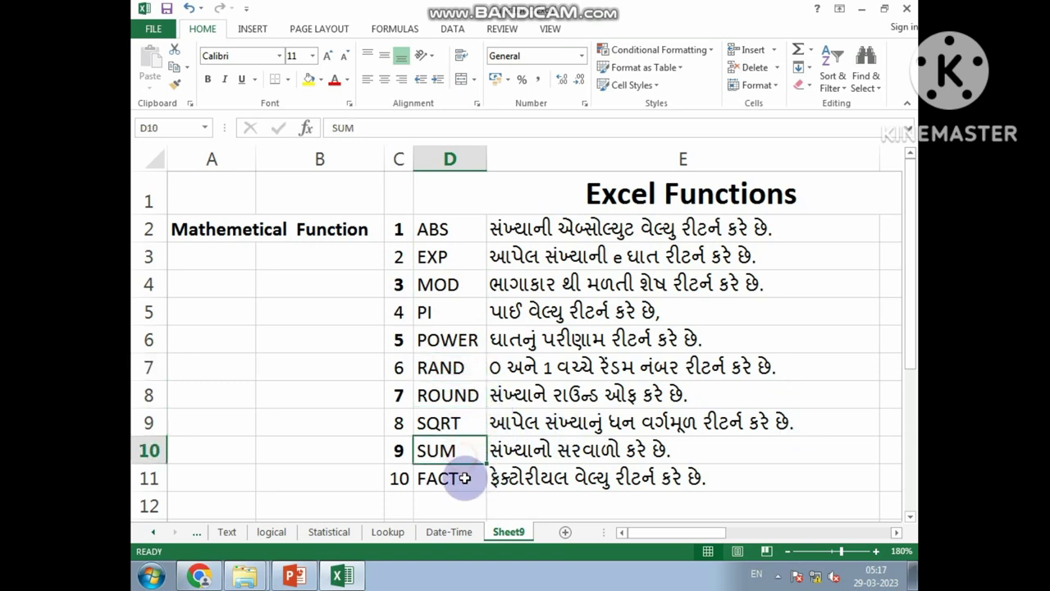
pyautogui.click(465, 476)
pyautogui.click(431, 312)
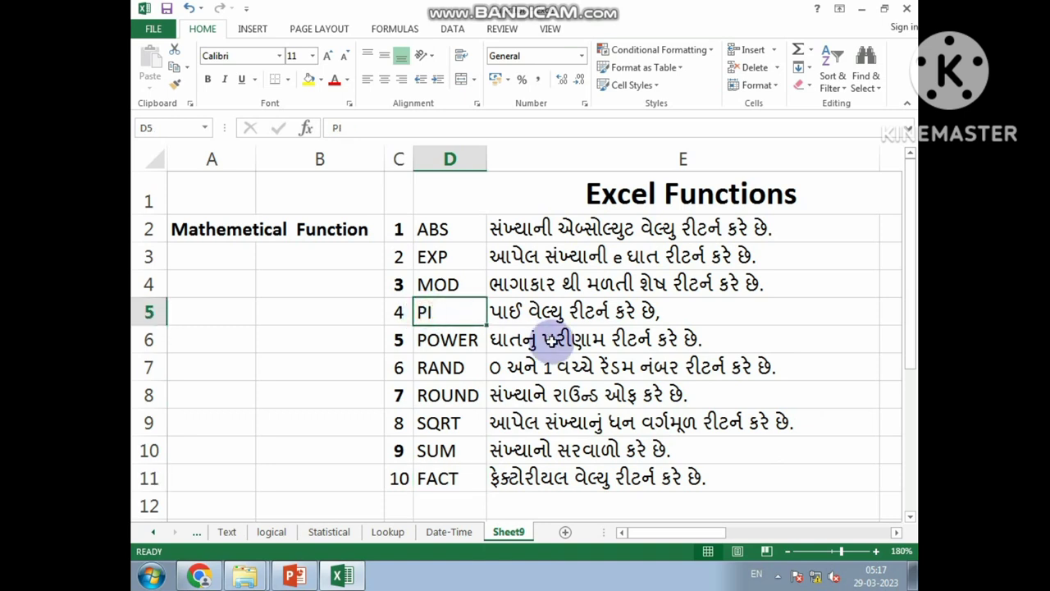
pyautogui.click(442, 423)
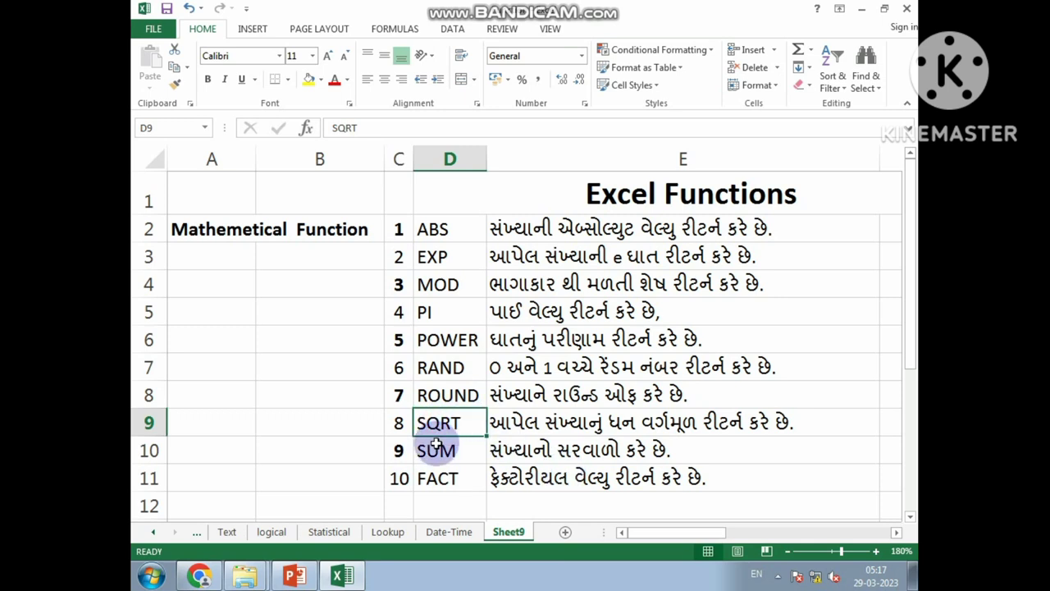
pyautogui.click(269, 238)
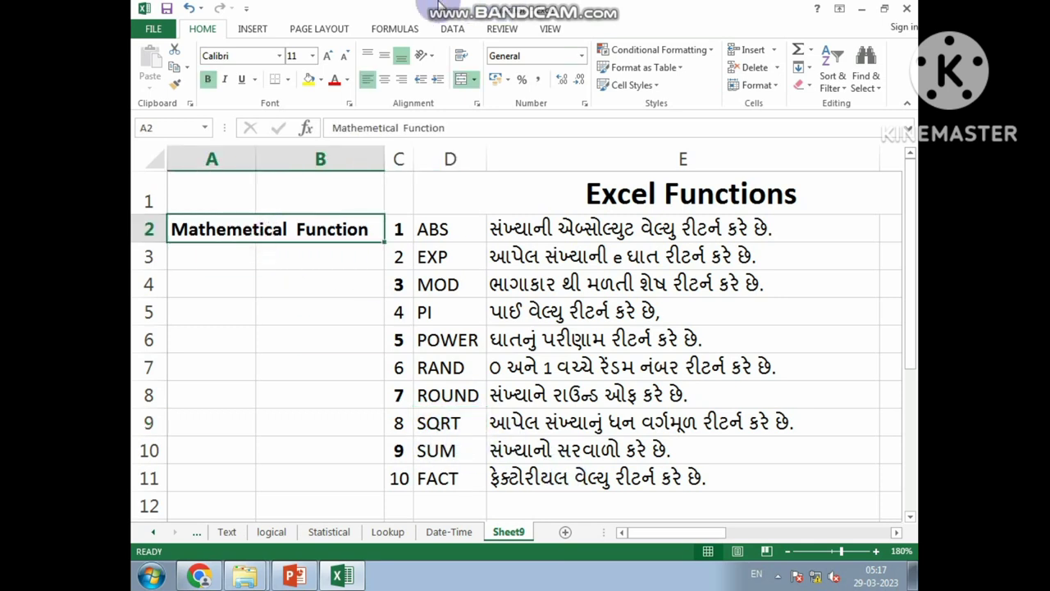
# Bring PowerPoint to the front on slide 11, Sorting, Filtering and Validating Data.
pyautogui.click(510, 532)
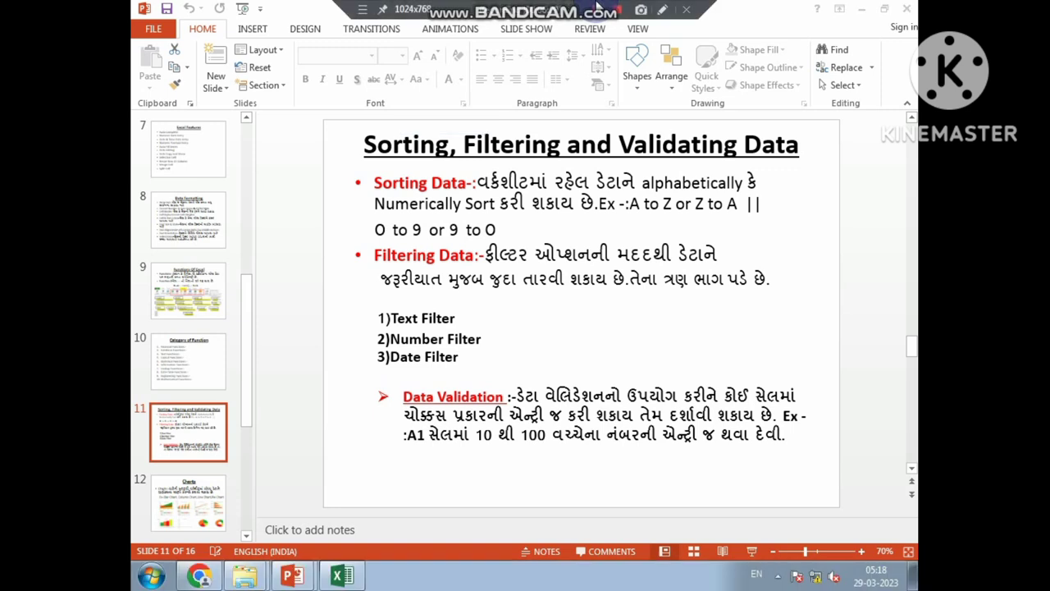
# Present slide 11 with Shift+F5, then return to Excel's Sheet6 employee table.
pyautogui.hotkey('shift', 'F5')
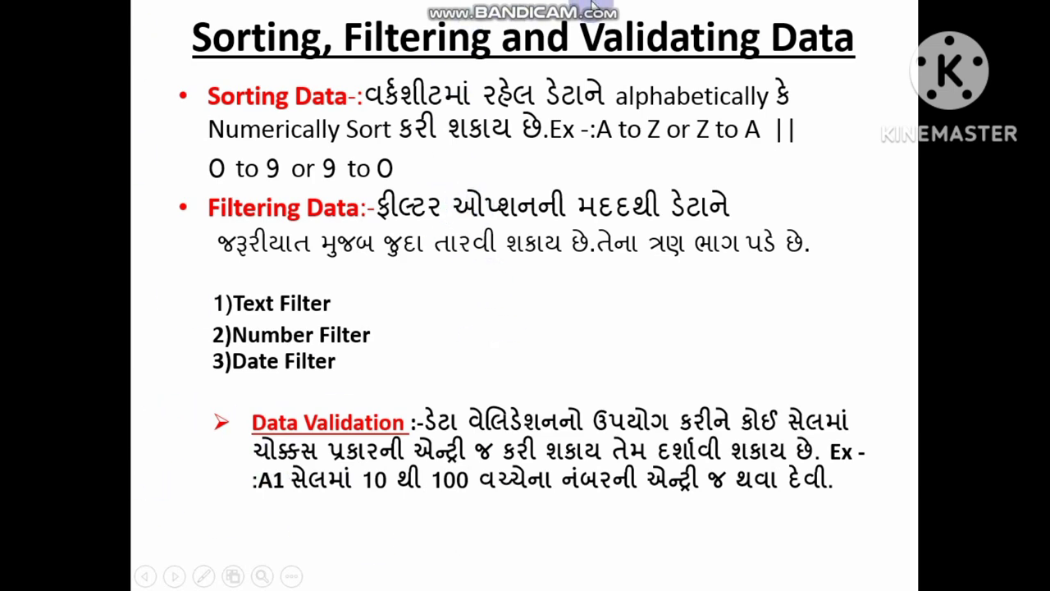
pyautogui.hotkey('alt', 'Tab')
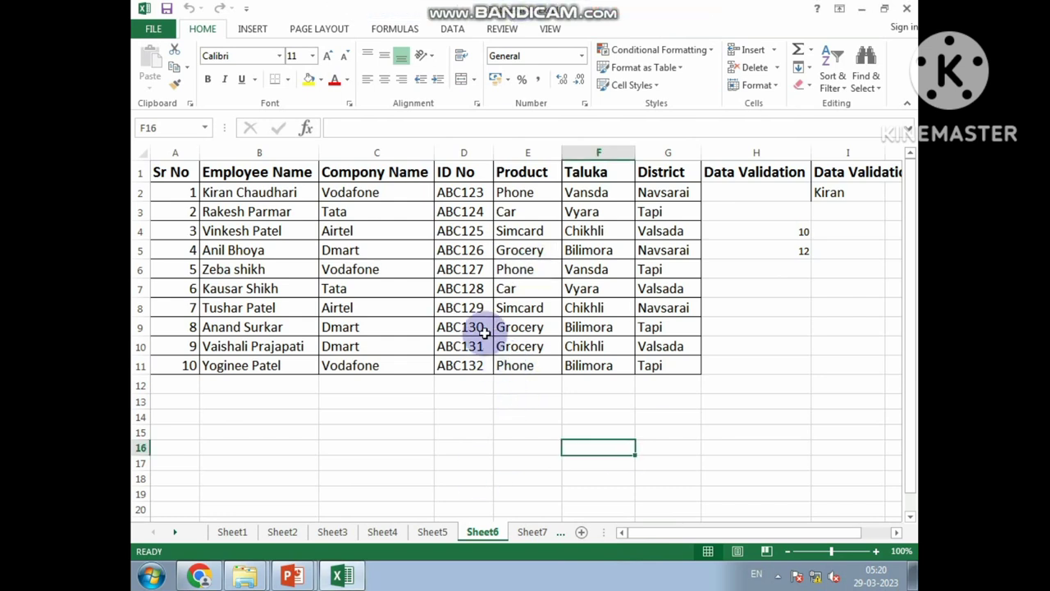
pyautogui.click(448, 365)
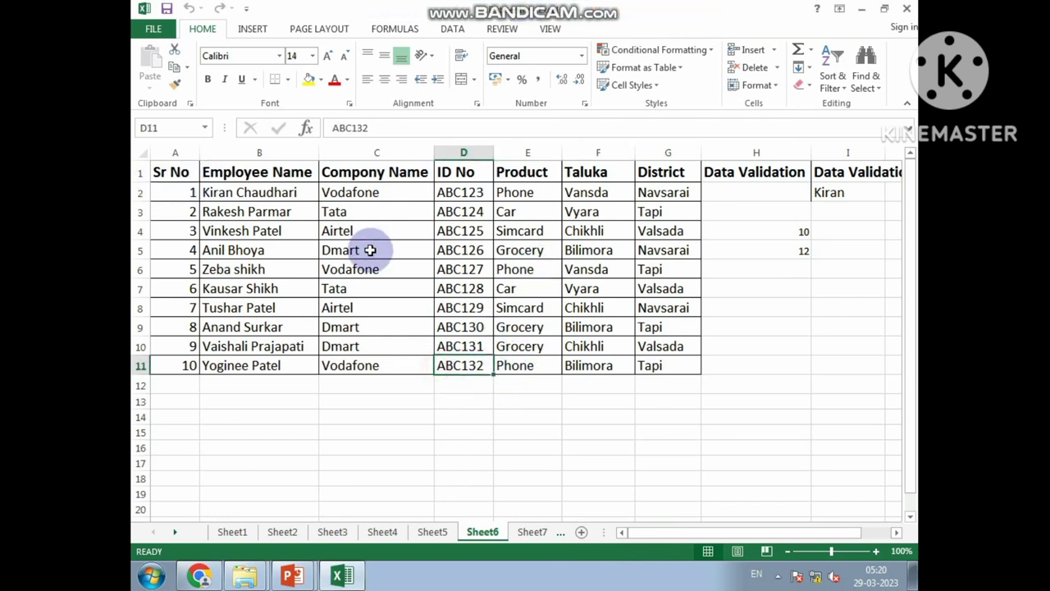
pyautogui.click(421, 365)
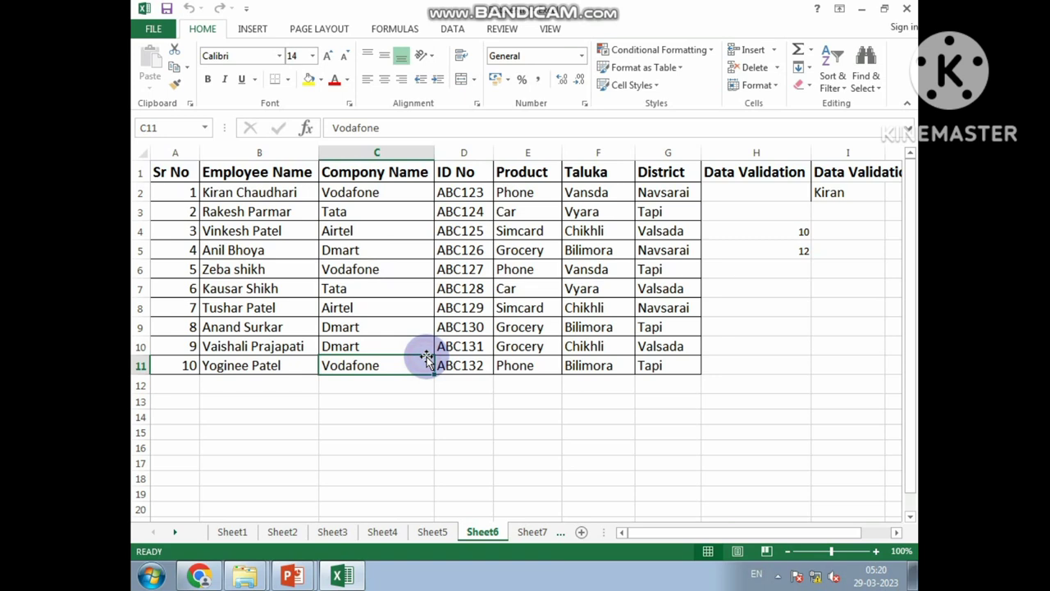
pyautogui.click(164, 172)
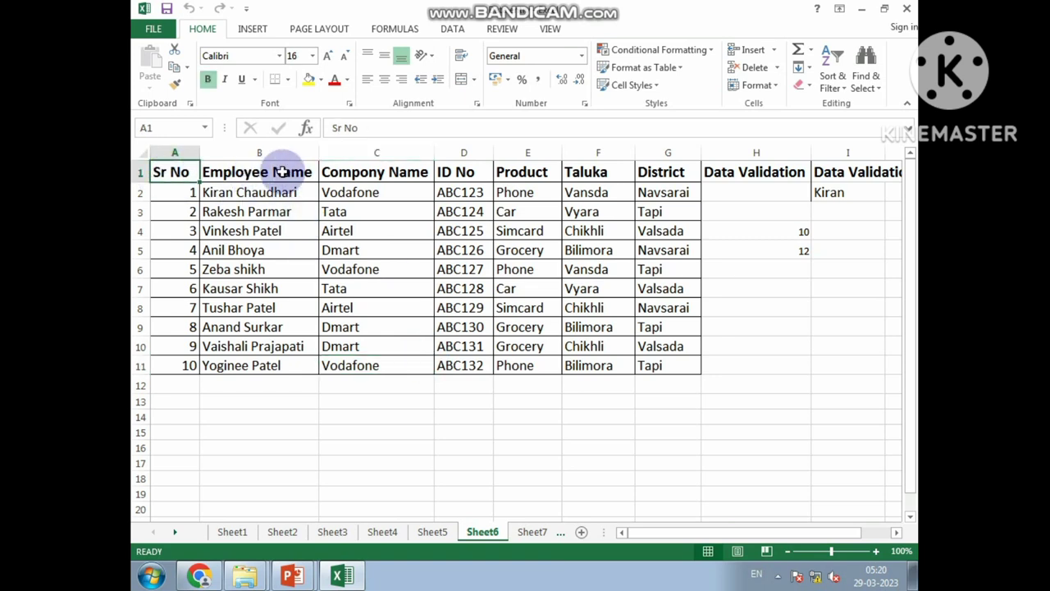
pyautogui.click(138, 172)
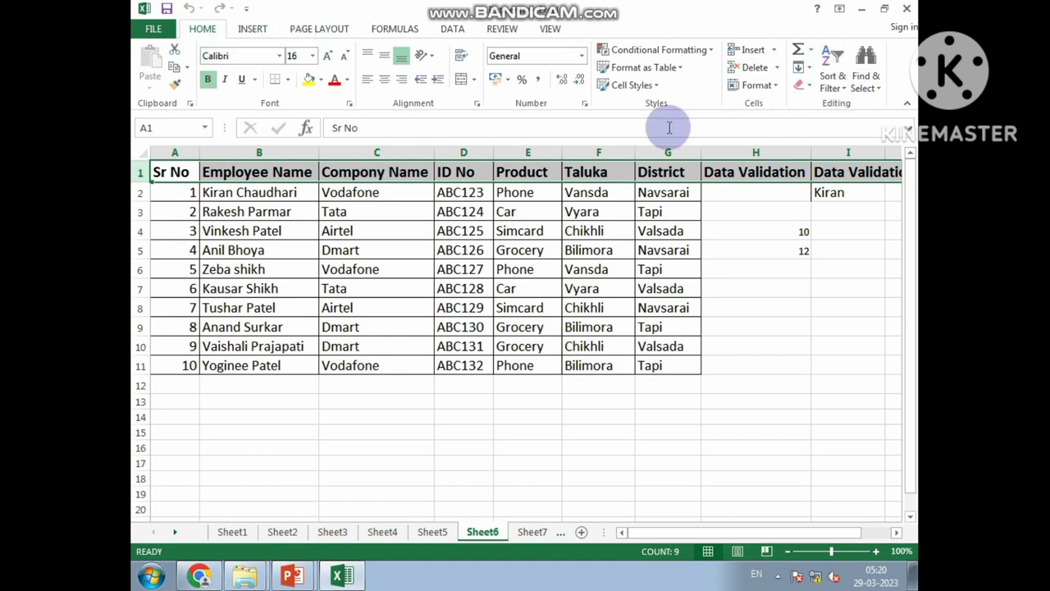
pyautogui.click(841, 88)
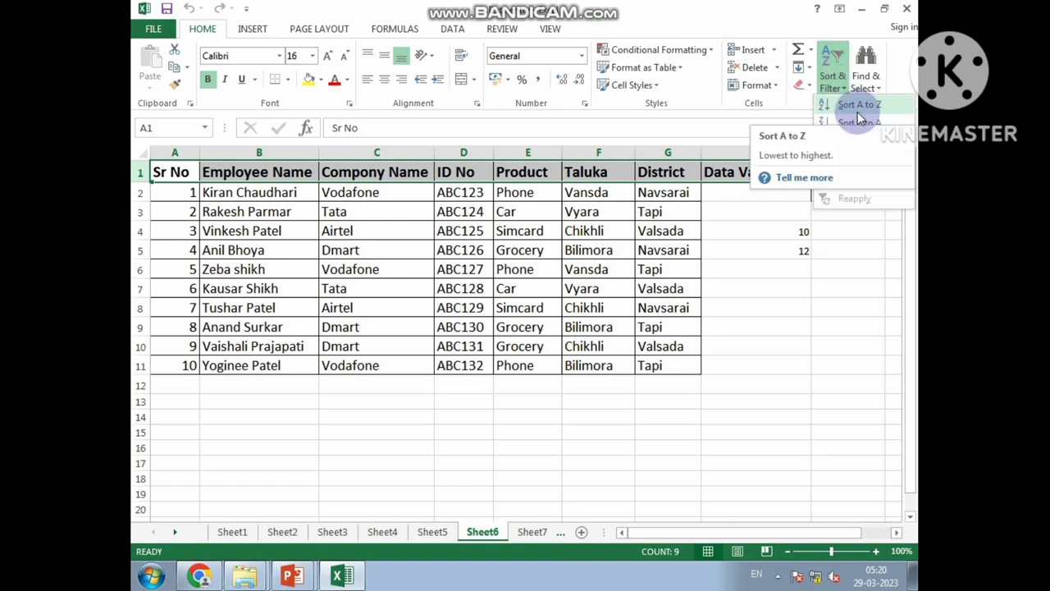
pyautogui.click(853, 105)
pyautogui.click(562, 427)
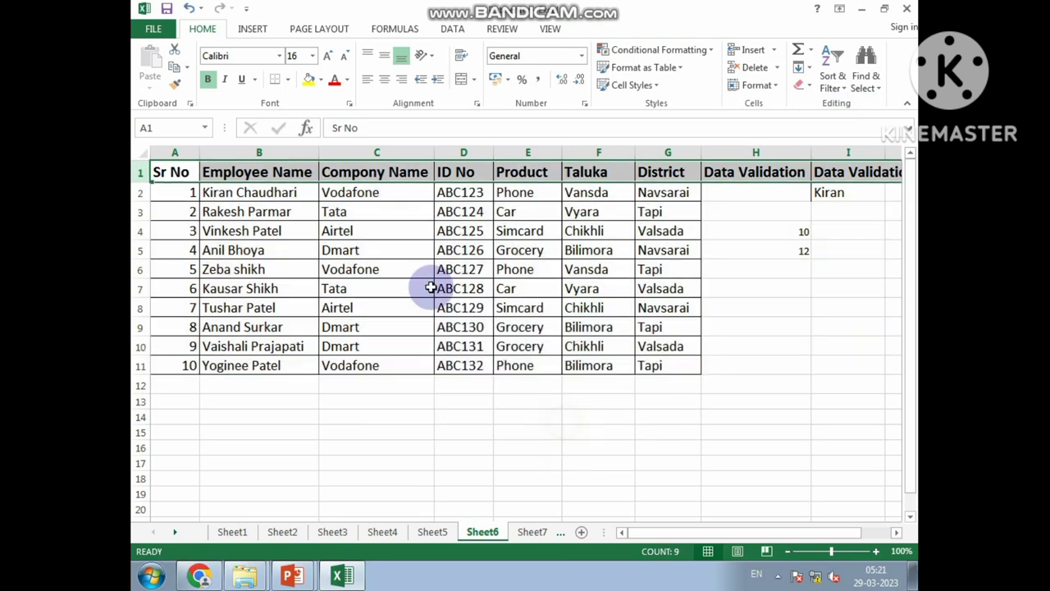
pyautogui.click(277, 229)
pyautogui.click(176, 181)
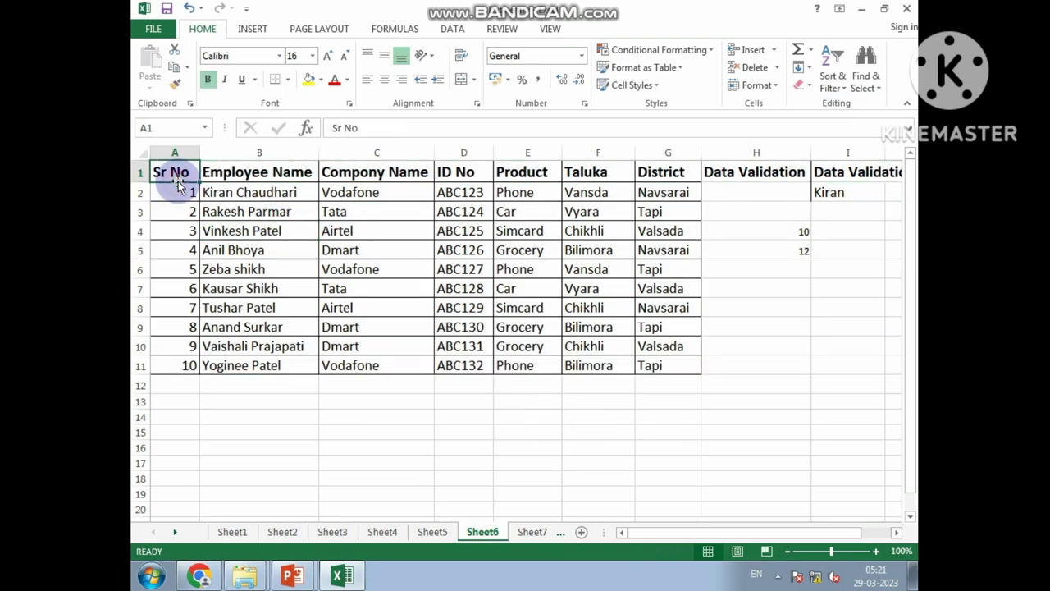
pyautogui.click(833, 82)
pyautogui.click(860, 123)
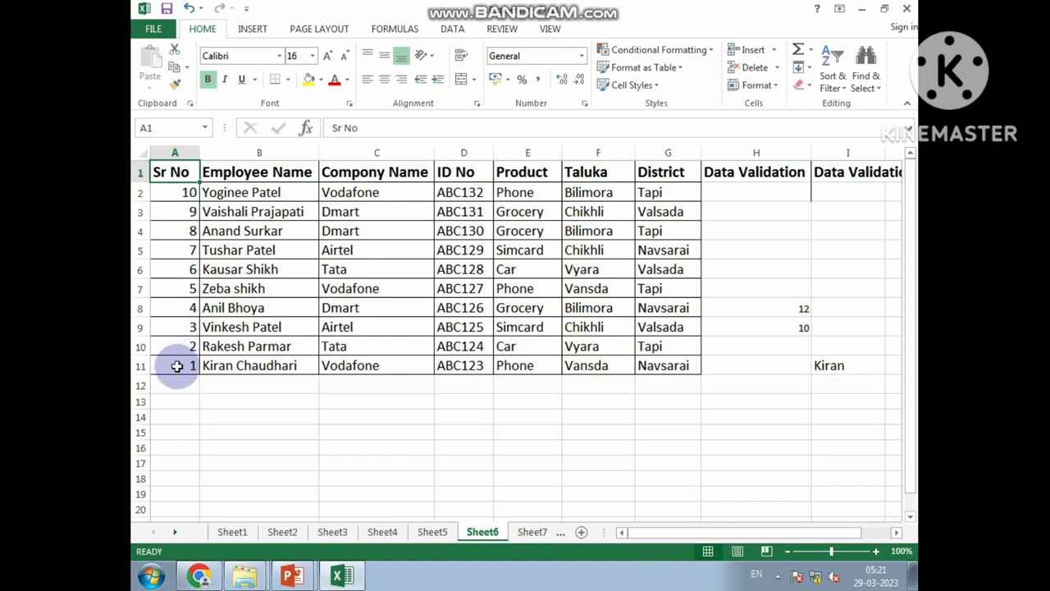
pyautogui.click(833, 74)
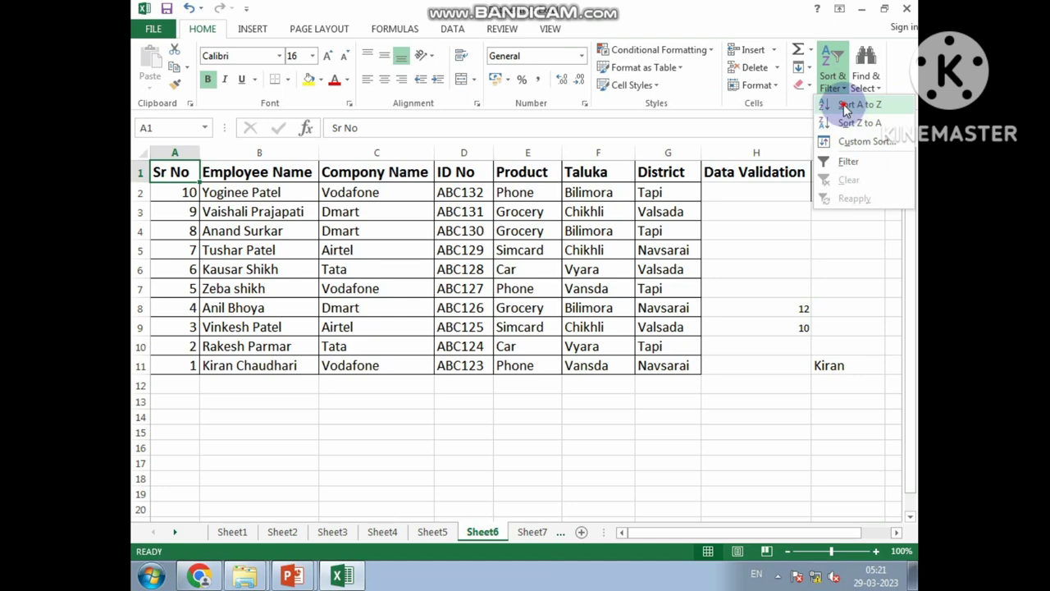
pyautogui.click(846, 106)
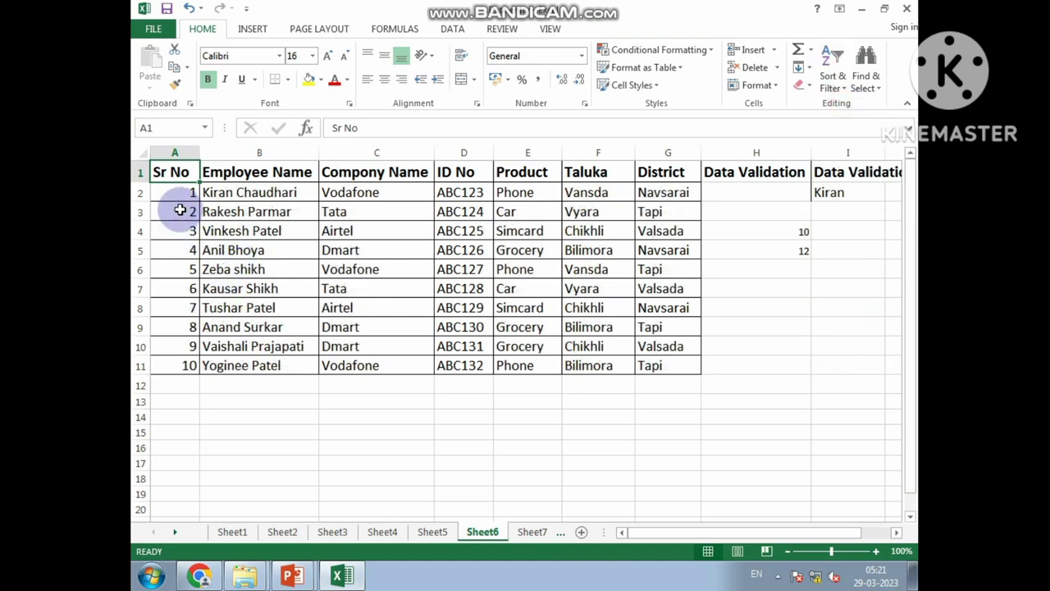
# Add filter arrows to the employee table headers and filter Sr No to values 1 through 5.
pyautogui.click(830, 85)
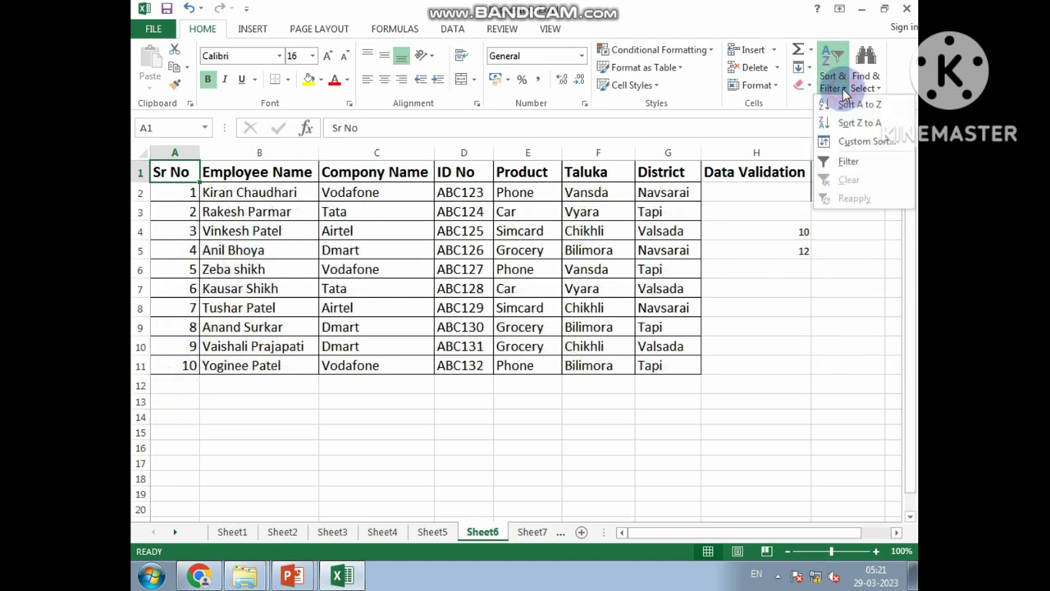
pyautogui.click(834, 172)
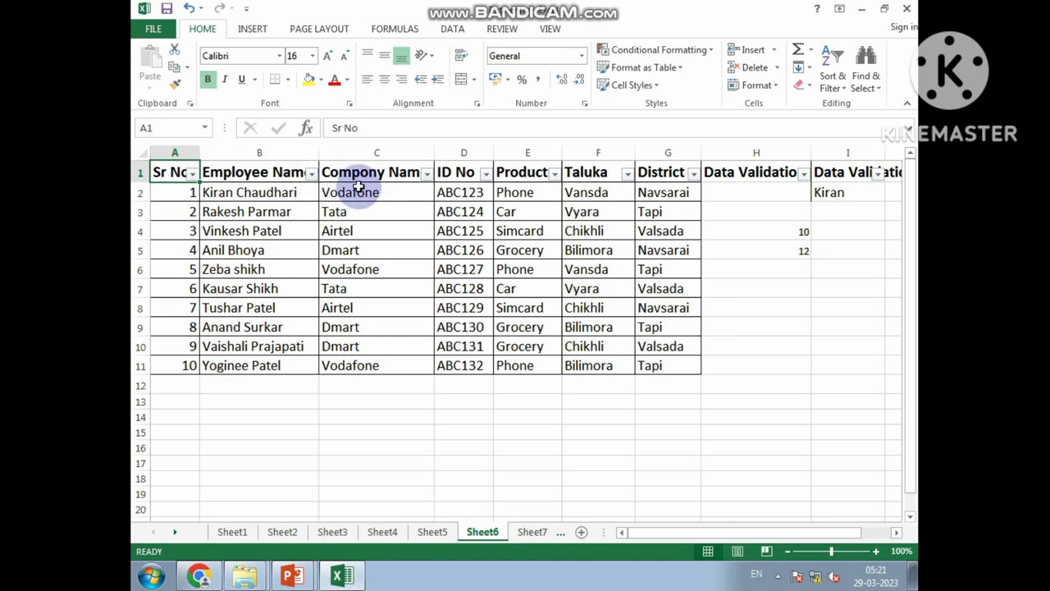
pyautogui.click(192, 175)
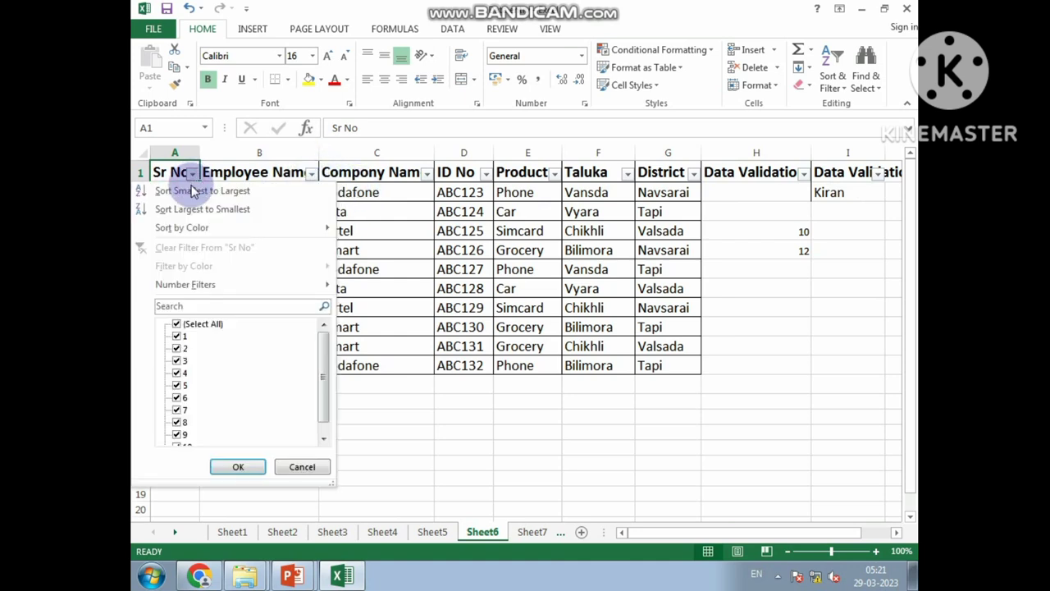
pyautogui.click(184, 325)
pyautogui.click(184, 336)
pyautogui.click(184, 348)
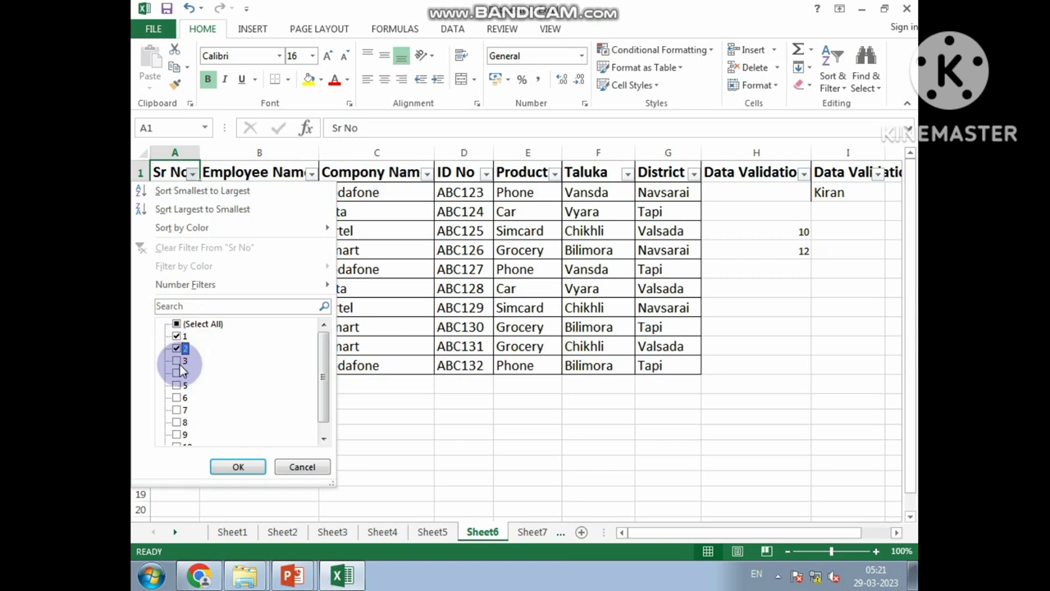
pyautogui.click(181, 373)
pyautogui.click(181, 385)
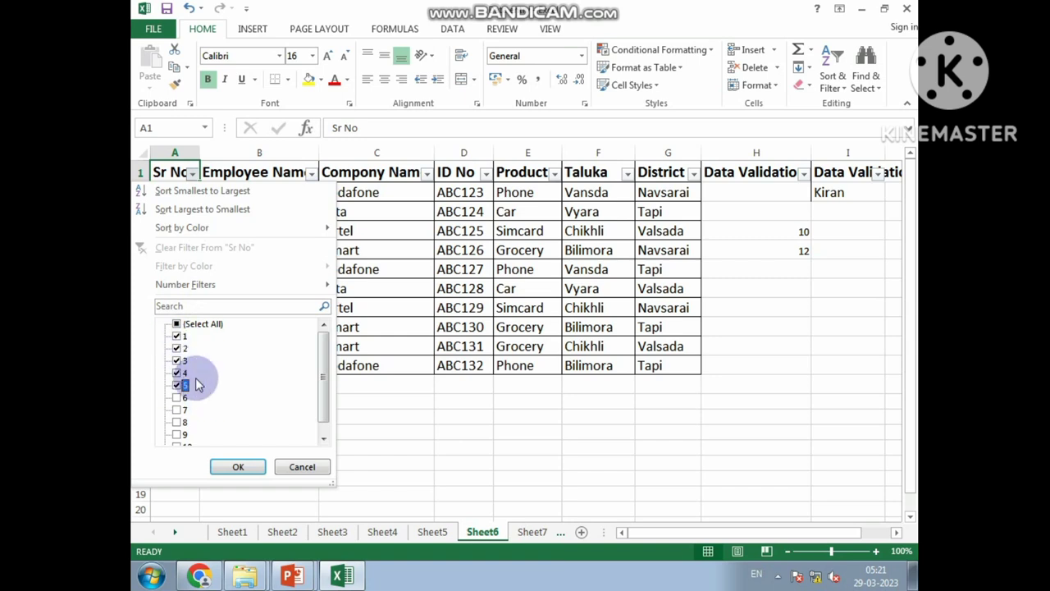
pyautogui.click(239, 468)
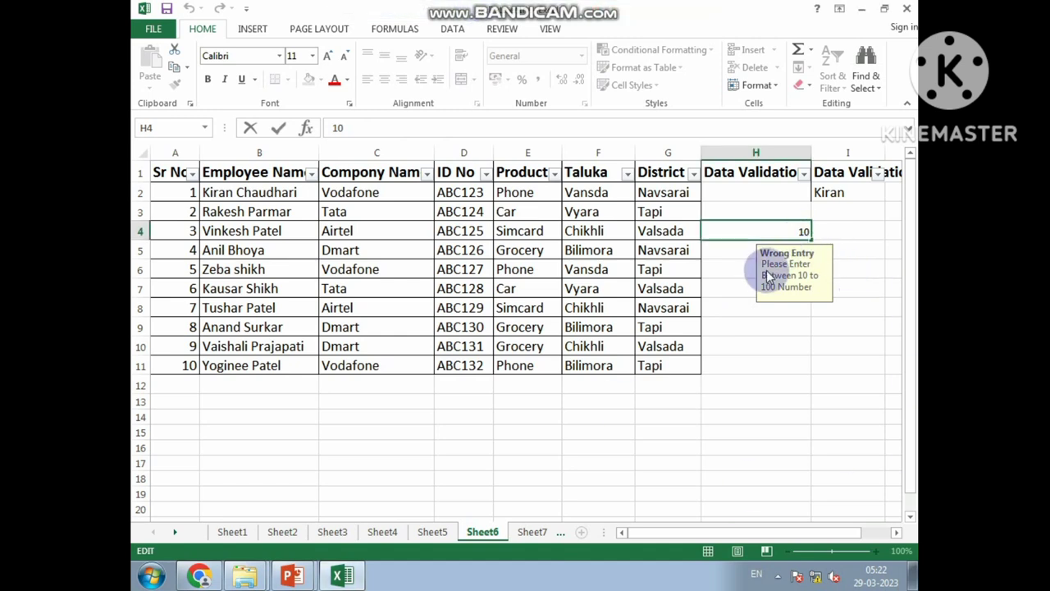
# Test H4's 10–100 validation by entering 9 and clearing it after the rejection.
pyautogui.click(739, 249)
pyautogui.click(738, 234)
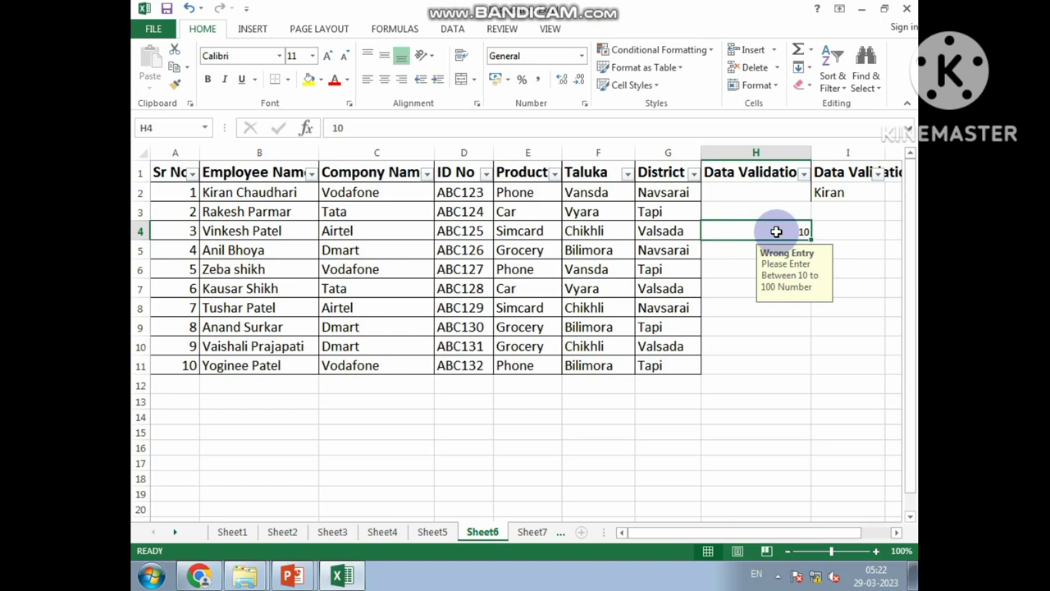
pyautogui.write('9')
pyautogui.press('Return')
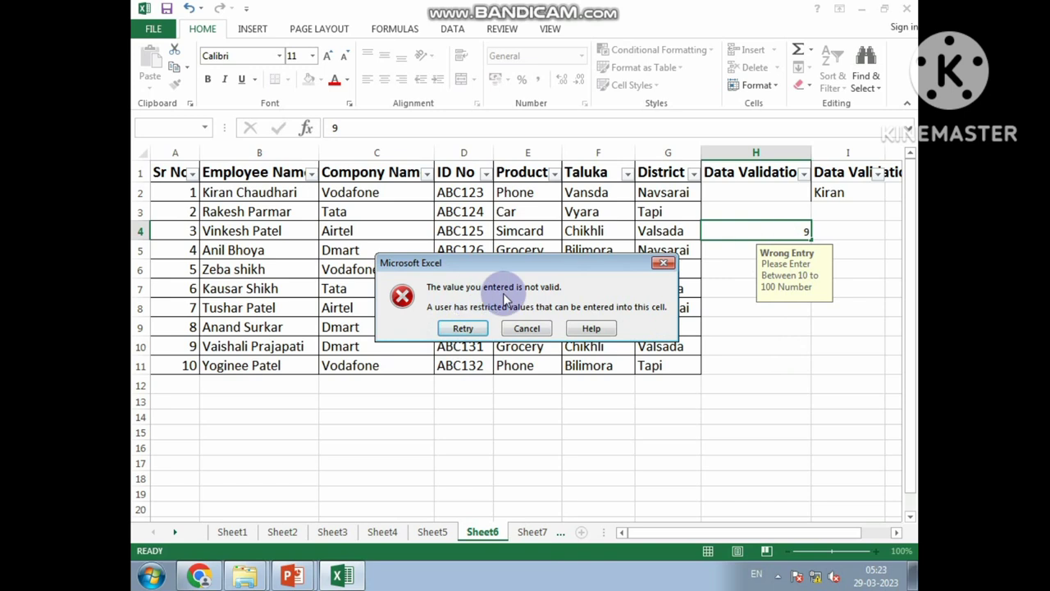
pyautogui.click(463, 328)
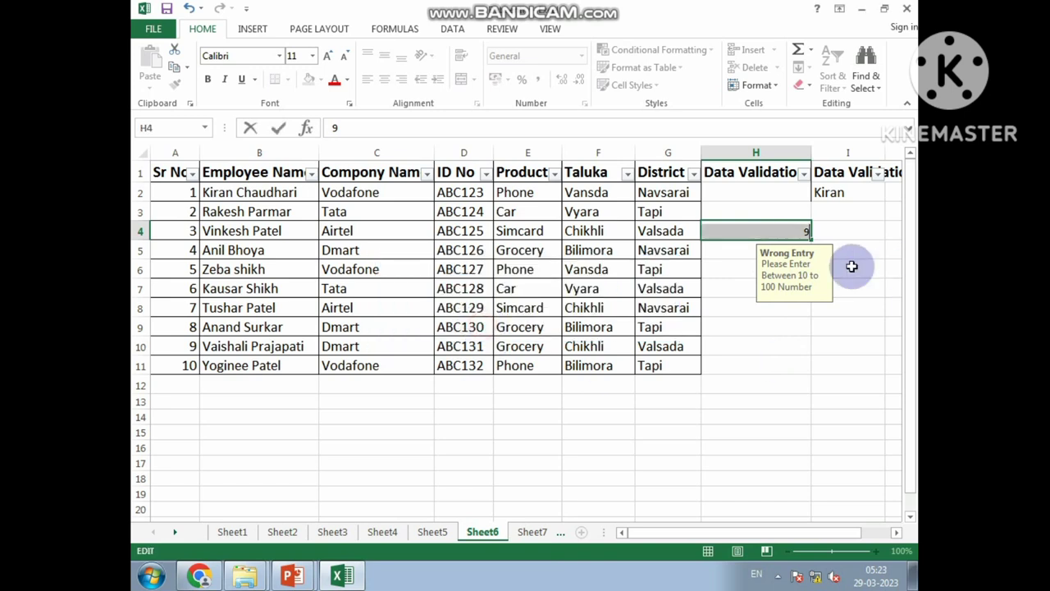
pyautogui.press('BackSpace')
pyautogui.write('101')
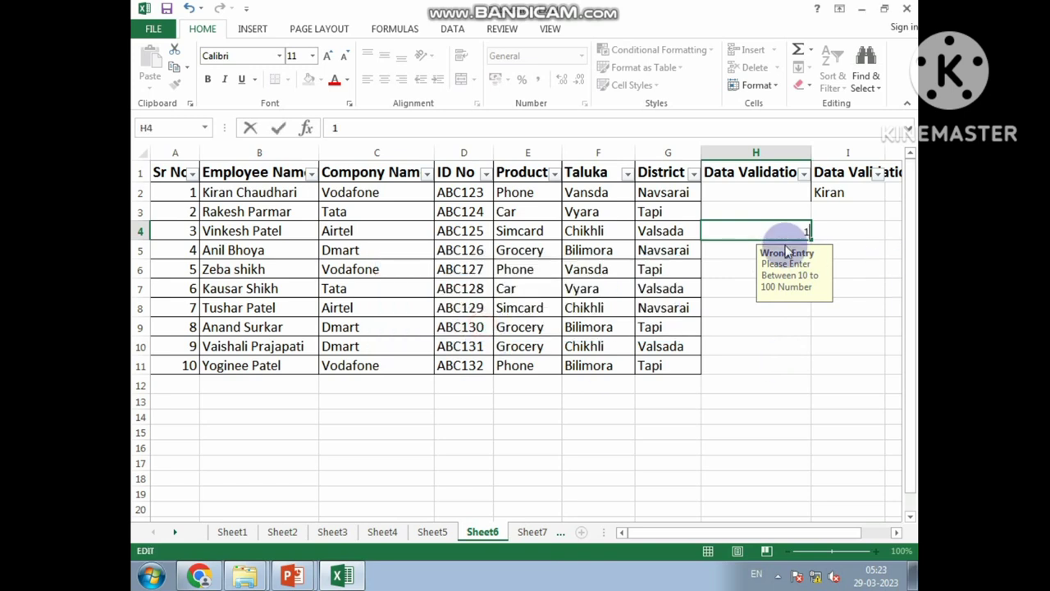
# Try 101 in H4, clear it after the error, then enter 50.
pyautogui.click(753, 361)
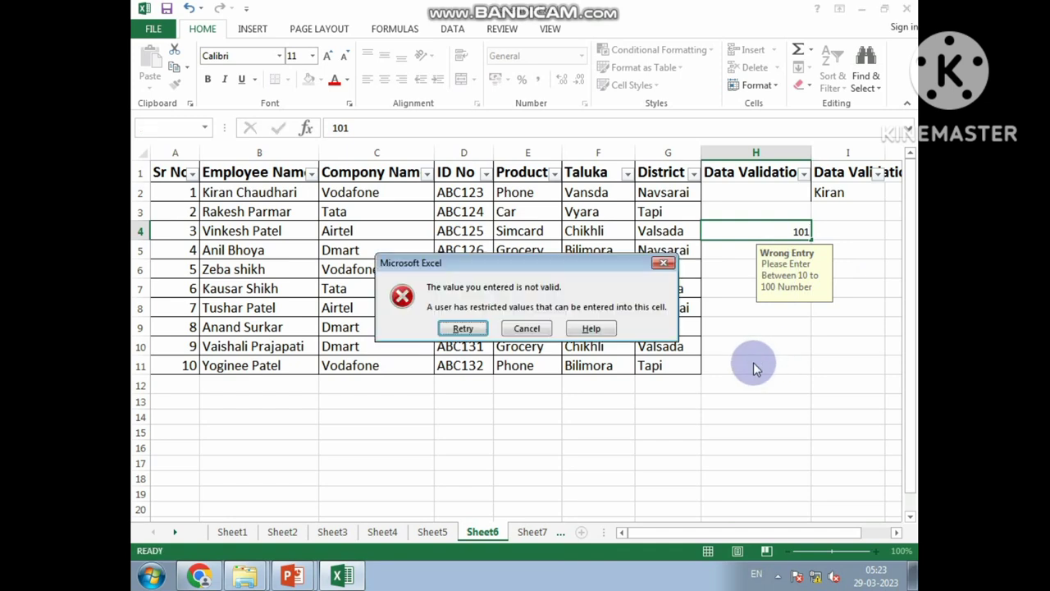
pyautogui.click(480, 330)
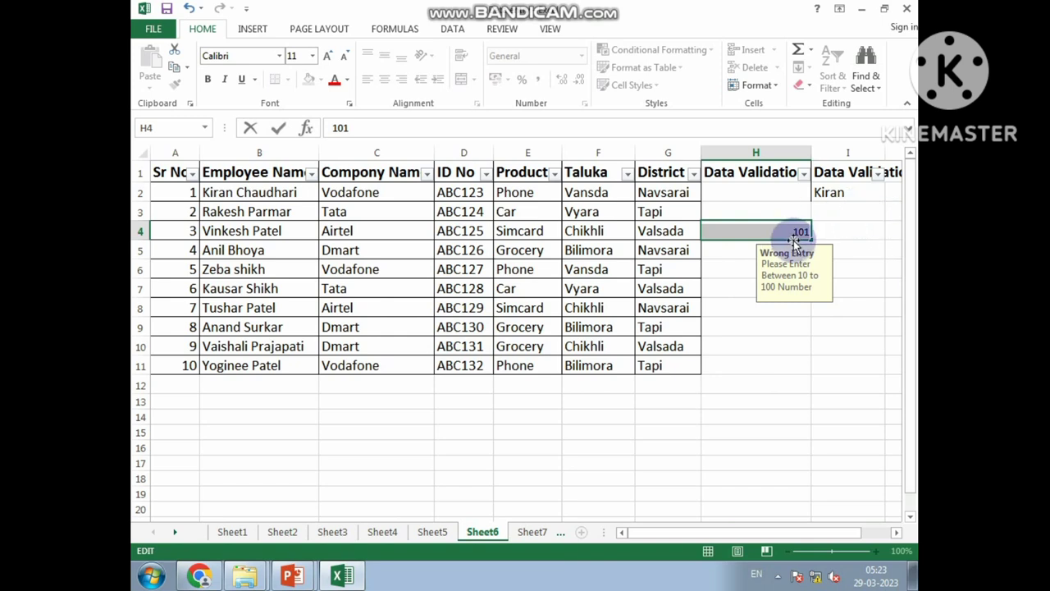
pyautogui.press('BackSpace')
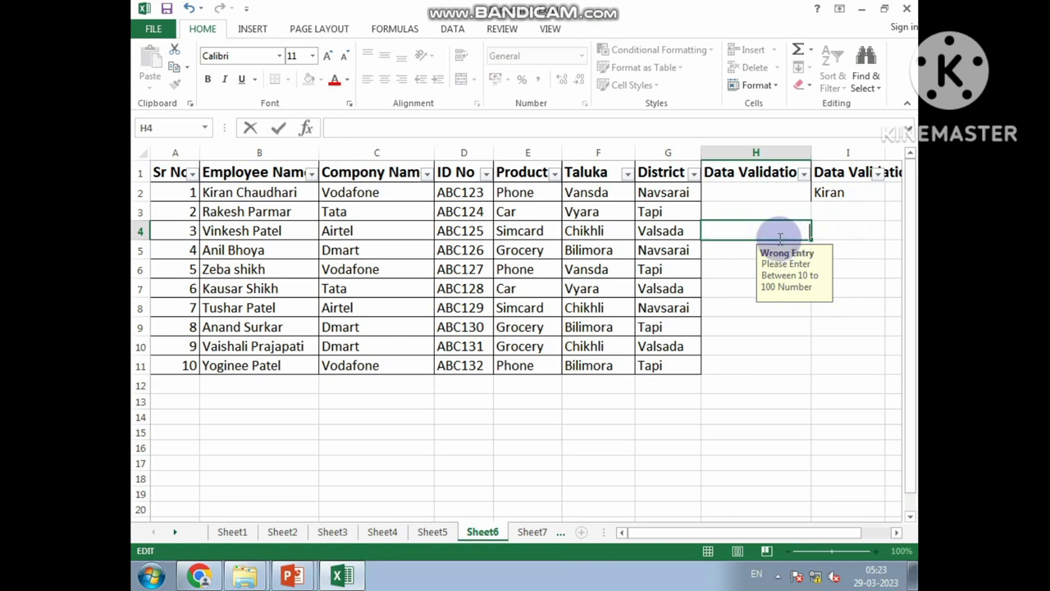
pyautogui.write('50')
pyautogui.click(783, 345)
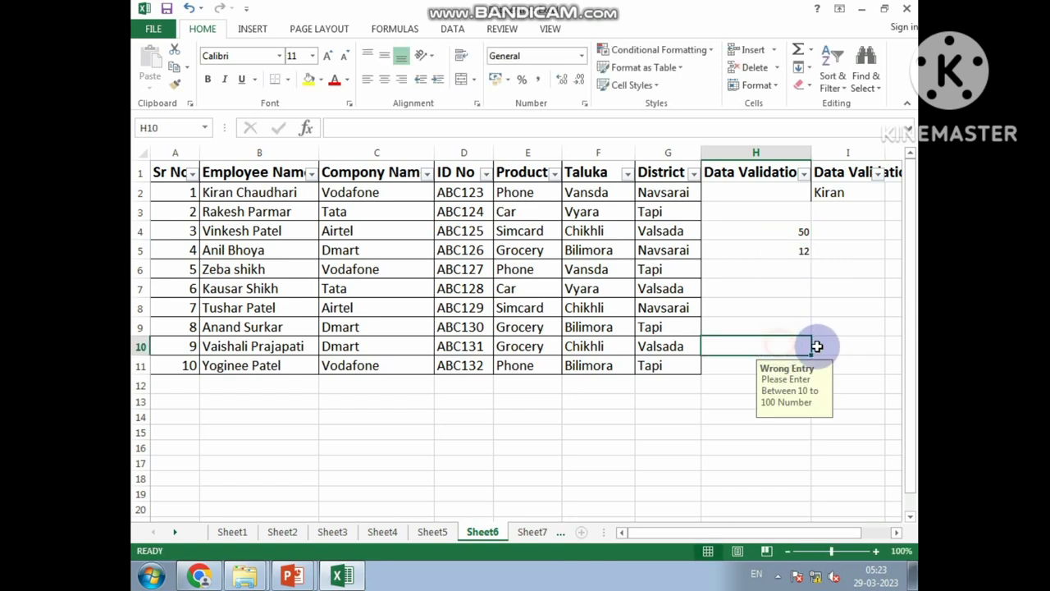
pyautogui.click(779, 233)
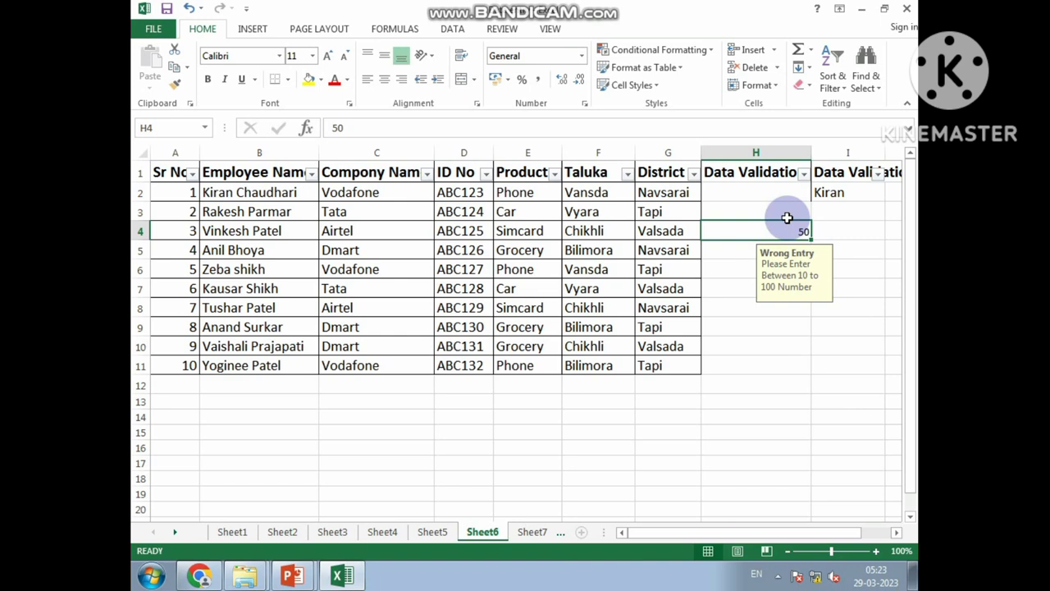
pyautogui.click(456, 30)
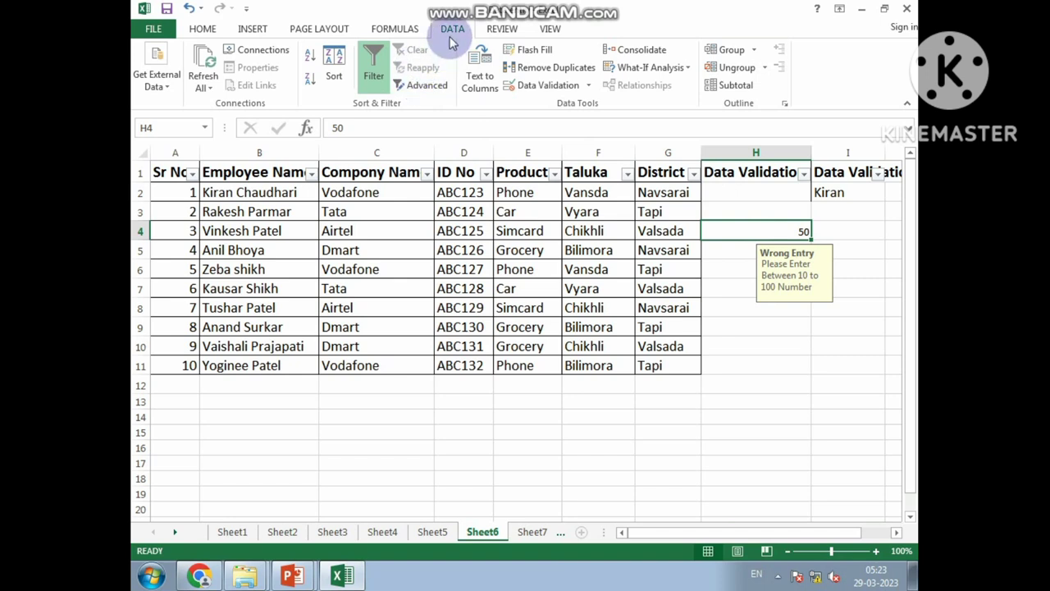
# Check the data validation settings and clear the Kiran entry from I2.
pyautogui.click(589, 86)
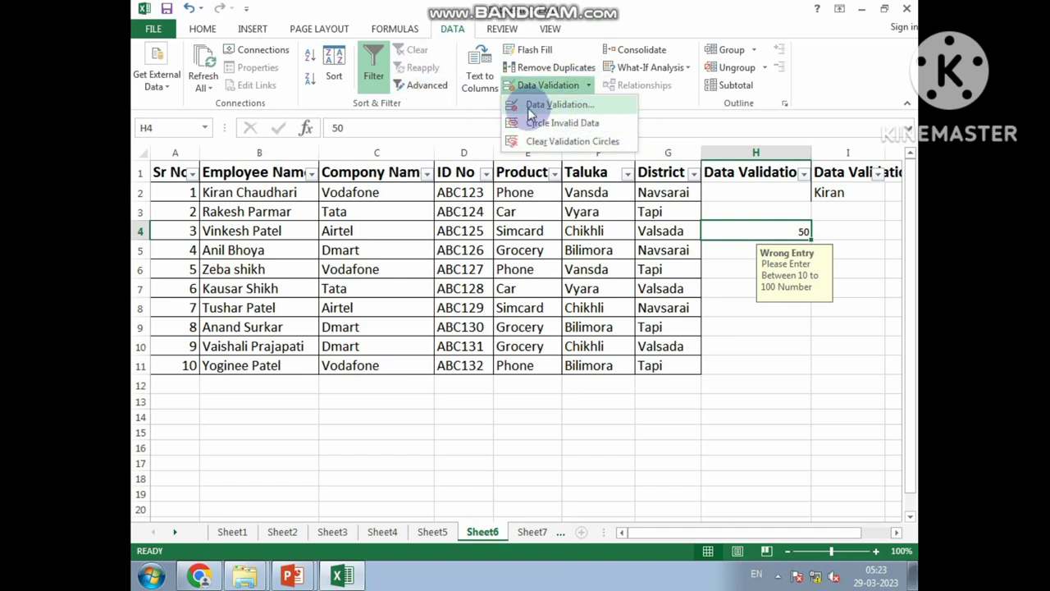
pyautogui.click(808, 361)
pyautogui.click(853, 193)
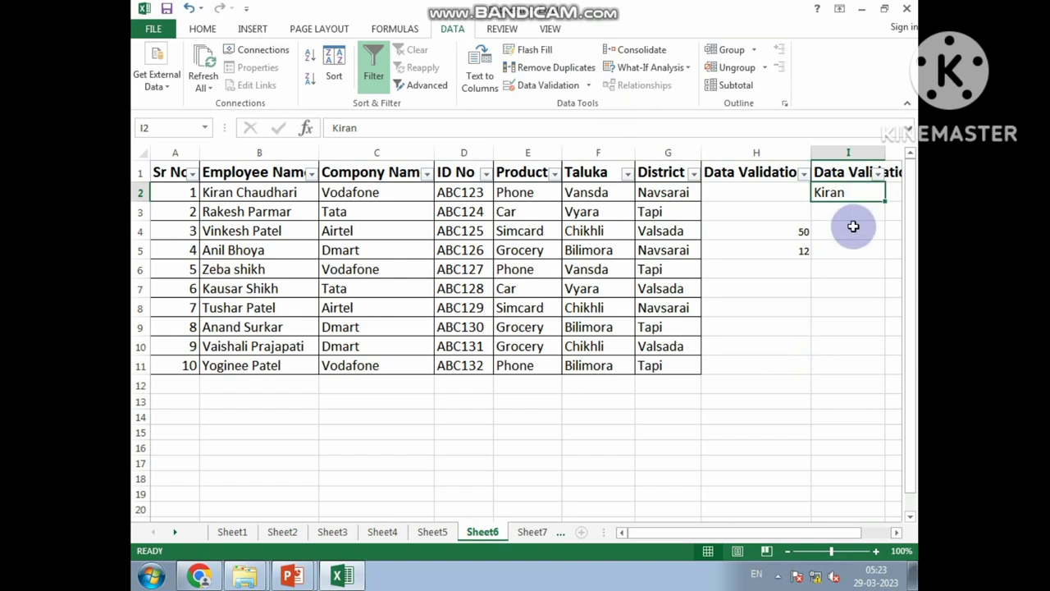
pyautogui.click(896, 532)
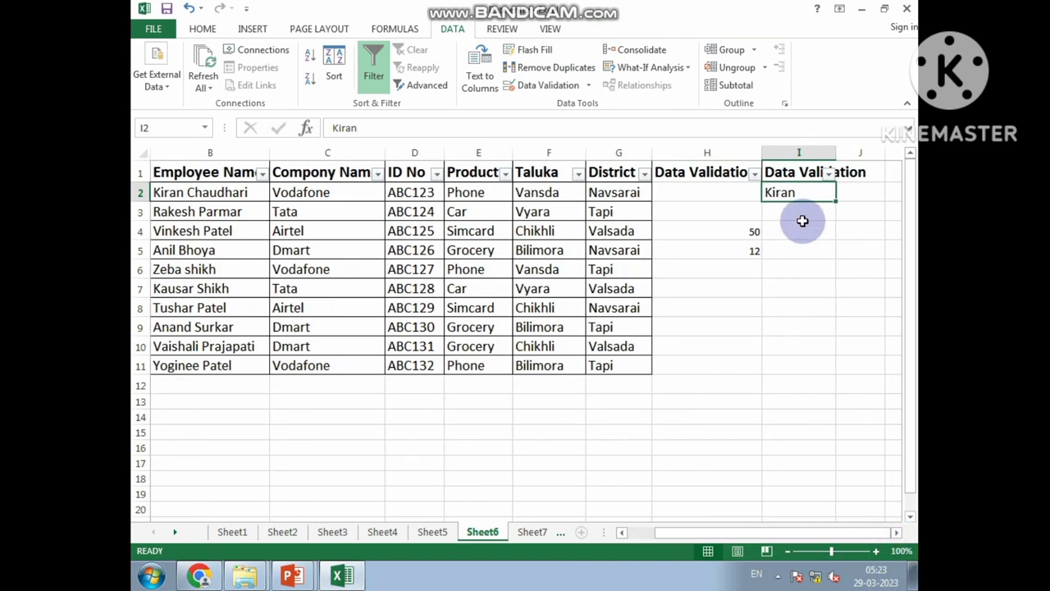
pyautogui.doubleClick(803, 194)
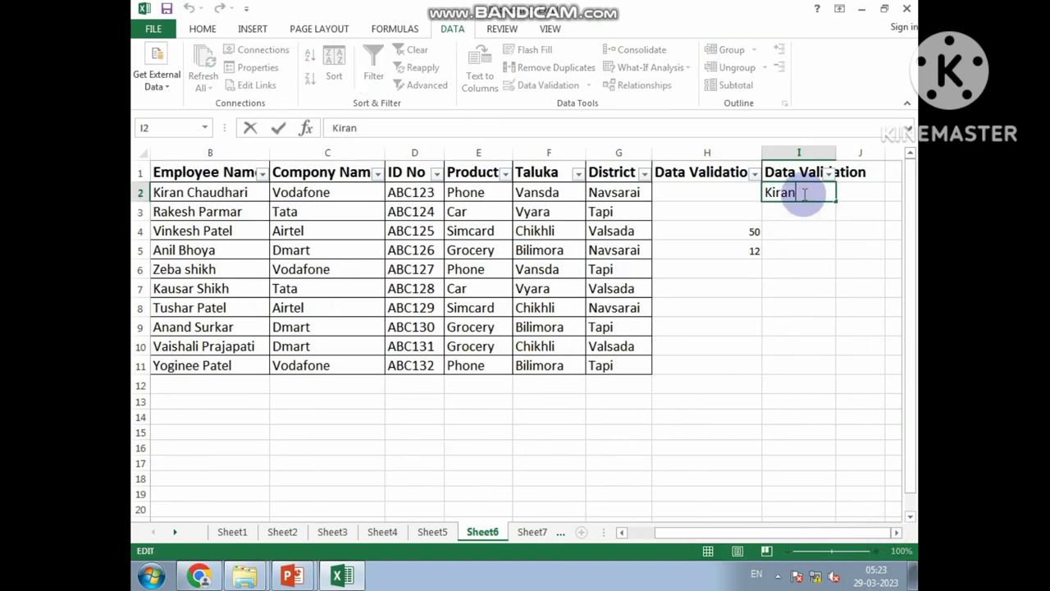
pyautogui.click(813, 222)
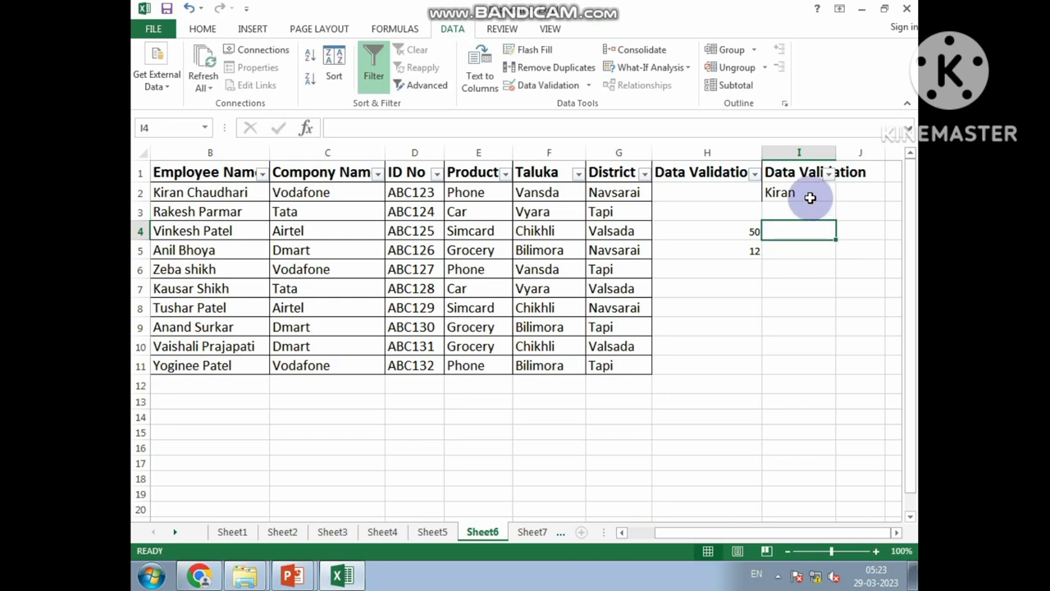
pyautogui.click(810, 197)
pyautogui.press('BackSpace')
pyautogui.write('desktop')
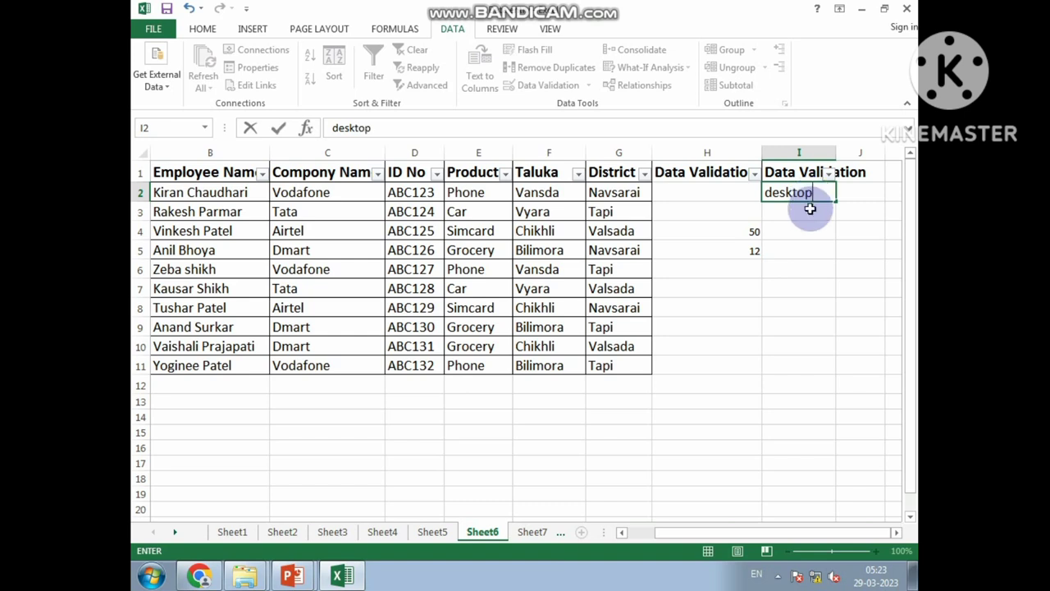
# Enter desktop in I2, retry after it is rejected, then enter qwert instead.
pyautogui.press('Return')
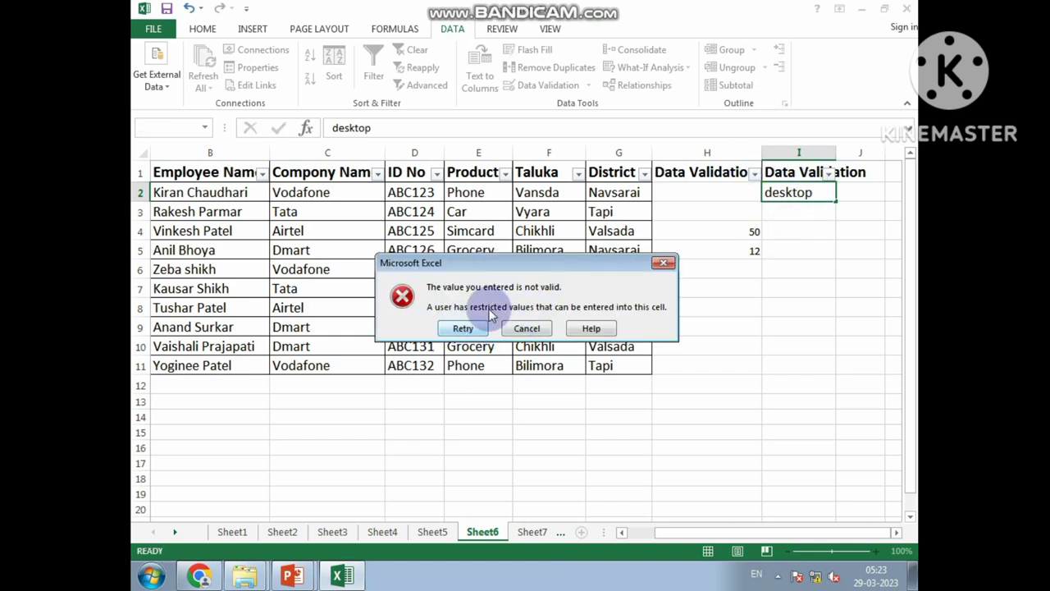
pyautogui.click(473, 331)
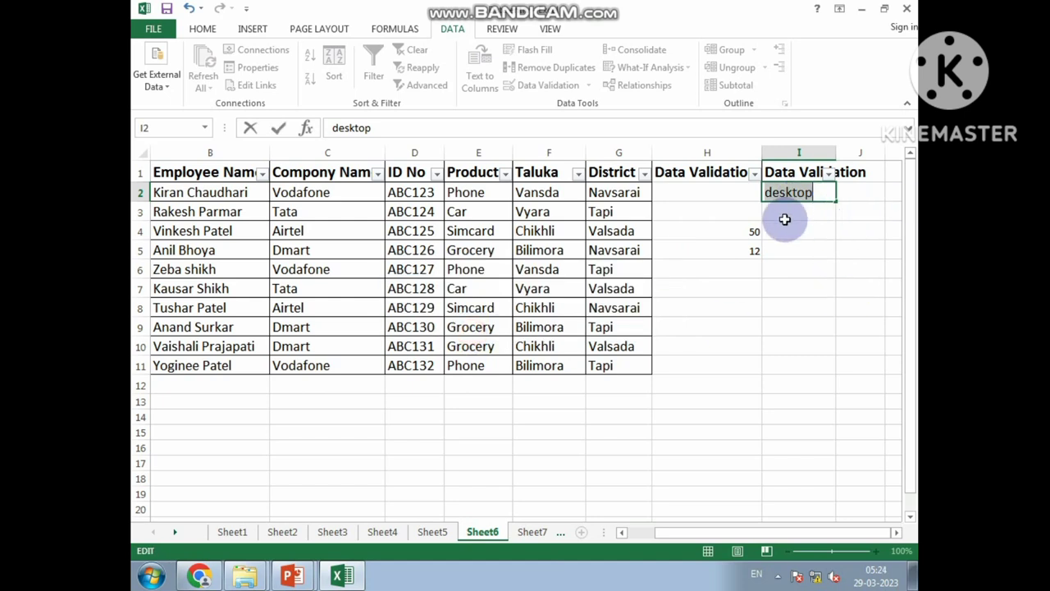
pyautogui.press('Return')
pyautogui.click(466, 329)
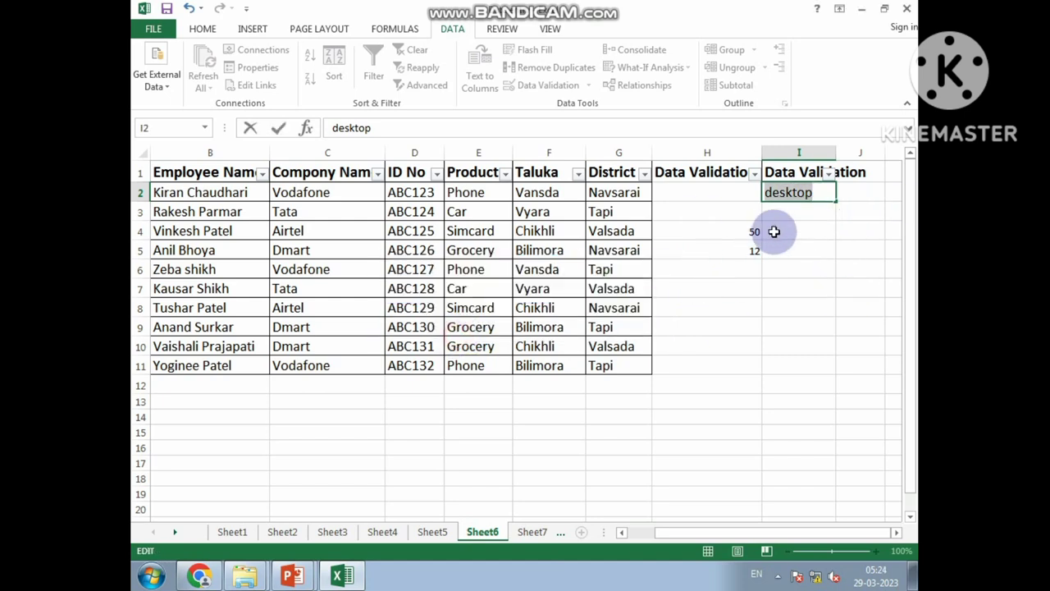
pyautogui.press('BackSpace')
pyautogui.write('qwert')
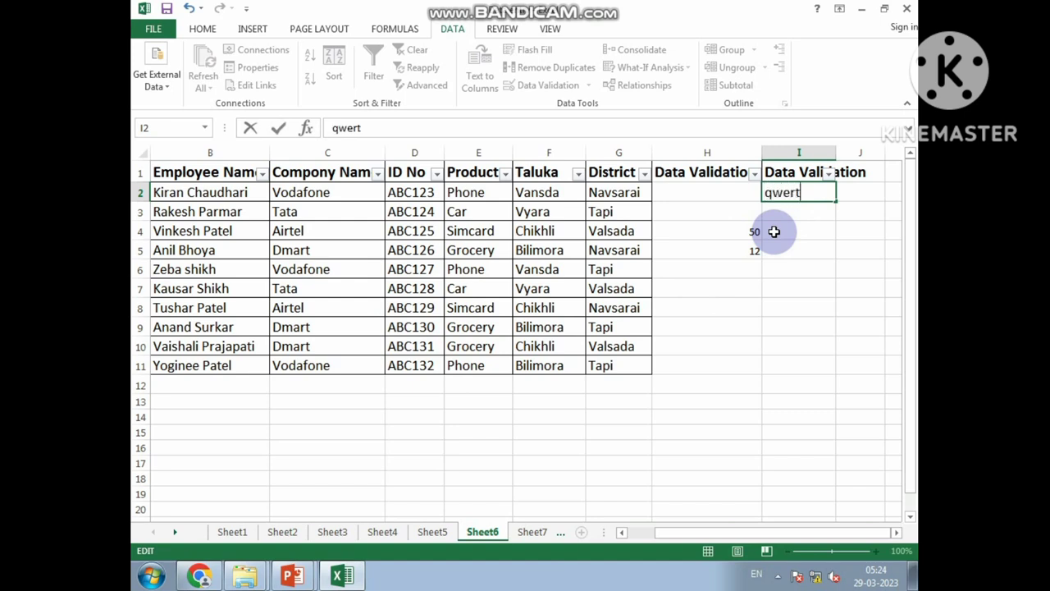
pyautogui.click(774, 231)
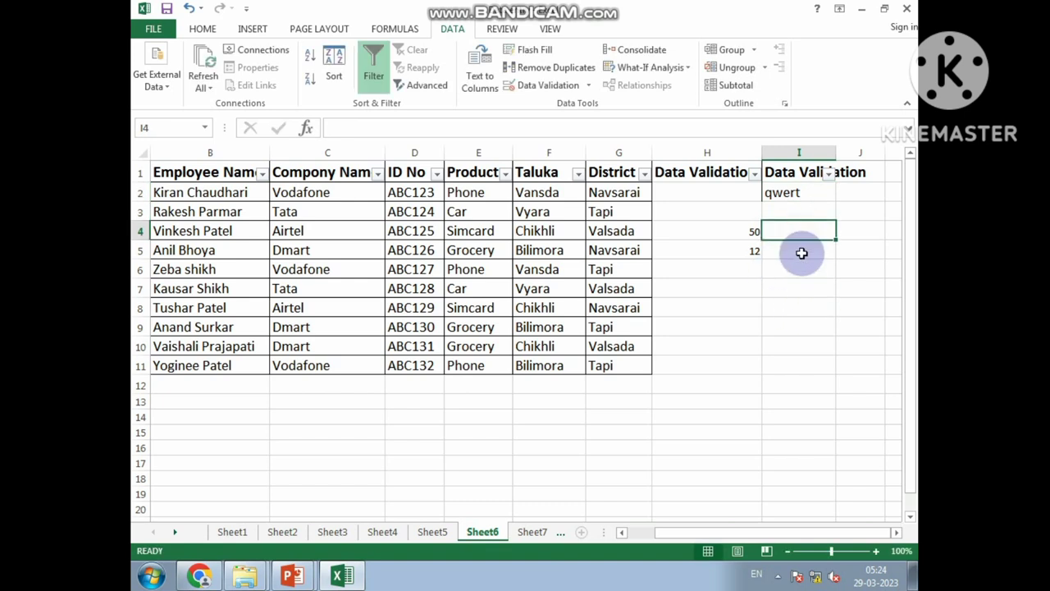
pyautogui.click(784, 195)
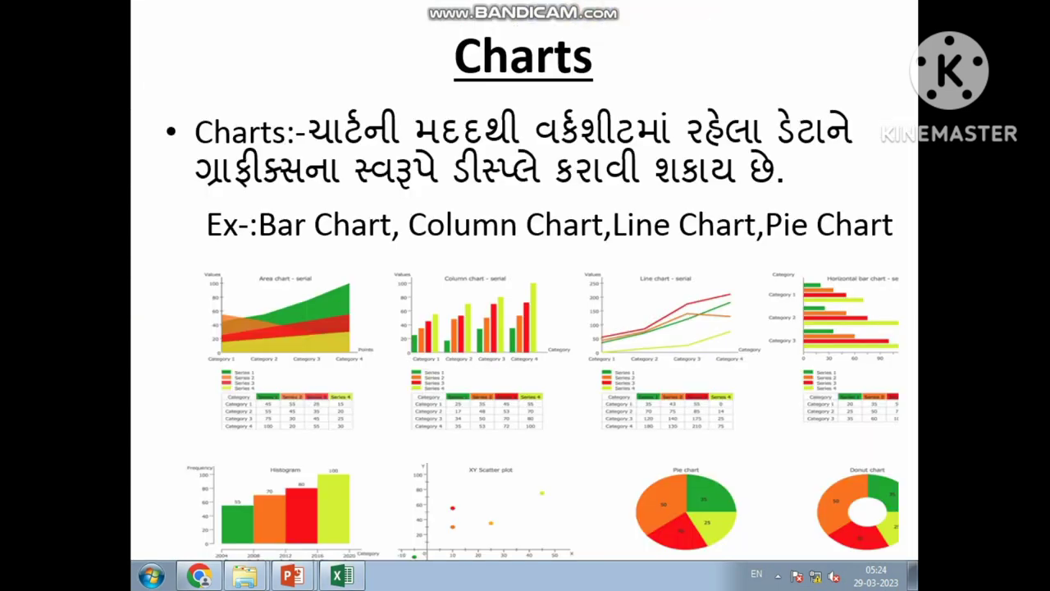
# Present the Charts slide full screen, then return to Excel's MARKSHIT sheet.
pyautogui.click(454, 509)
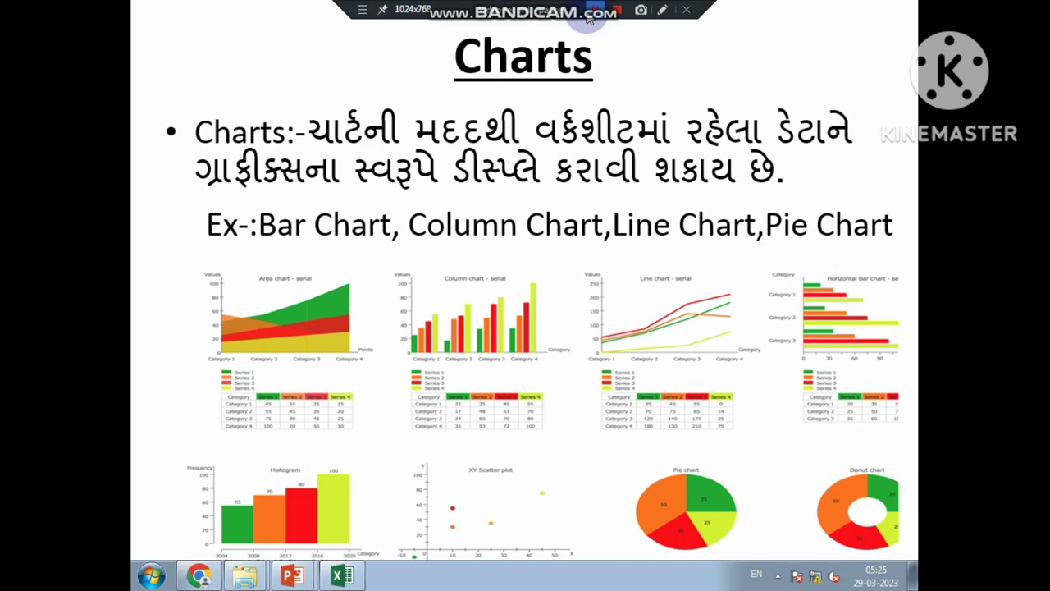
pyautogui.hotkey('alt', 'Tab')
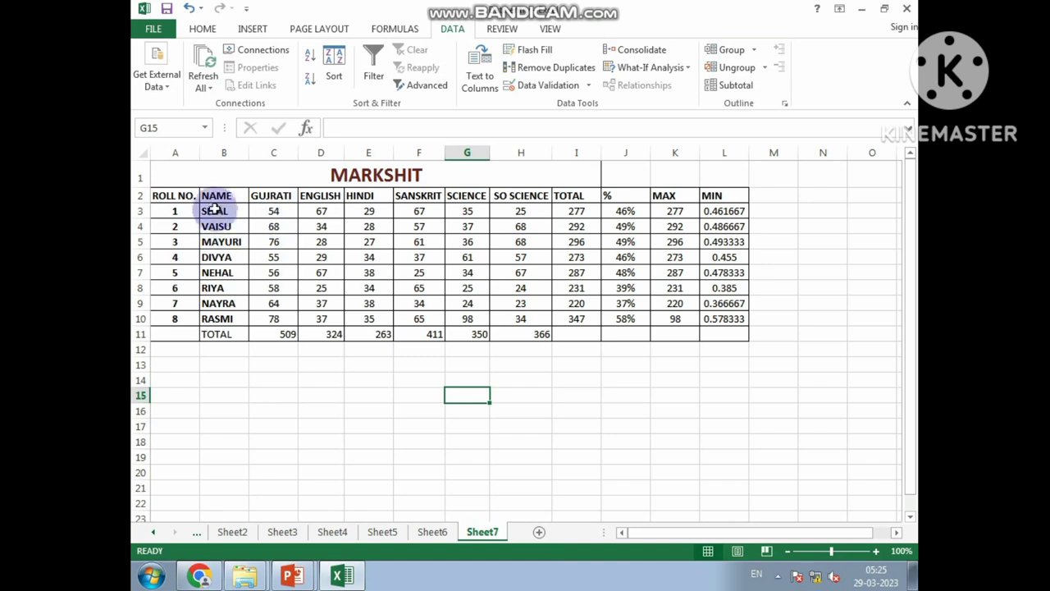
pyautogui.moveTo(215, 197); pyautogui.dragTo(224, 310)
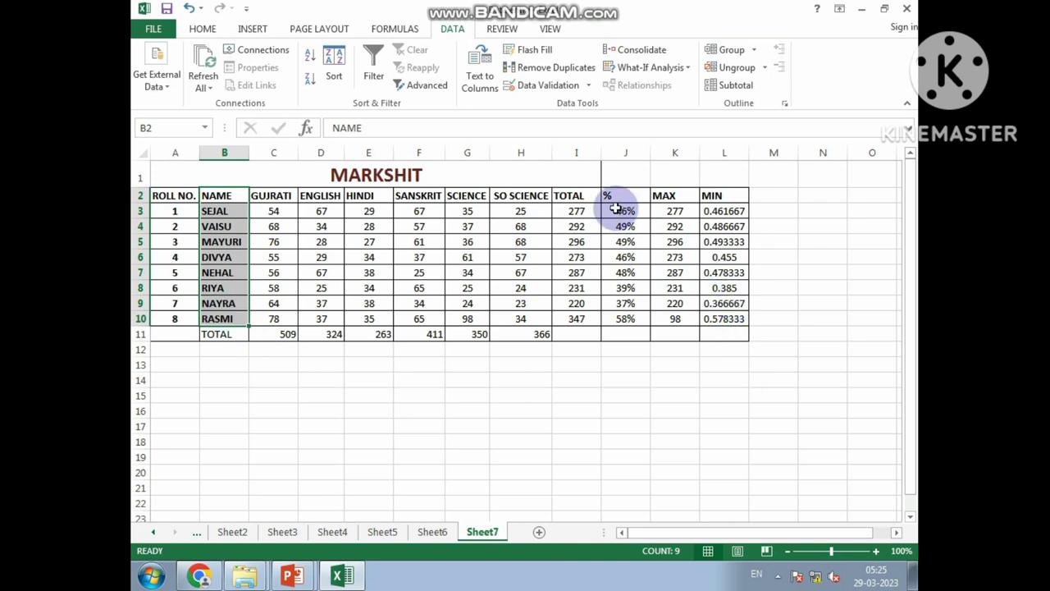
pyautogui.moveTo(574, 197); pyautogui.dragTo(574, 321)
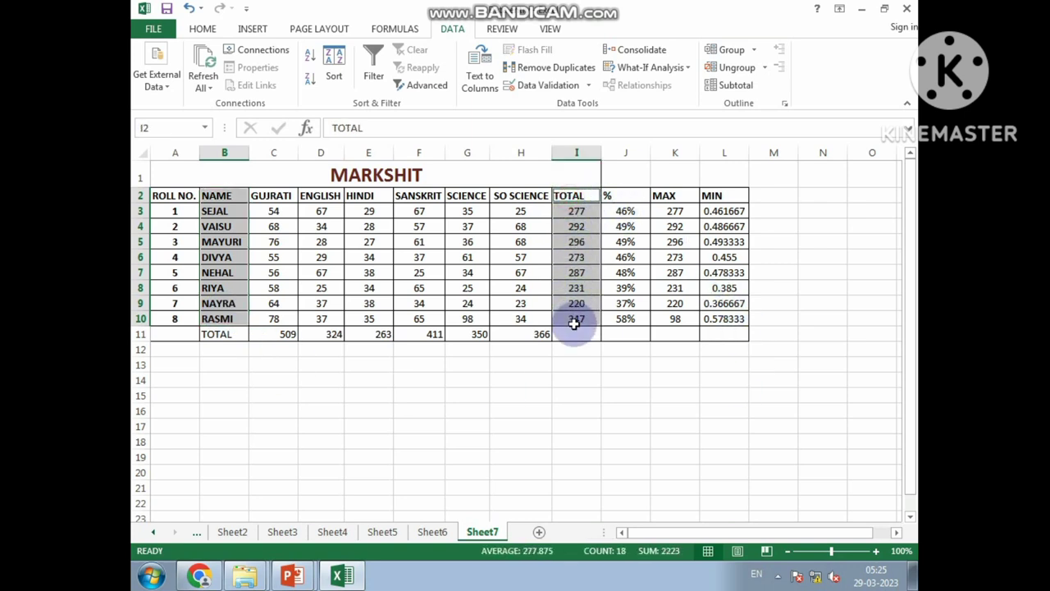
pyautogui.click(253, 31)
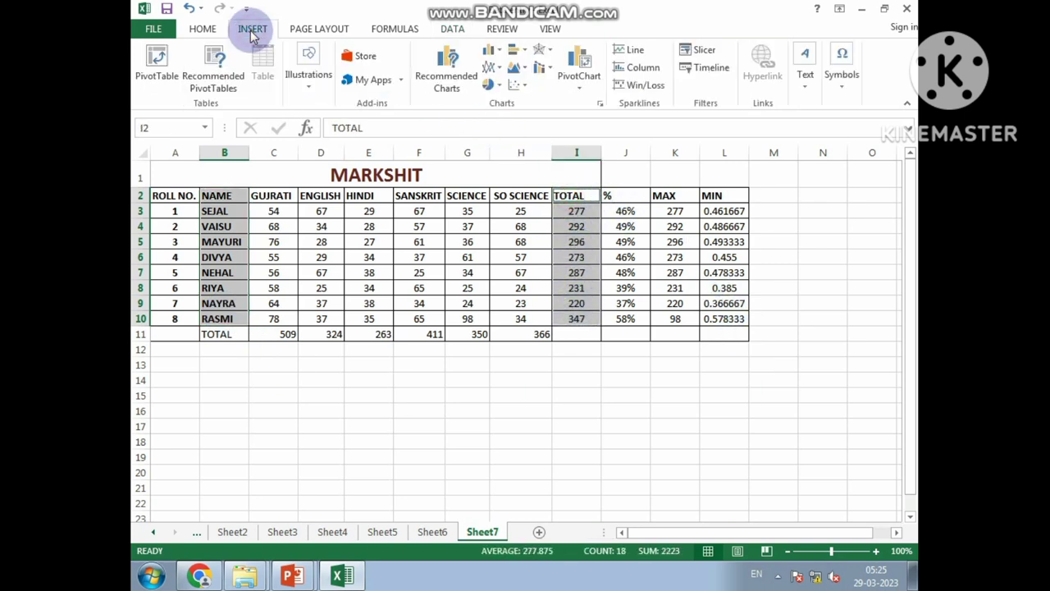
pyautogui.click(496, 89)
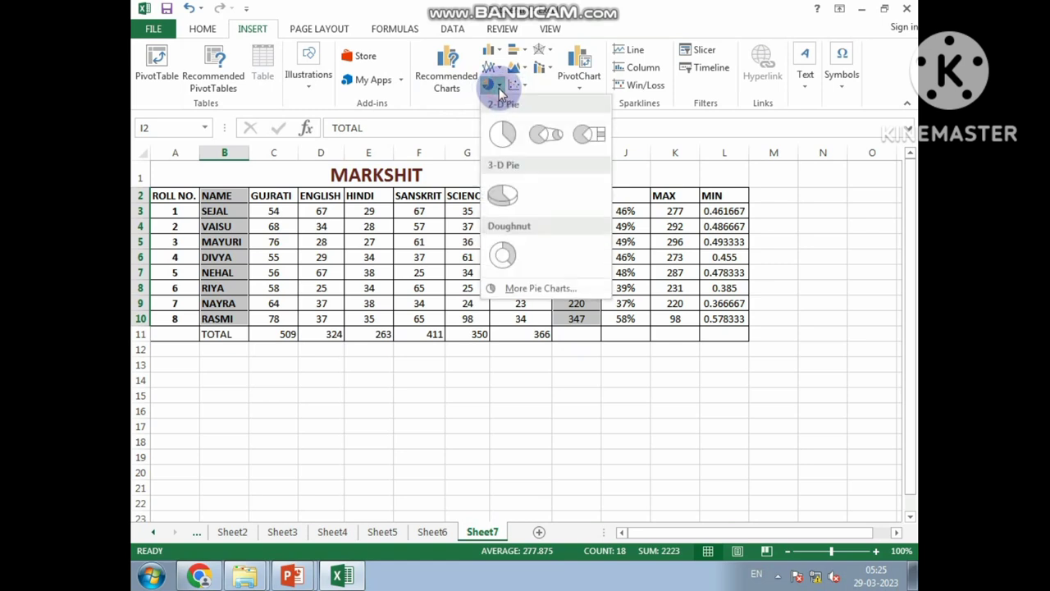
pyautogui.click(506, 148)
pyautogui.moveTo(605, 258)
pyautogui.mouseDown()
pyautogui.moveTo(622, 353)
pyautogui.moveTo(601, 359)
pyautogui.mouseUp()
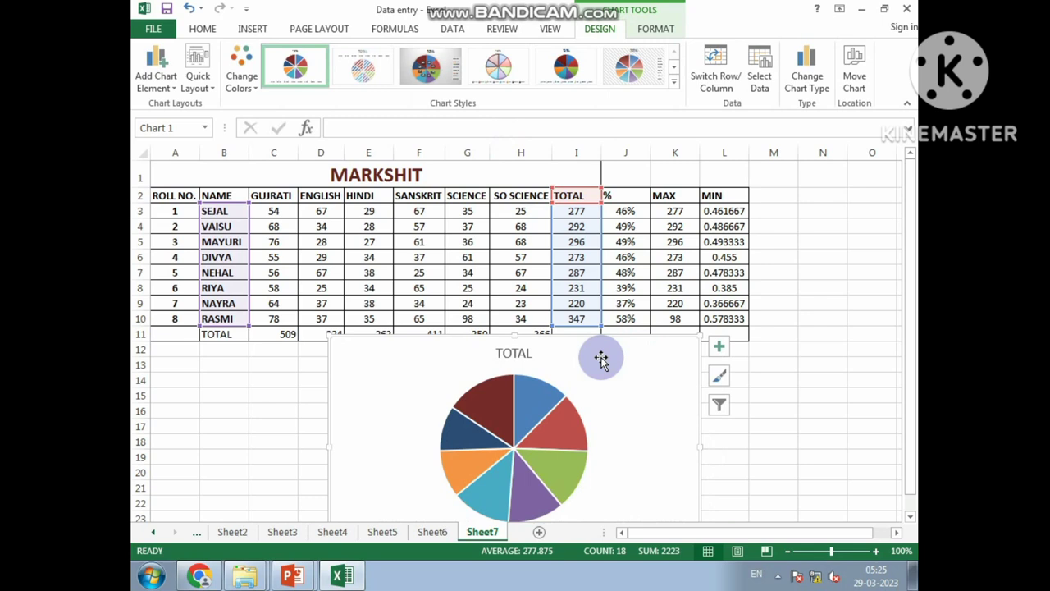
pyautogui.press('Delete')
pyautogui.click(534, 425)
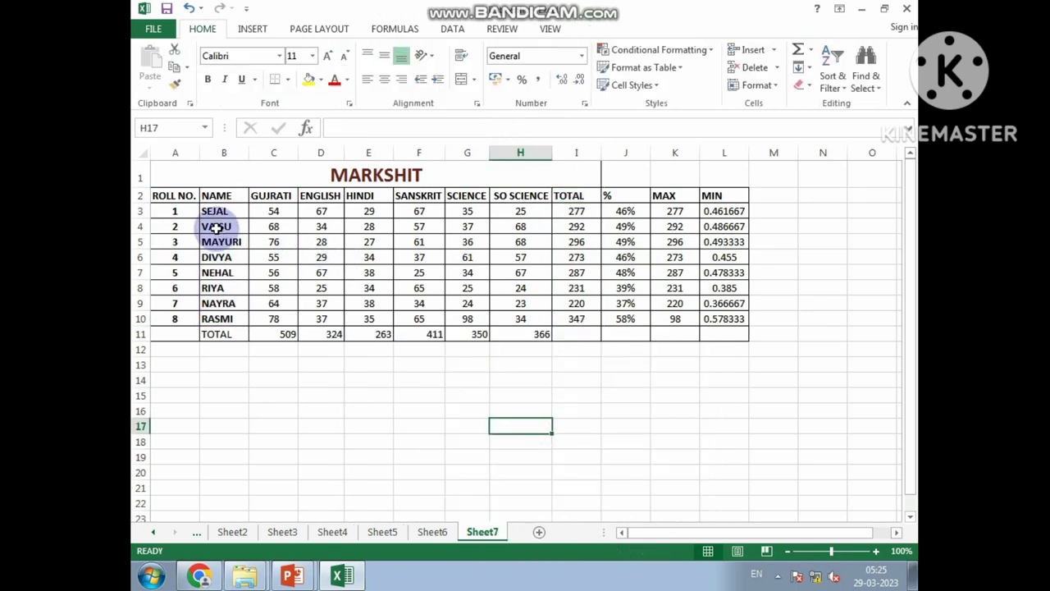
pyautogui.moveTo(218, 197)
pyautogui.mouseDown()
pyautogui.moveTo(416, 296)
pyautogui.moveTo(566, 300)
pyautogui.moveTo(565, 315)
pyautogui.mouseUp()
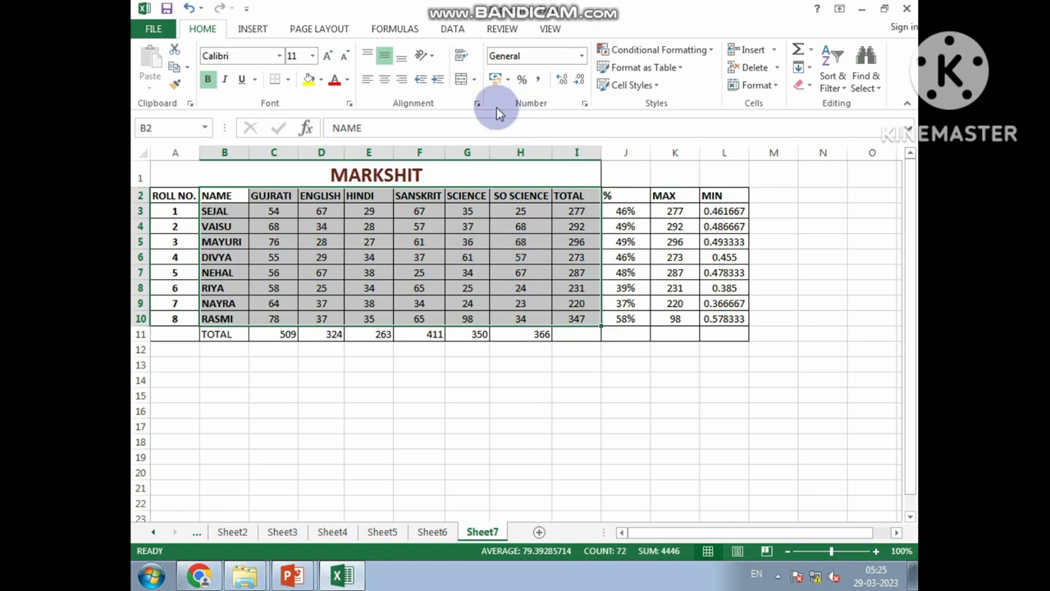
pyautogui.click(250, 29)
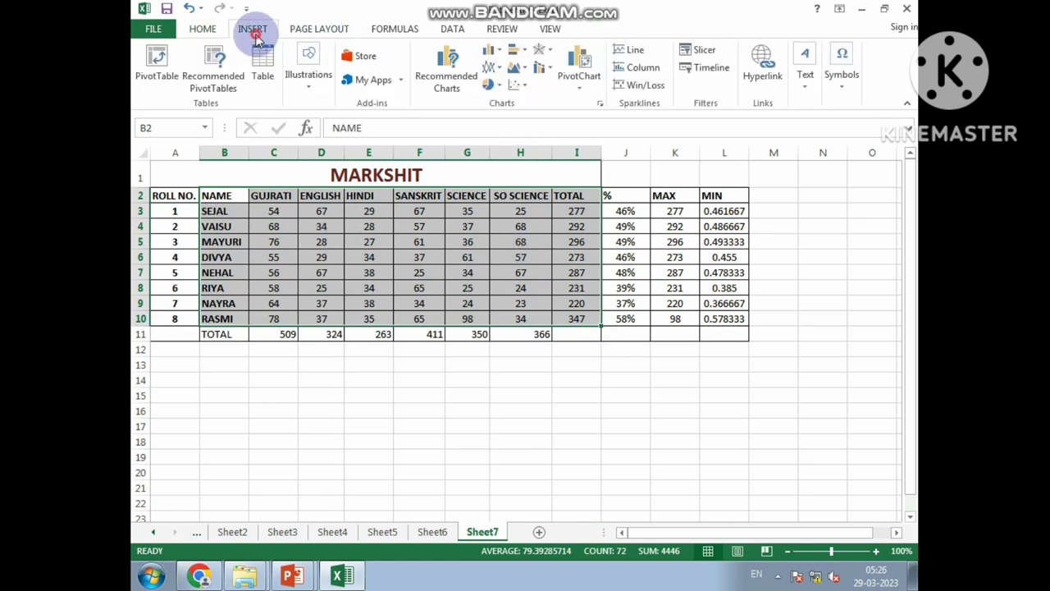
pyautogui.click(496, 54)
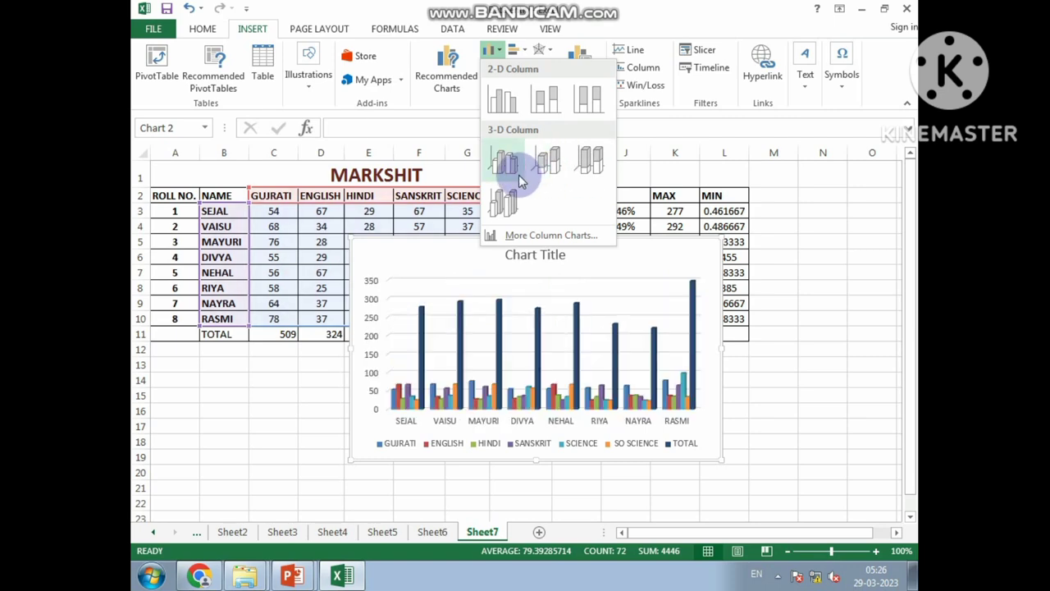
pyautogui.click(513, 51)
pyautogui.click(513, 51)
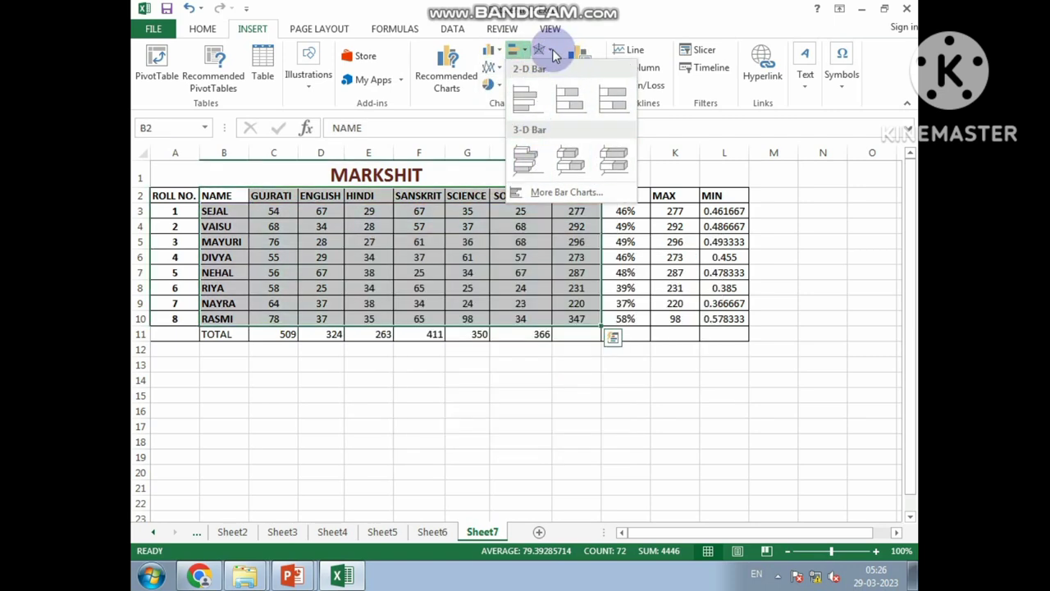
pyautogui.click(551, 53)
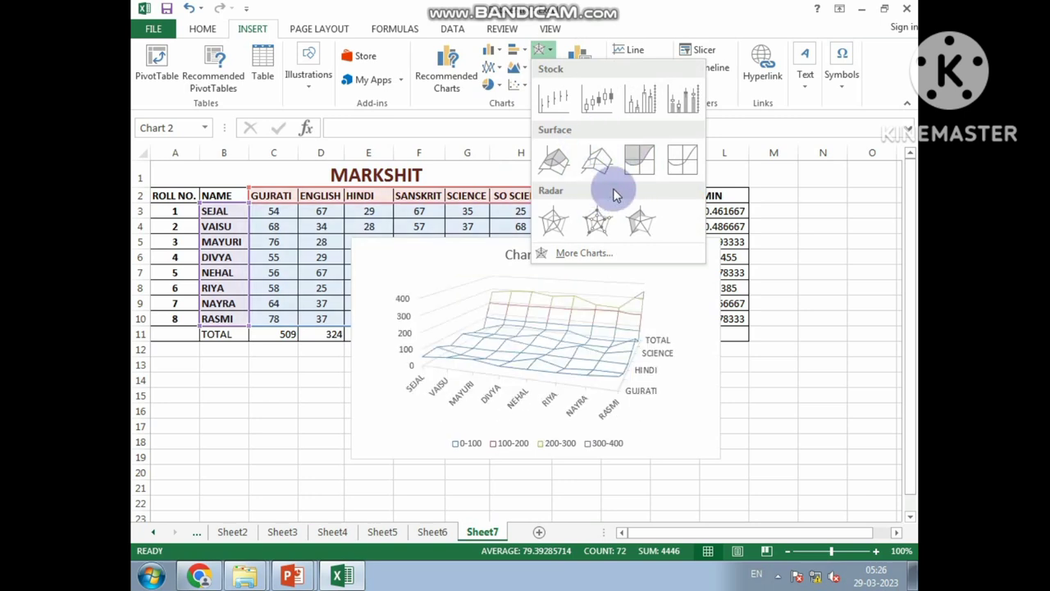
pyautogui.click(549, 51)
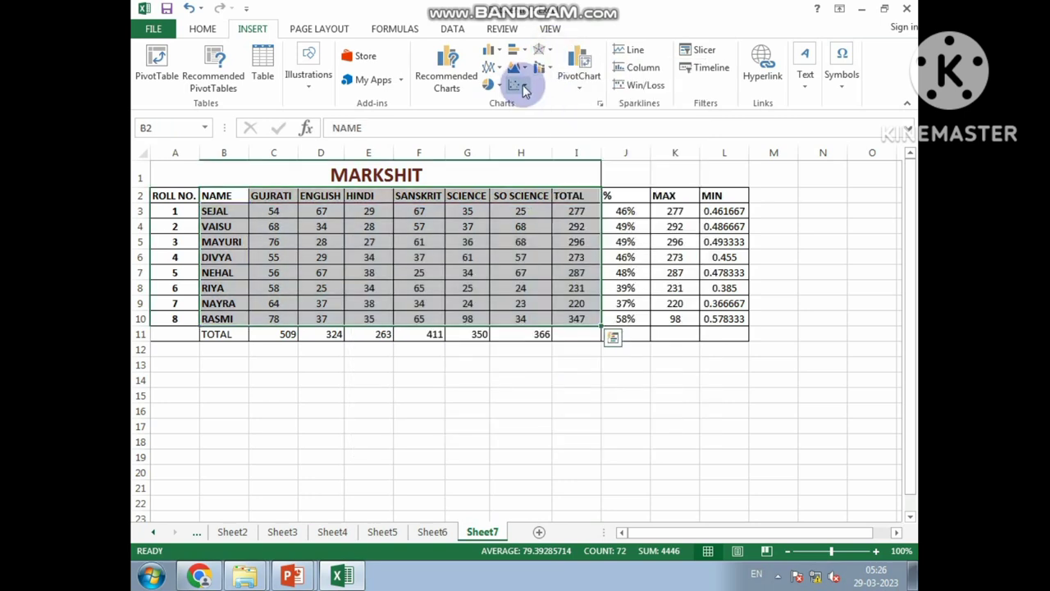
pyautogui.click(492, 67)
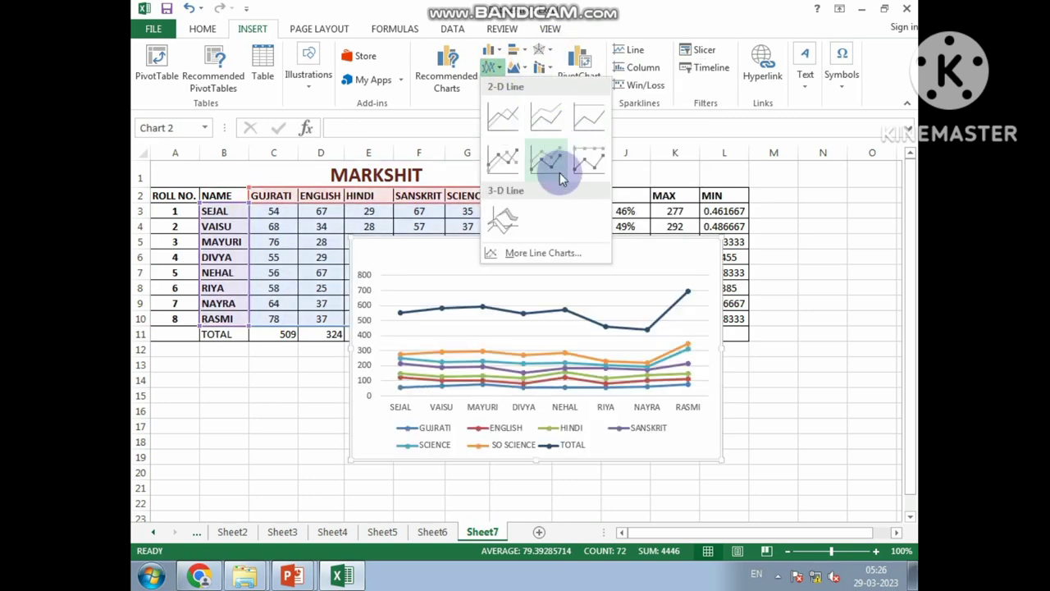
pyautogui.click(518, 64)
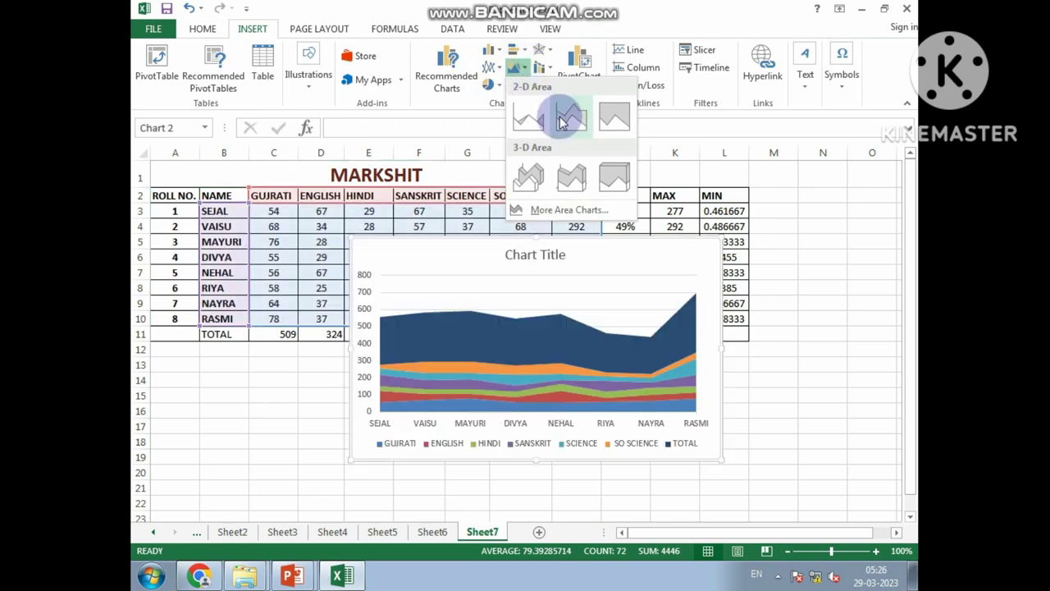
pyautogui.click(541, 67)
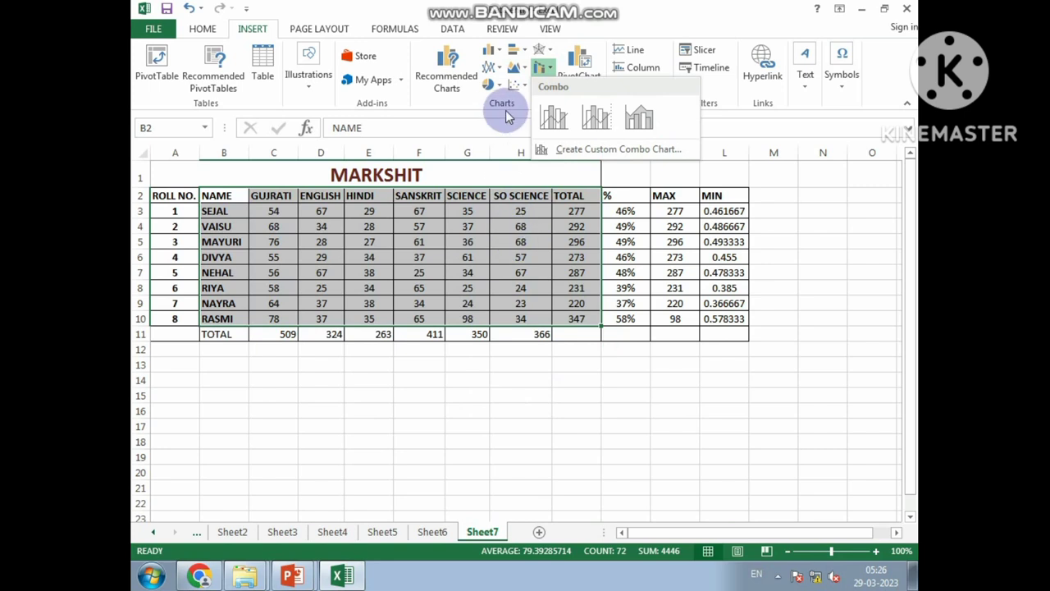
pyautogui.click(569, 9)
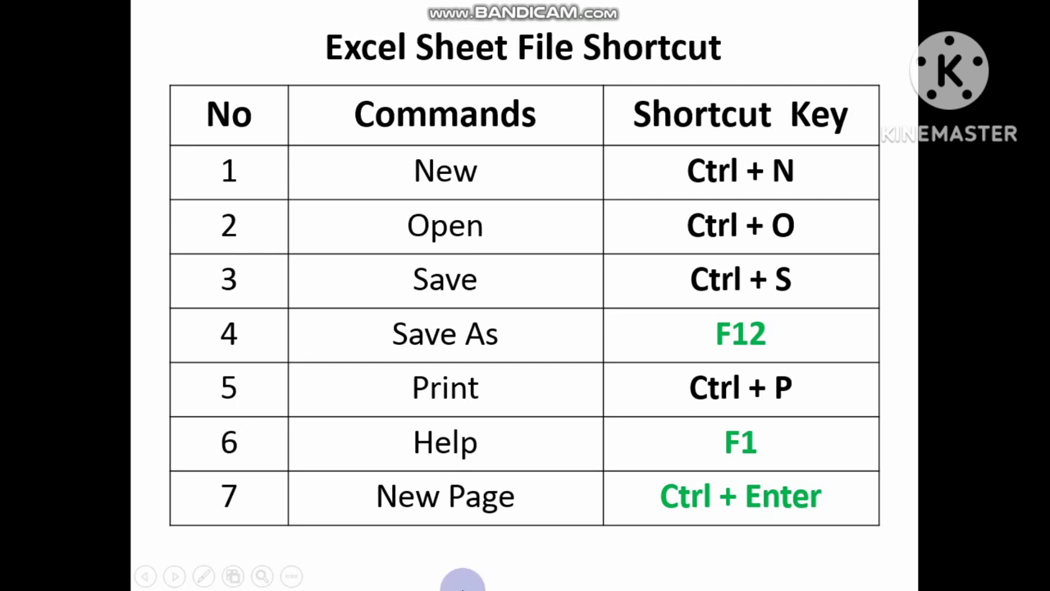
# Advance the slide show from File Shortcut to the Editing Shortcut slide.
pyautogui.click(749, 519)
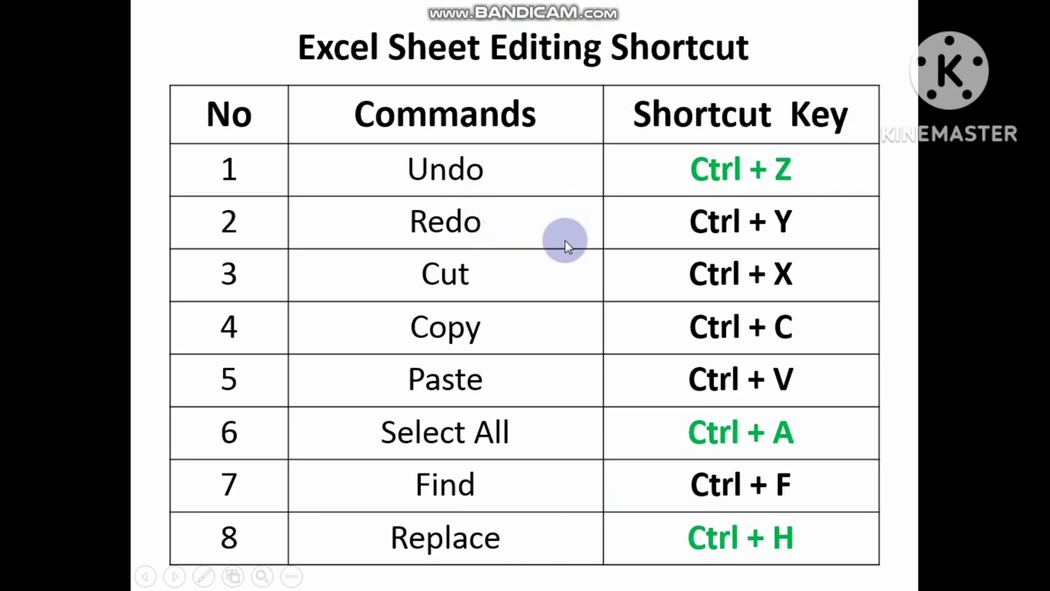
# Advance the slideshow through the Formatting Shortcut slide to the closing ITI VANSDA STUDIO subscribe slide.
pyautogui.press('Right')
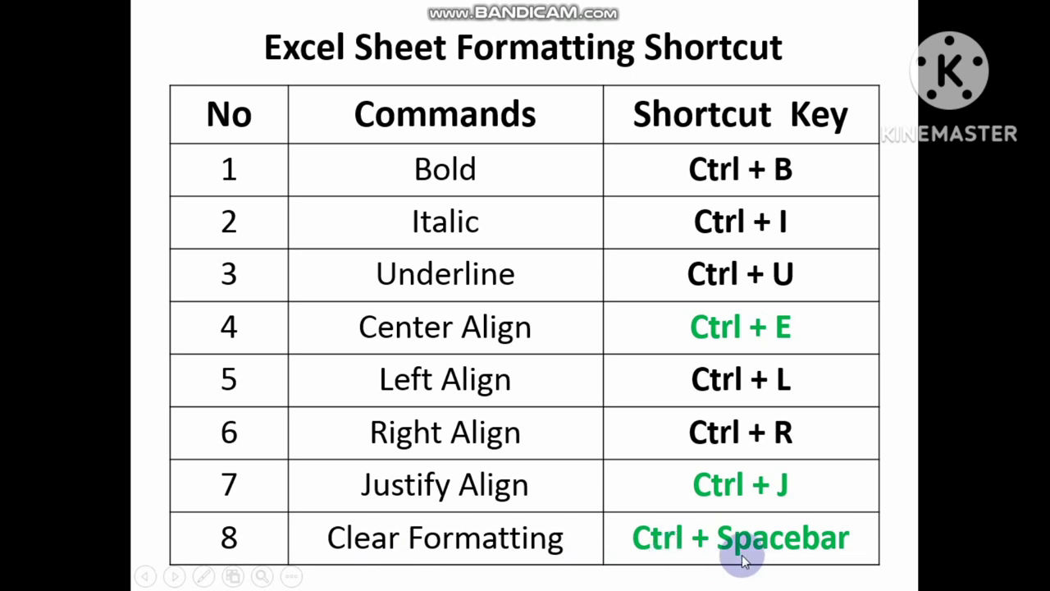
pyautogui.click(453, 541)
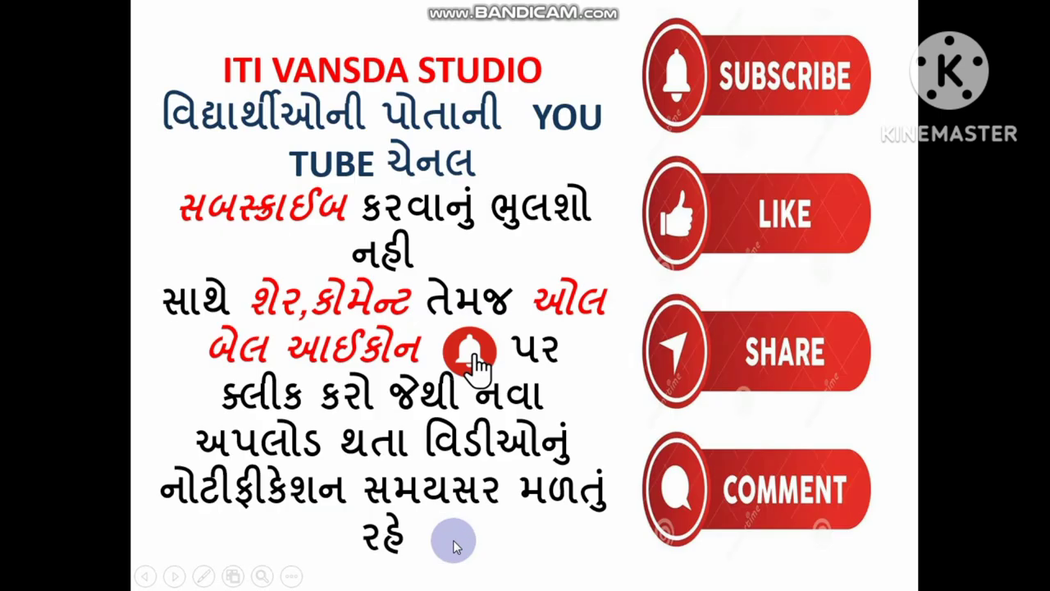